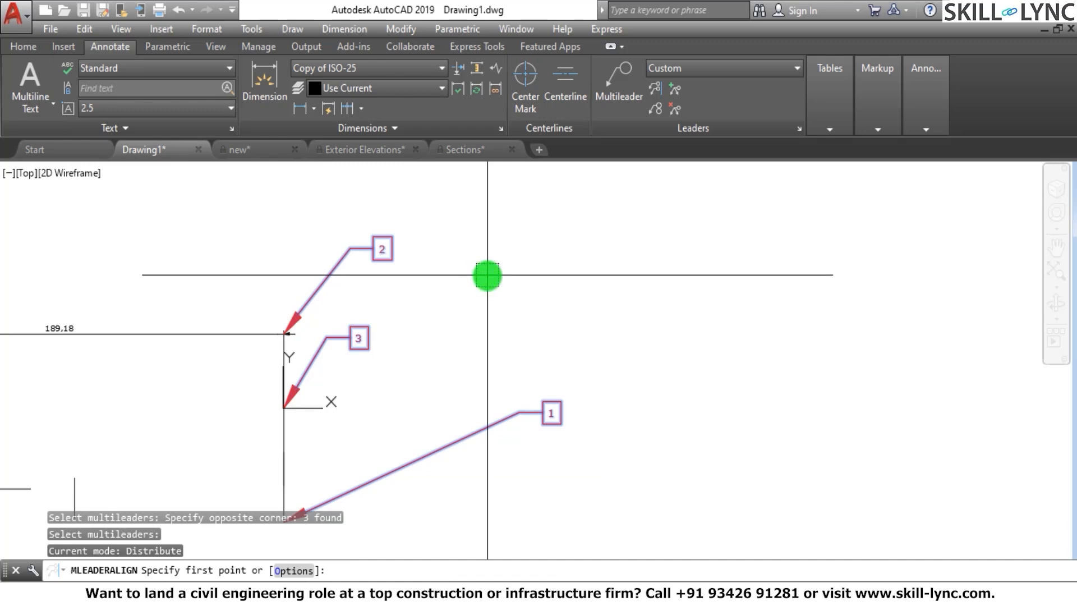
Distribute the three selected multileaders about 88 units straight up from leader 3's landing end with Ortho on, and undo the alignment
scroll(286, 321, "up", 4)
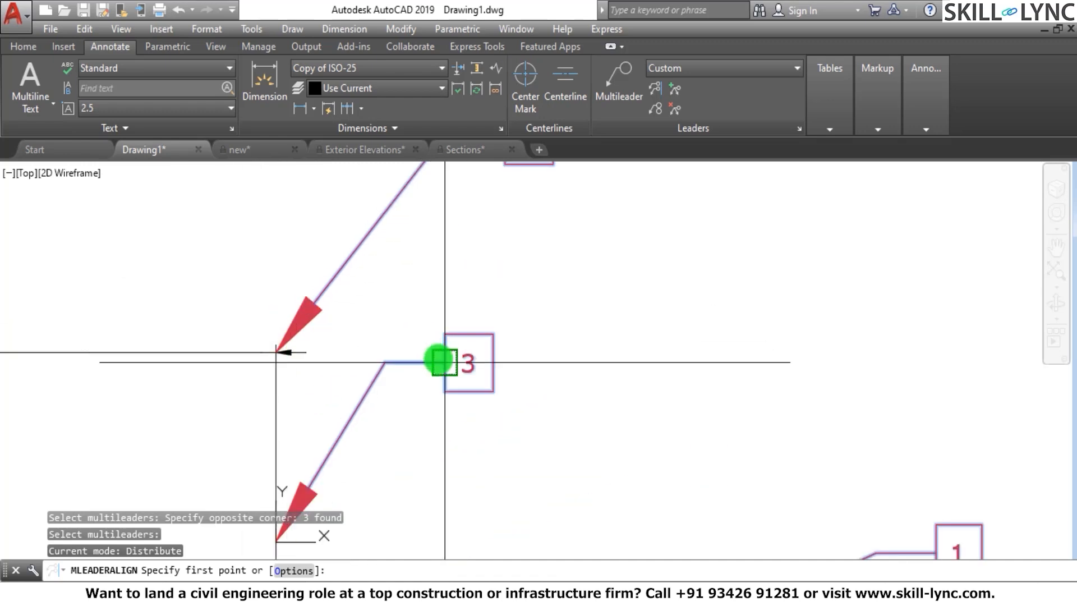
scroll(441, 360, "down", 2)
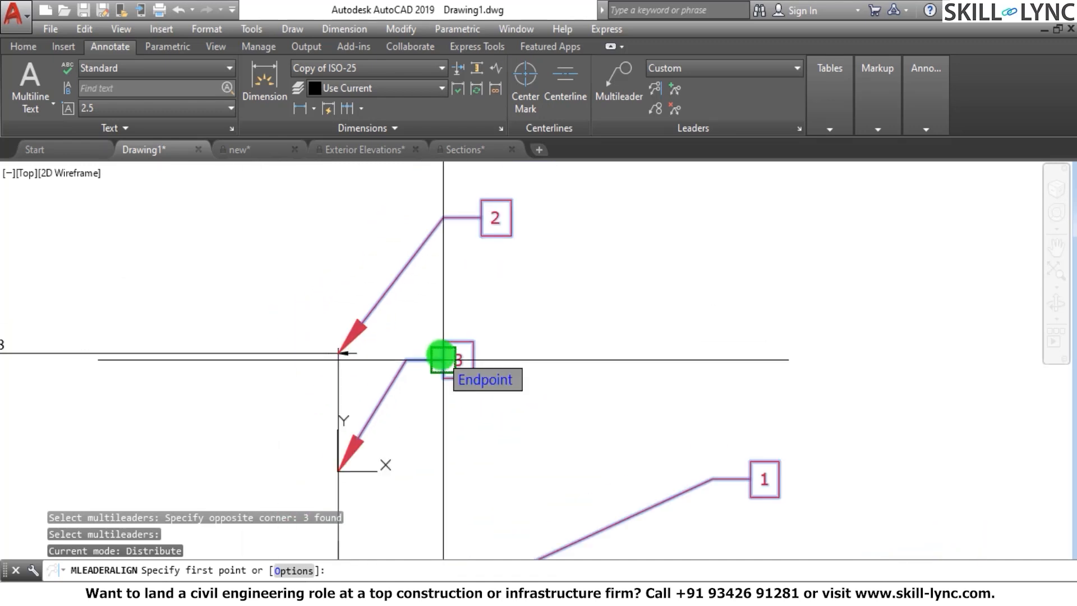
left_click(442, 357)
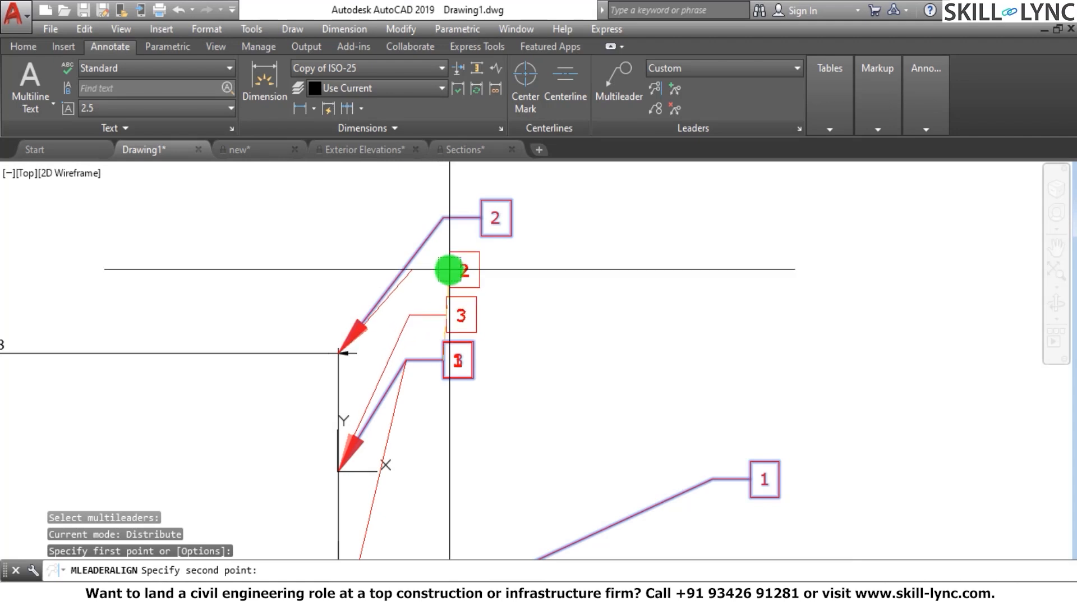
key("F8")
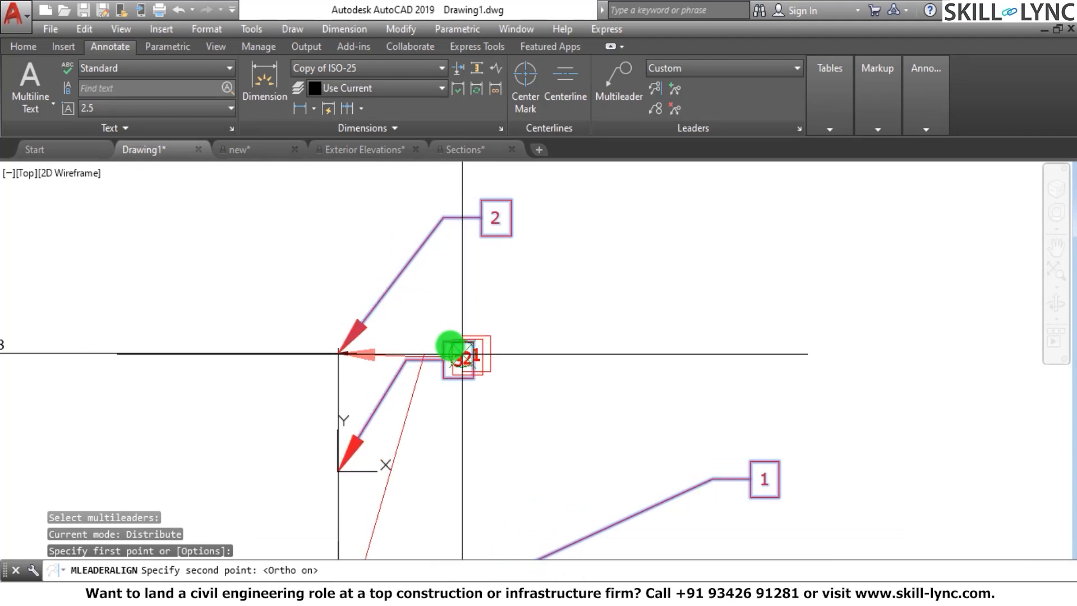
scroll(450, 345, "down", 3)
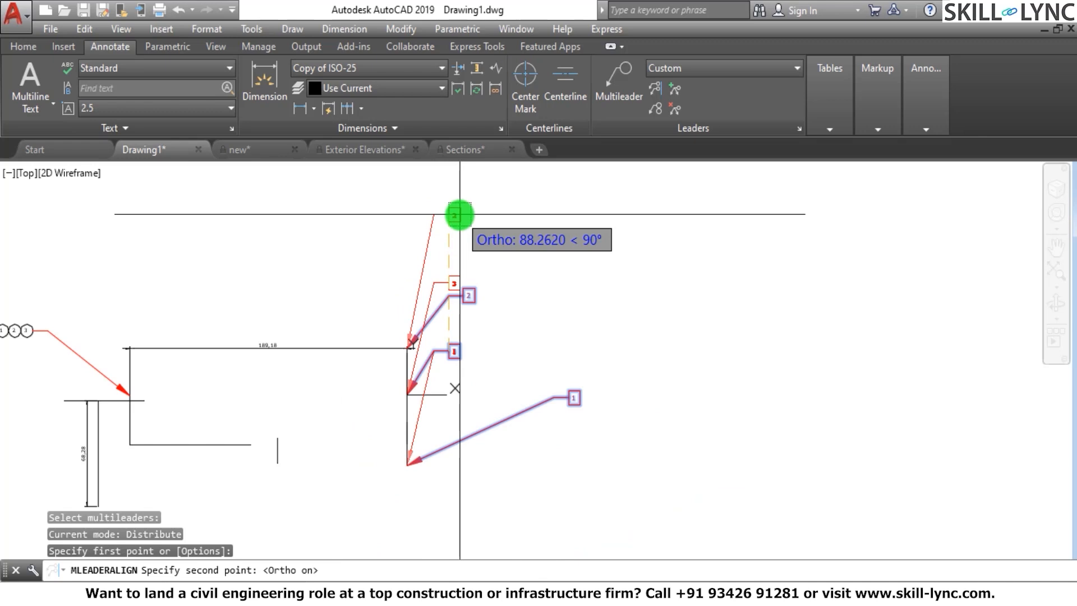
left_click(458, 215)
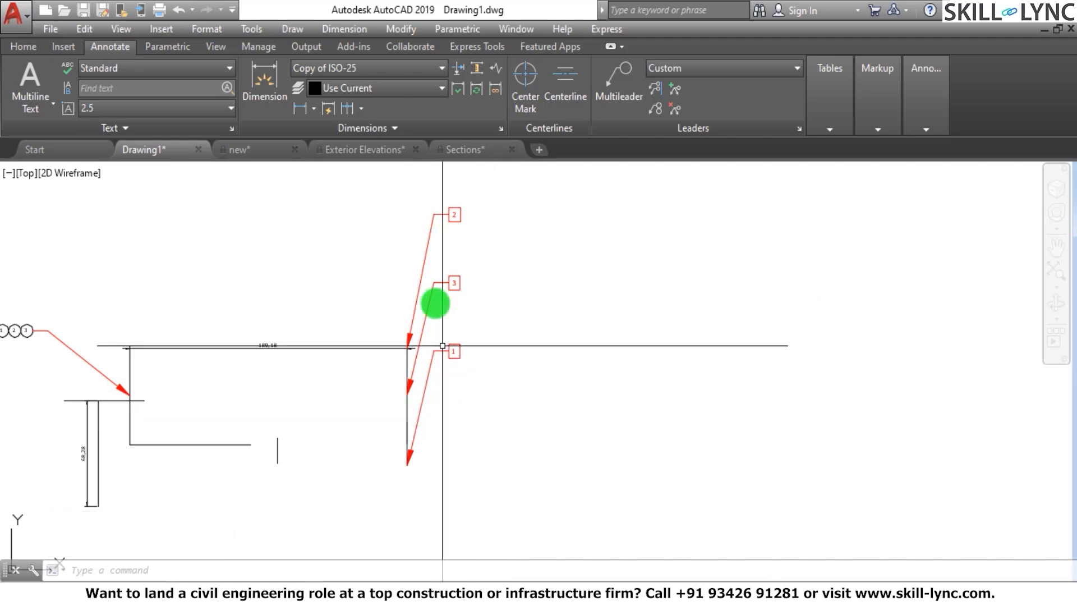
key("ctrl+z")
scroll(499, 250, "up", 2)
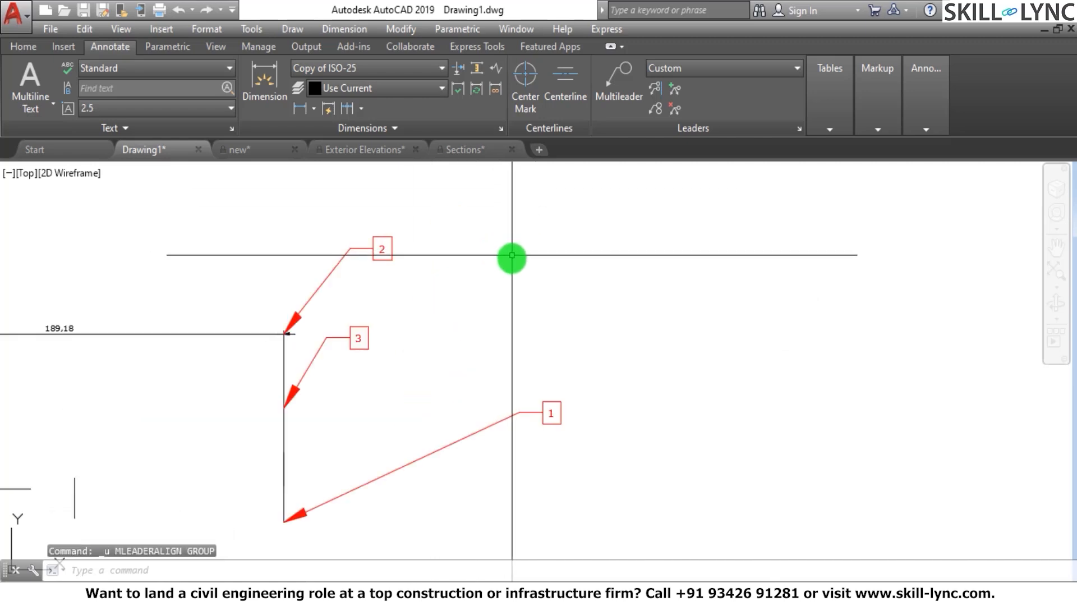
Stretch leader 3's landing horizontally so its tag sits well beyond leader 1's tag
left_click(350, 341)
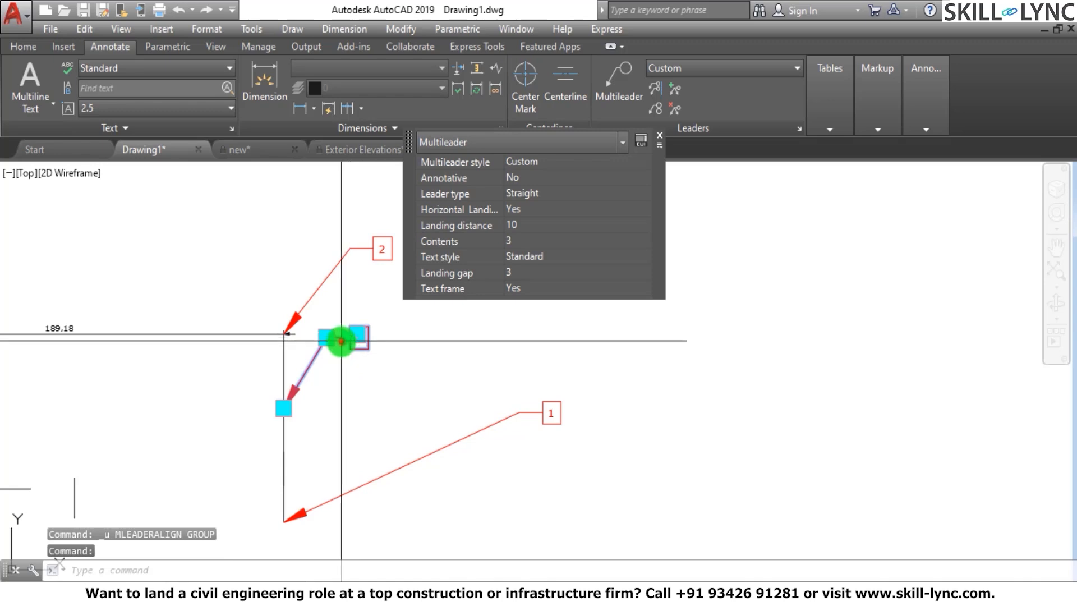
left_click(341, 341)
left_click(551, 332)
left_click(357, 337)
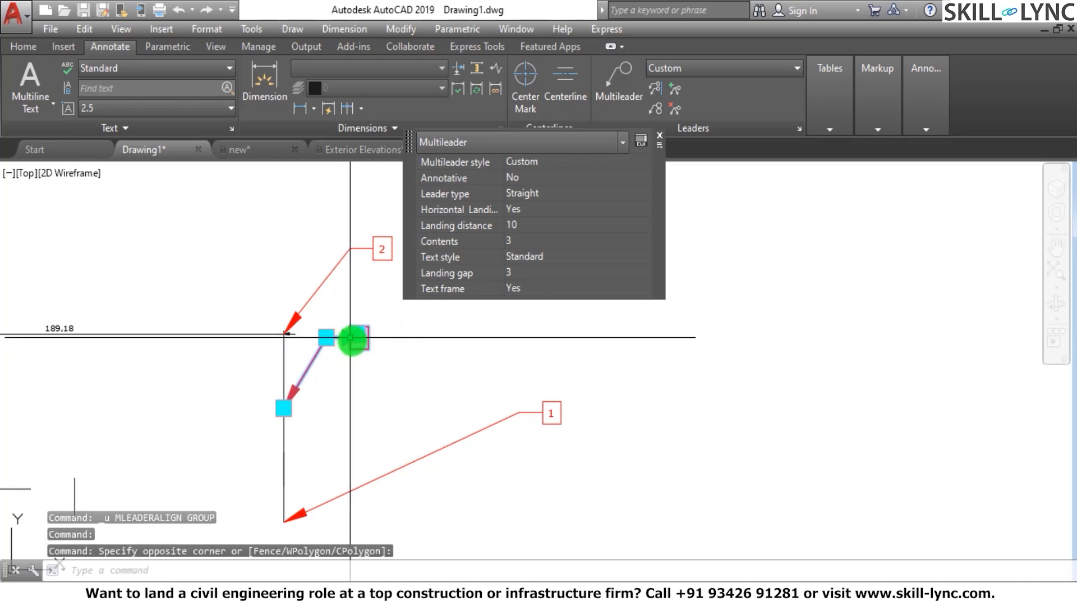
left_click(692, 341)
key("Escape")
key("Escape")
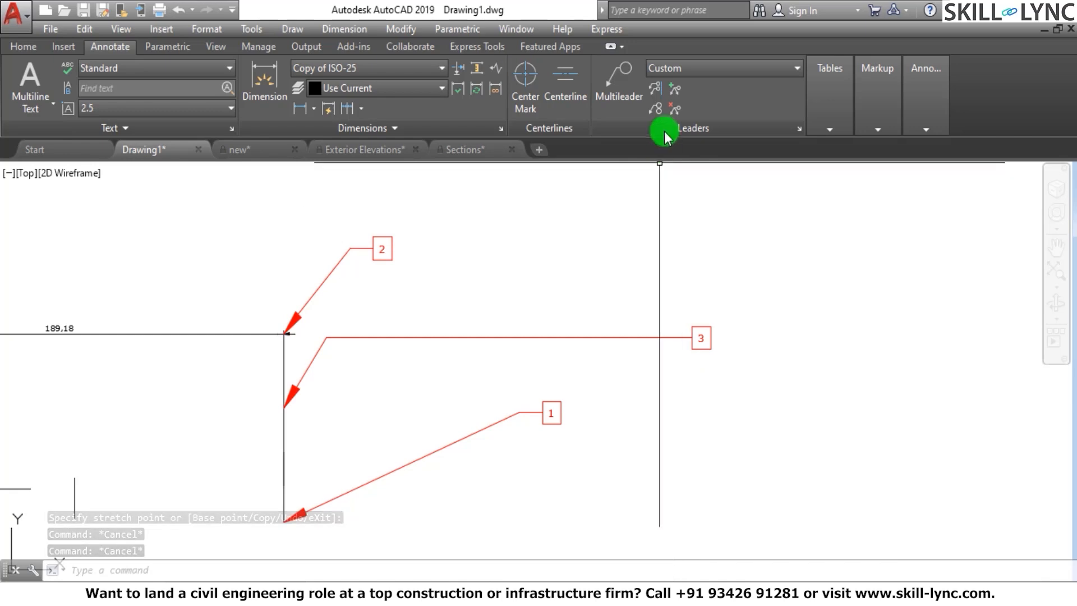
Align and distribute multileaders 1, 2 and 3 along a vertical line upward from leader 3's landing end, using Ortho
left_click(658, 90)
left_click(770, 368)
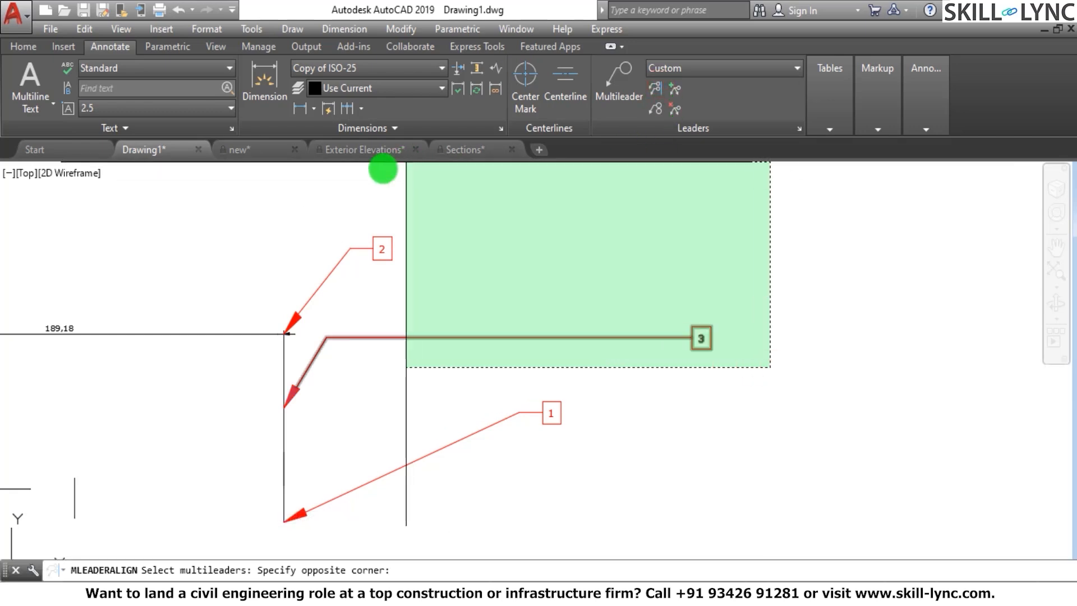
left_click(327, 193)
left_click(599, 423)
left_click(455, 405)
key("Return")
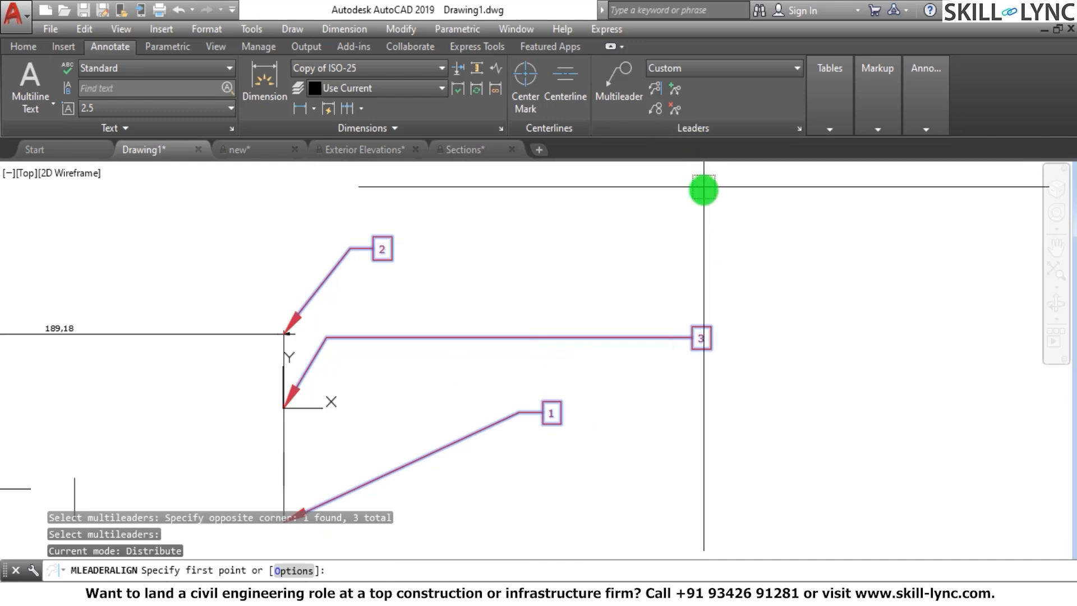
left_click(692, 336)
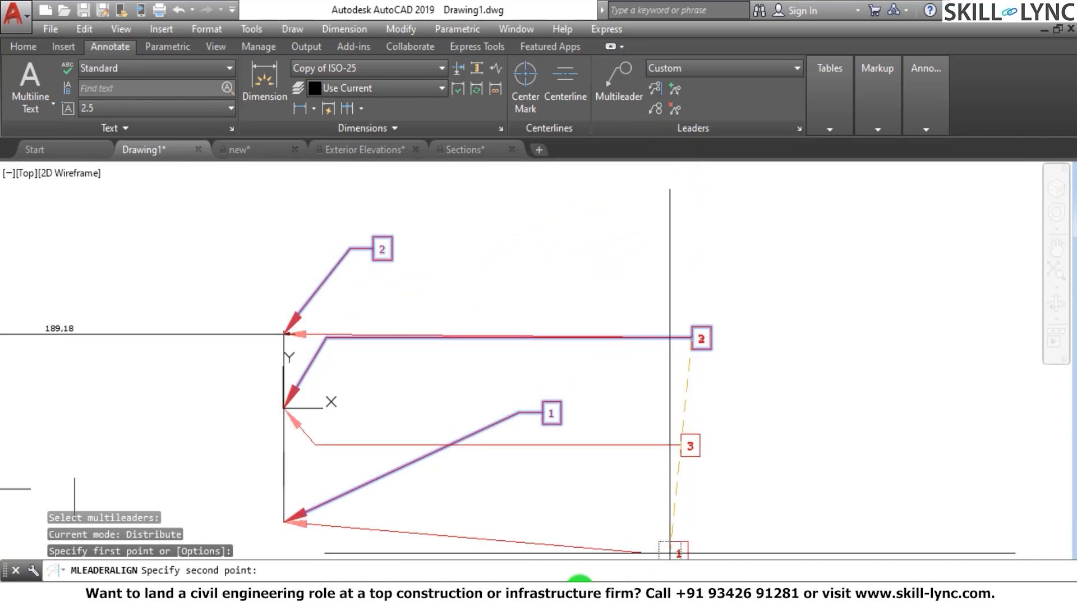
left_click(687, 174)
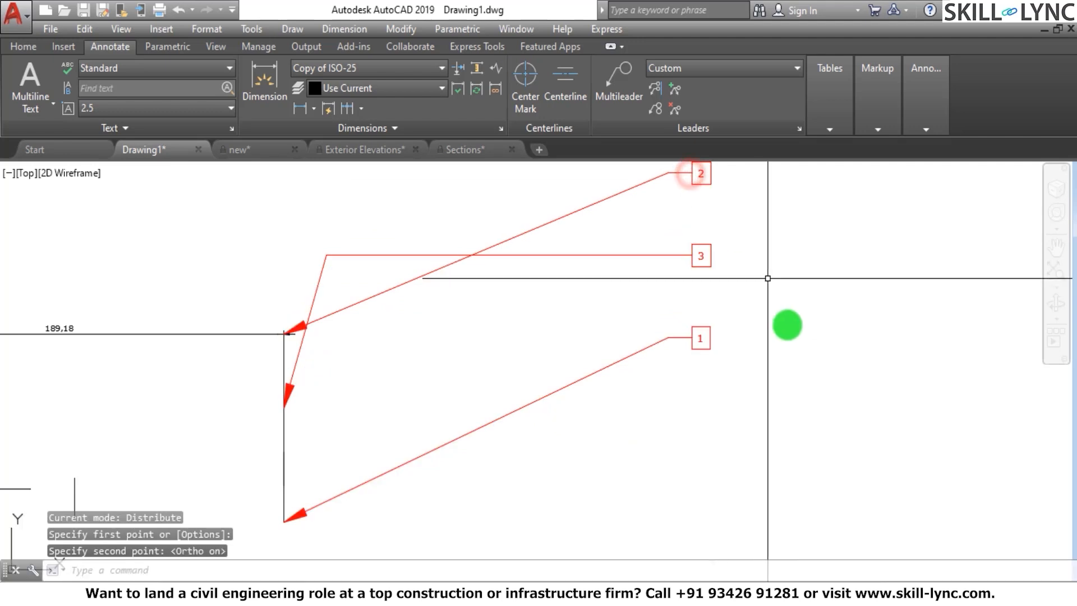
Move leader 2's landing elbow straight down so its tag sits between tags 3 and 1
scroll(785, 323, "down", 2)
scroll(779, 321, "down", 2)
scroll(710, 283, "up", 4)
left_click(728, 274)
left_click(687, 241)
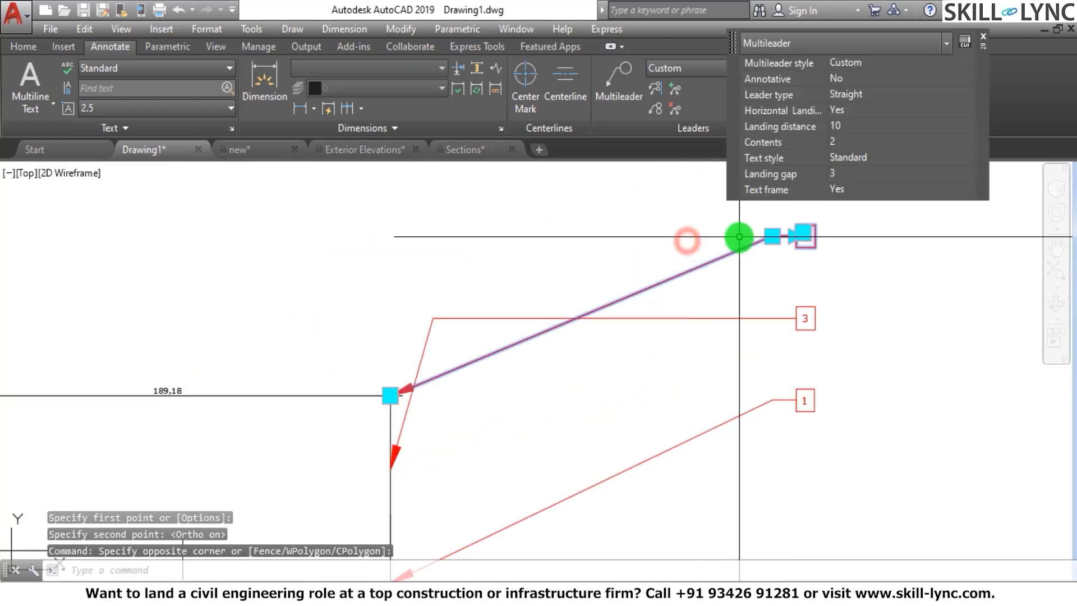
left_click(771, 237)
left_click(772, 357)
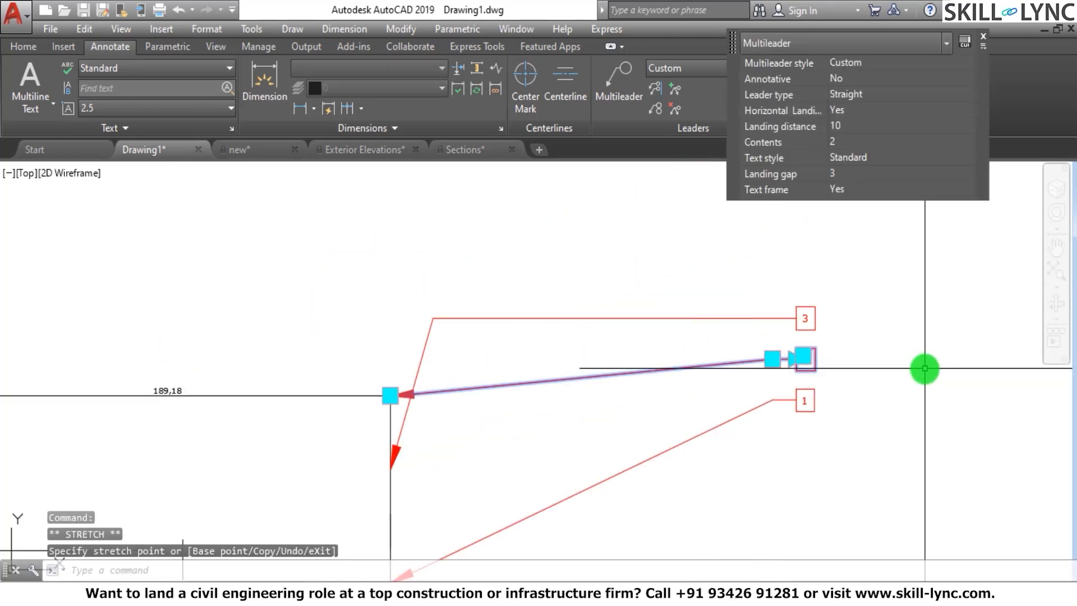
key("Escape")
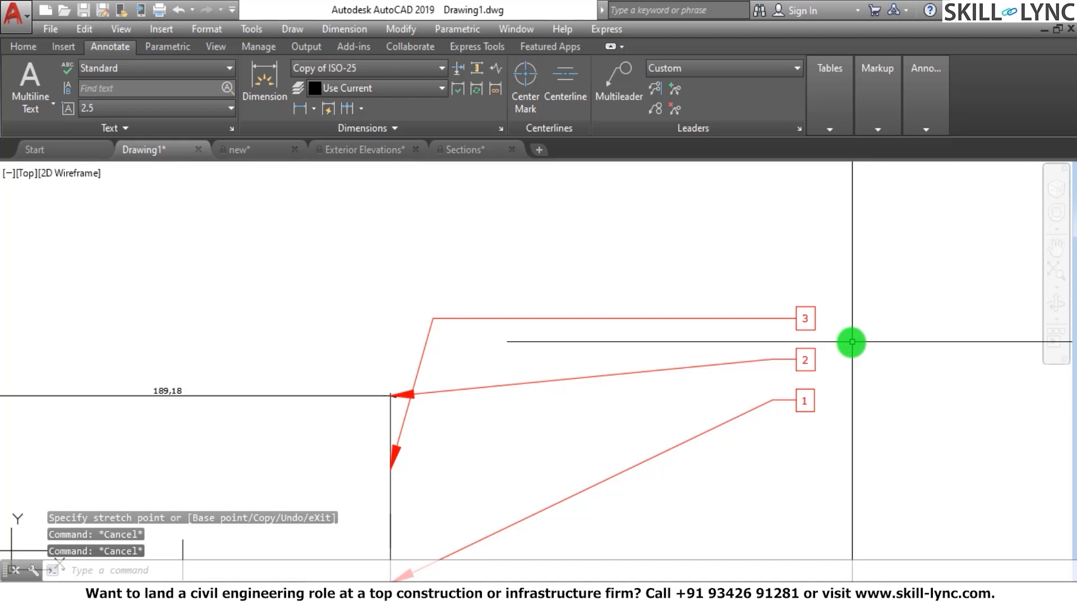
Undo leader 2's move, the multileader alignment and the stretch of leader 3's landing
key("ctrl+z")
key("ctrl+z")
key("ctrl+z")
key("ctrl+z")
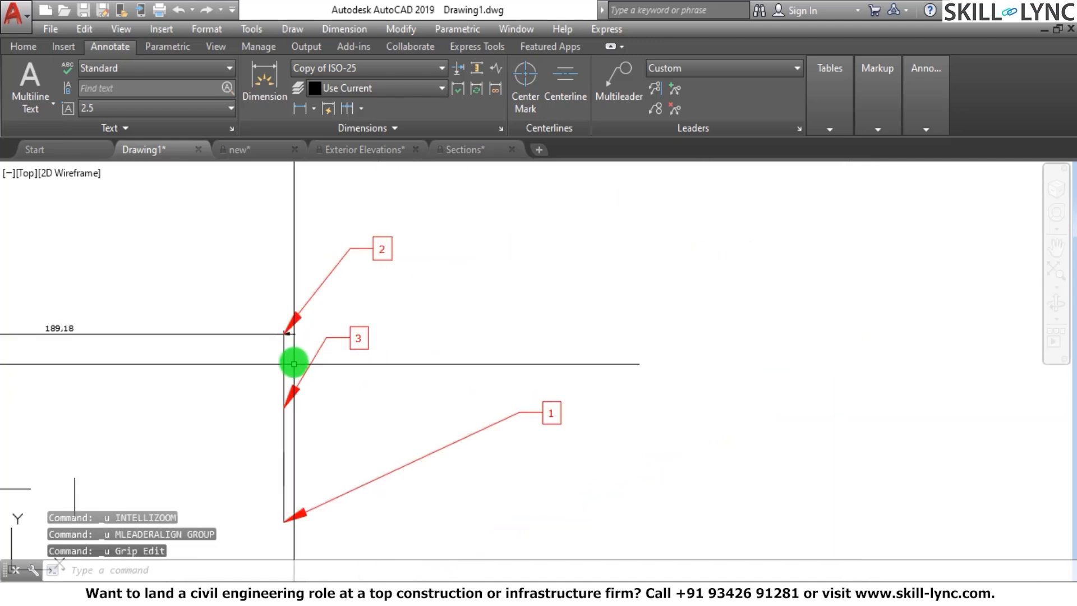
Stretch leader 1 by its landing elbow to bring the elbow and tag closer to the vertical line
scroll(502, 499, "up", 2)
left_click(516, 473)
left_click(420, 389)
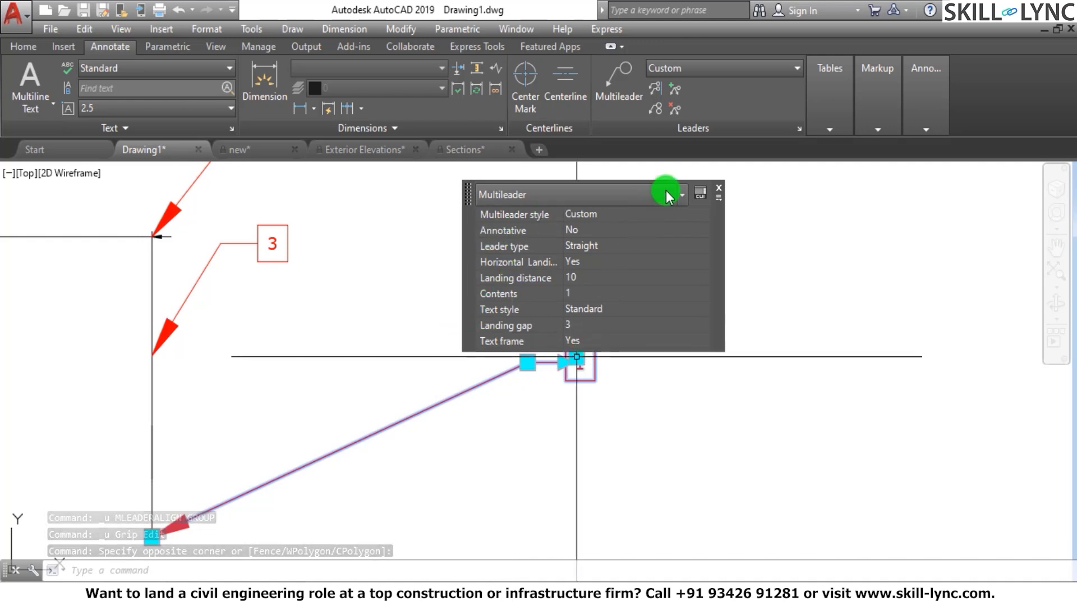
left_click_drag(464, 235, 464, 135)
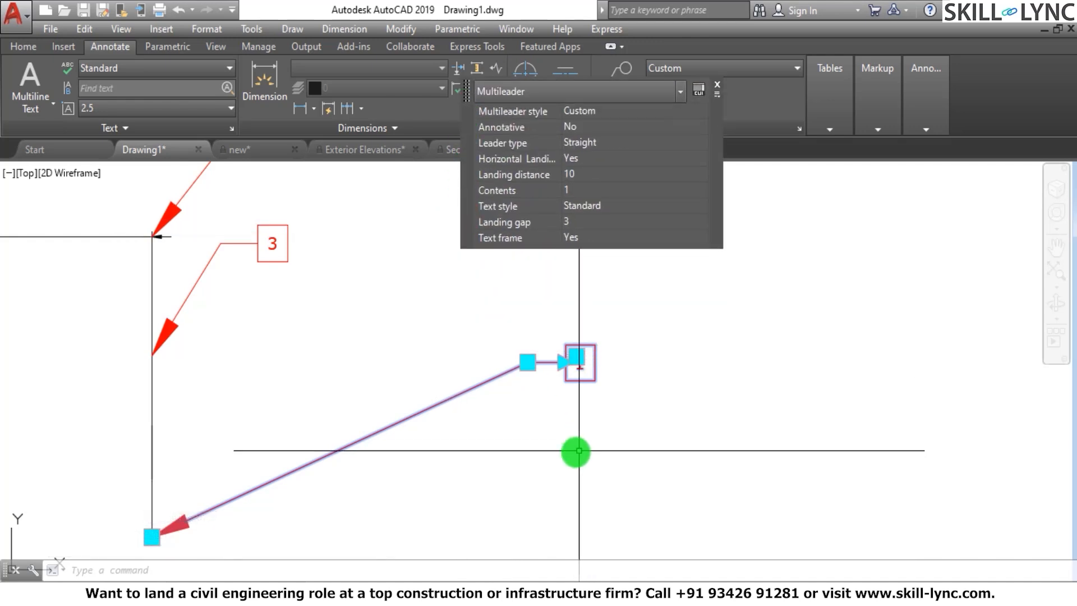
mouse_move(529, 364)
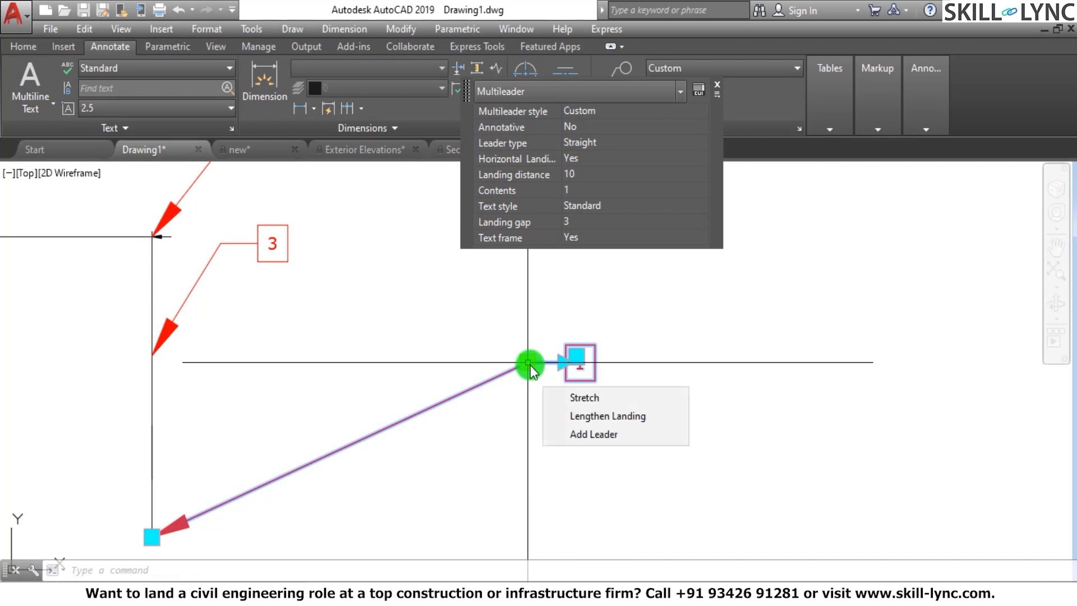
left_click(529, 364)
left_click(429, 358)
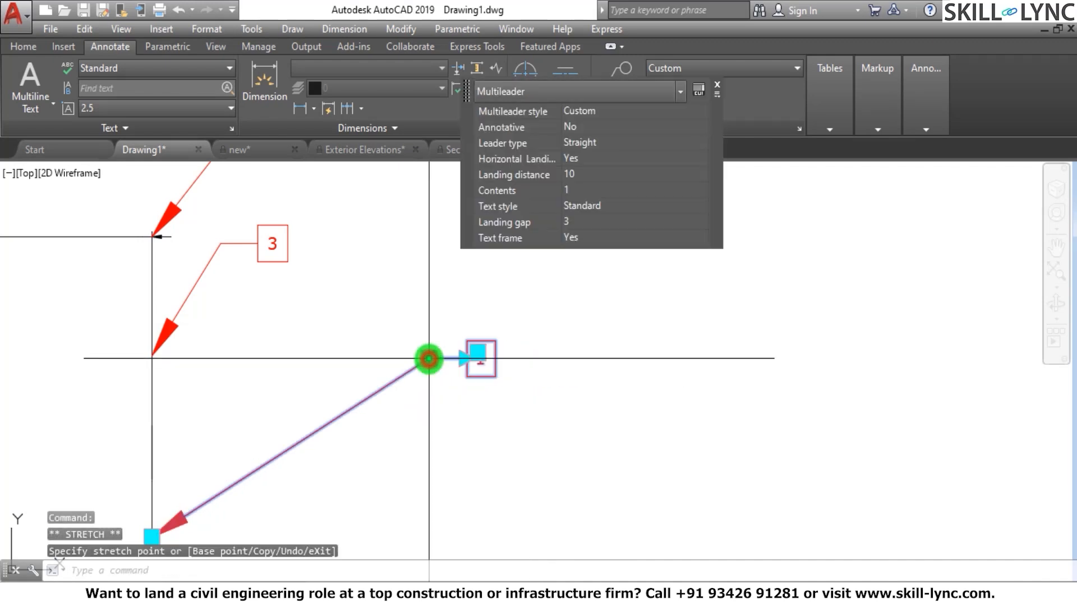
Extend leader 1's landing on the tag side to a landing distance of about 76
left_click(466, 361)
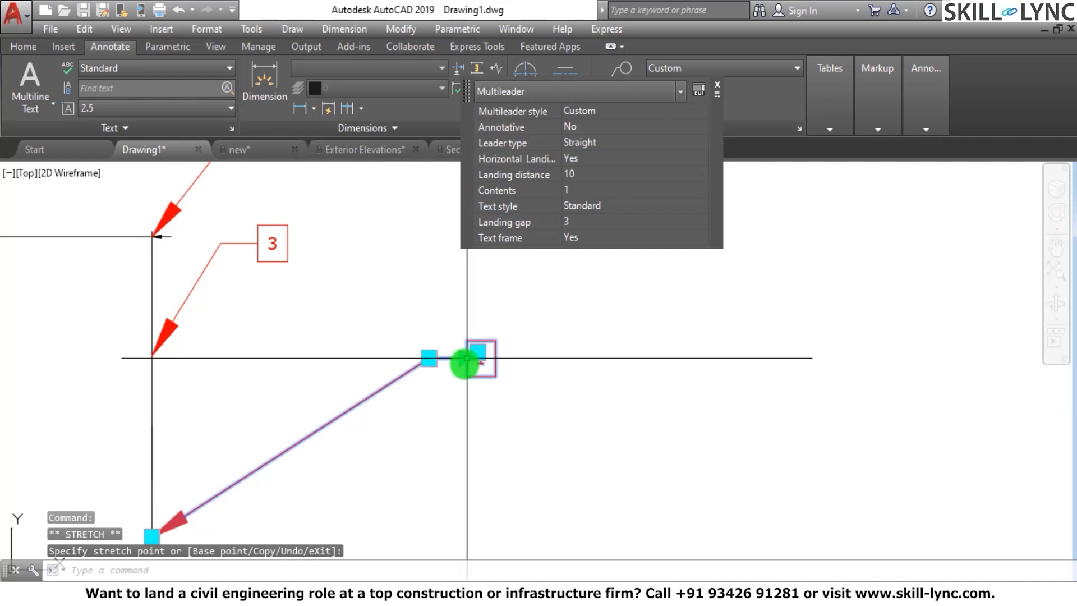
left_click(464, 362)
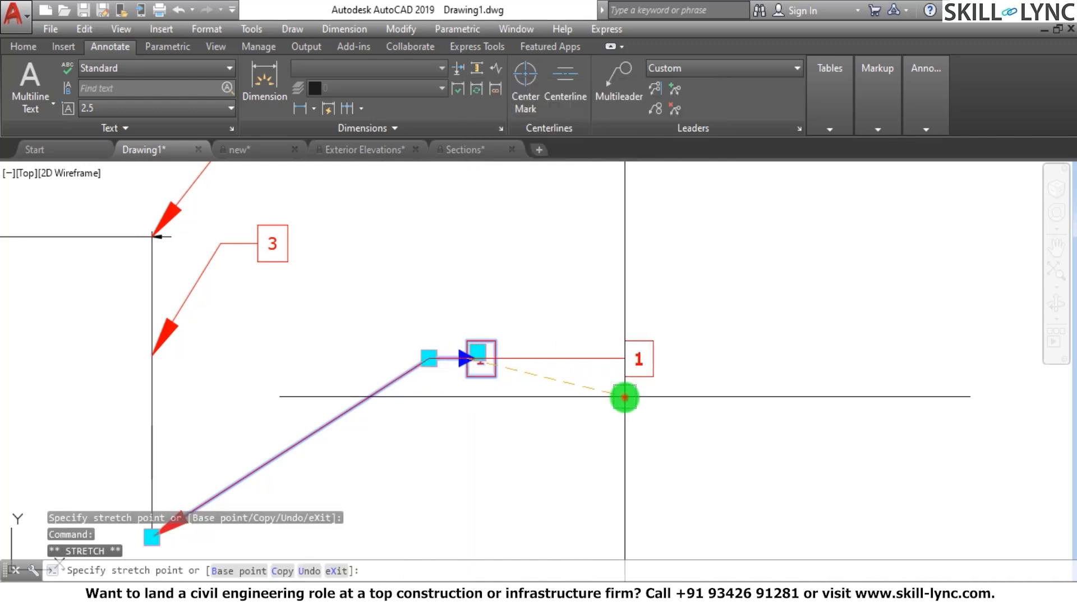
left_click(635, 409)
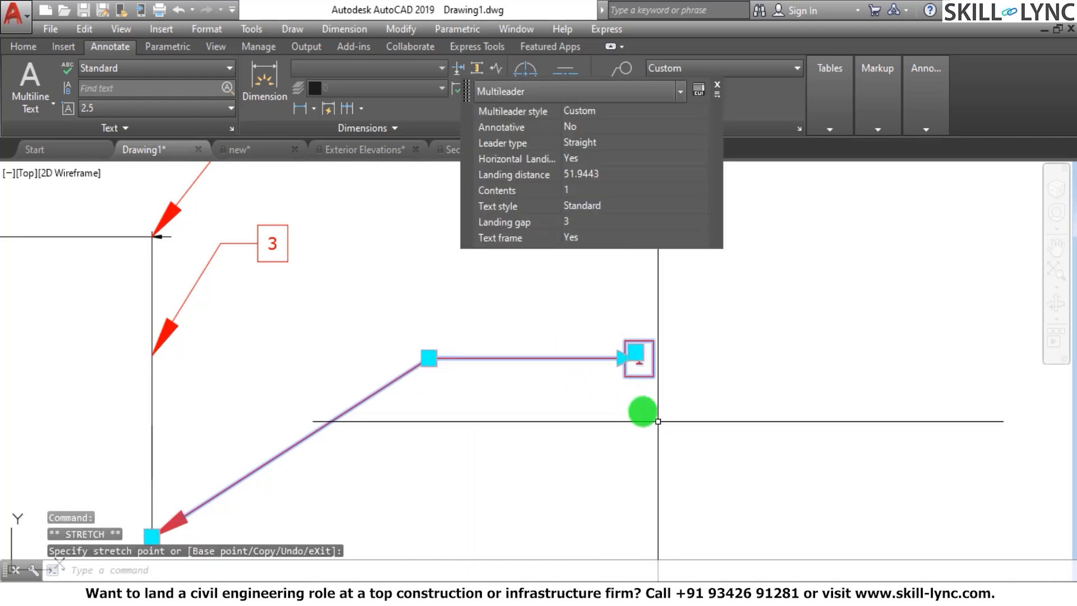
left_click(624, 357)
left_click(561, 363)
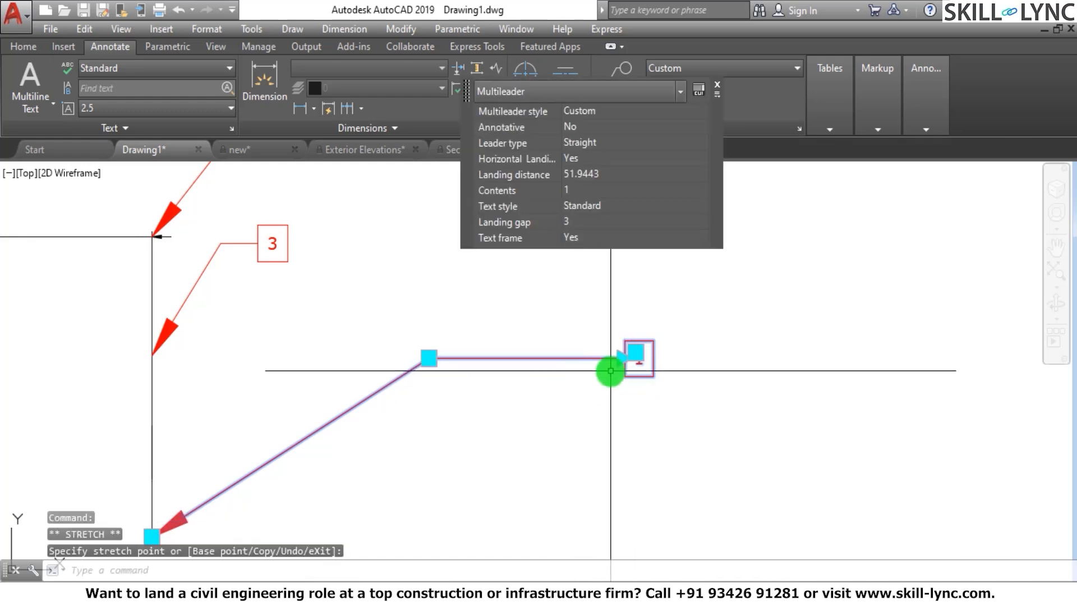
left_click(625, 358)
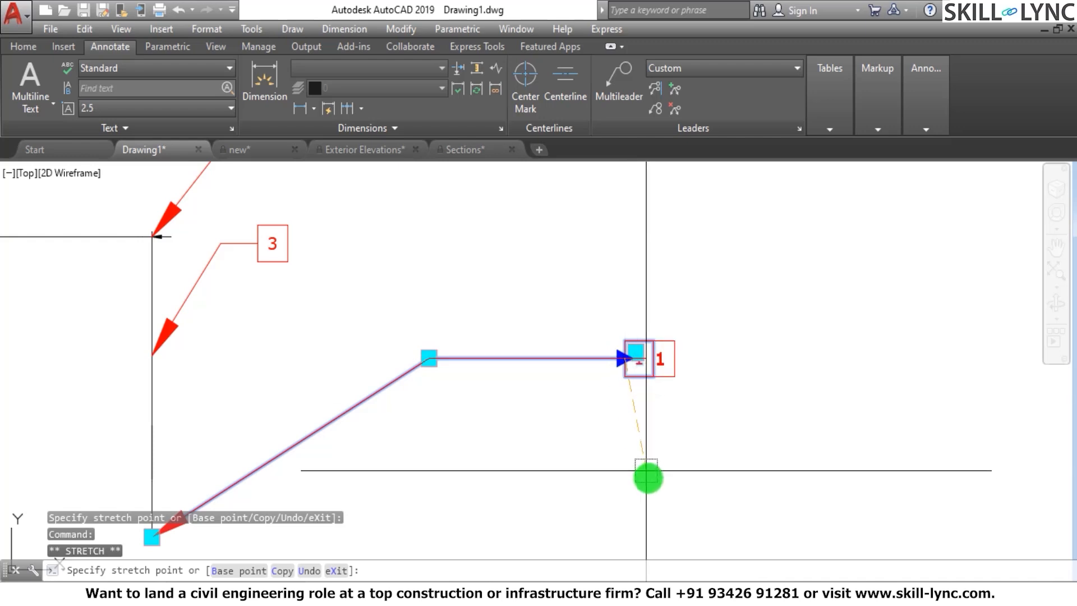
left_click(711, 456)
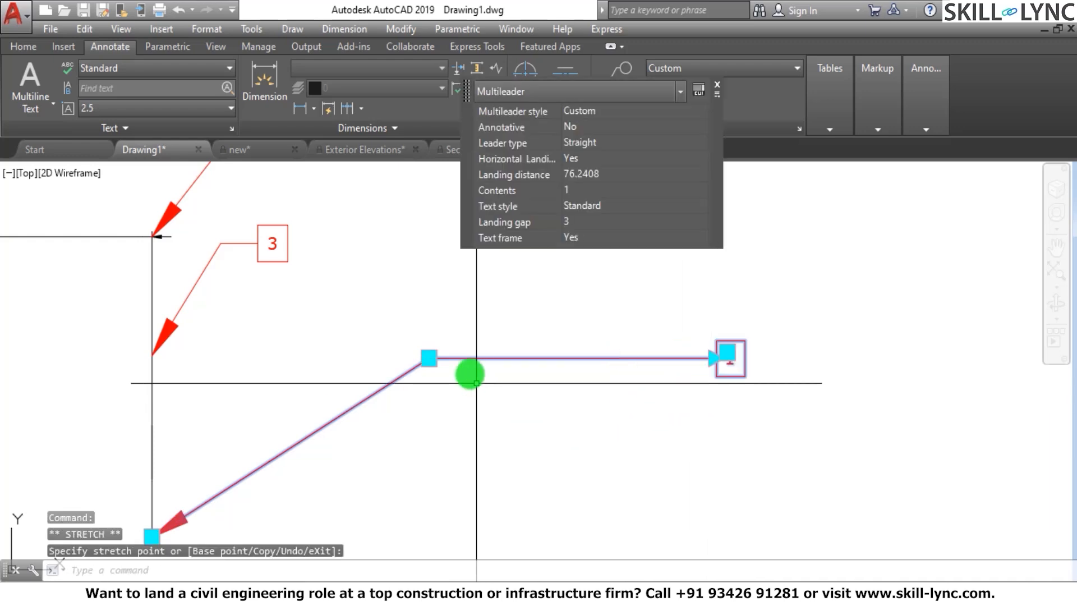
Lengthen leader 1's landing from its elbow toward the vertical line, to a landing distance of about 102
mouse_move(434, 359)
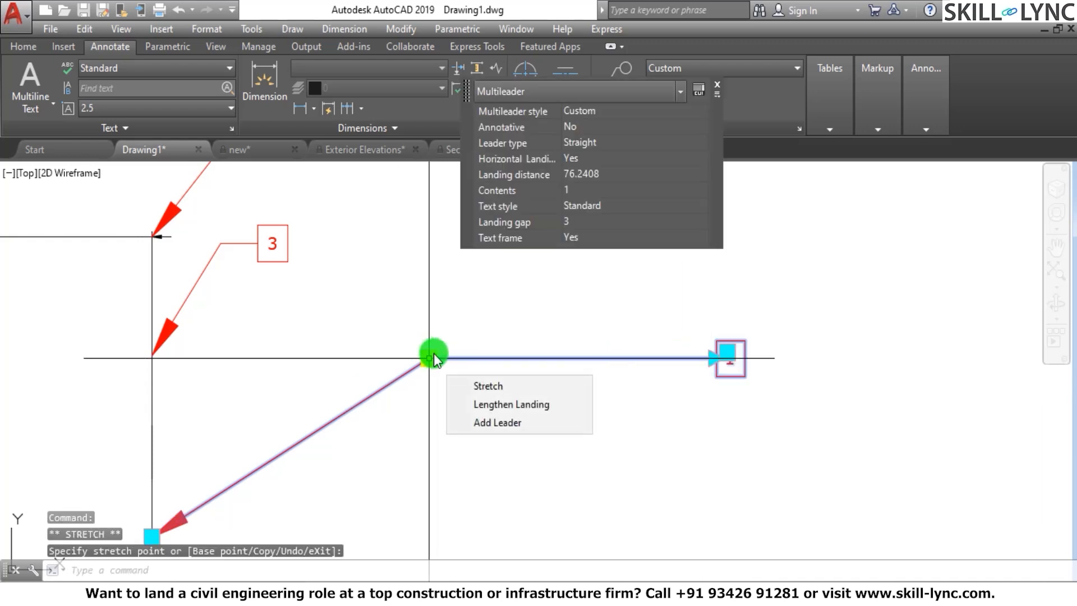
left_click(551, 404)
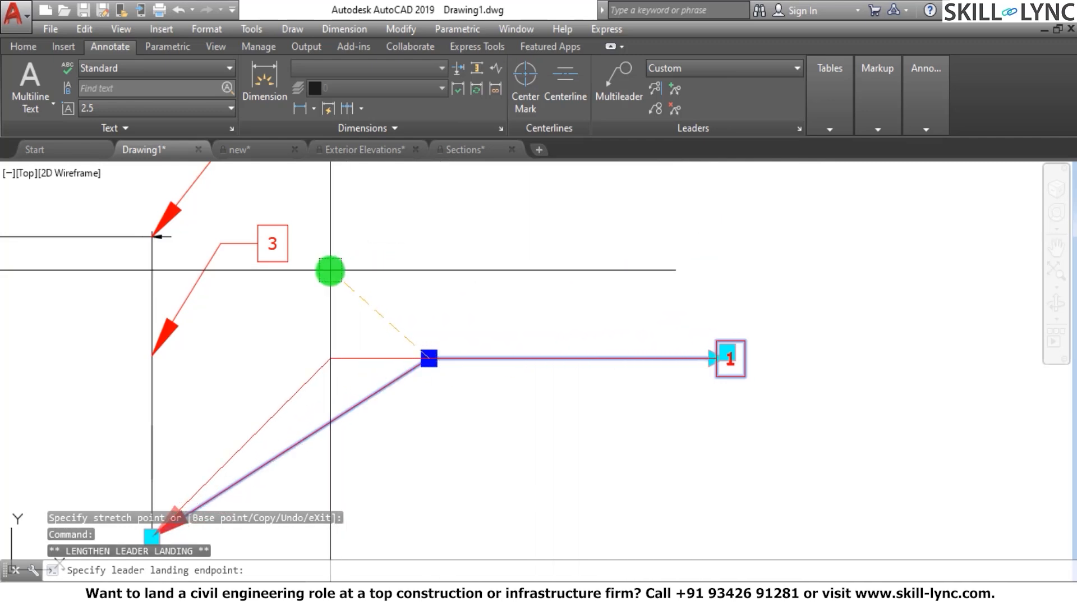
left_click(332, 264)
Add three more leaders to multileader 1 from its landing elbow, one pointing up-right and two pointing down-right
mouse_move(330, 358)
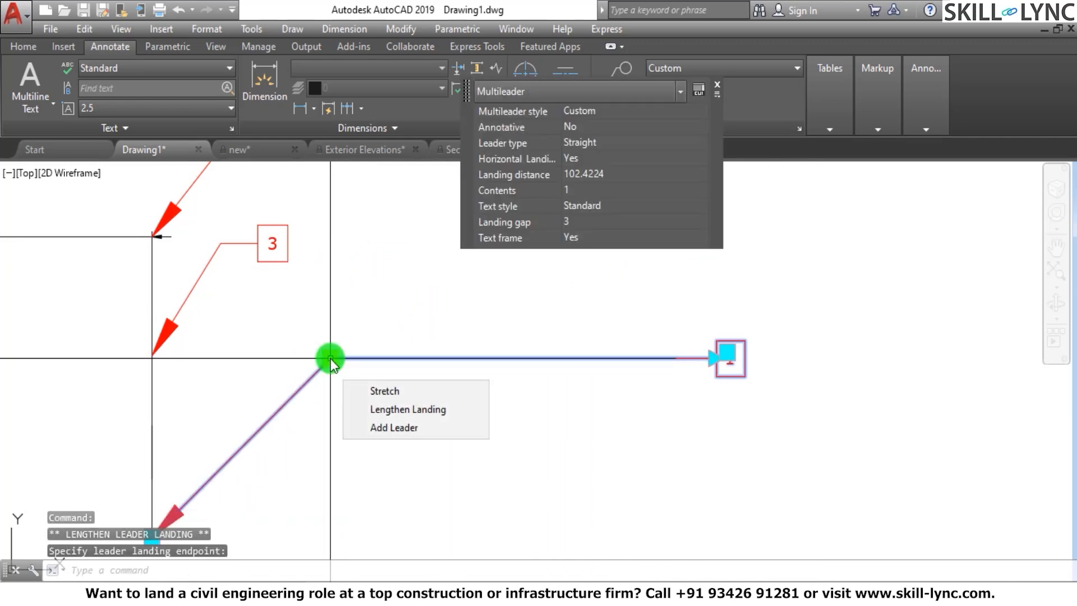
left_click(379, 429)
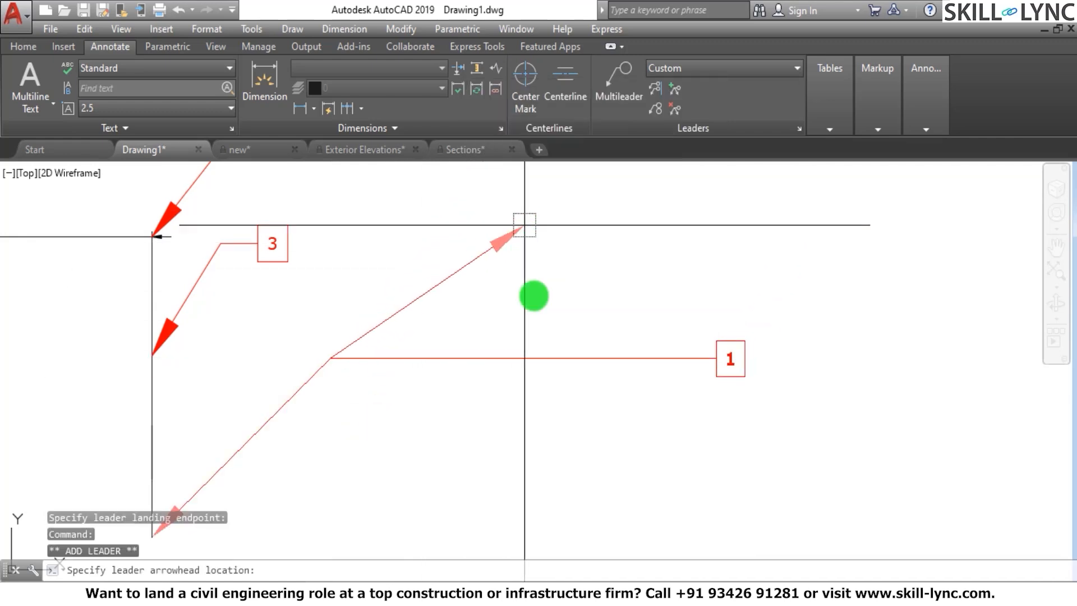
scroll(548, 420, "down", 5)
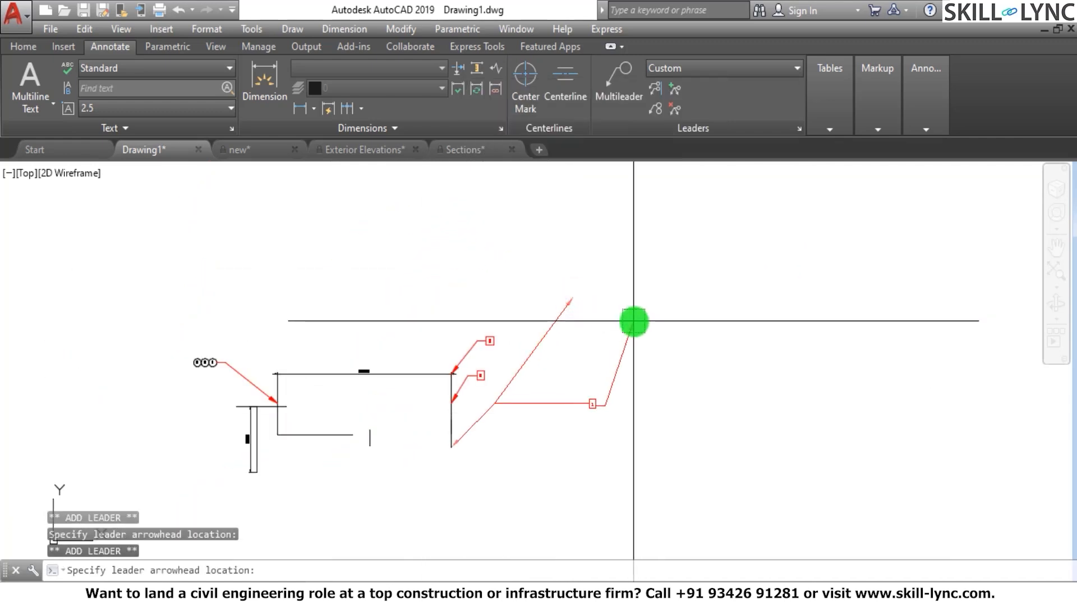
left_click(531, 470)
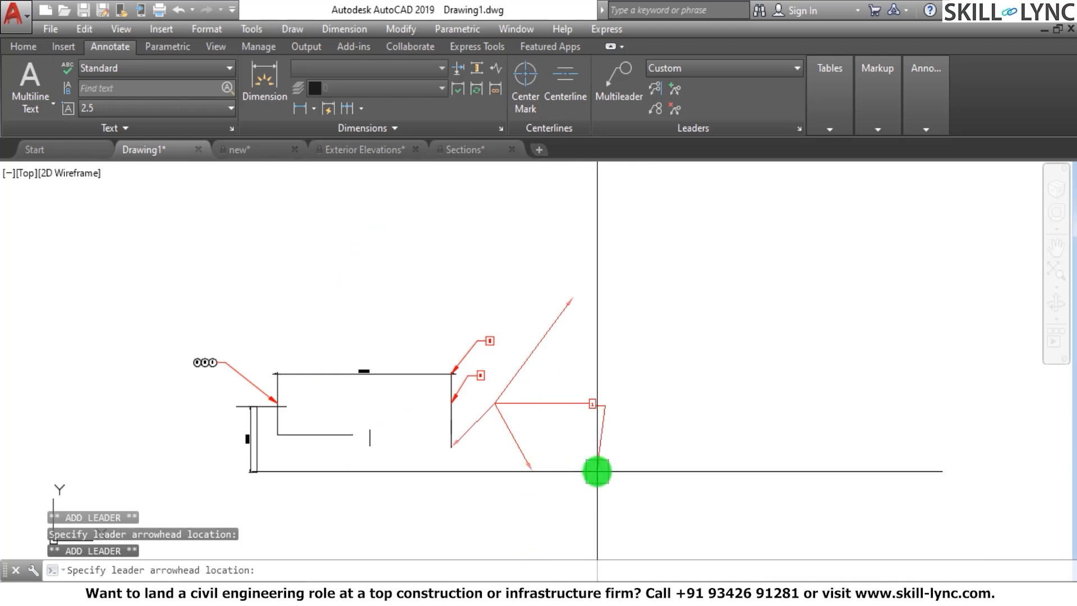
left_click(559, 438)
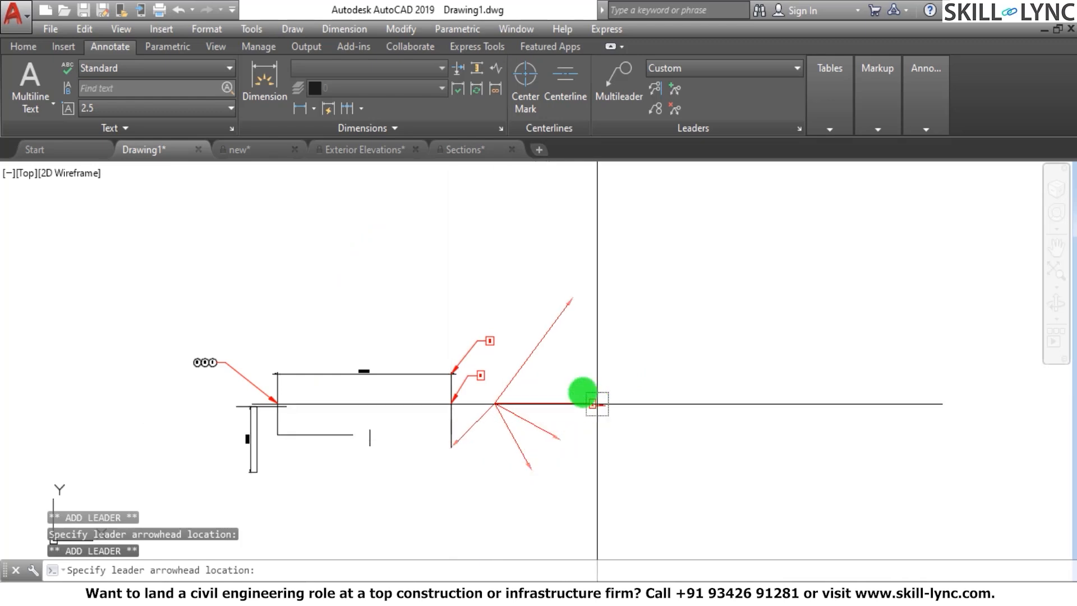
key("Escape")
key("Escape")
key("Escape")
Add two leaders to multileader 2 from its landing elbow, both pointing up and to the left
scroll(558, 365, "up", 5)
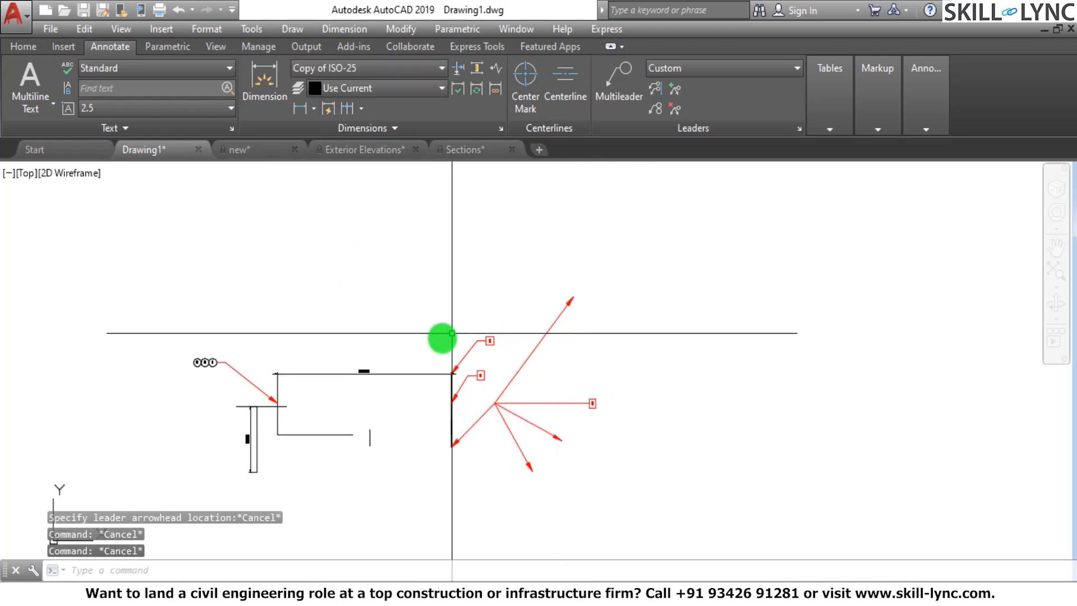
left_click(452, 351)
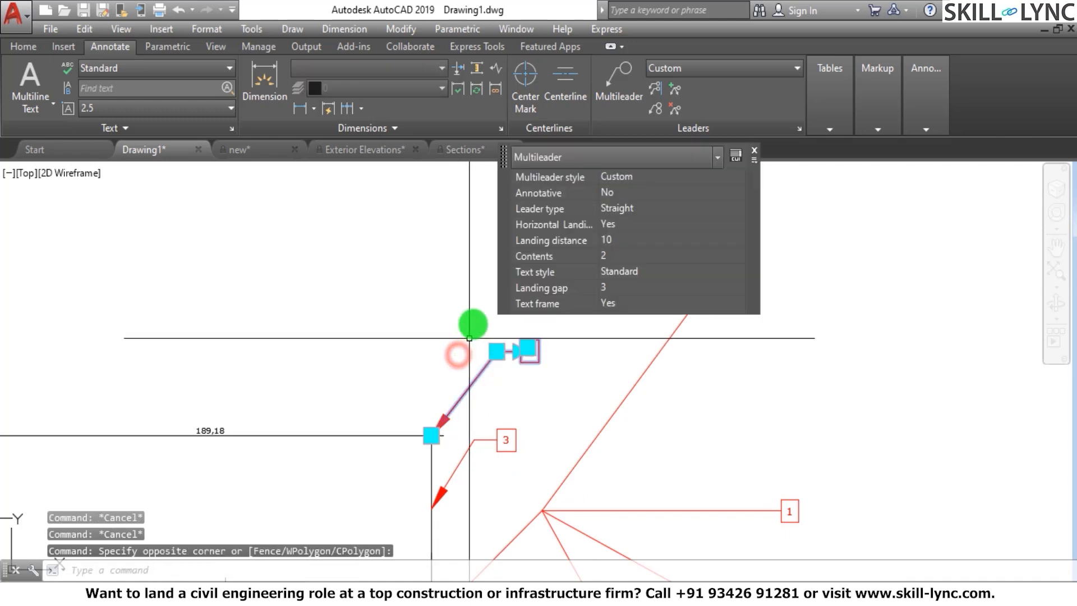
scroll(492, 393, "up", 6)
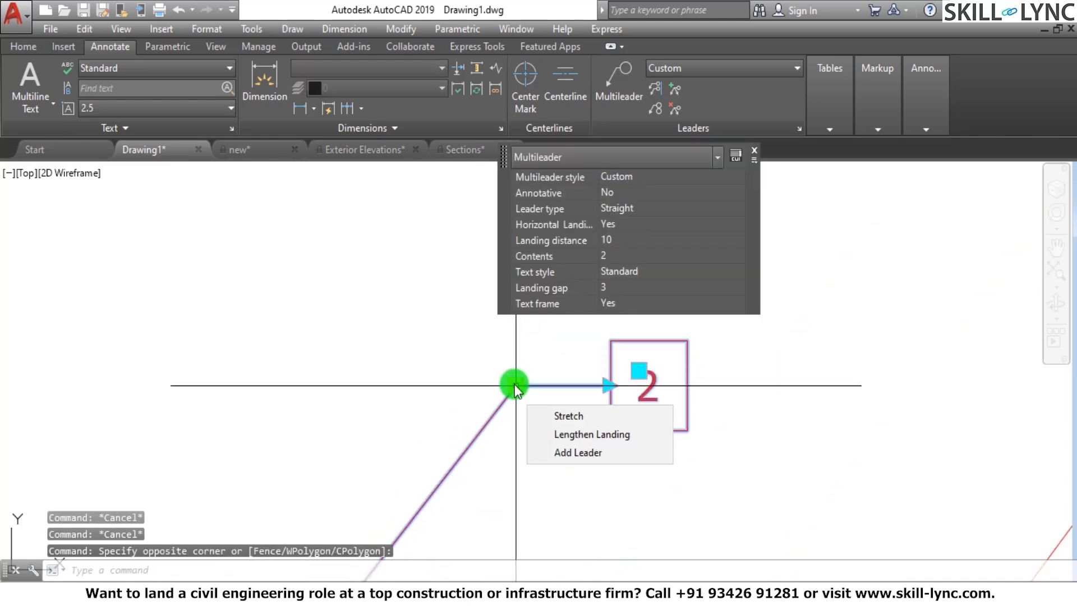
left_click(563, 452)
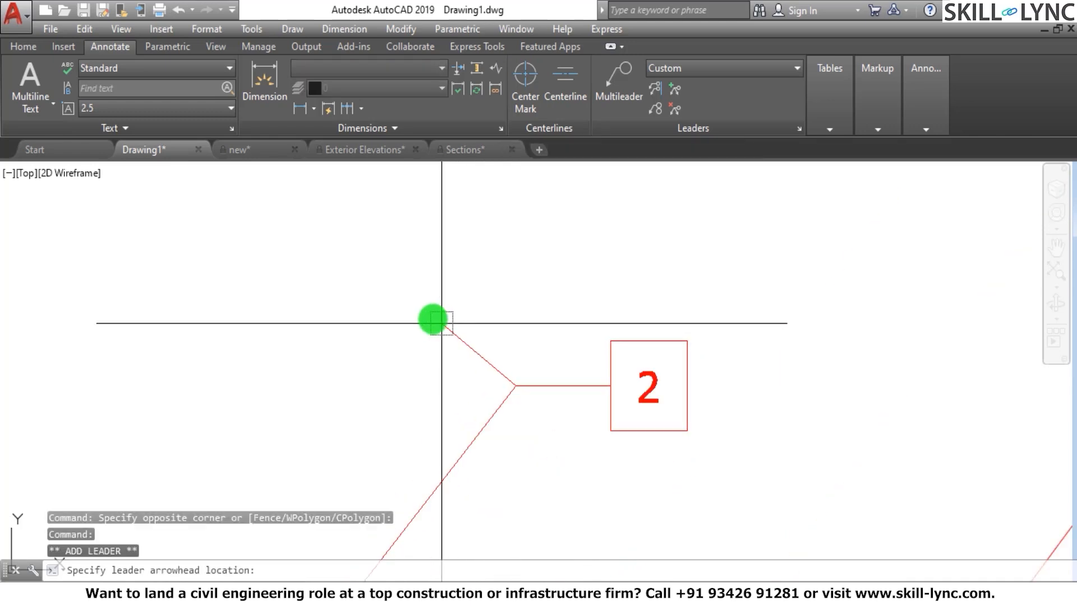
left_click(392, 257)
left_click(276, 309)
scroll(482, 365, "down", 4)
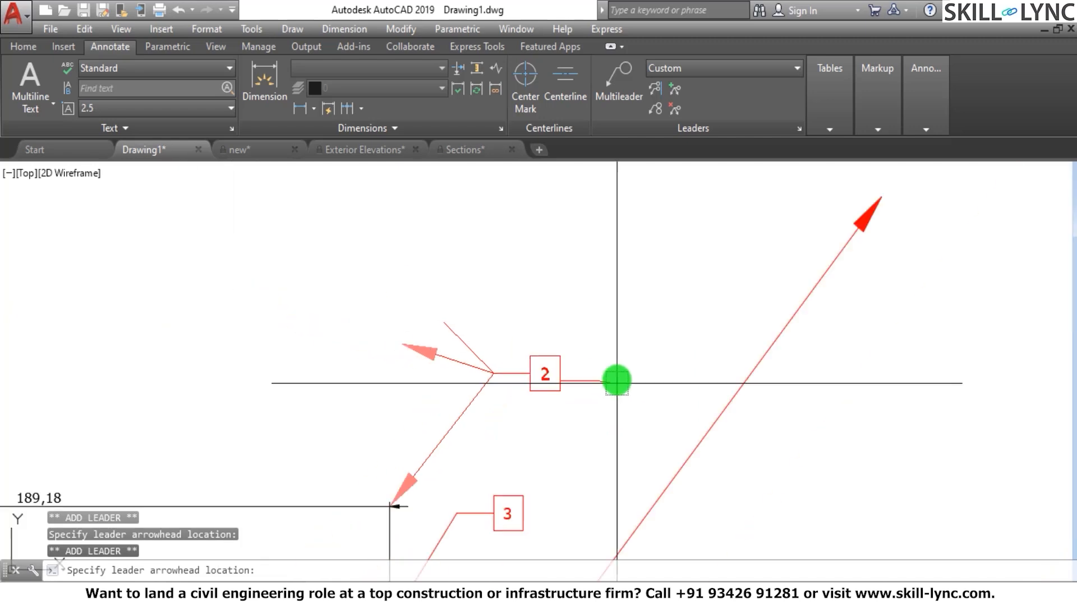
key("Escape")
scroll(516, 353, "down", 4)
key("Escape")
scroll(591, 355, "down", 3)
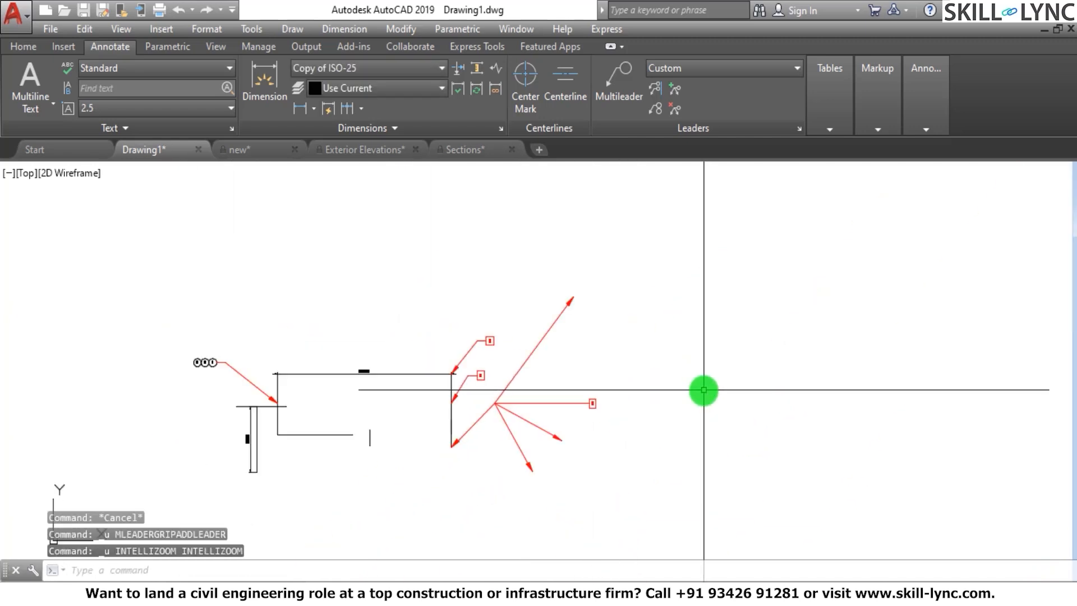
Undo the leaders added to multileaders 2 and 1 and the last lengthening of multileader 1's landing
key("ctrl+z")
key("ctrl+z")
key("ctrl+z")
key("ctrl+z")
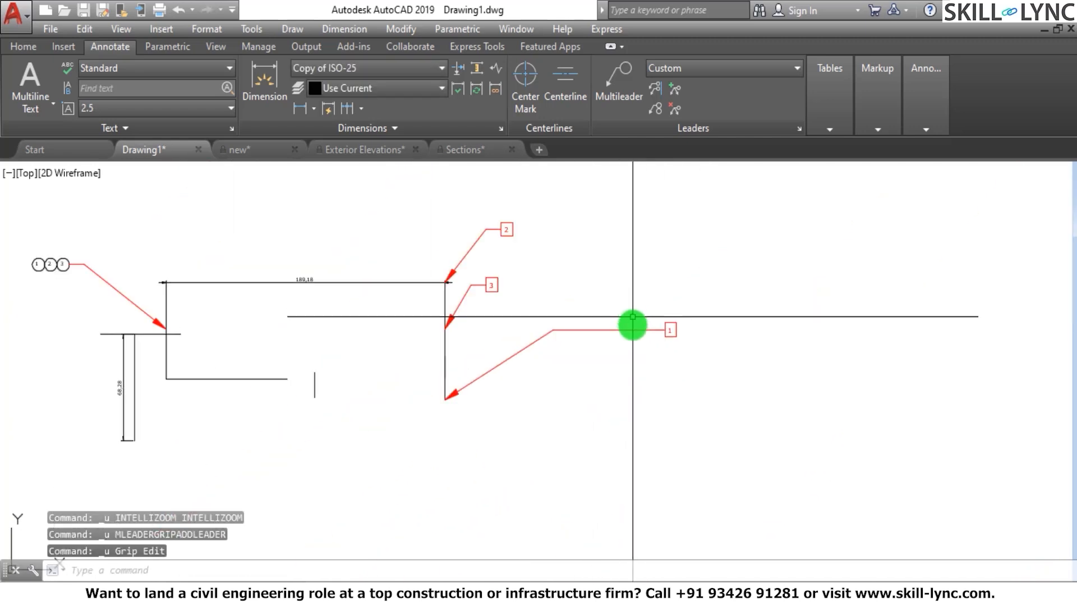
Use Add Leader on multileader 1 to place three arrowheads from its elbow: up-right, down-right and straight below
left_click(676, 89)
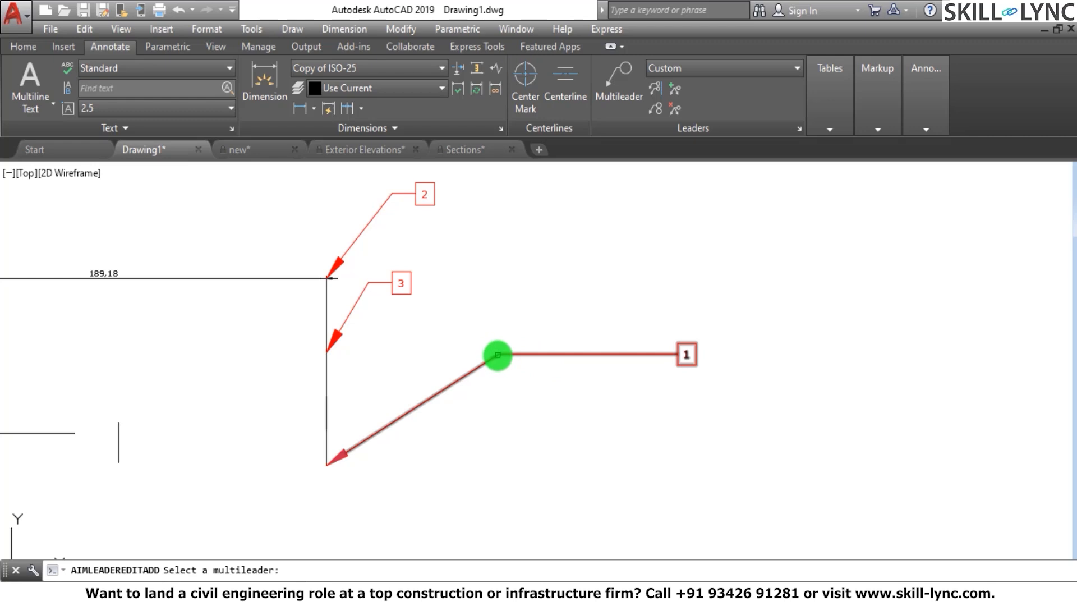
left_click(497, 354)
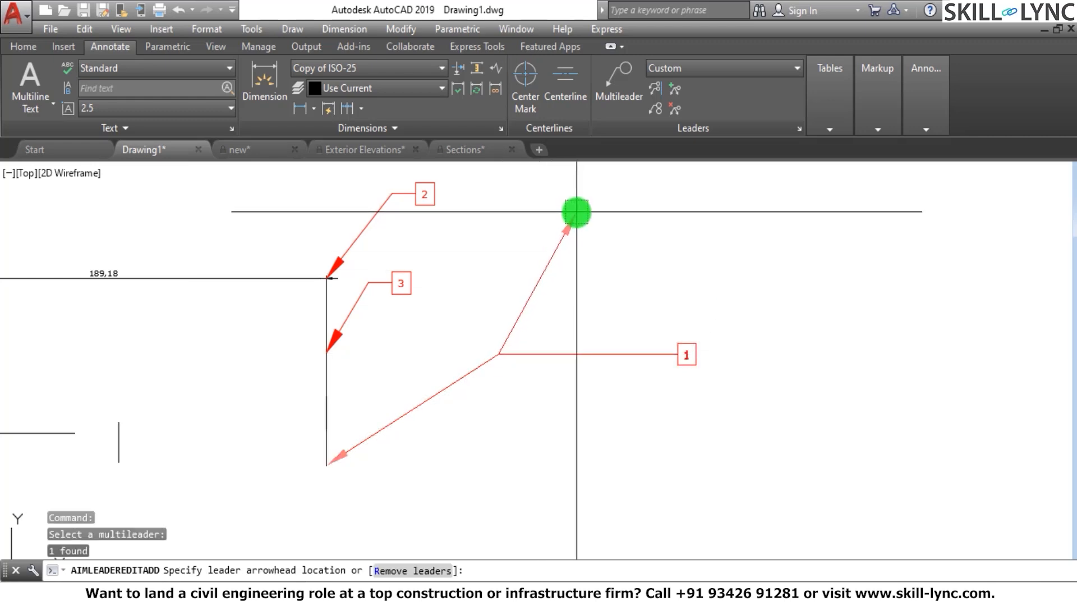
left_click(576, 212)
left_click(606, 425)
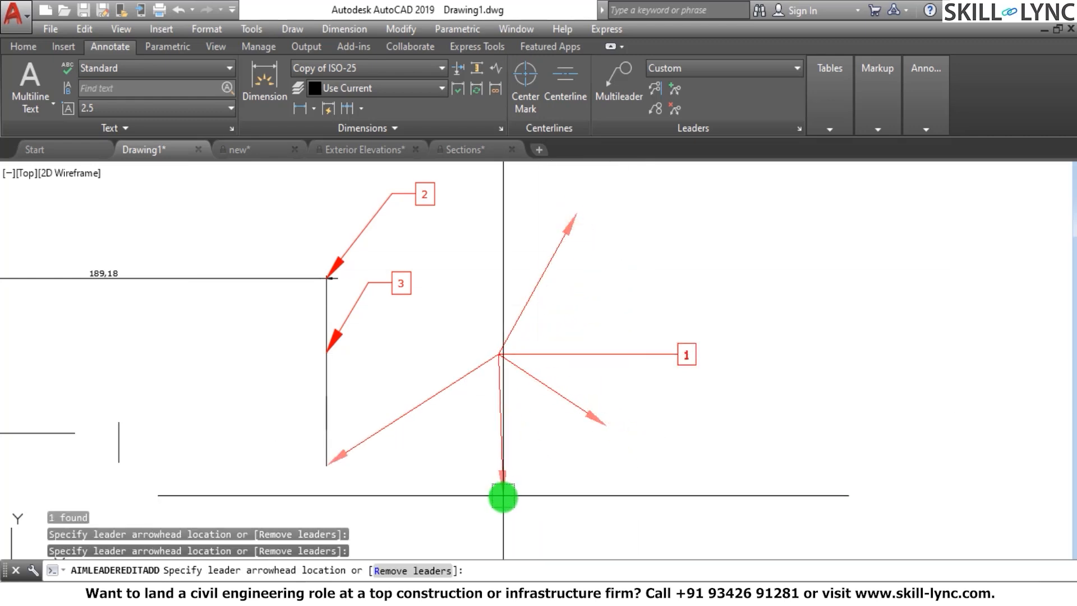
left_click(503, 496)
left_click(533, 468)
right_click(533, 468)
left_click(571, 294)
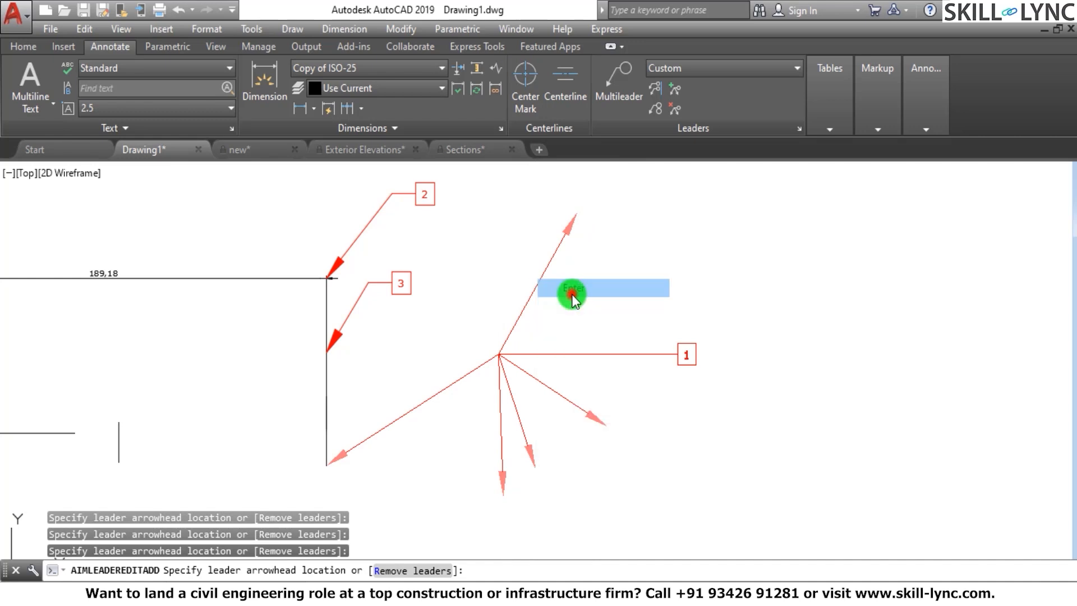
Add leaders to multileader 1 on the right side of its tag, with arrowheads up-right, down-right and below
left_click(654, 91)
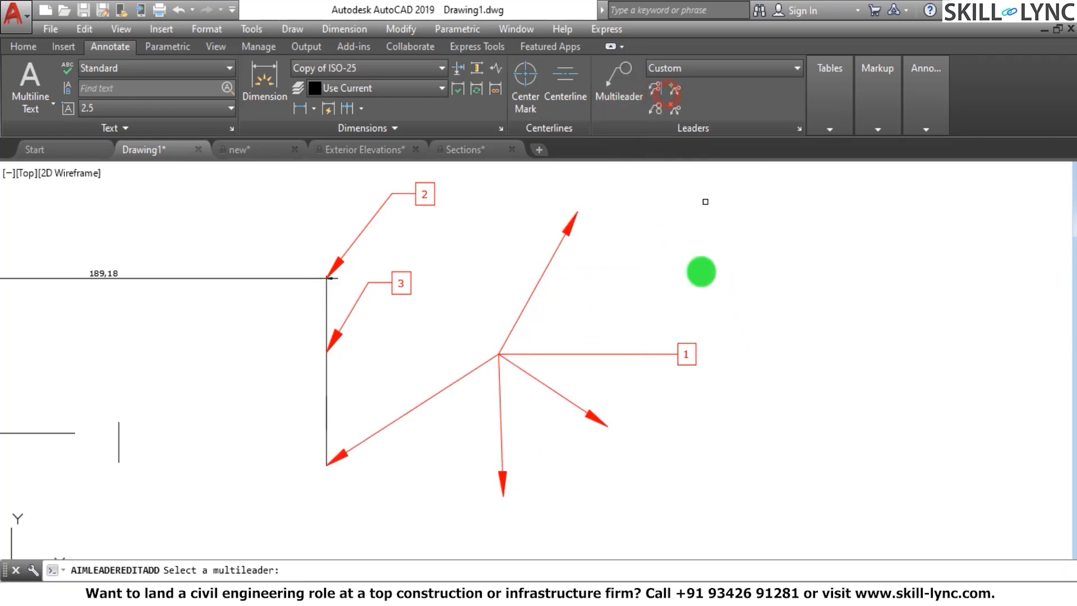
left_click(679, 353)
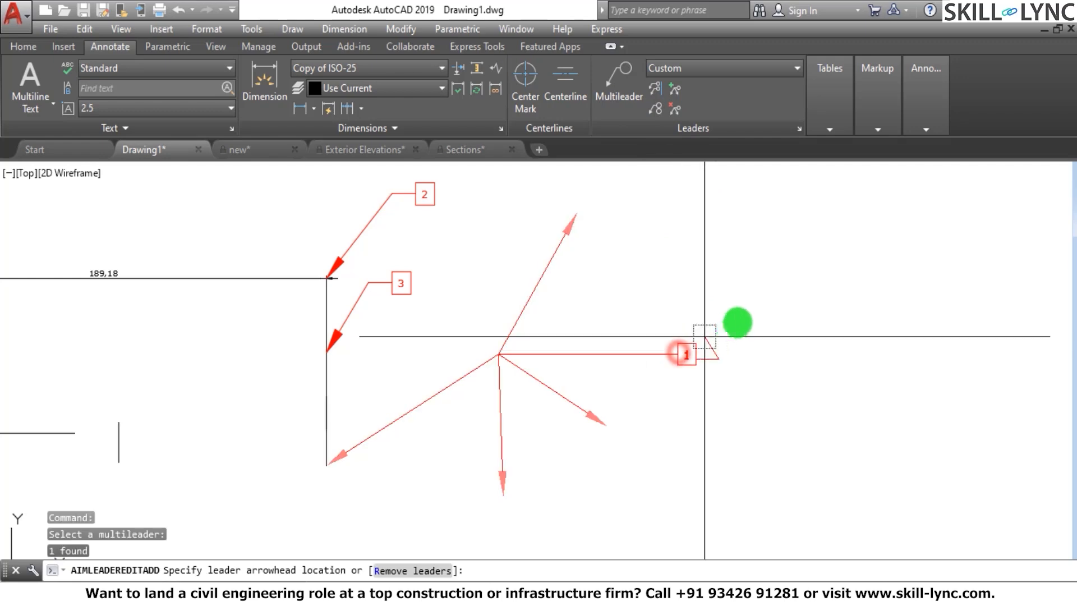
left_click(781, 265)
left_click(792, 431)
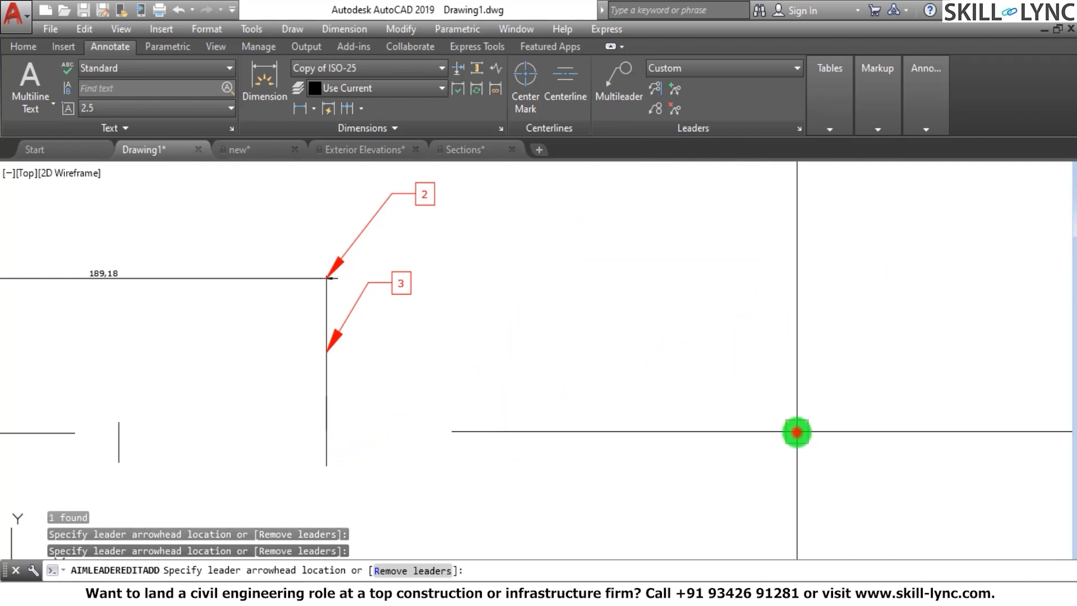
left_click(726, 501)
right_click(743, 470)
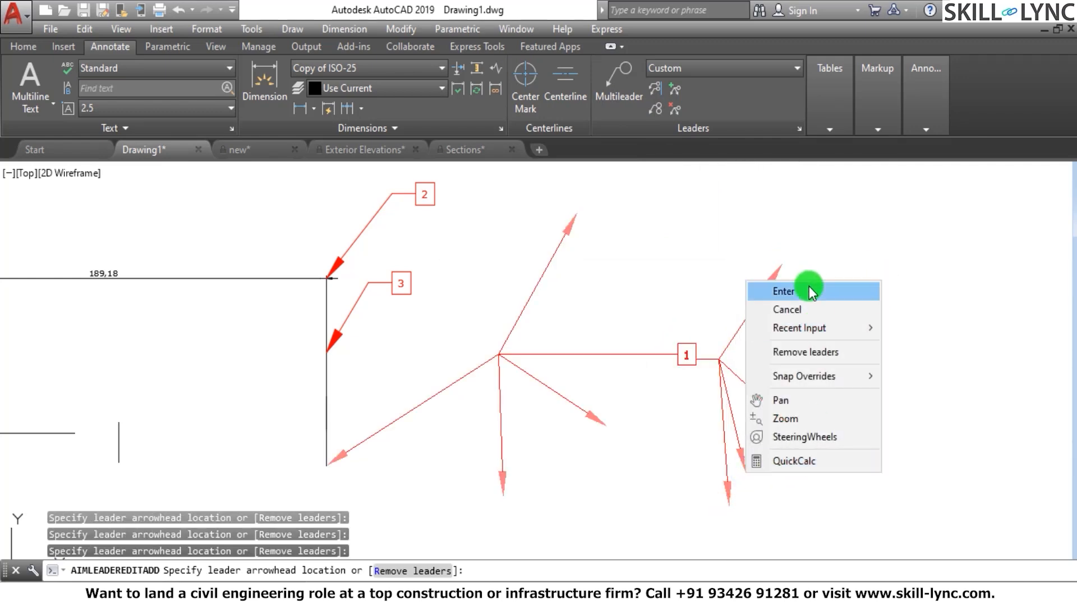
left_click(811, 291)
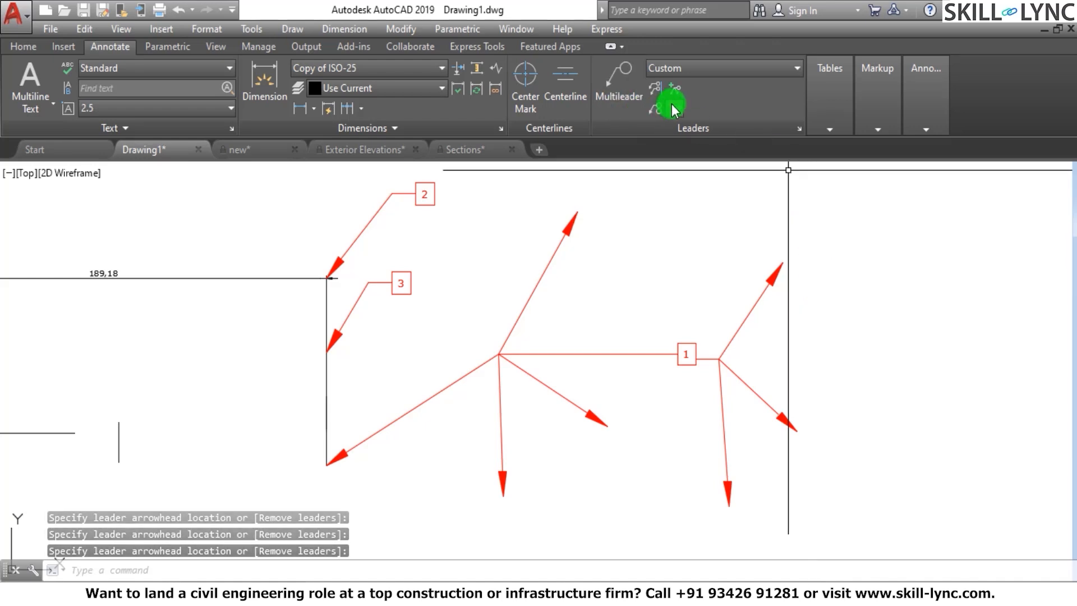
Remove all the leaders on the right side of multileader 1's tag with Remove Leader
left_click(758, 301)
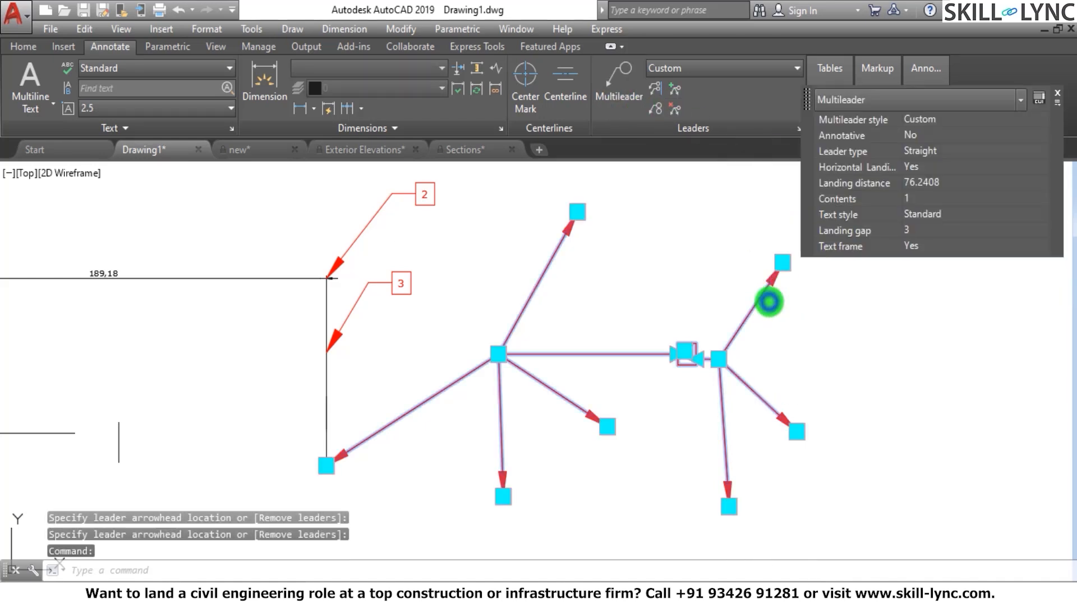
right_click(769, 302)
left_click(817, 389)
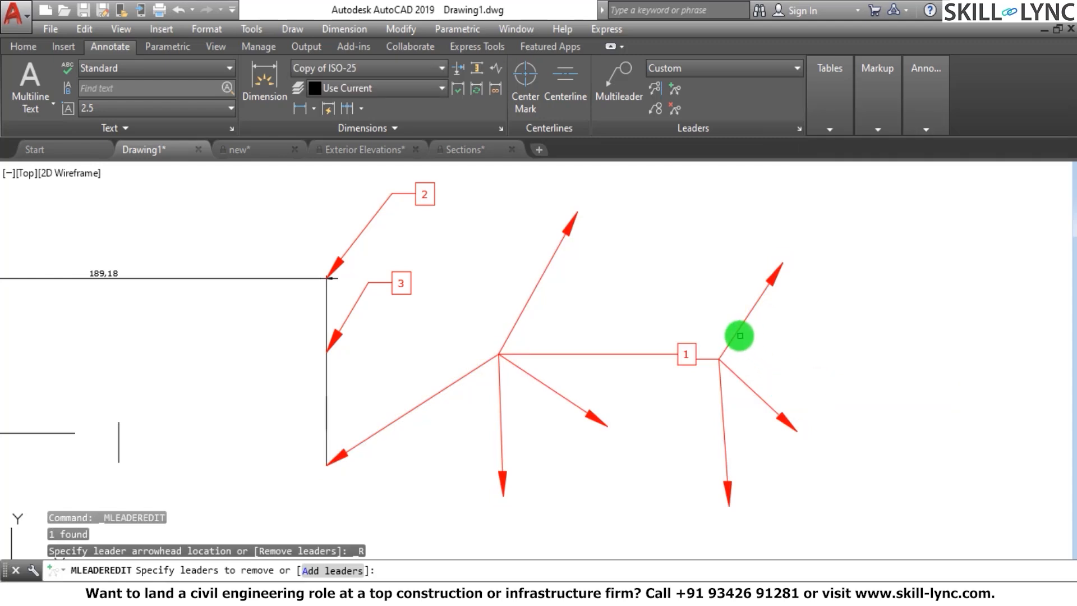
left_click(738, 330)
left_click(739, 376)
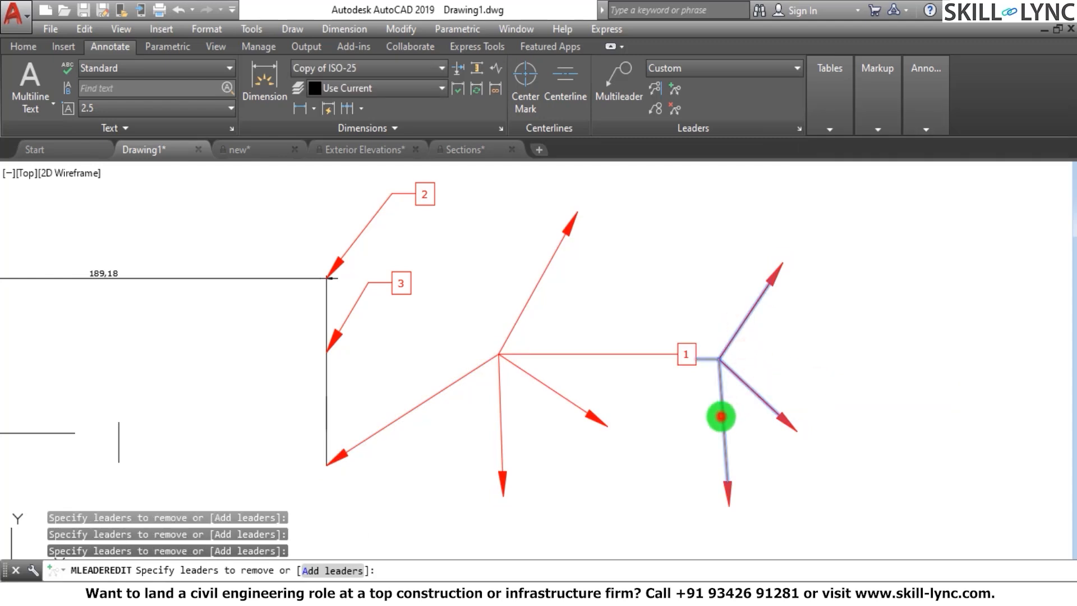
right_click(729, 398)
left_click(745, 413)
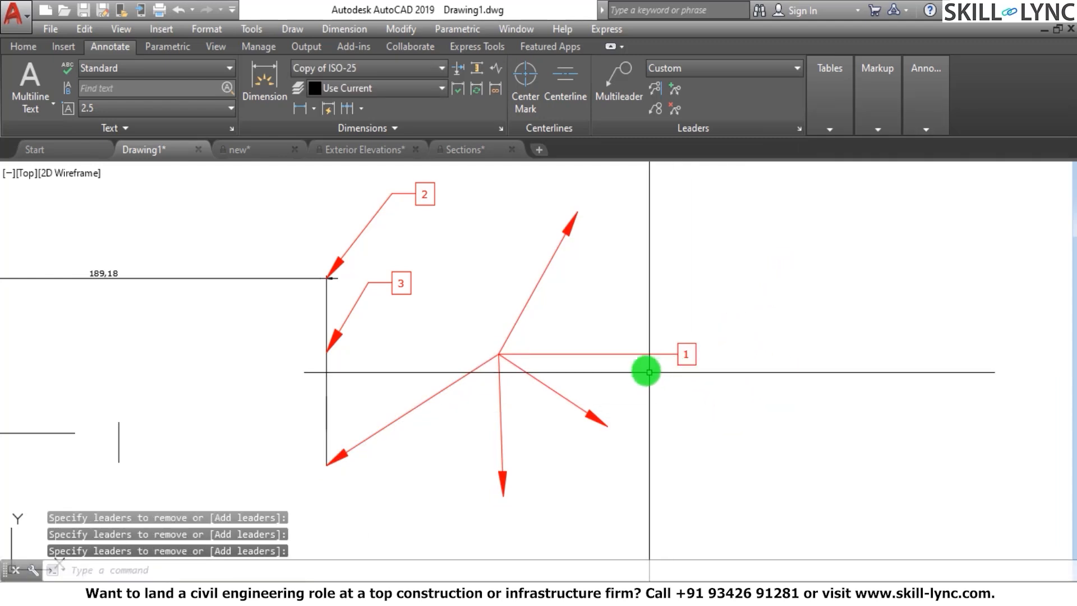
Remove the leader that points up-right from multileader 1's elbow
left_click(551, 315)
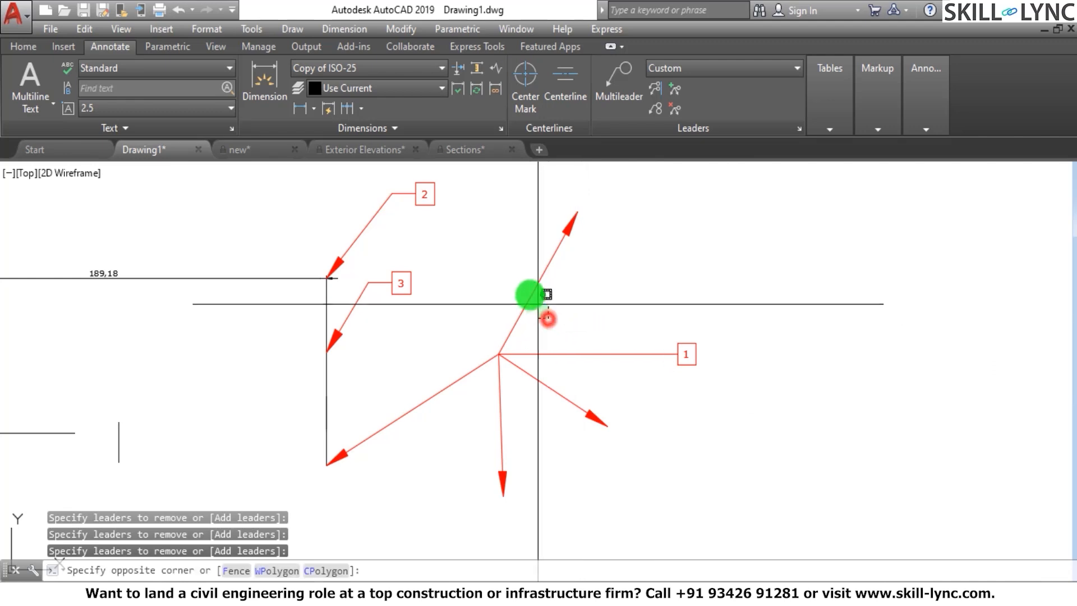
left_click(529, 294)
right_click(582, 341)
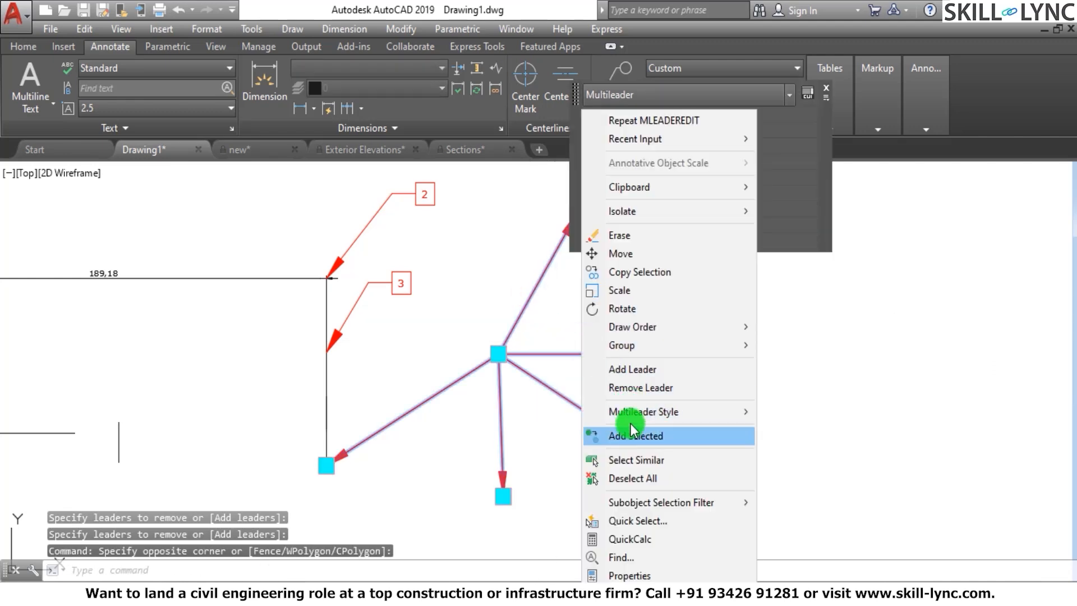
left_click(631, 387)
left_click(528, 298)
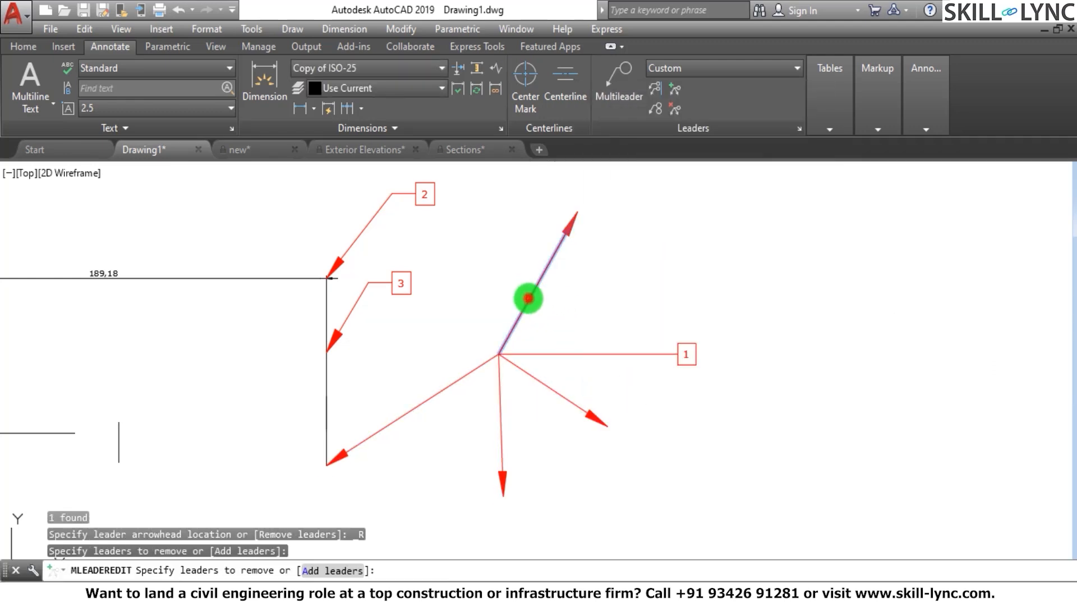
right_click(584, 309)
left_click(626, 321)
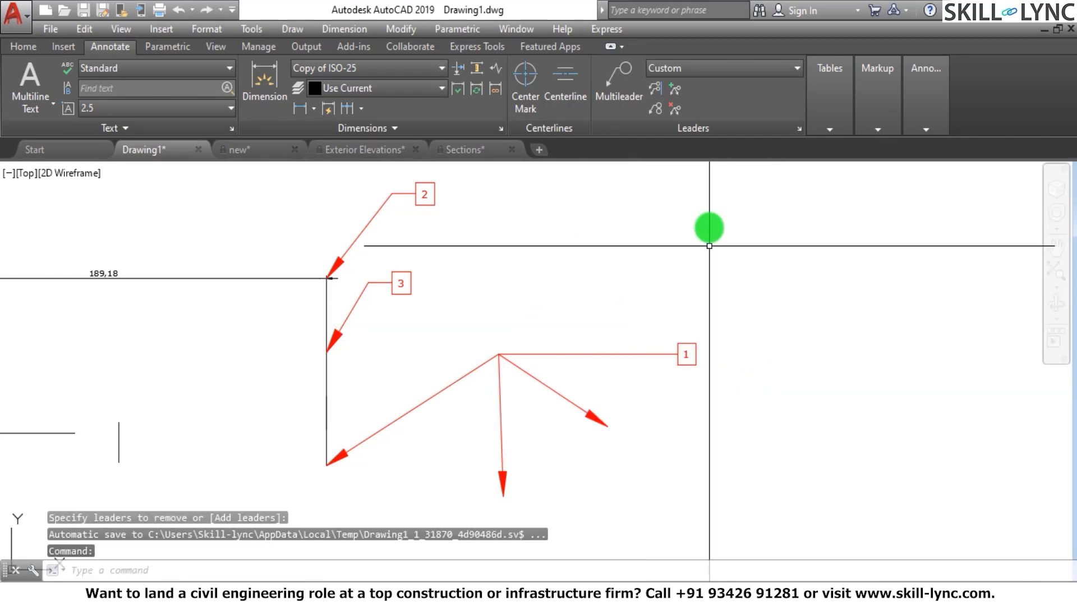
Remove the down-right and straight-down leaders from multileader 1, keeping only its original leader to the vertical line
left_click(677, 111)
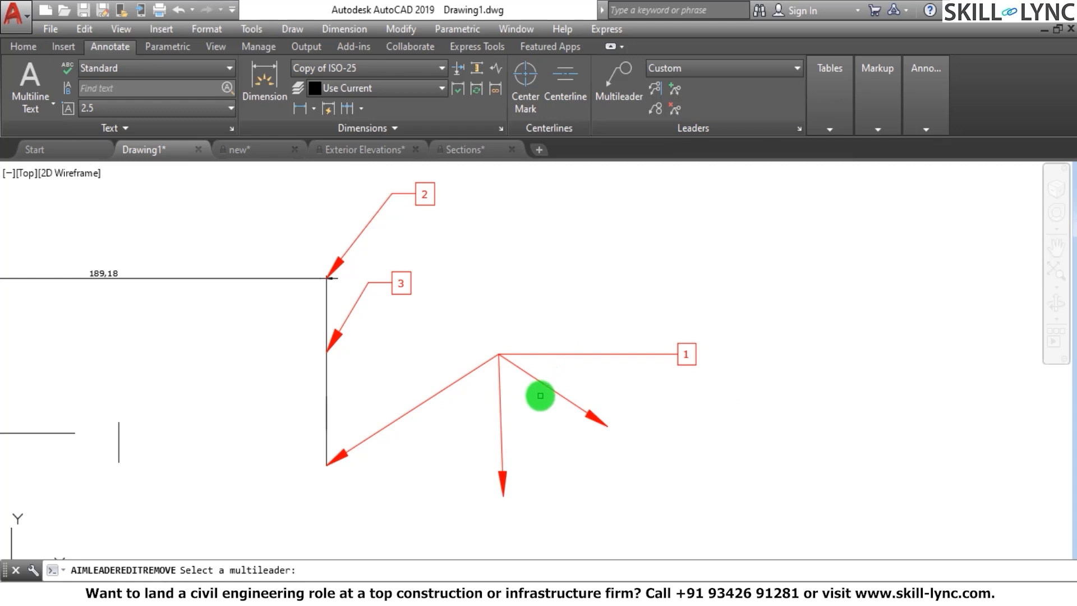
left_click(558, 355)
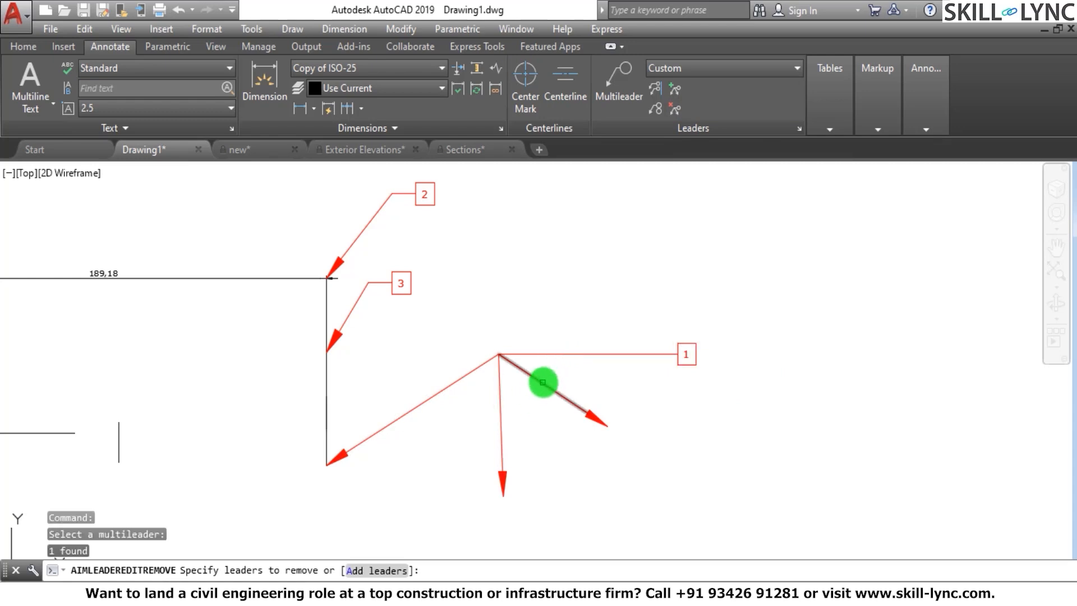
left_click(544, 385)
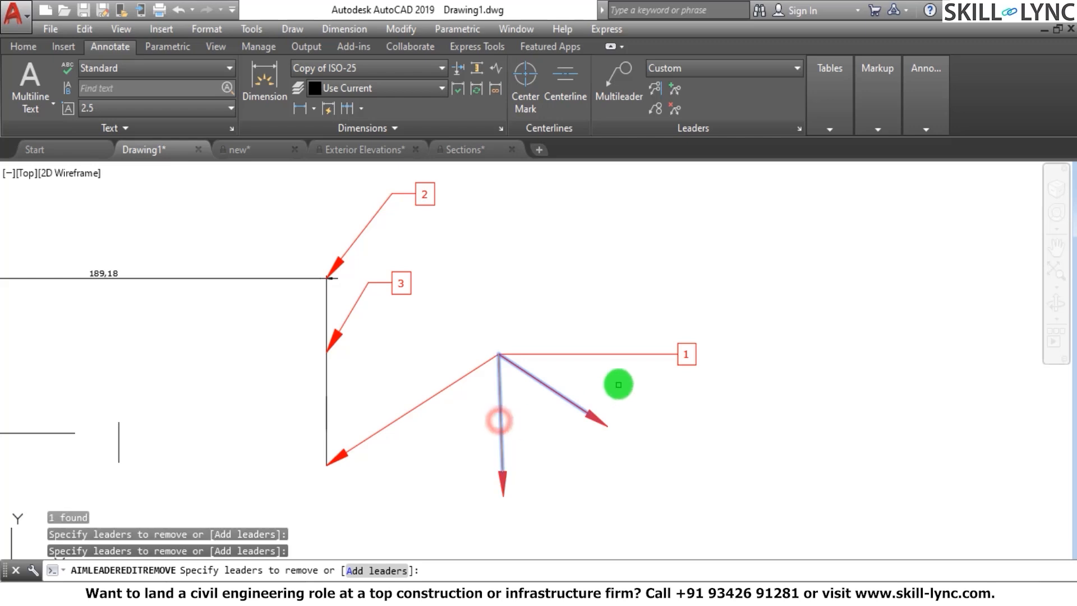
right_click(622, 374)
left_click(656, 386)
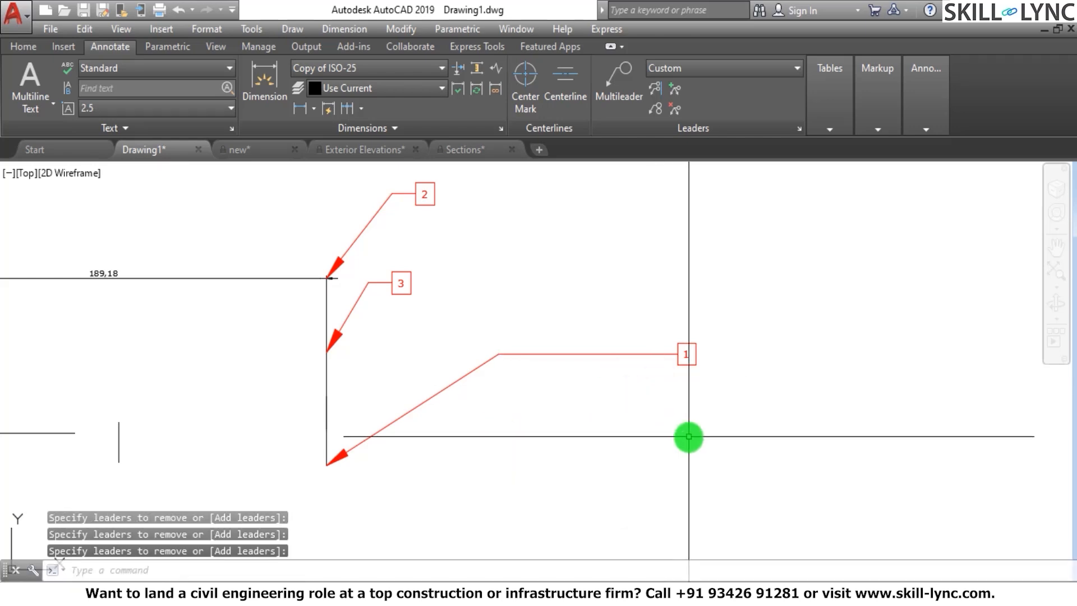
Examine the Multileader Style options available for multileader 1, then clear the selection
left_click(555, 387)
left_click(530, 333)
right_click(547, 335)
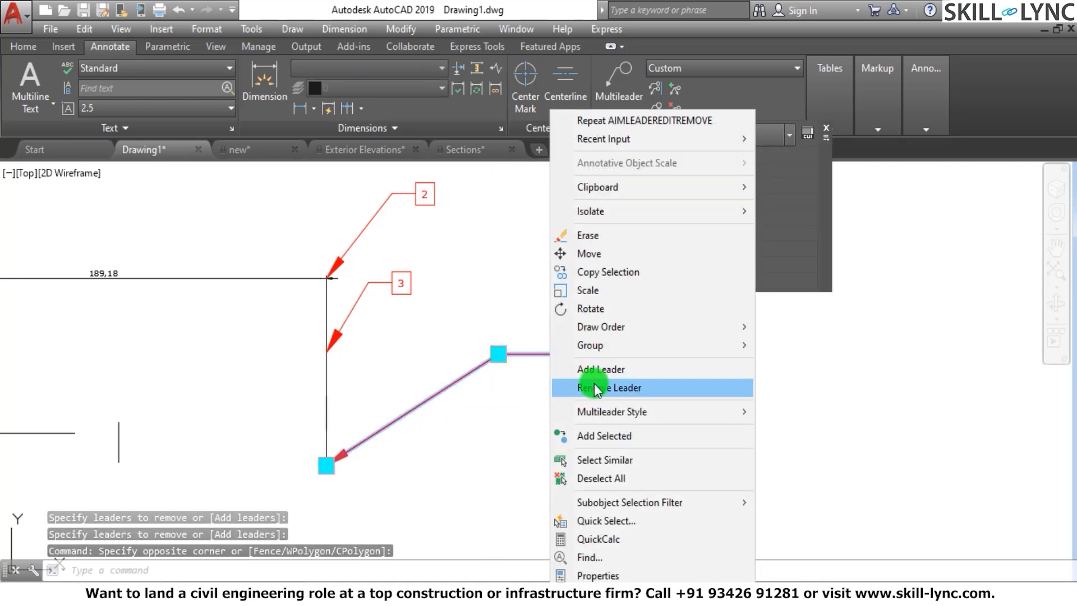
mouse_move(722, 419)
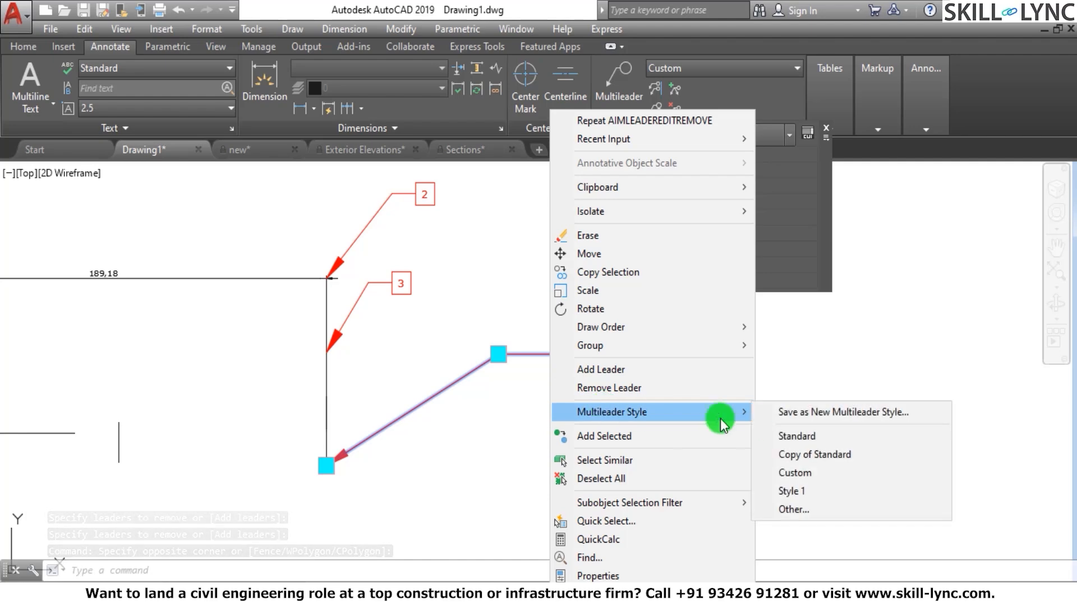
left_click(471, 464)
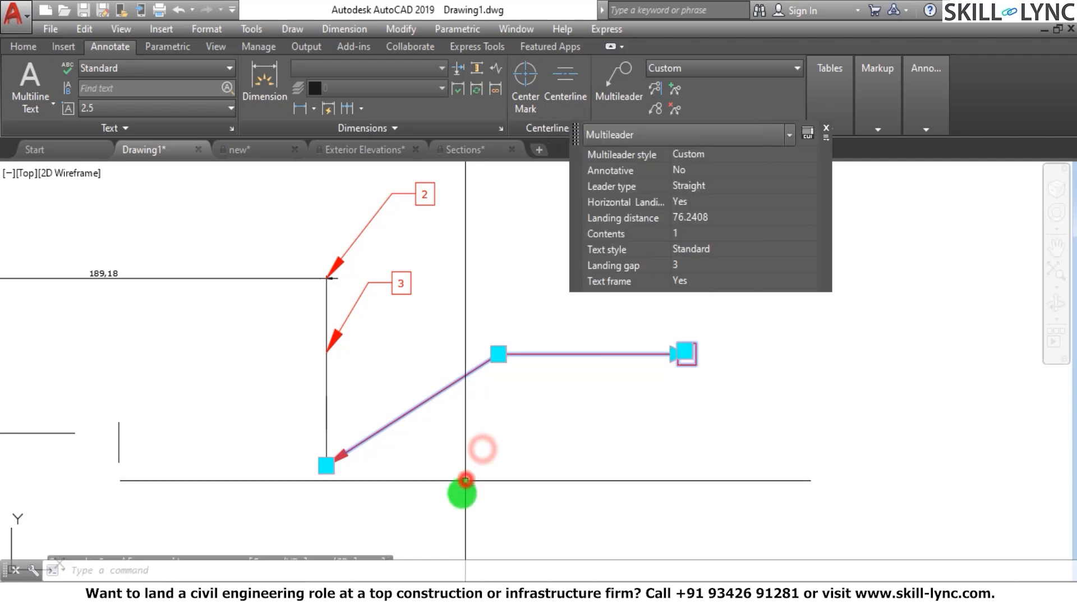
key("Escape")
key("Escape")
key("Escape")
Examine the collected 1-2-3 circle multileader and the boxed multileaders 1, 2 and 3 in the drawing
scroll(481, 462, "down", 3)
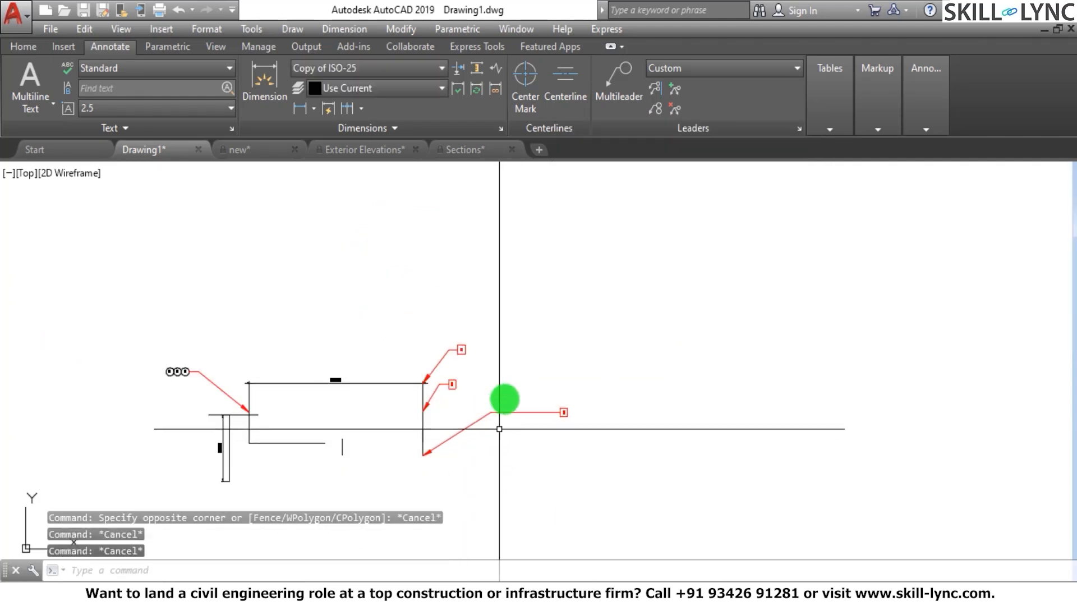
scroll(505, 396, "up", 3)
scroll(637, 429, "down", 2)
scroll(409, 421, "down", 1)
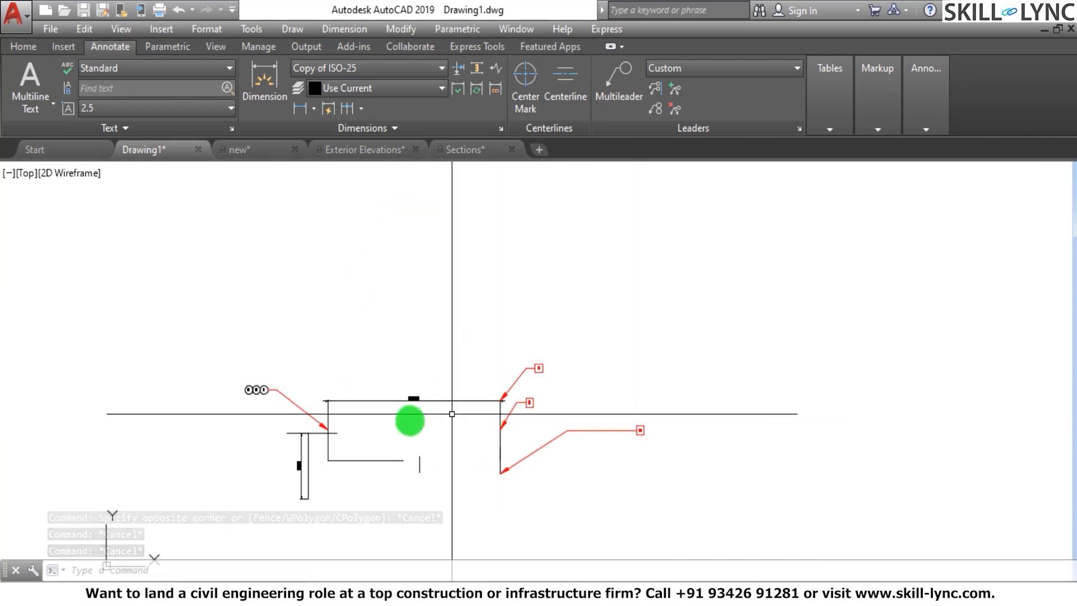
scroll(248, 377, "up", 6)
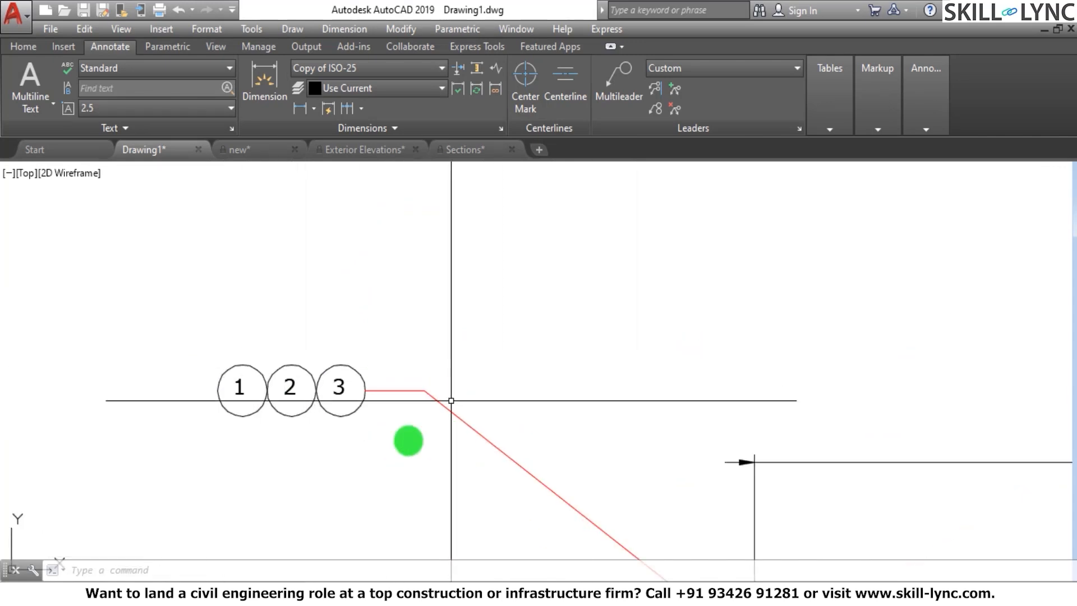
scroll(134, 381, "down", 4)
scroll(740, 297, "up", 2)
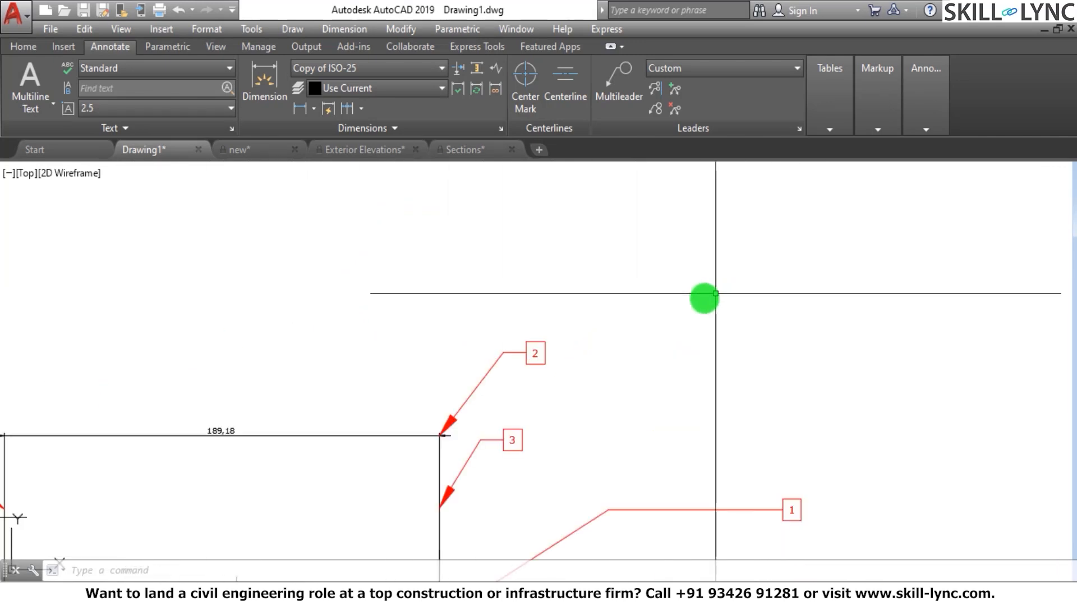
scroll(505, 303, "down", 5)
scroll(673, 258, "up", 3)
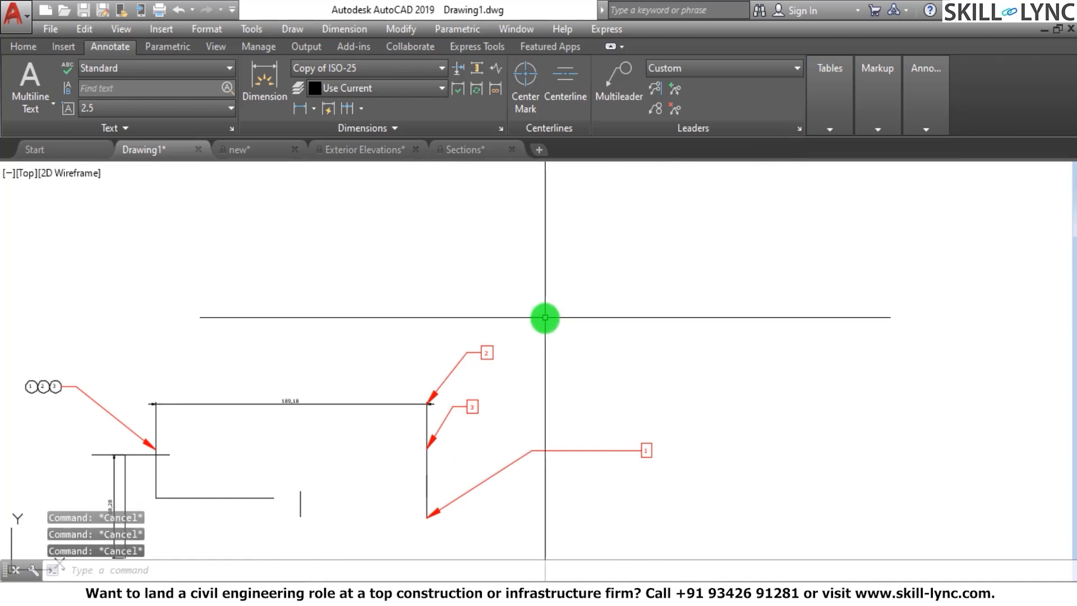
Insert block 1 with attribute value 1 in the empty area above multileader 2, and check its properties
type("i")
key("Return")
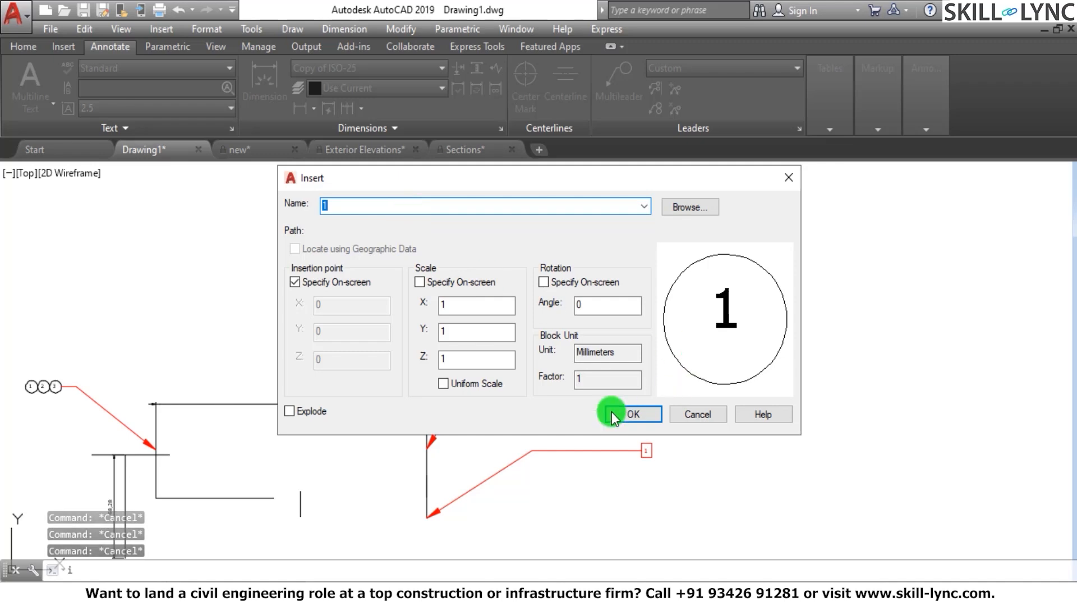
left_click(631, 412)
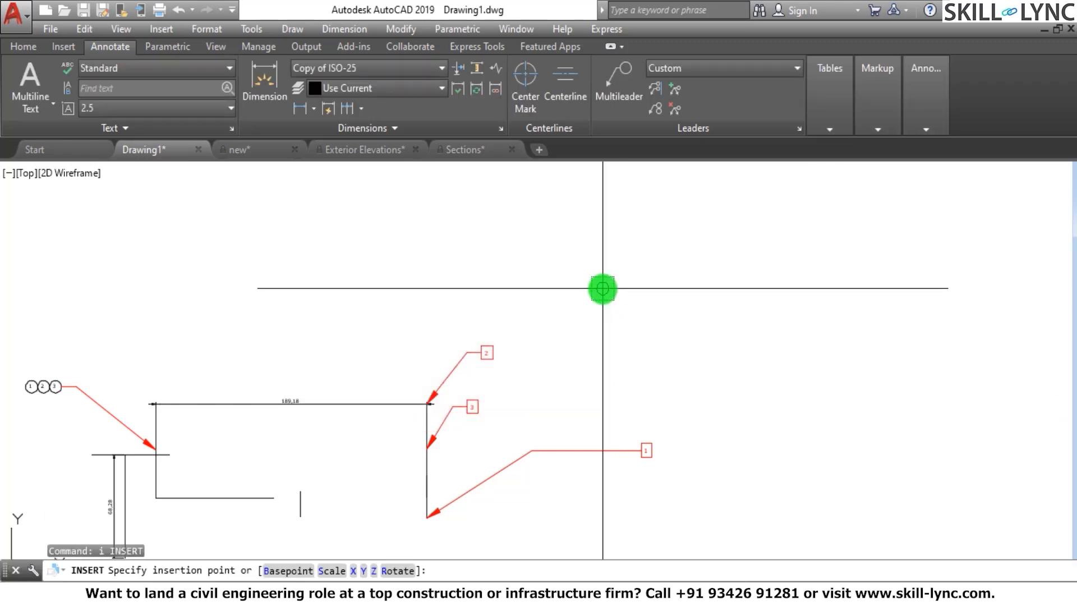
left_click(609, 288)
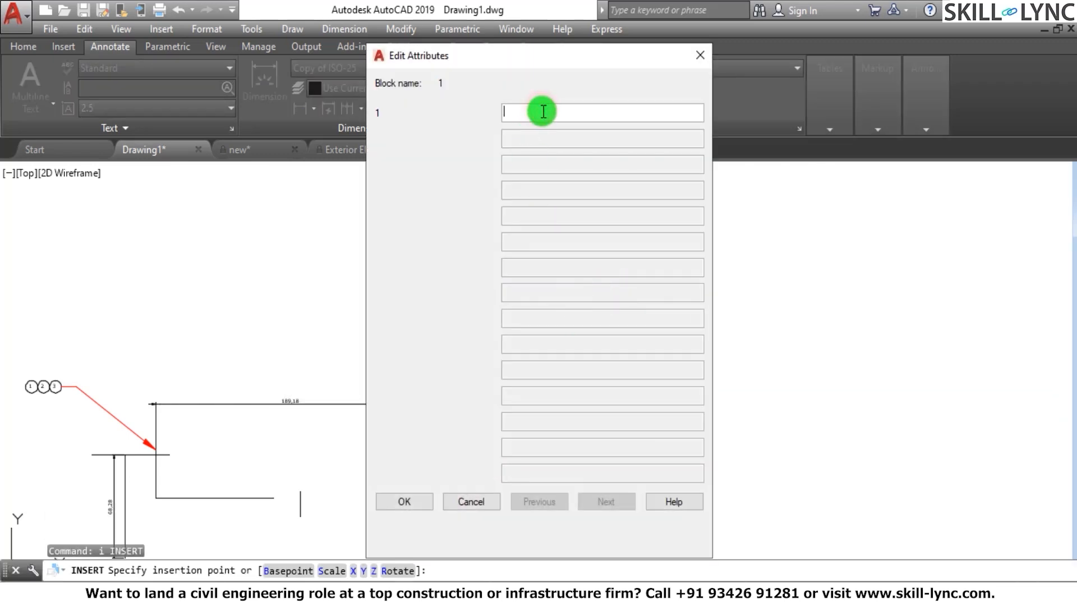
type("1")
left_click(403, 499)
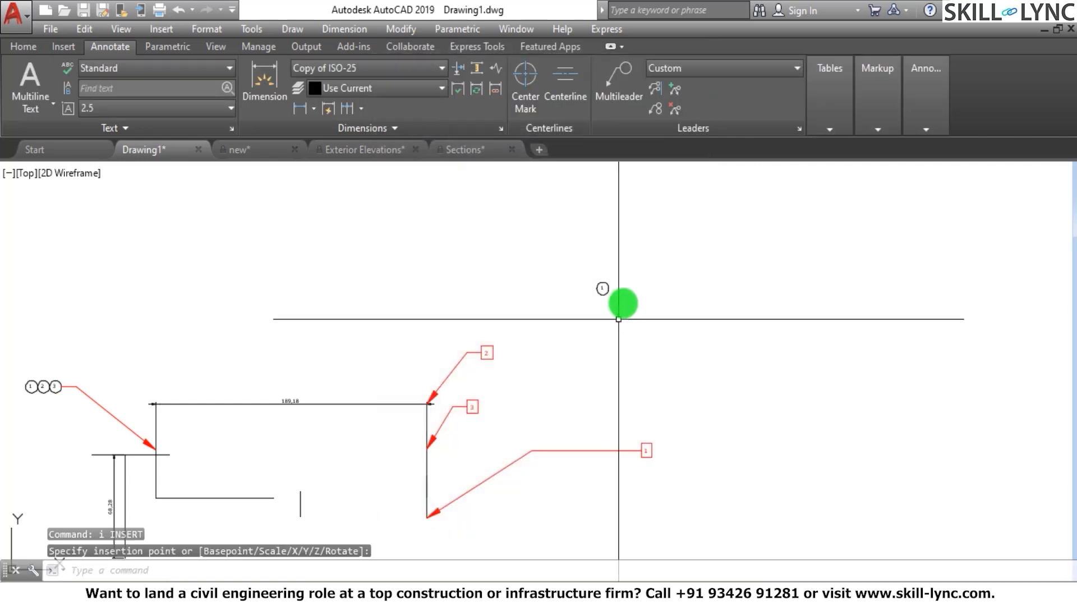
scroll(619, 319, "up", 5)
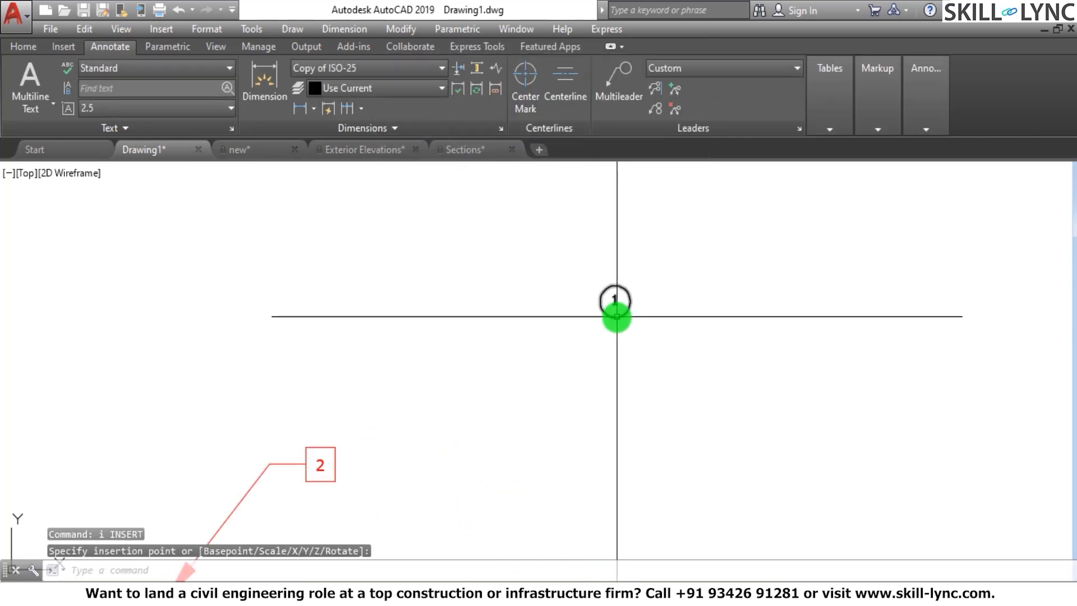
left_click(601, 322)
left_click(688, 310)
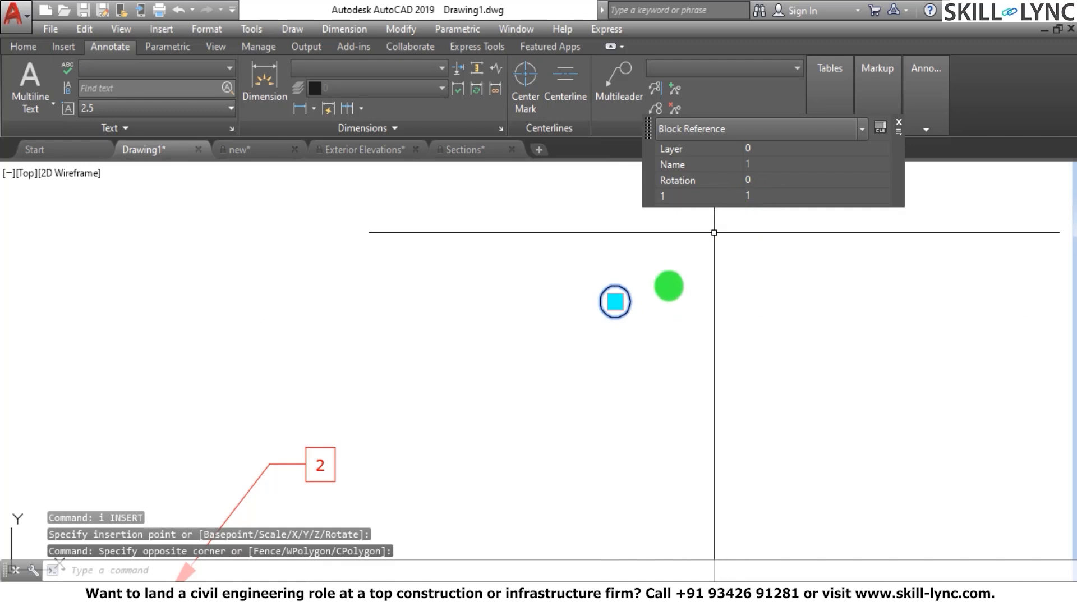
key("Escape")
key("Escape")
key("Escape")
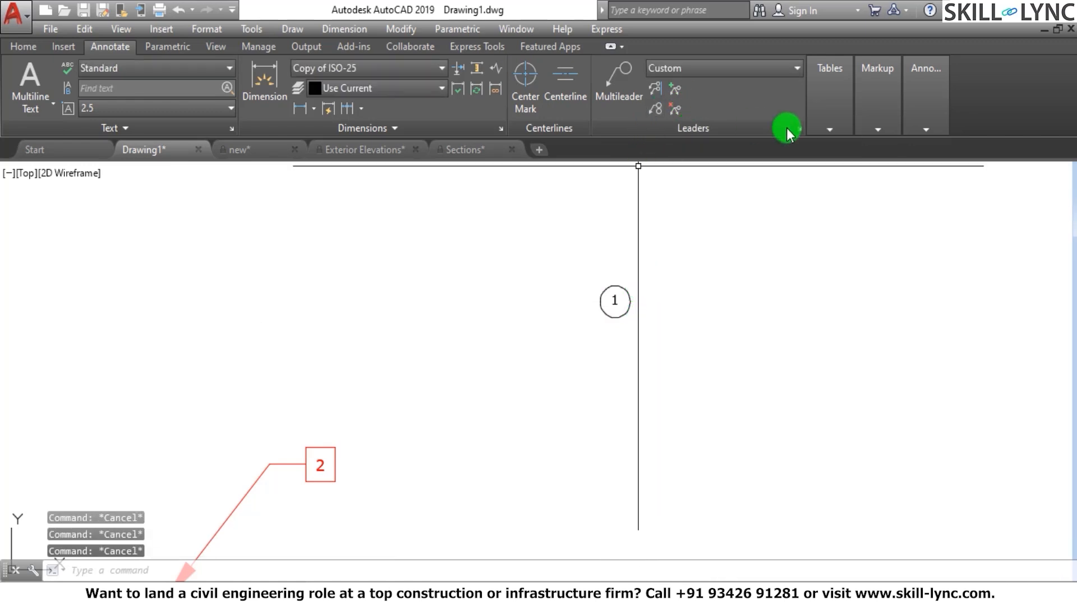
Create a new multileader style named Custom1 based on the Custom style
left_click(797, 128)
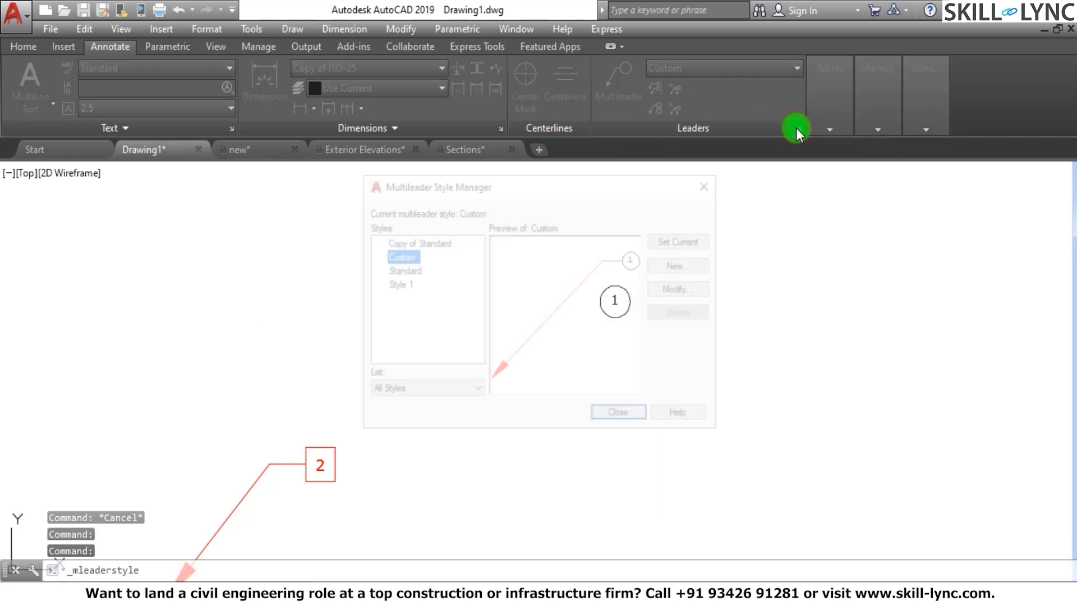
left_click(685, 261)
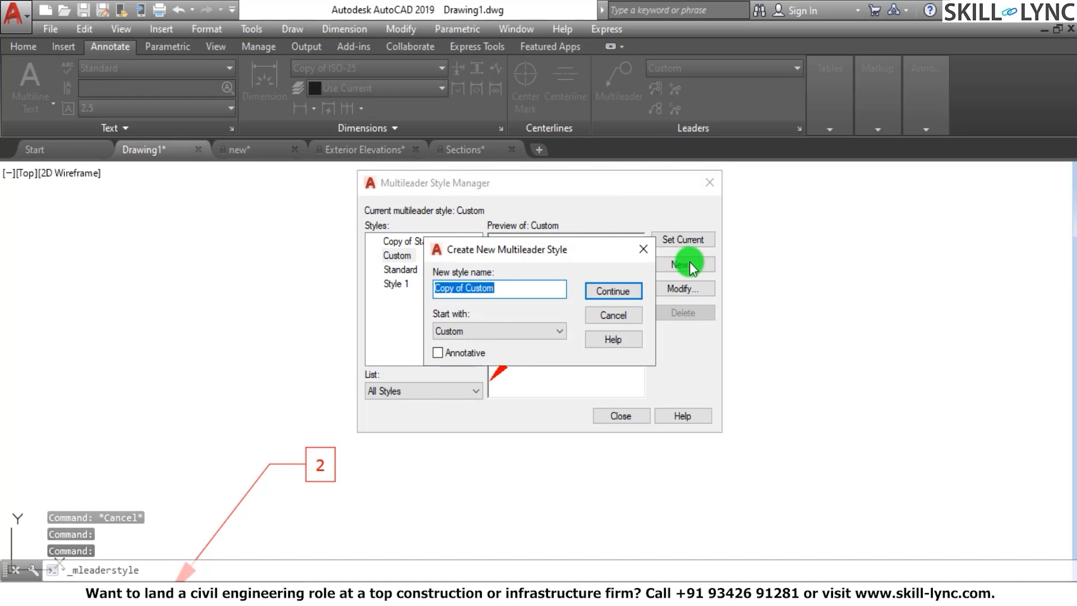
type("Custom1")
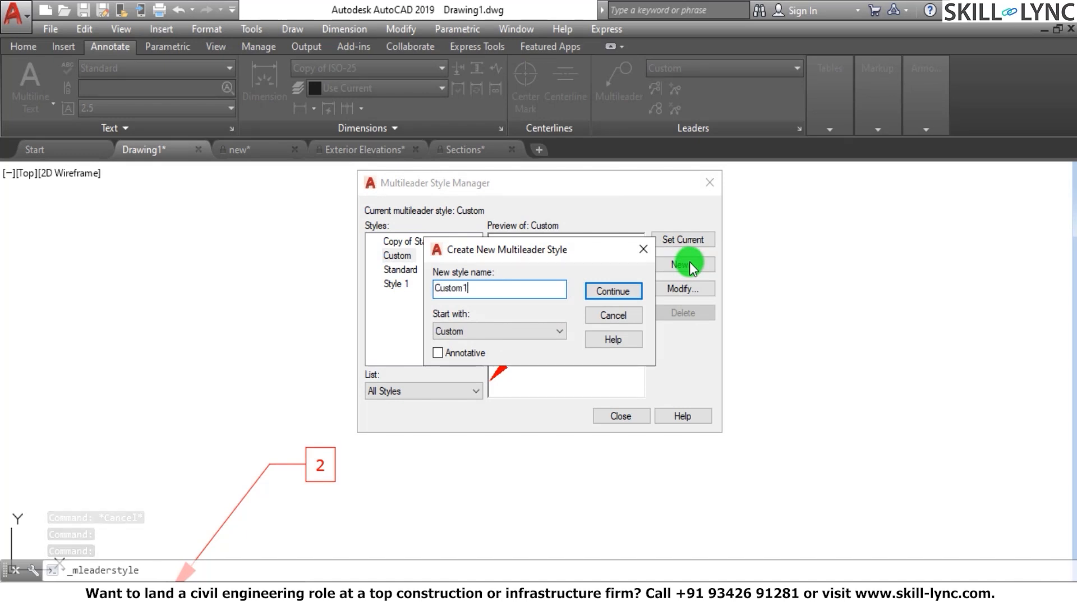
left_click(629, 293)
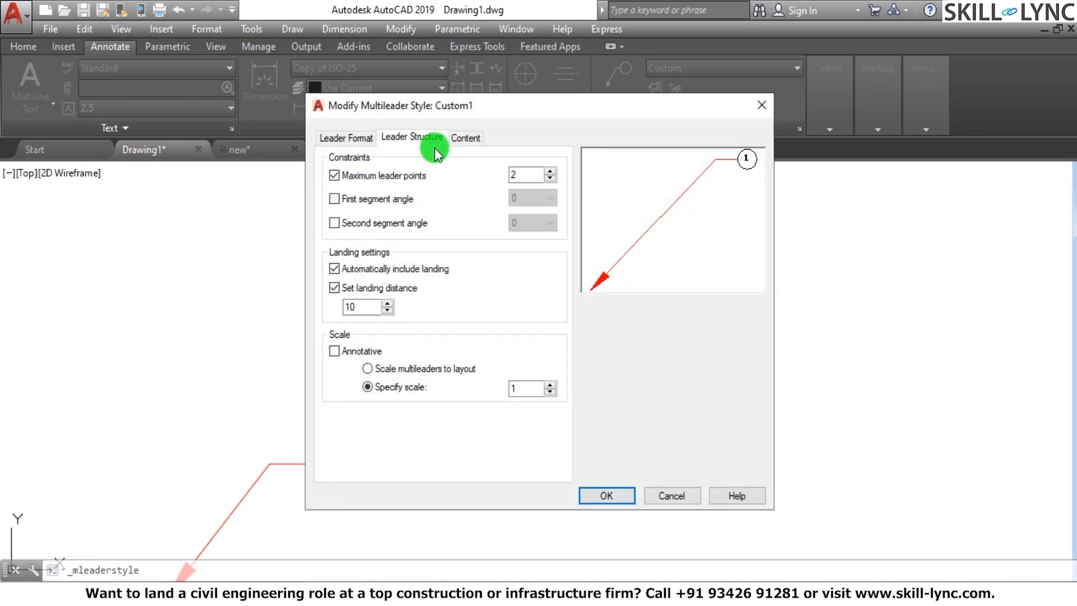
Set the multileader type of Custom1 to Mtext and make the style current
left_click(470, 139)
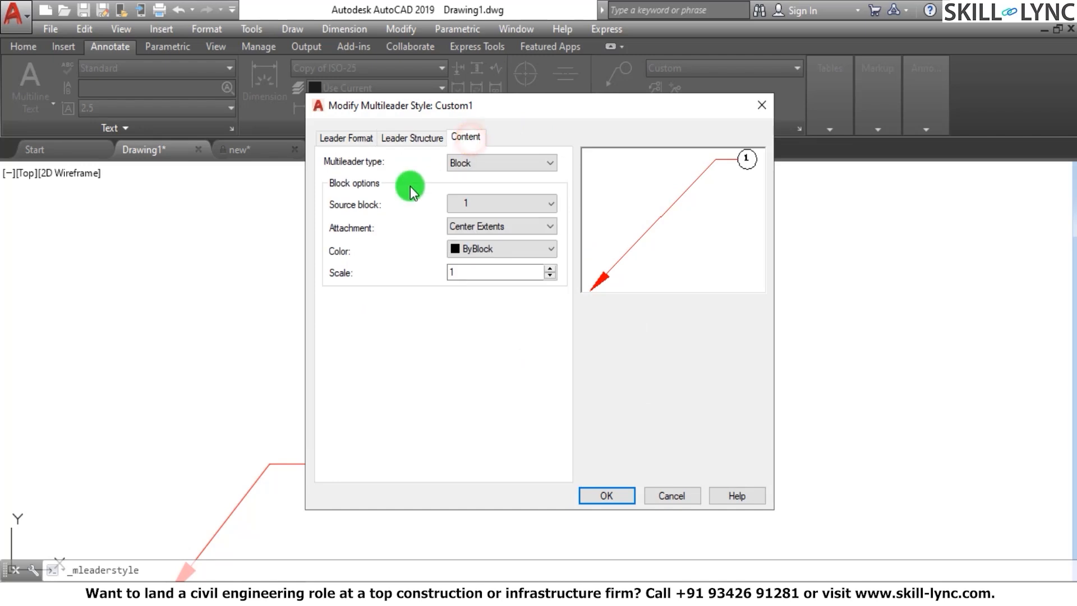
left_click(468, 163)
left_click(467, 177)
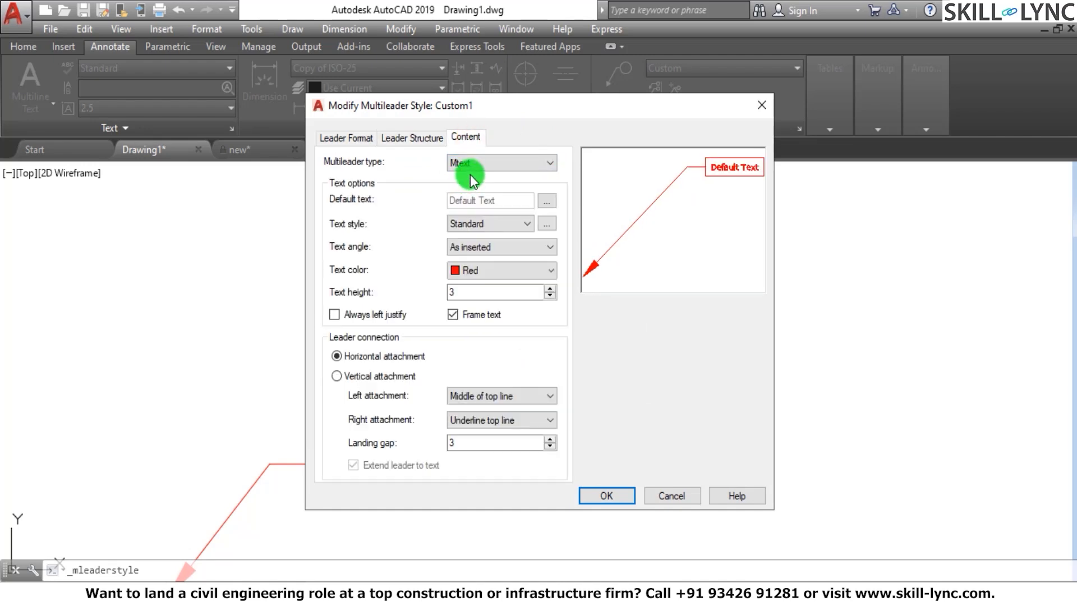
left_click(606, 496)
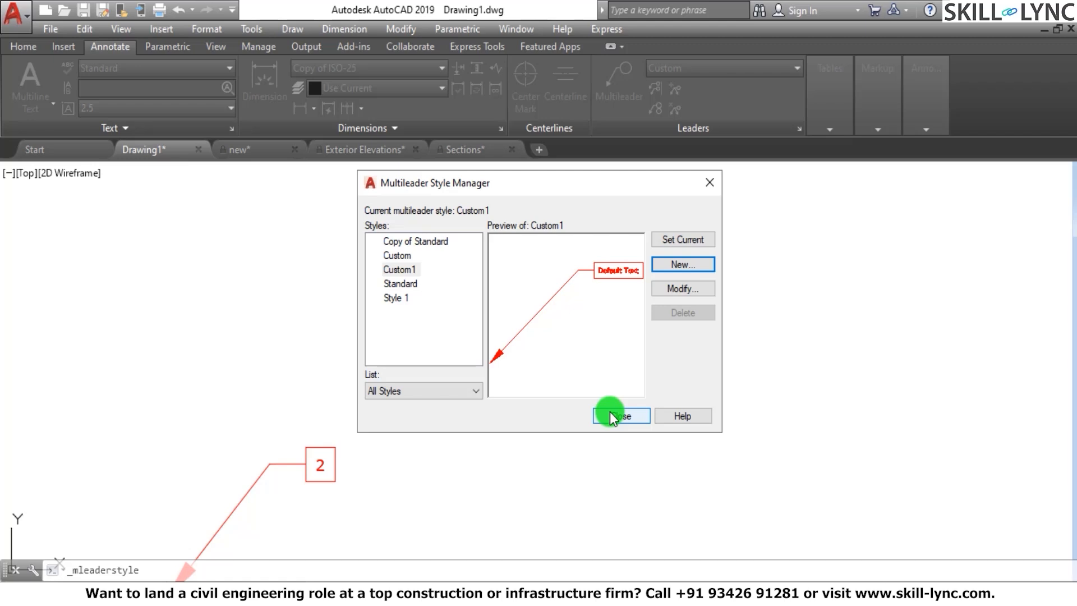
left_click(679, 239)
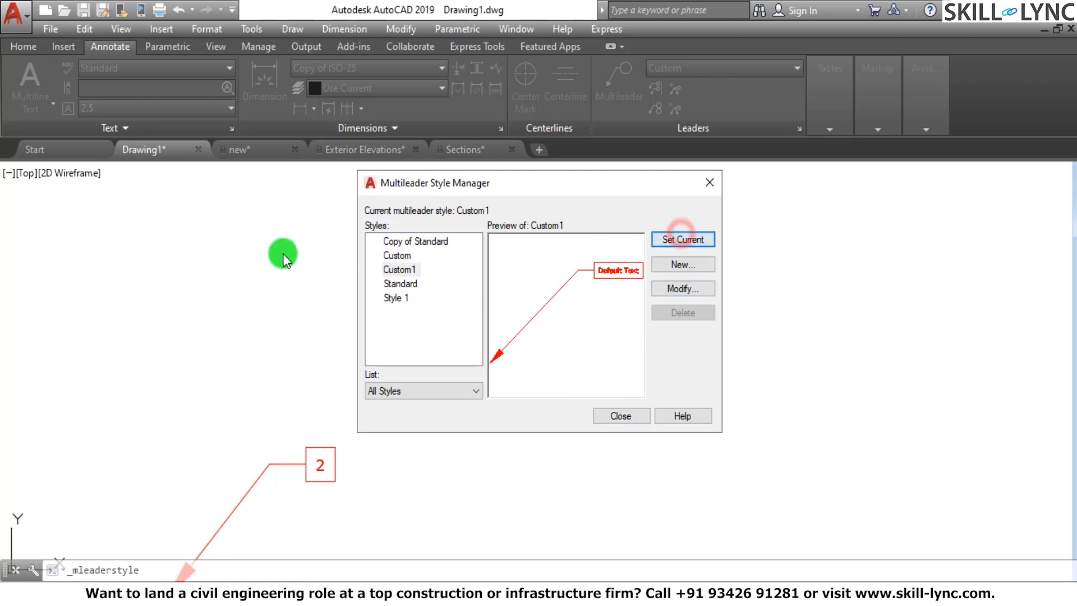
Change the Custom style's multileader type to Mtext and set that style current
left_click(396, 256)
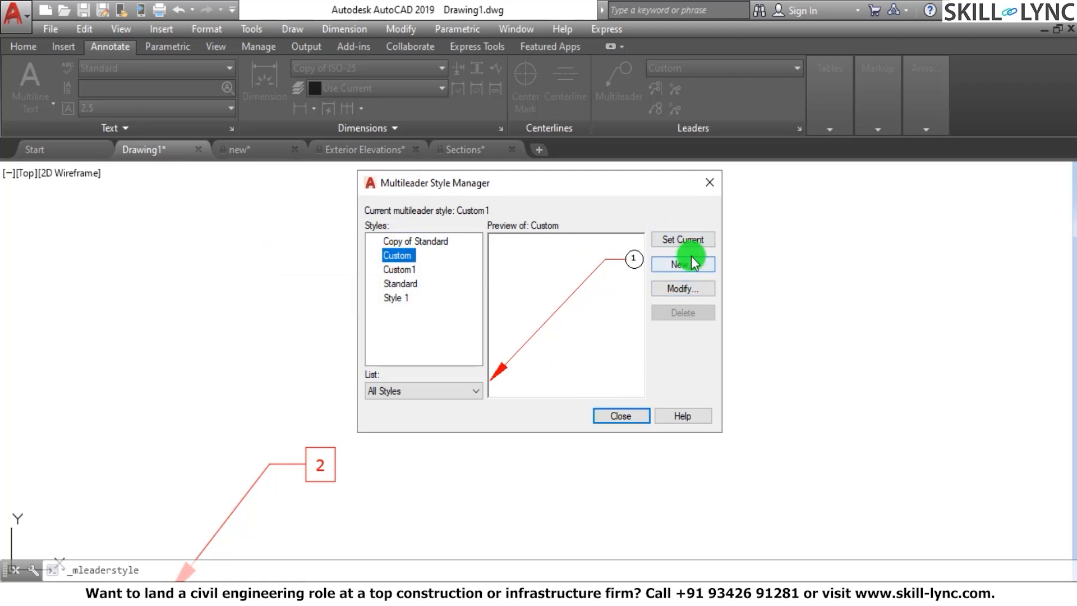
left_click(685, 288)
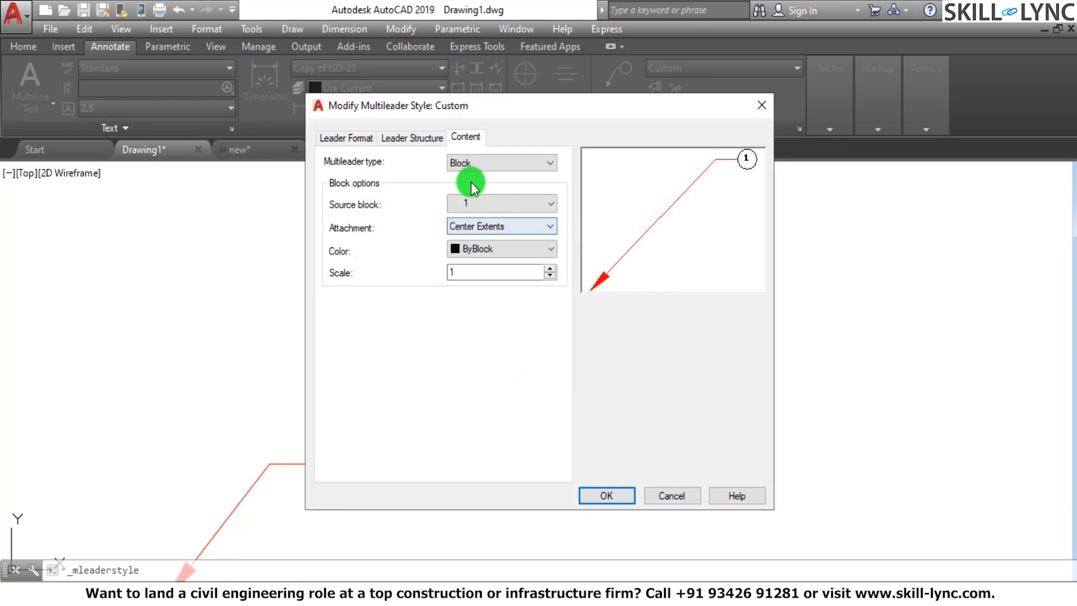
left_click(488, 170)
left_click(484, 175)
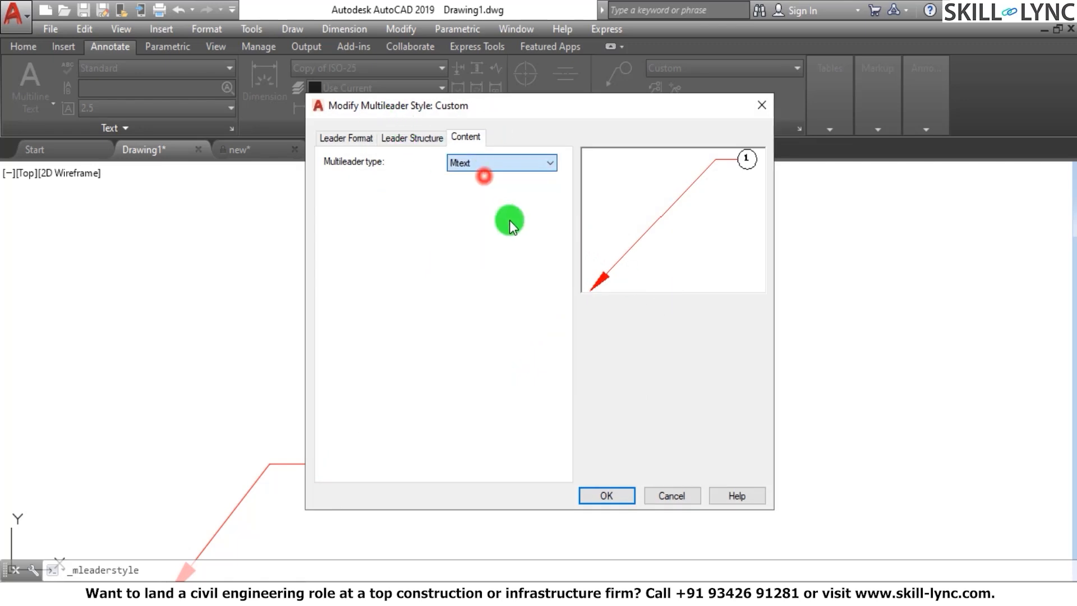
left_click(605, 497)
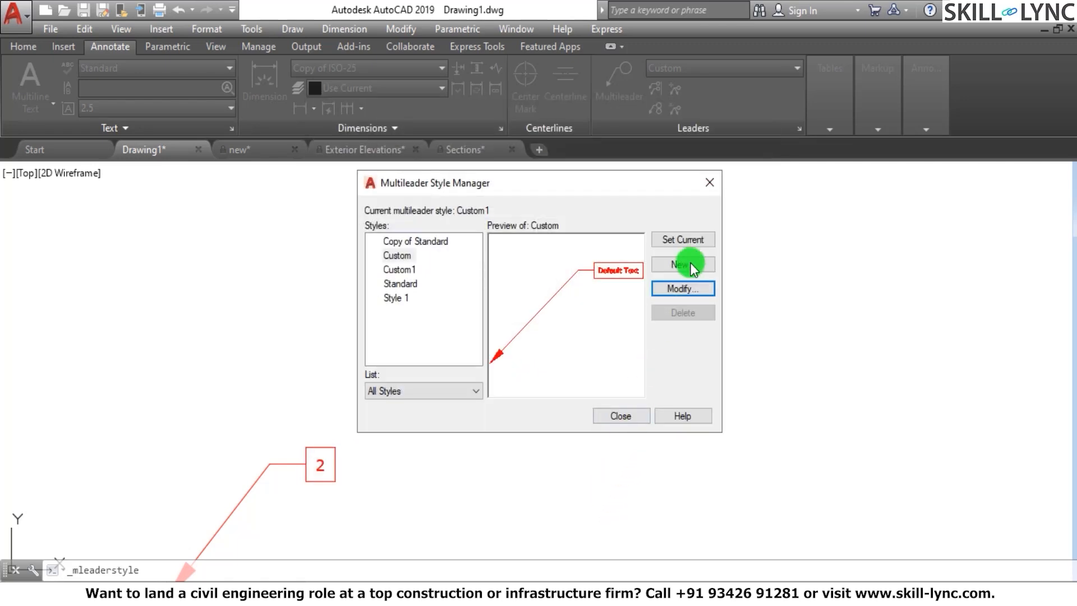
left_click(692, 241)
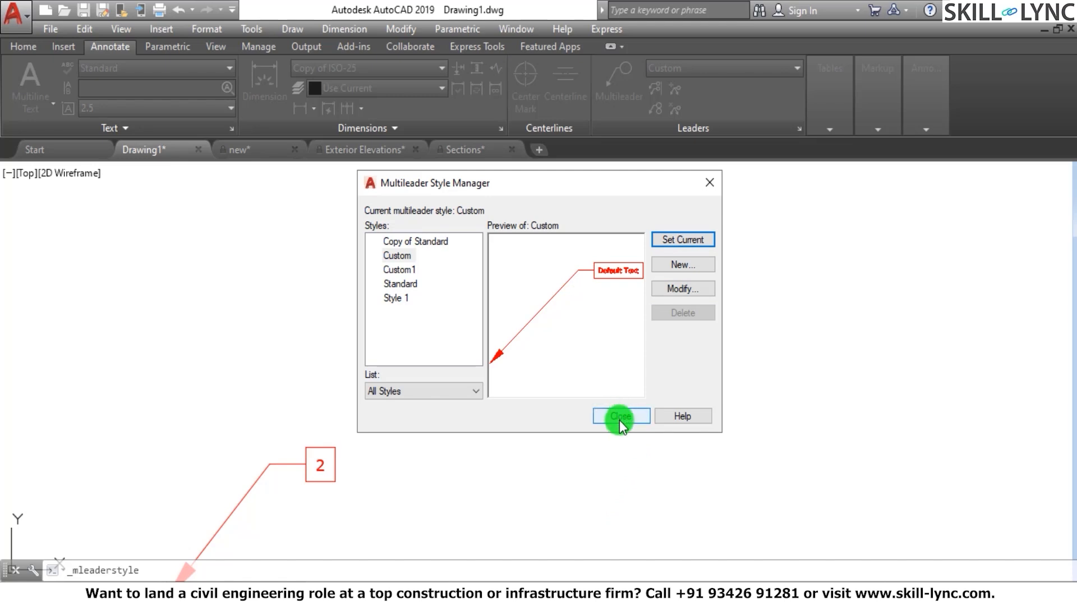
Make Custom1 the current multileader style and close the Multileader Style Manager
left_click(403, 256)
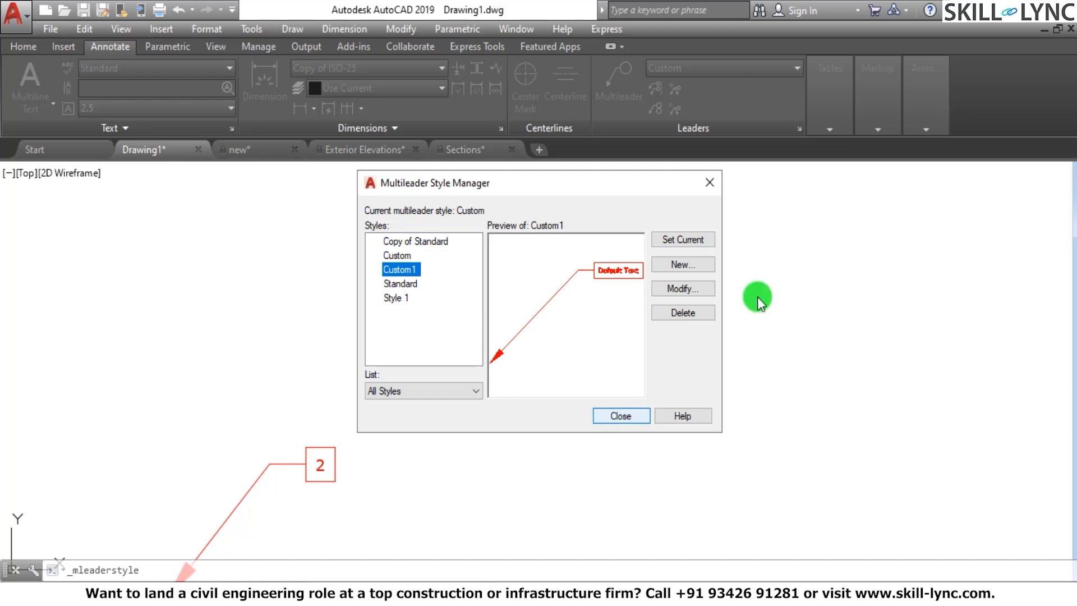
left_click(687, 240)
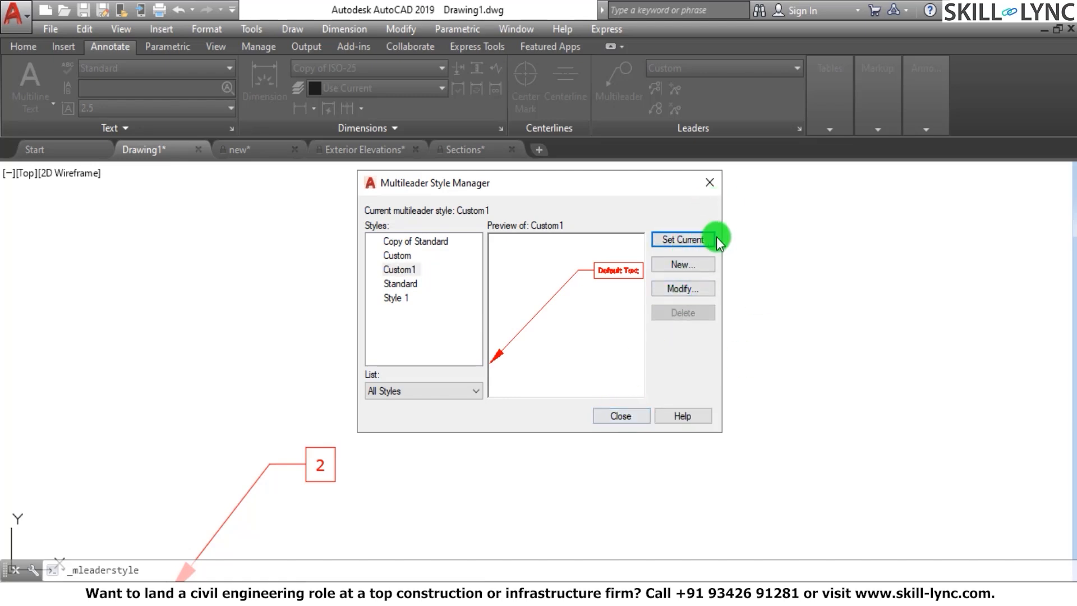
left_click(621, 415)
Check the properties of the collected 1-2-3 circle multileader and erase it
scroll(668, 324, "down", 5)
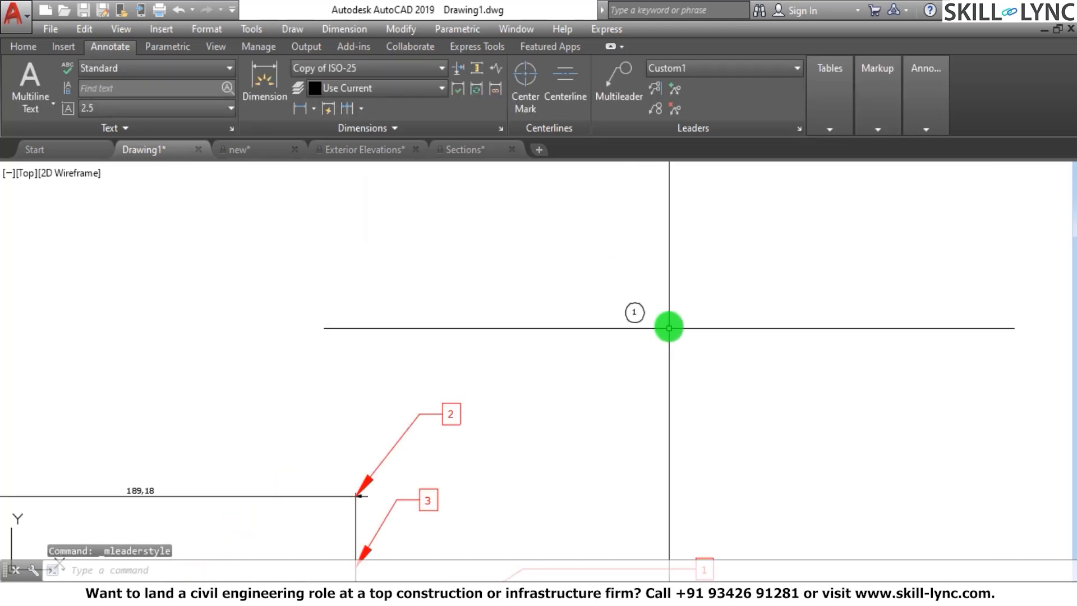
scroll(417, 358, "up", 4)
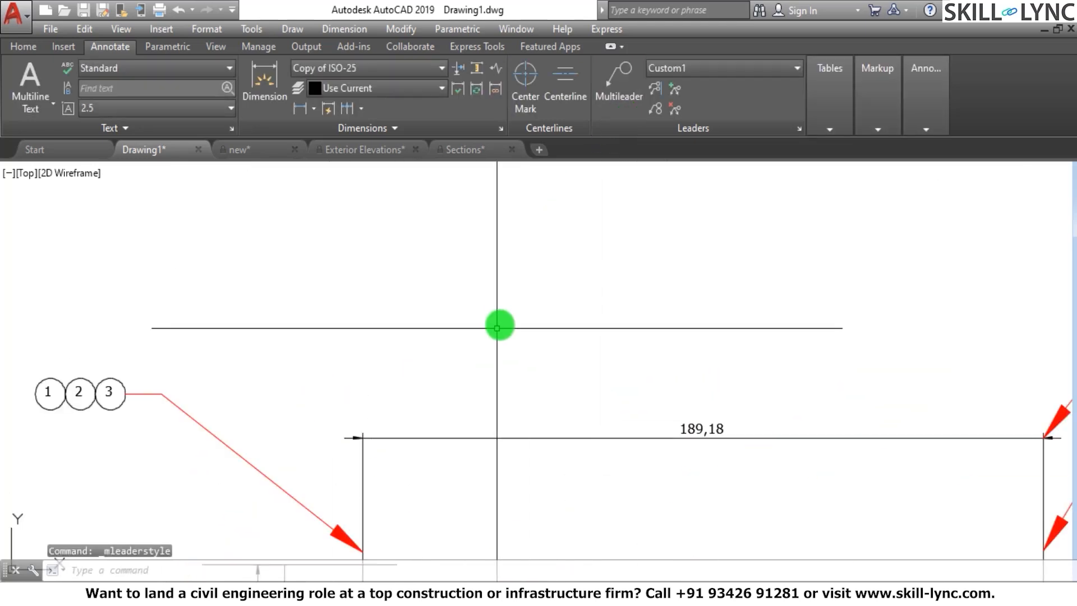
scroll(498, 326, "down", 2)
left_click(322, 386)
left_click(127, 413)
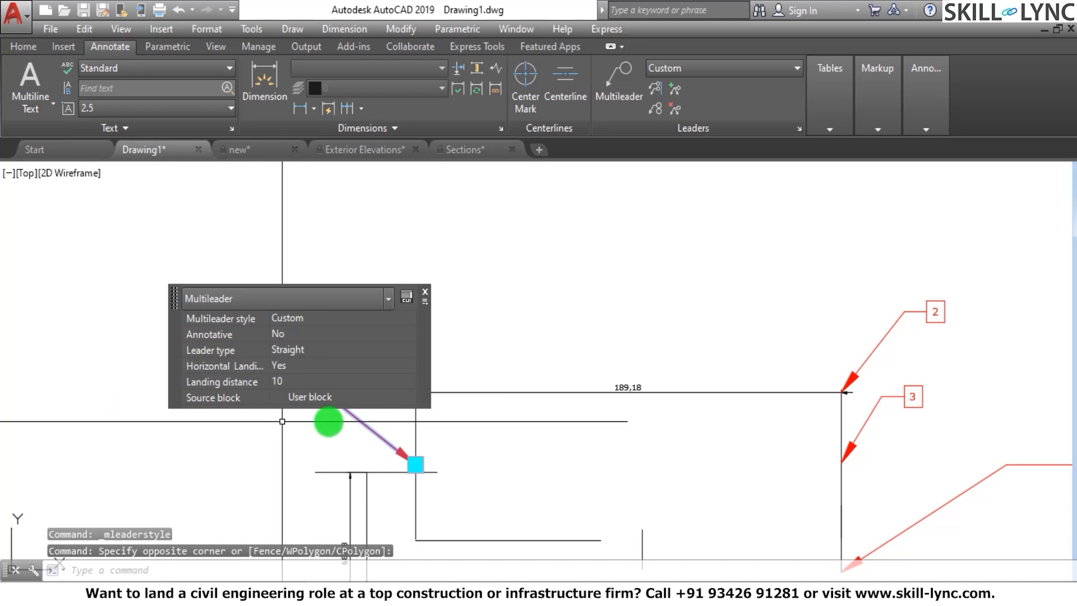
key("Escape")
key("Escape")
left_click(329, 404)
left_click(192, 292)
type("e")
key("Return")
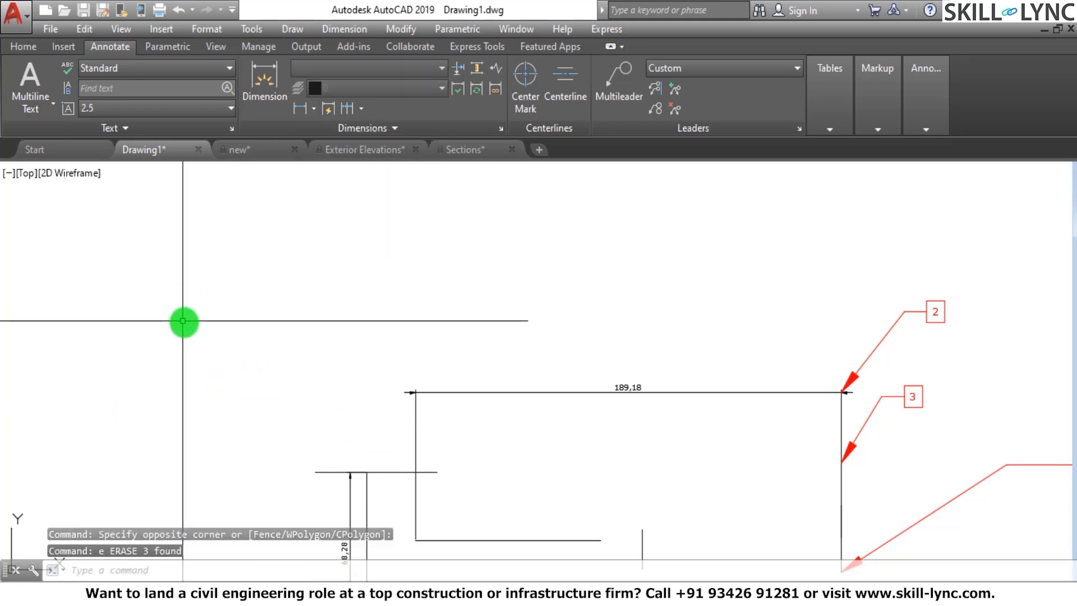
Draw a Custom1 multileader with the text 1, pointing to the vertical line at the start of the 189,18 dimension
left_click(629, 96)
left_click(405, 440)
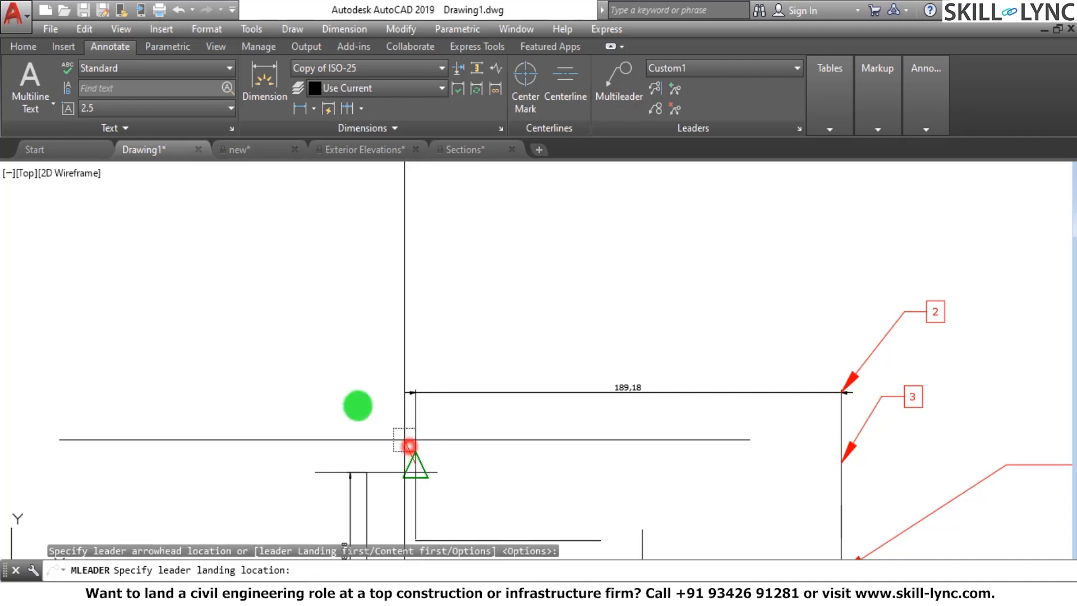
left_click(297, 307)
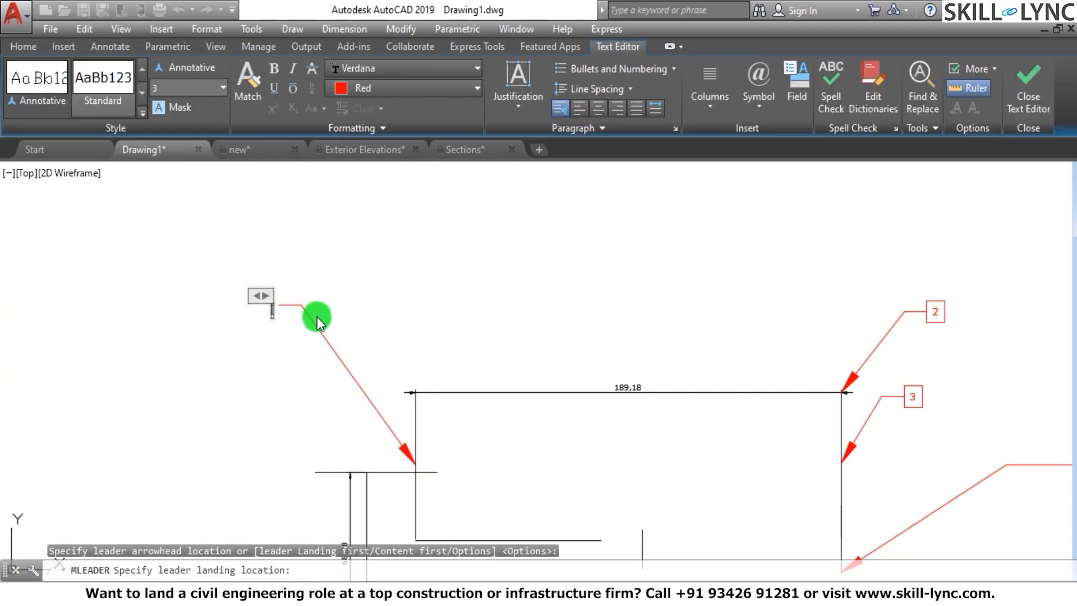
type("1")
key("Escape")
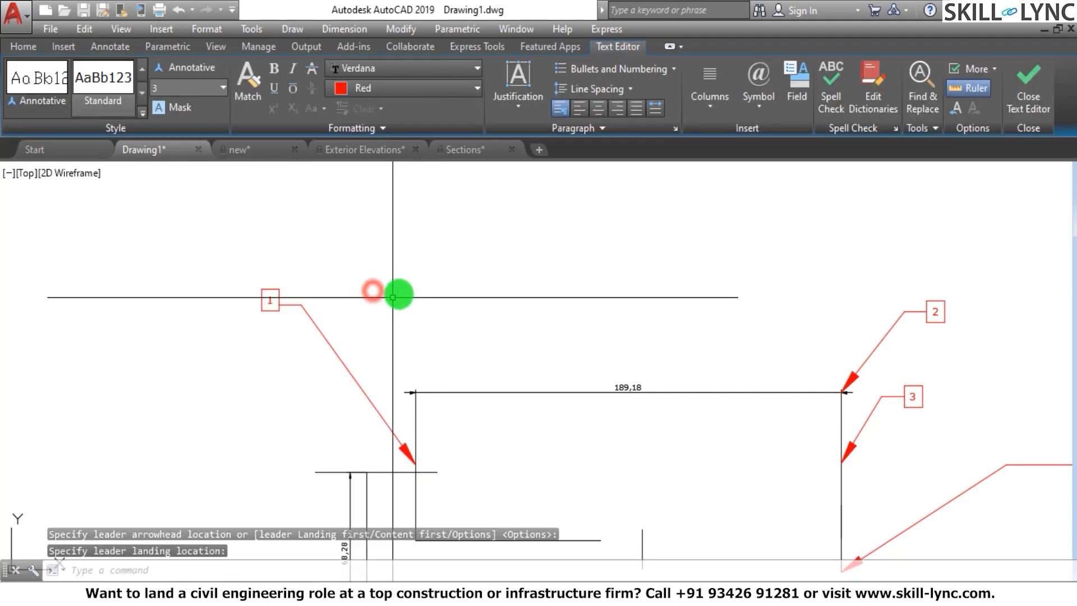
left_click(268, 301)
key("Escape")
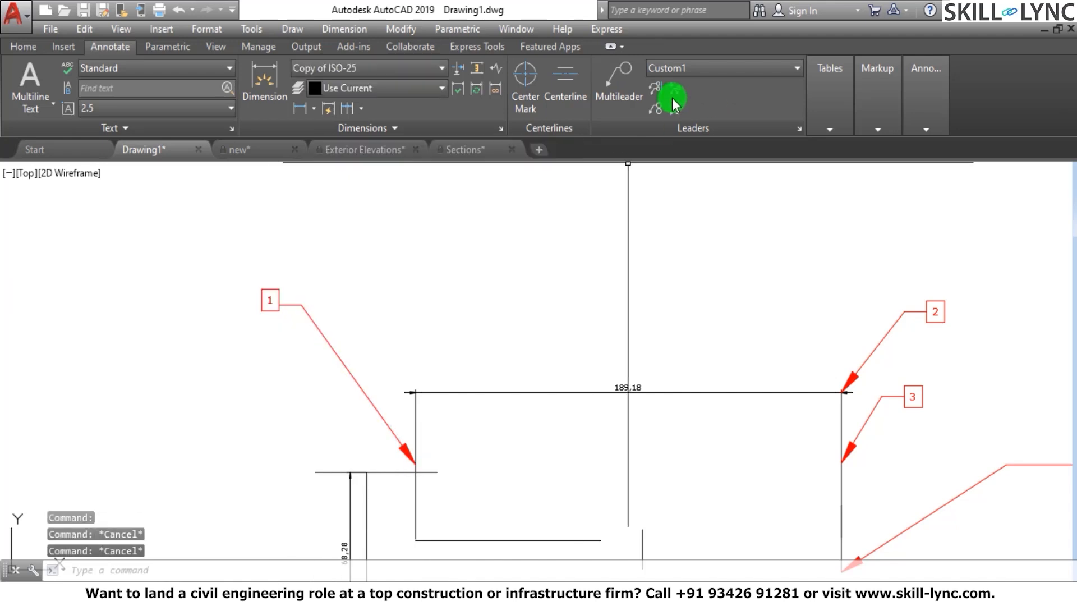
Change the multileader type of the Custom1 style to Block and set the style current
left_click(690, 68)
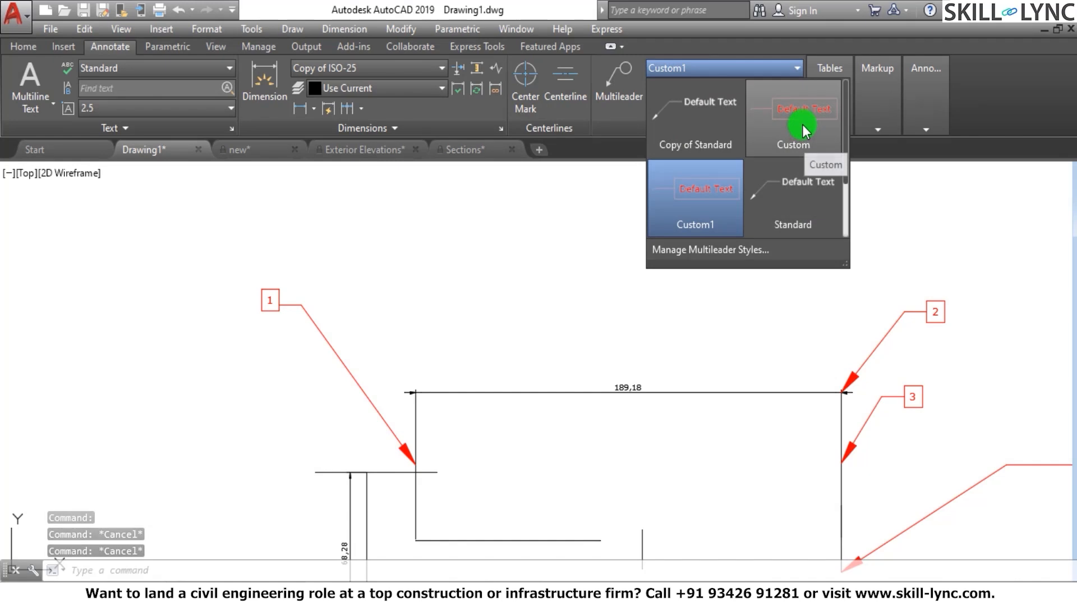
left_click(708, 180)
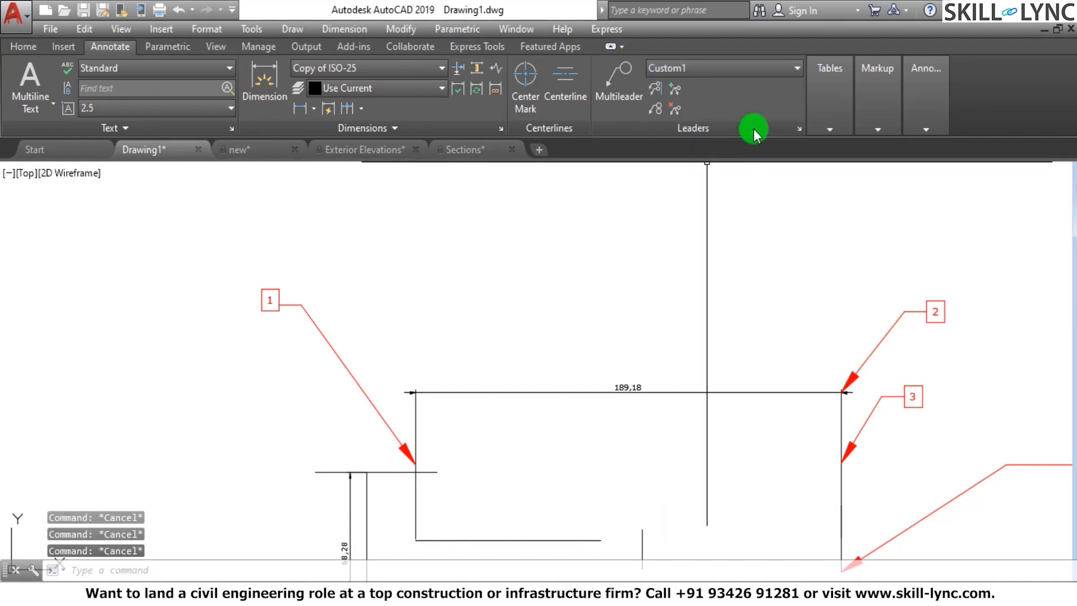
left_click(798, 129)
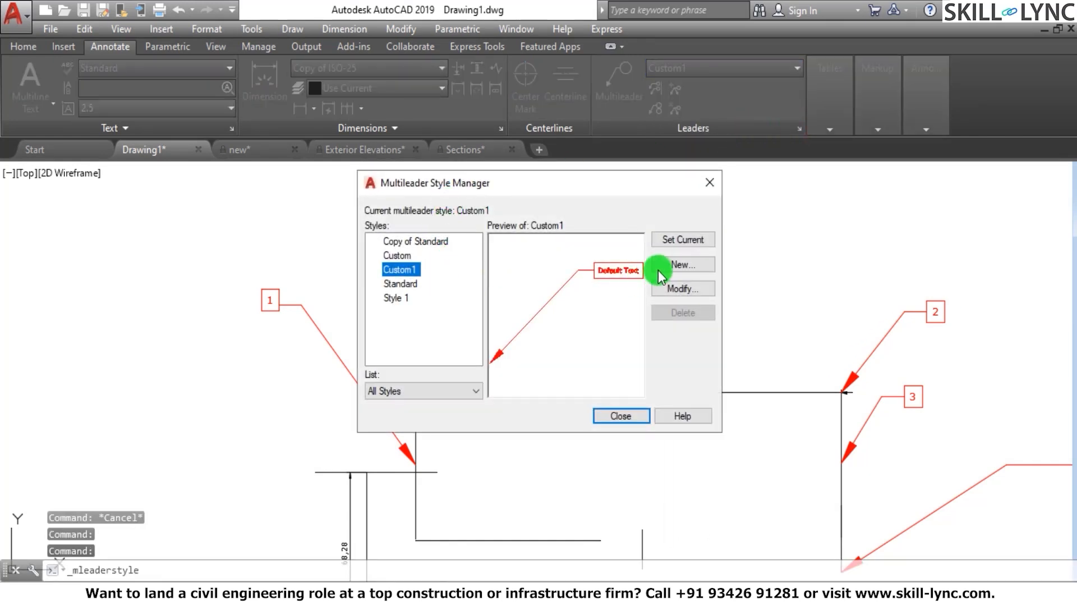
left_click(683, 290)
left_click(493, 162)
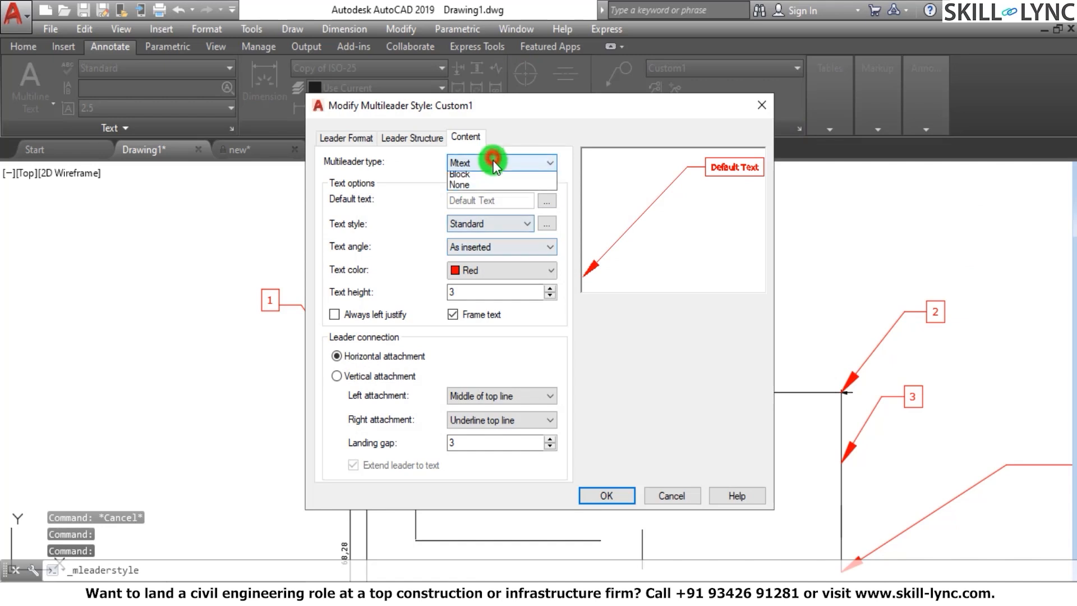
left_click(483, 189)
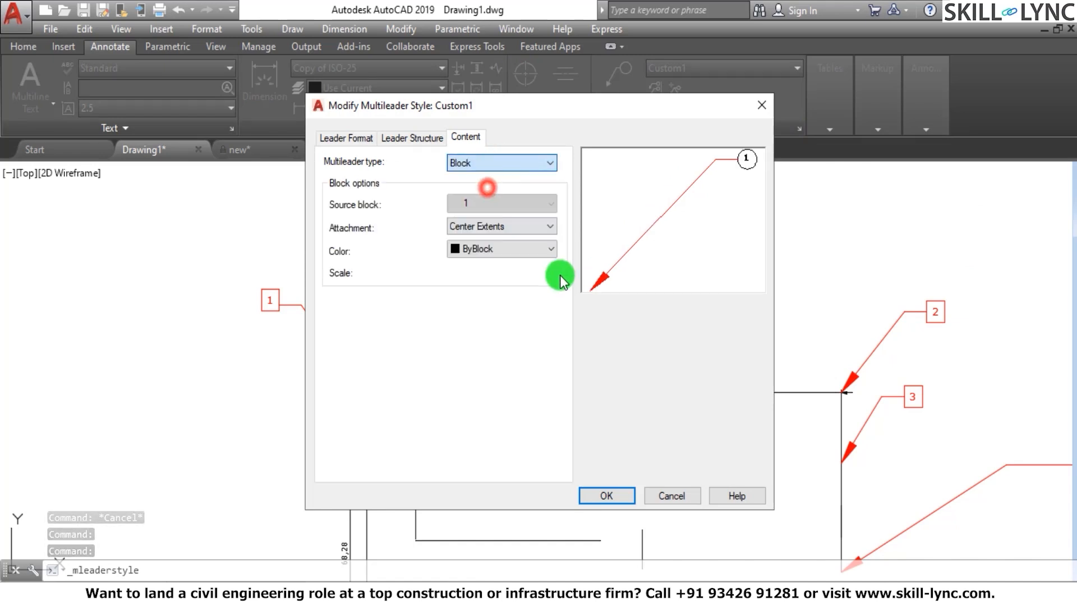
left_click(608, 492)
left_click(693, 241)
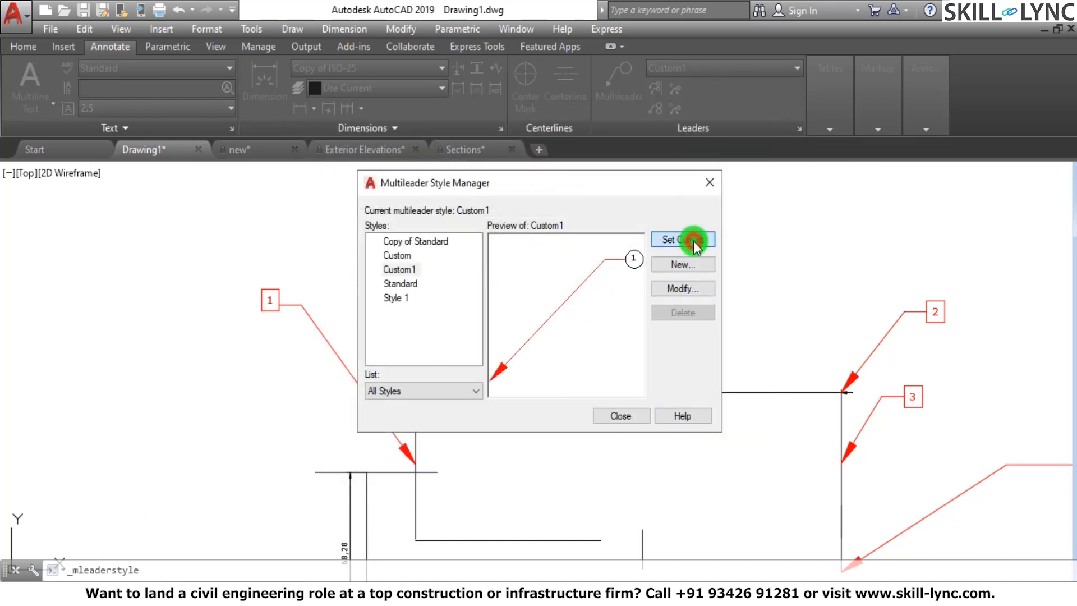
Review the content settings of the Custom multileader style and close the Multileader Style Manager
left_click(399, 255)
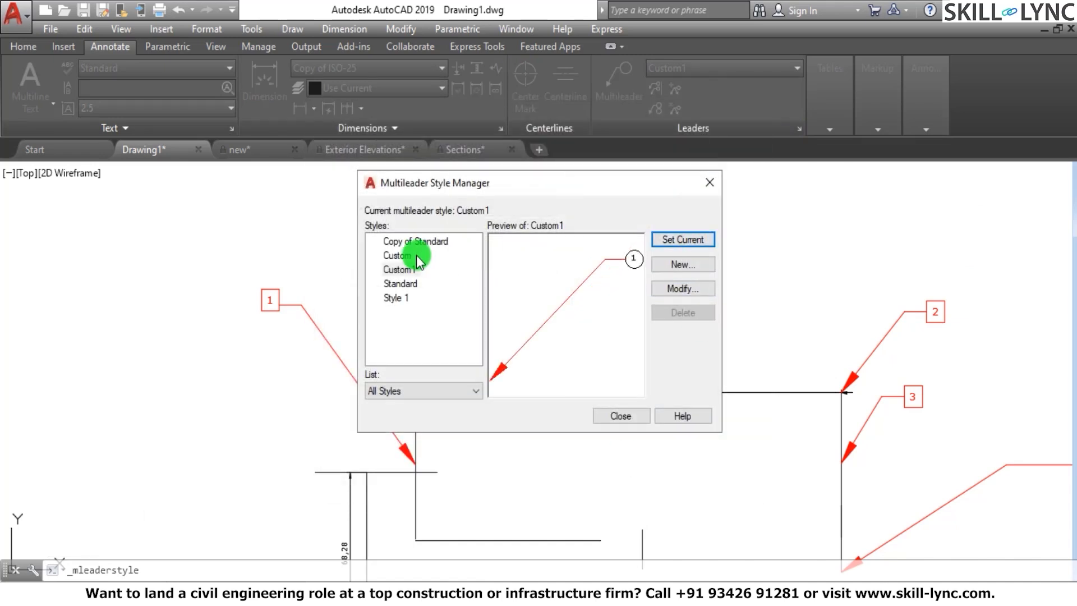
left_click(673, 289)
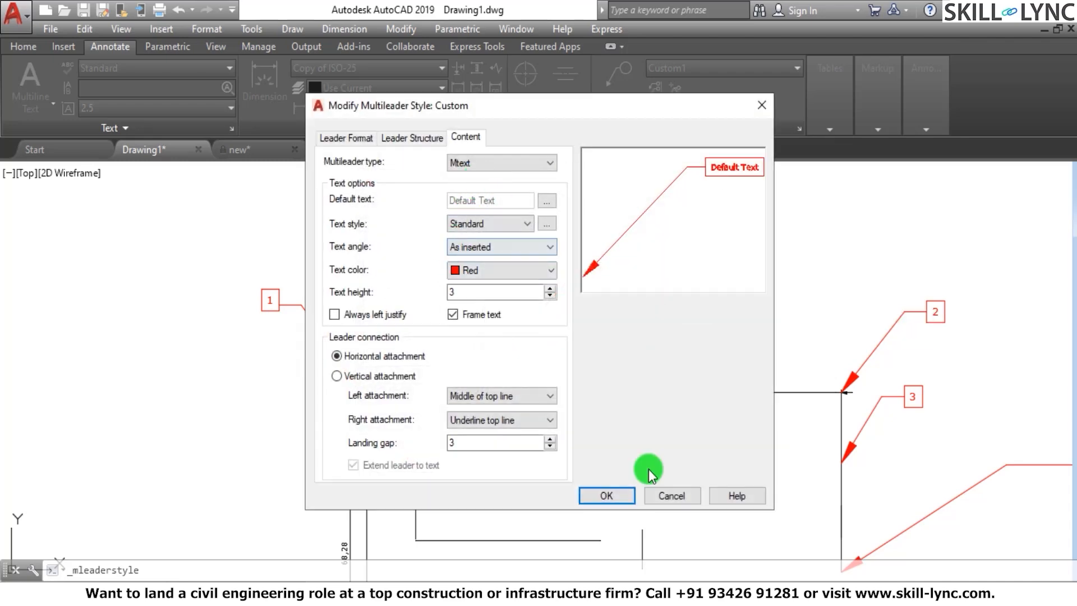
left_click(615, 497)
left_click(615, 414)
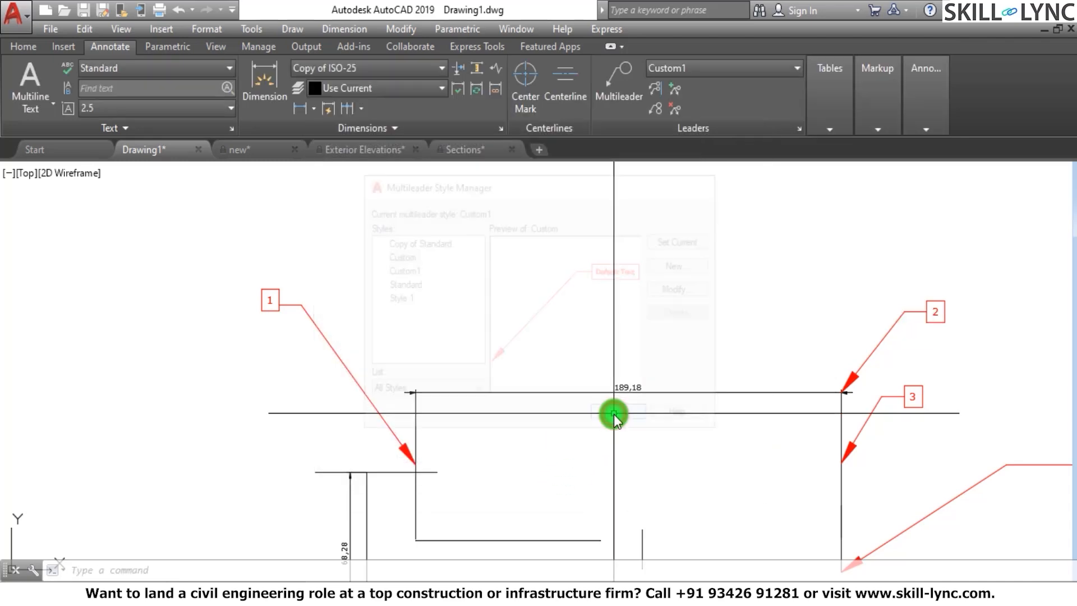
Select Custom1 as the current multileader style for new leaders
left_click(716, 68)
left_click(702, 203)
key("Escape")
key("Escape")
key("Escape")
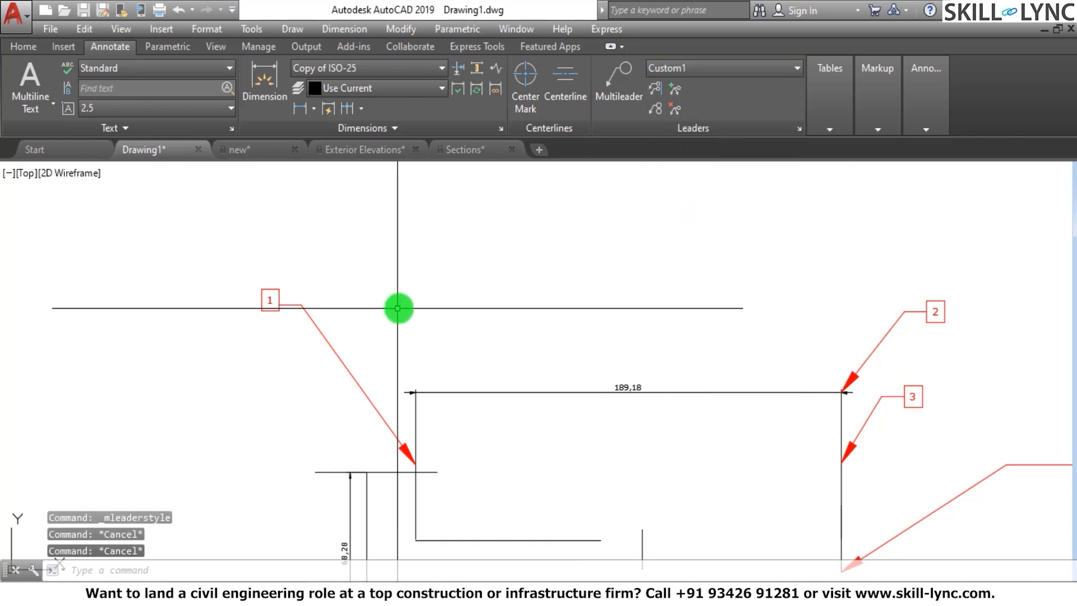
Erase the framed-text multileader 1 beside the start of the 189,18 dimension
left_click(348, 365)
left_click(296, 397)
type("e")
key("Return")
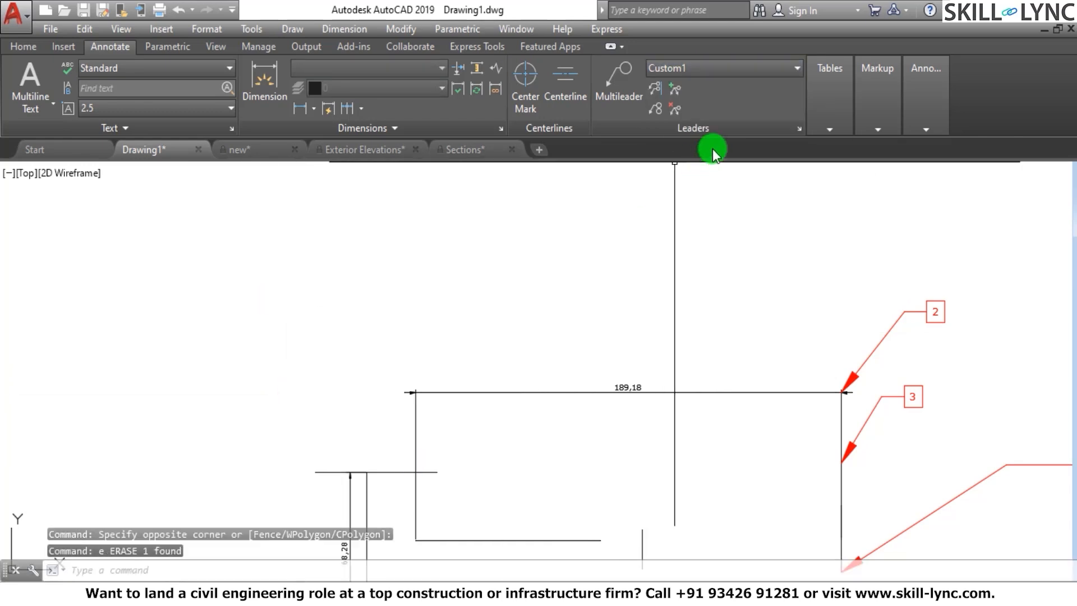
Draw a circle-block multileader pointing to the vertical line below the start of the 189,18 dimension, with attribute value 1
left_click(619, 85)
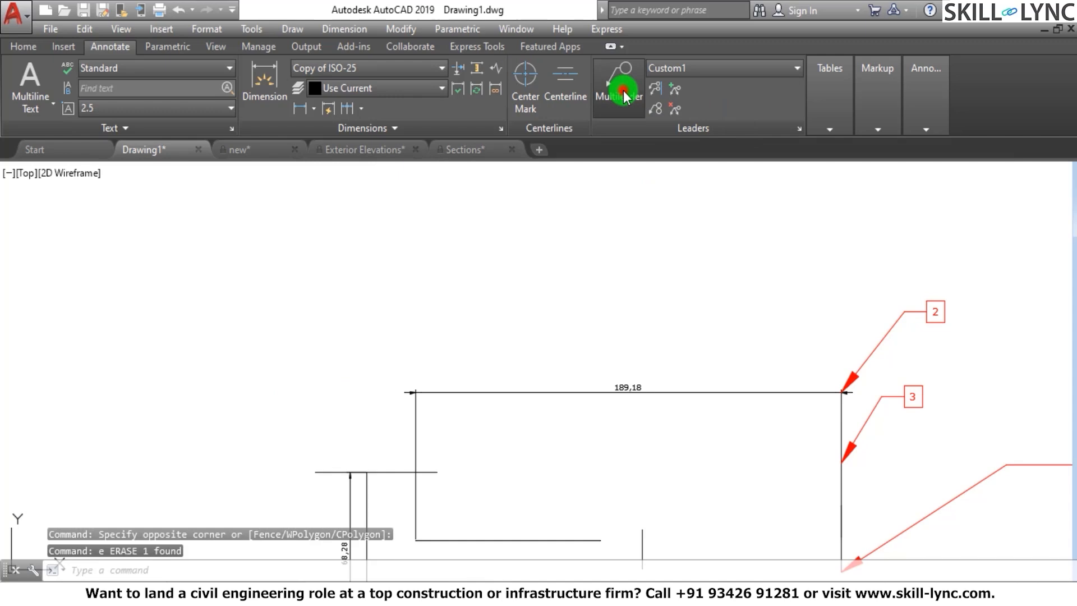
left_click(422, 448)
left_click(349, 294)
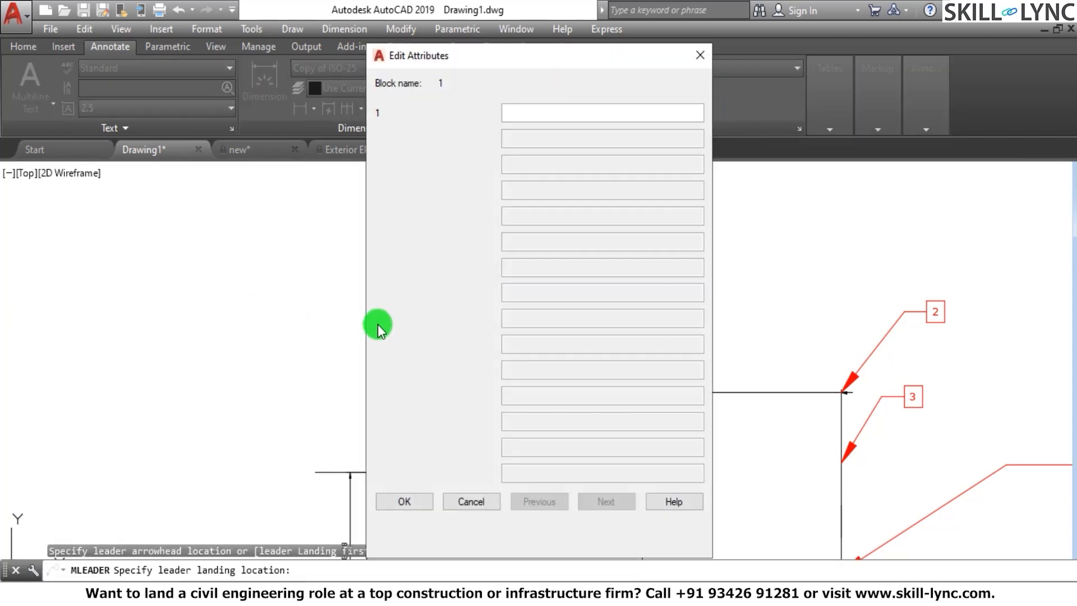
type("1")
left_click(387, 500)
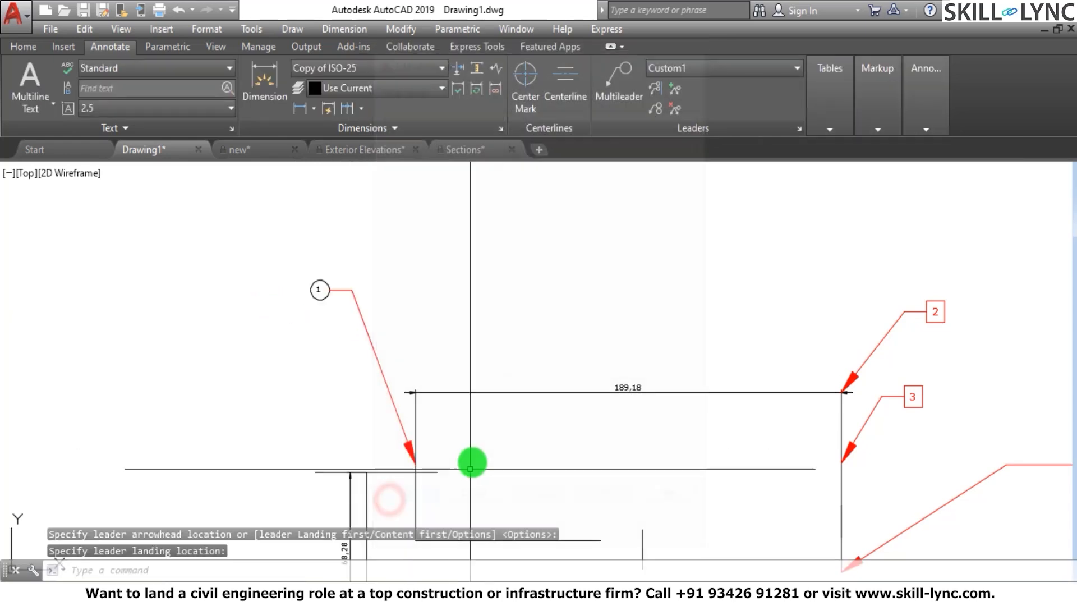
Add a circle-block multileader pointing to the short horizontal line beside leader 1, with attribute value 2
key("Return")
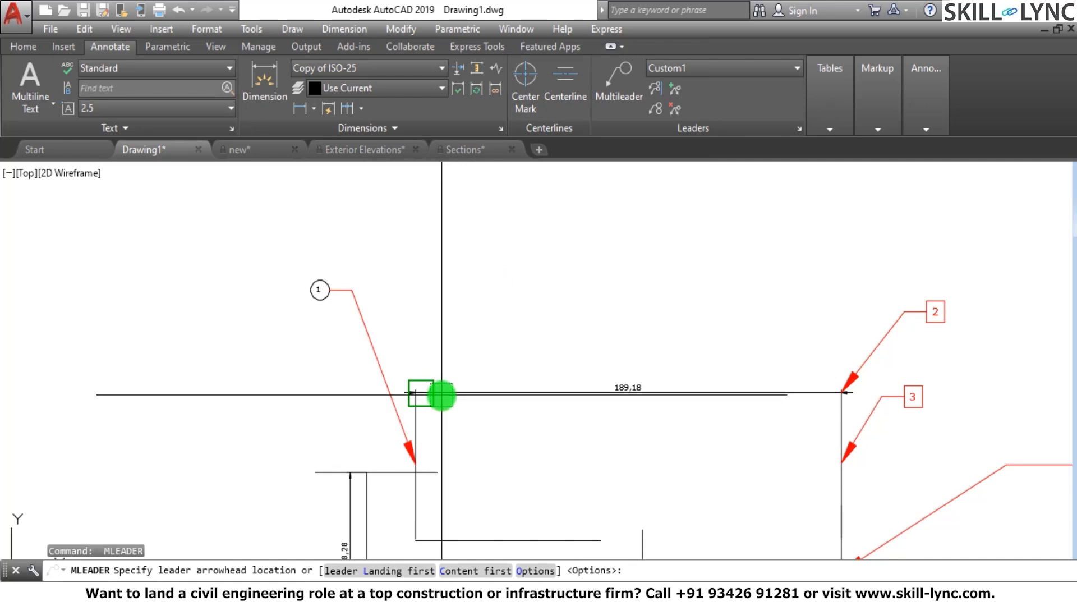
left_click(375, 472)
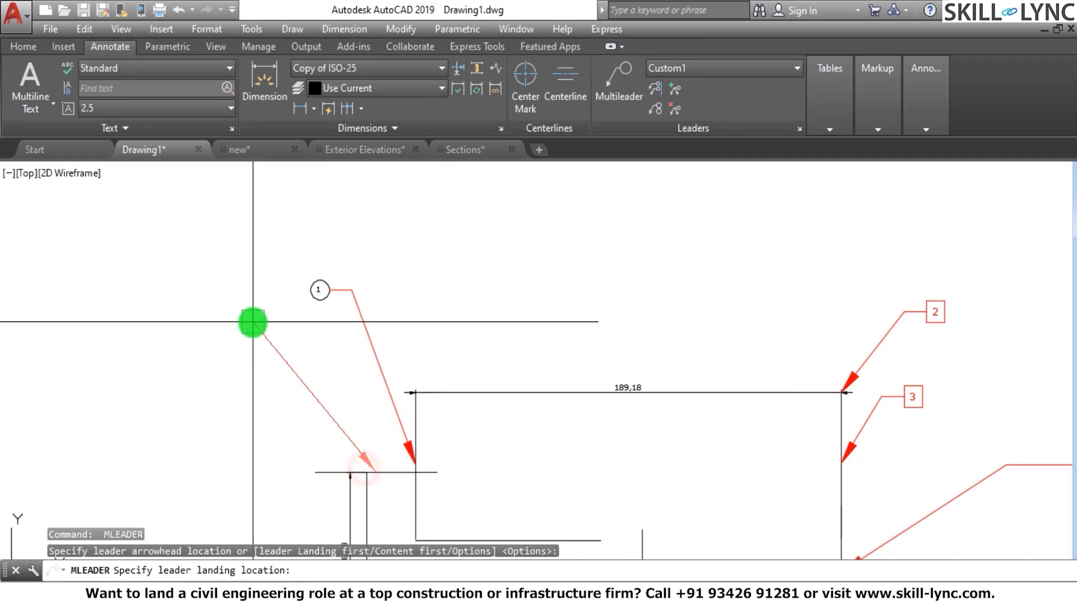
left_click(250, 321)
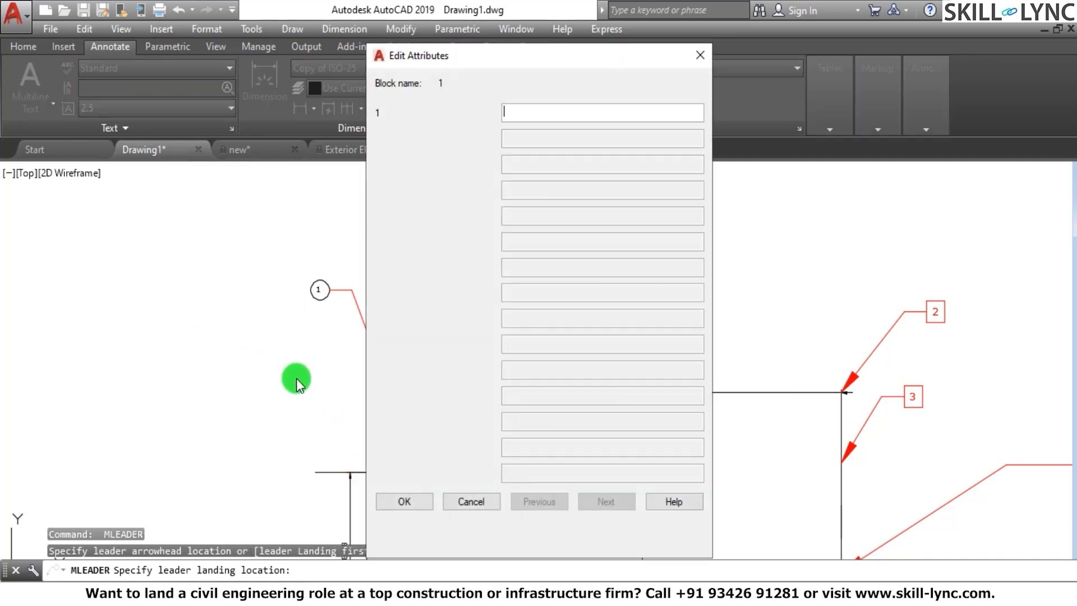
left_click(419, 508)
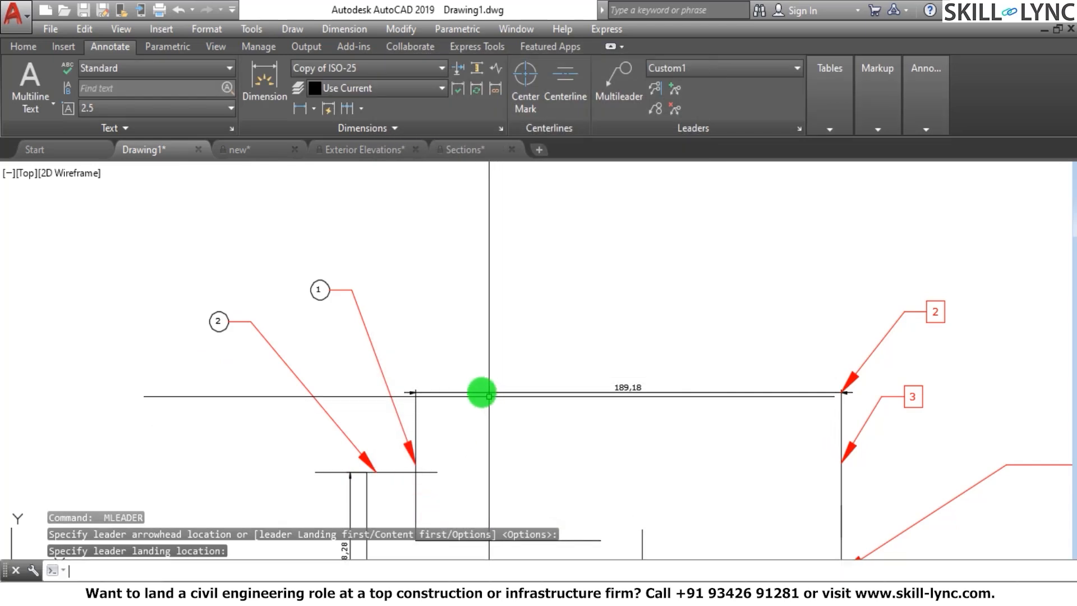
Add a circle-block multileader pointing to the start of the 189,18 dimension line, with attribute value 3
key("Return")
left_click(438, 395)
left_click(478, 237)
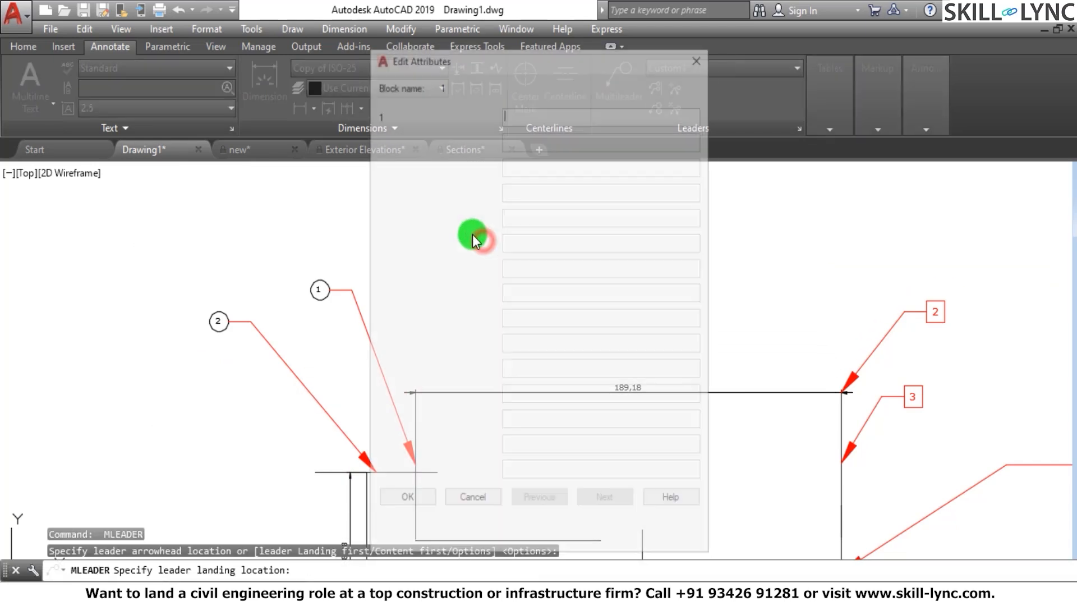
type("3")
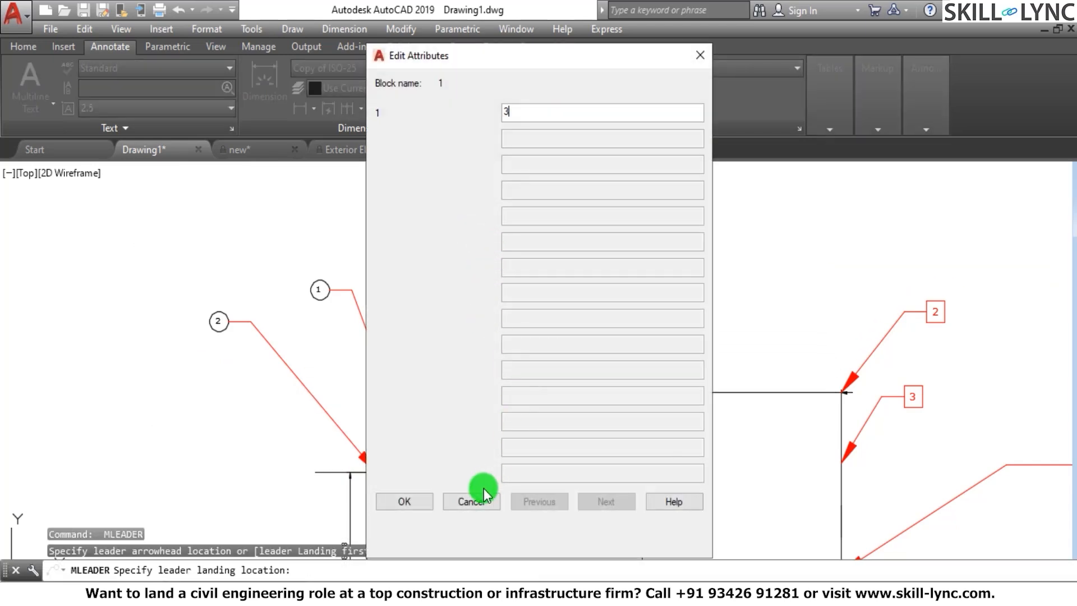
left_click(413, 504)
key("Escape")
key("Escape")
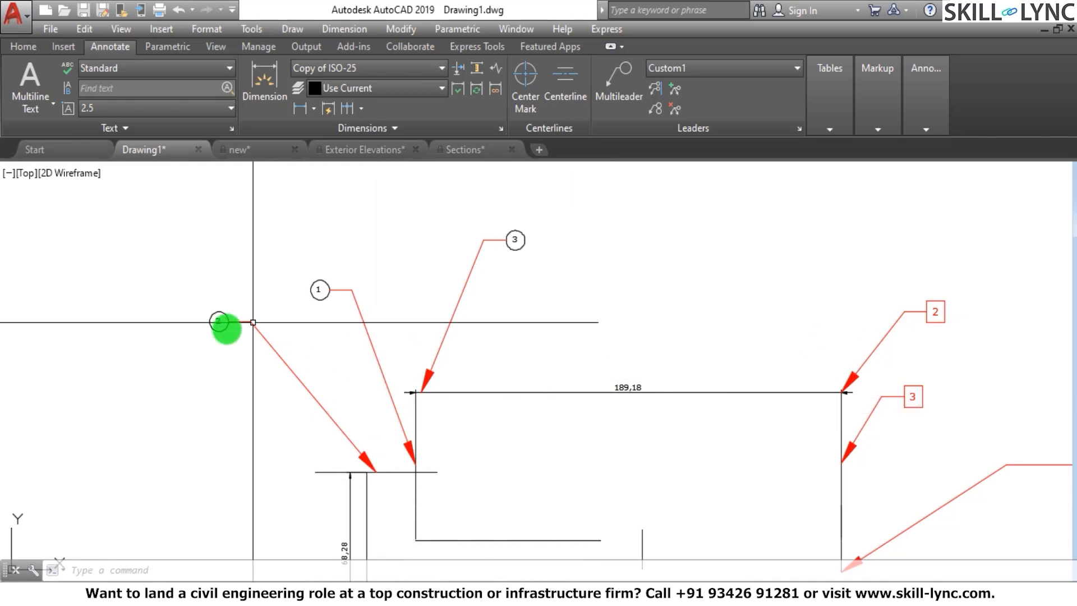
Collect the circle multileaders 2, 1 and 3 horizontally into one leader above the 189,18 dimension, and undo the collection
left_click(655, 110)
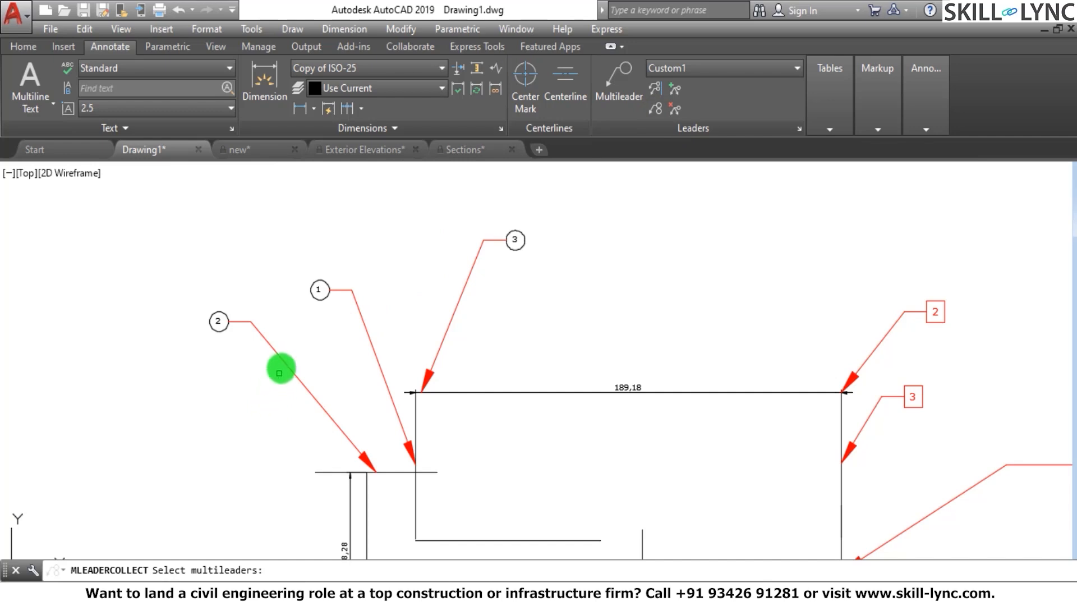
left_click(281, 361)
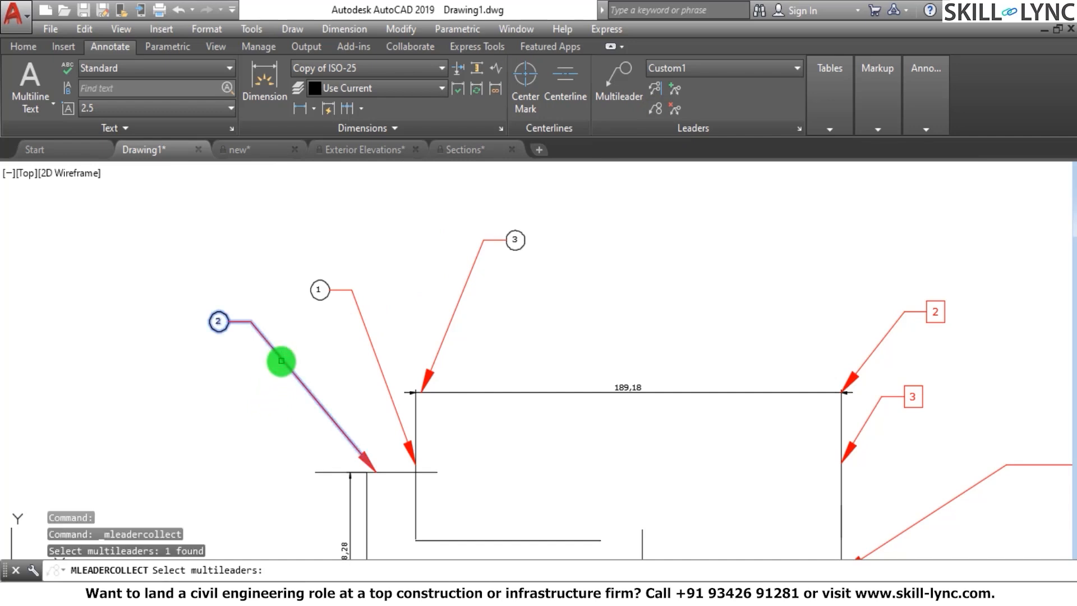
left_click(361, 294)
left_click(342, 315)
left_click(509, 295)
left_click(461, 279)
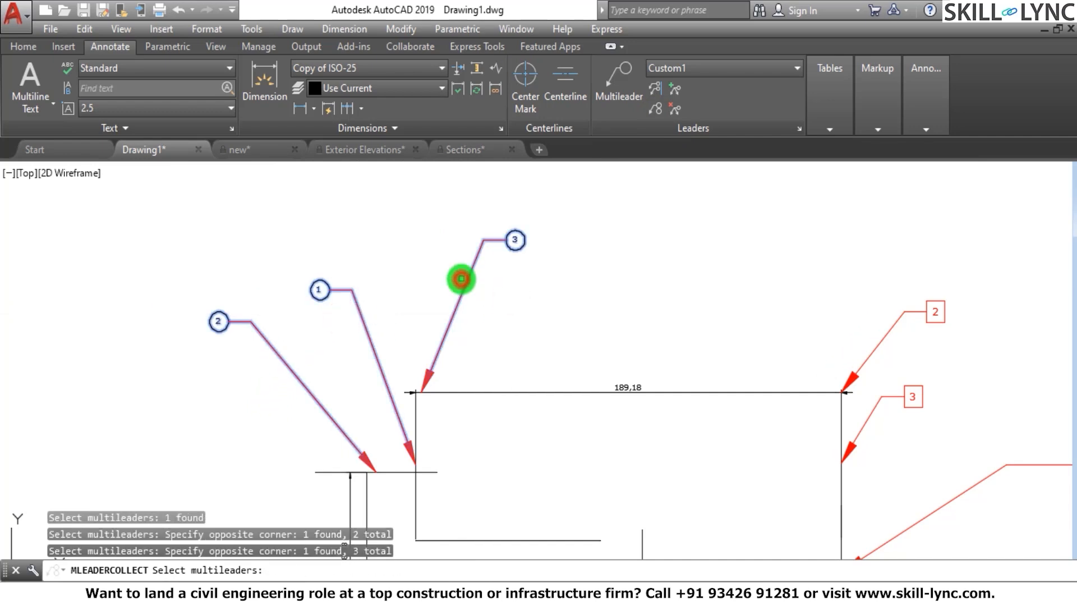
key("Return")
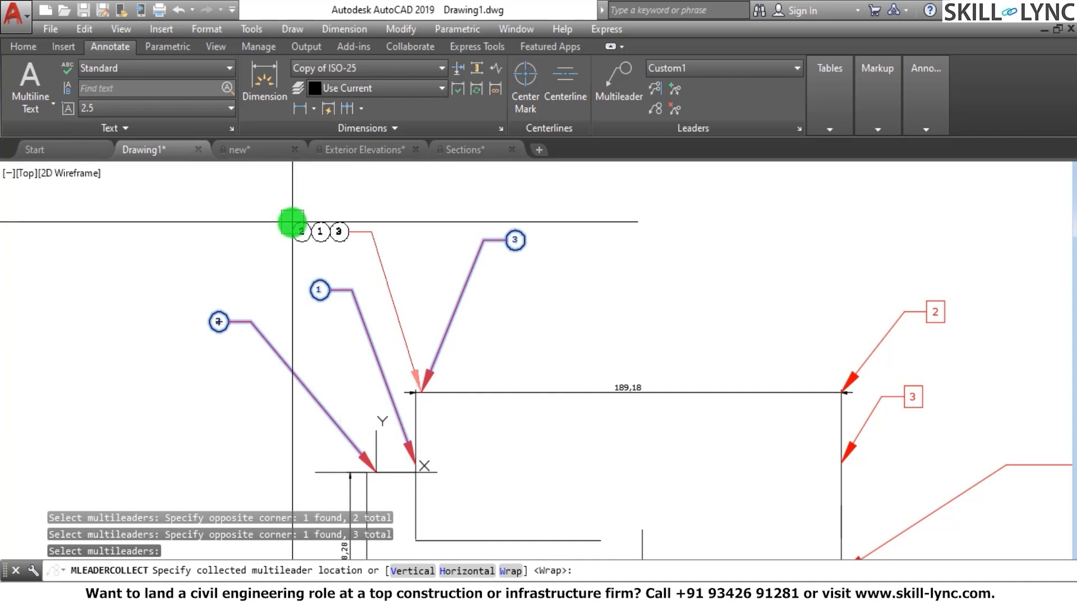
left_click(457, 571)
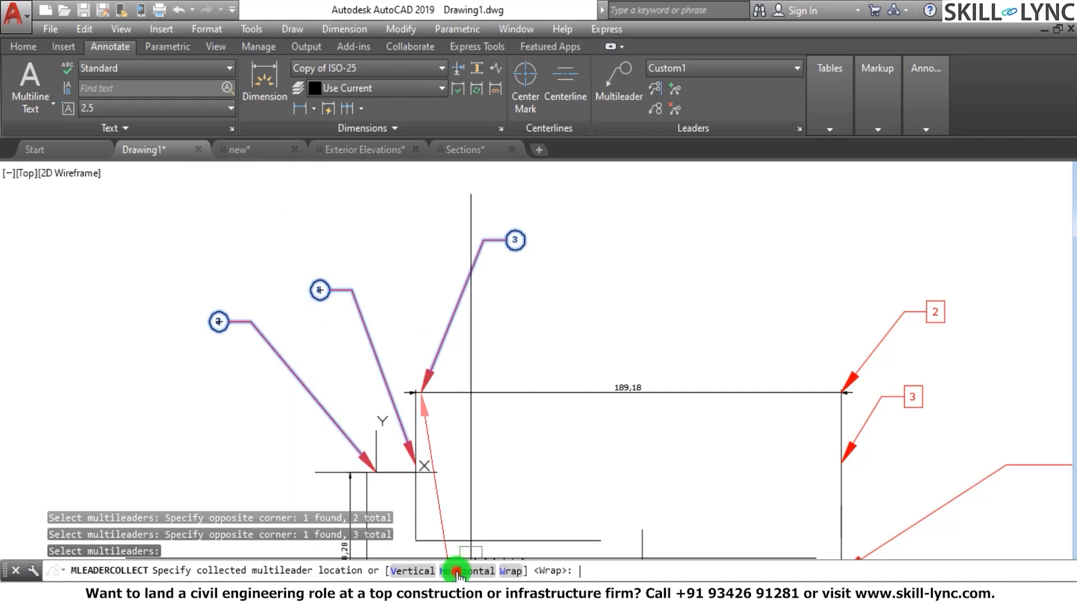
left_click(290, 221)
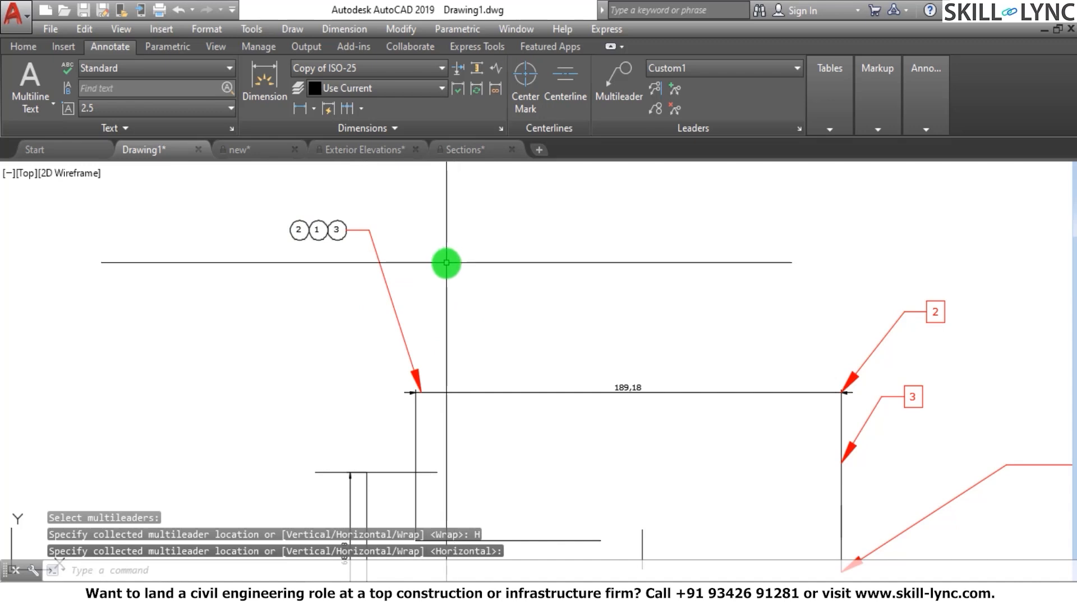
type("u")
key("Return")
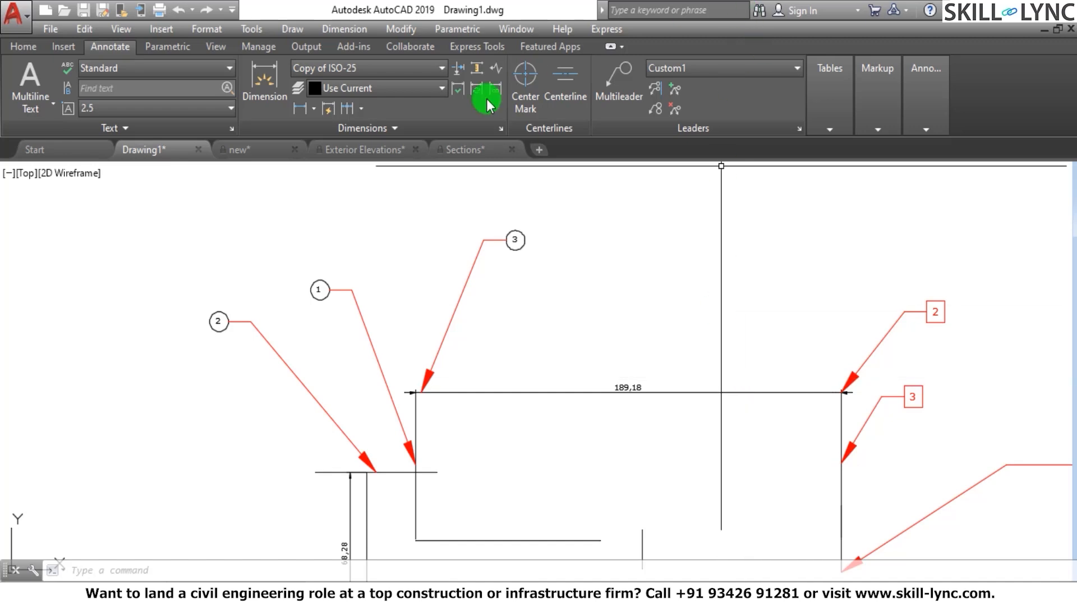
Collect the circle multileaders 3 and 1 vertically into one leader above the start of the 189,18 dimension
left_click(654, 107)
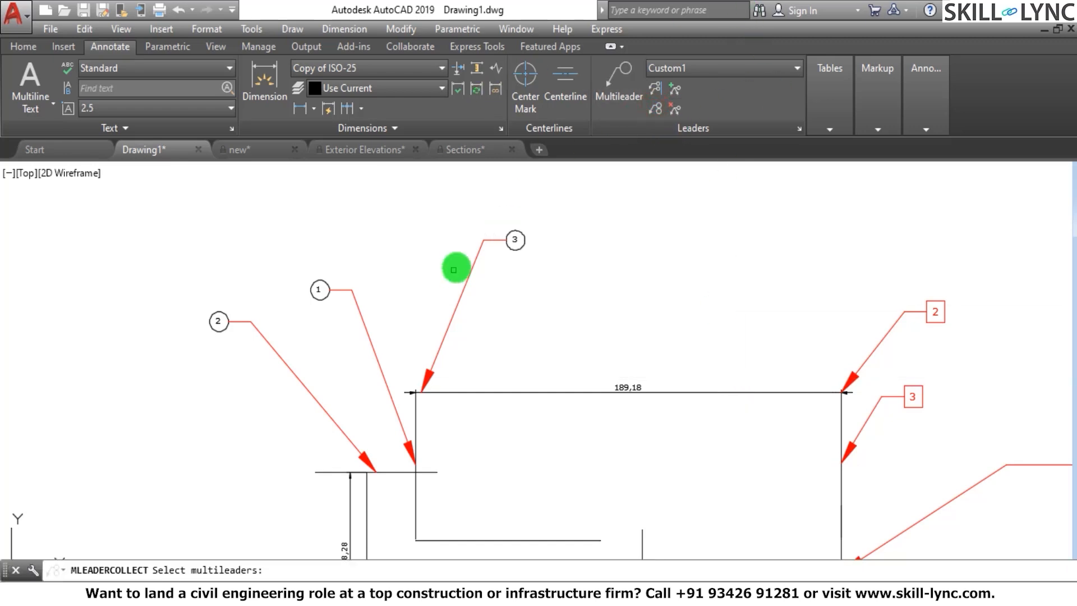
left_click(481, 271)
left_click(175, 287)
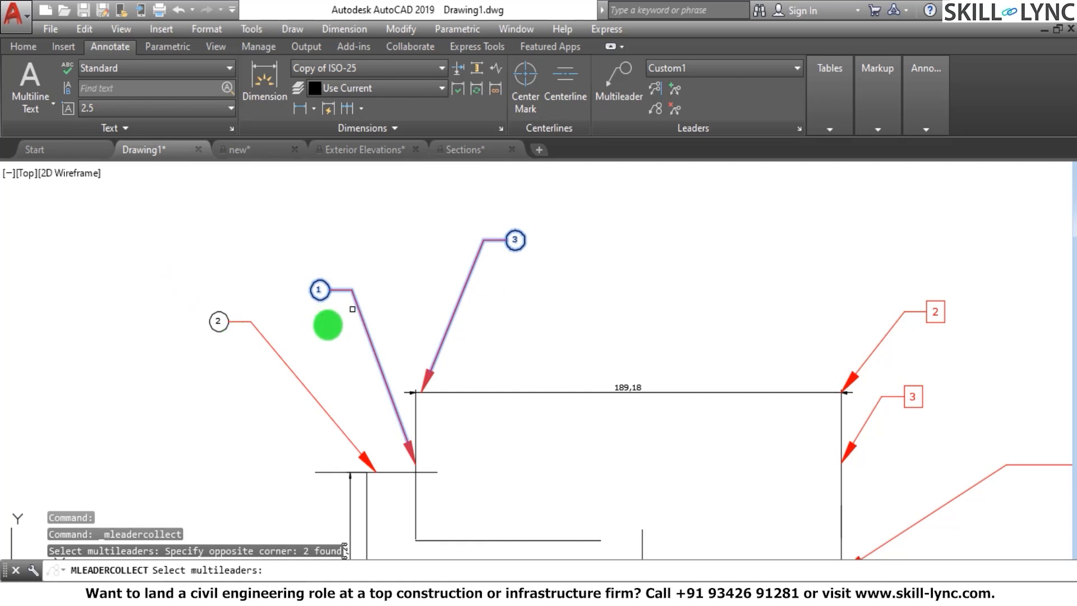
key("Return")
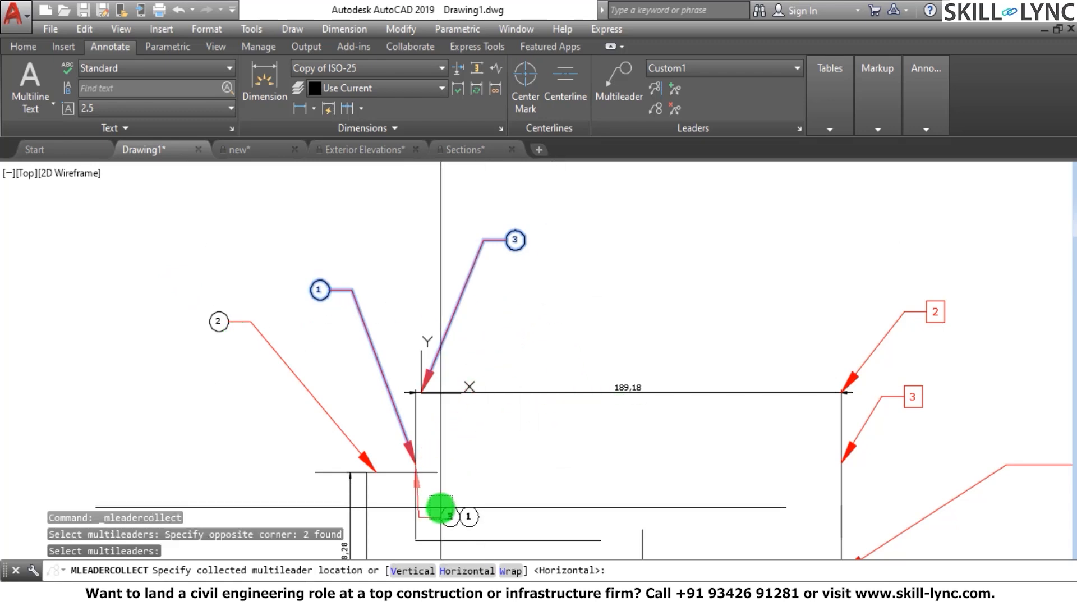
left_click(411, 571)
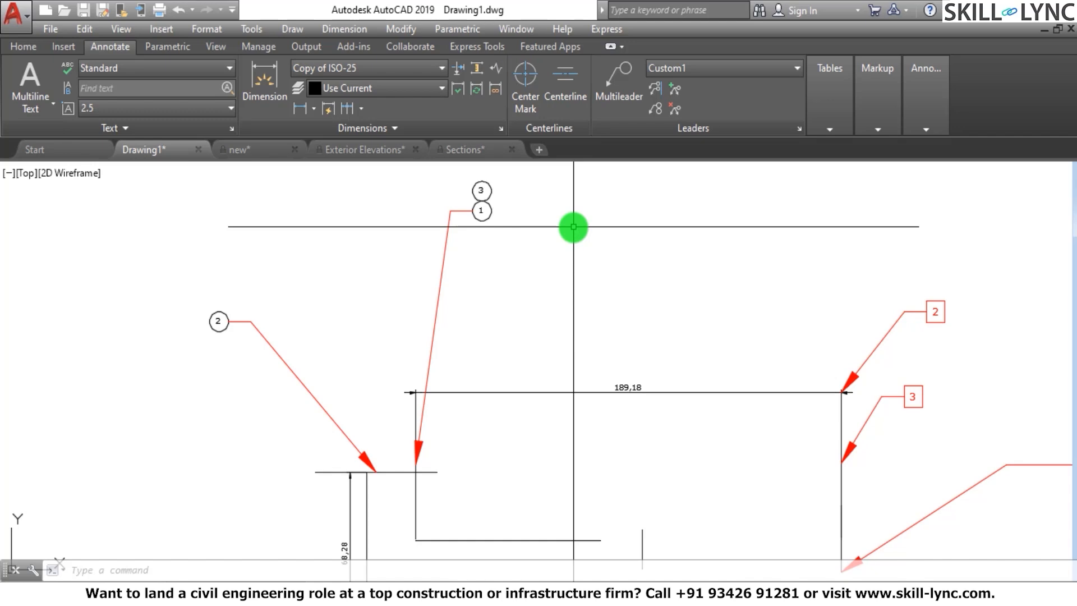
scroll(558, 370, "down", 5)
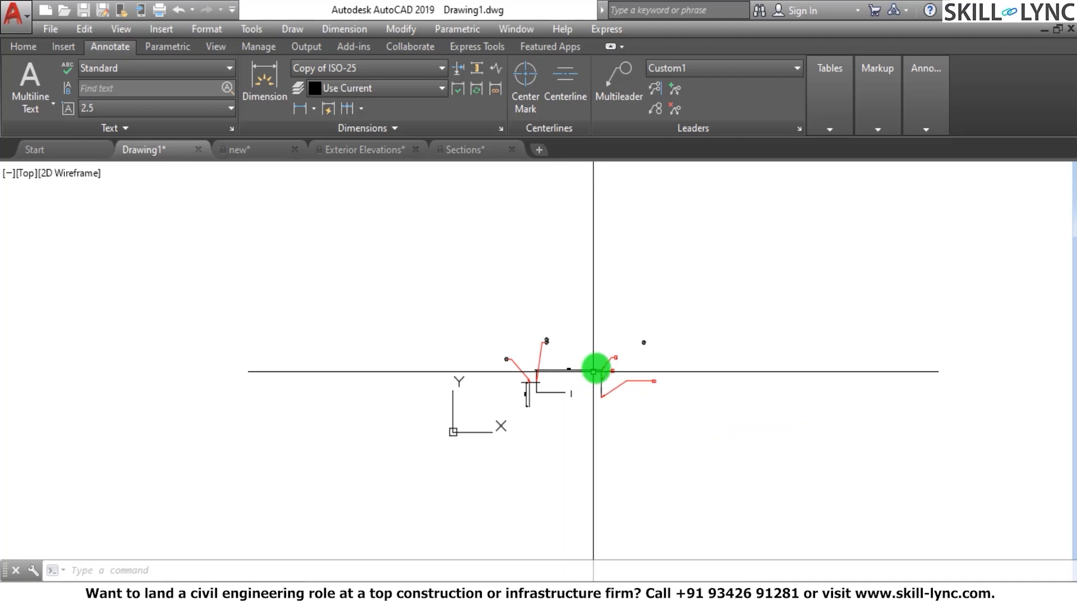
scroll(603, 362, "up", 3)
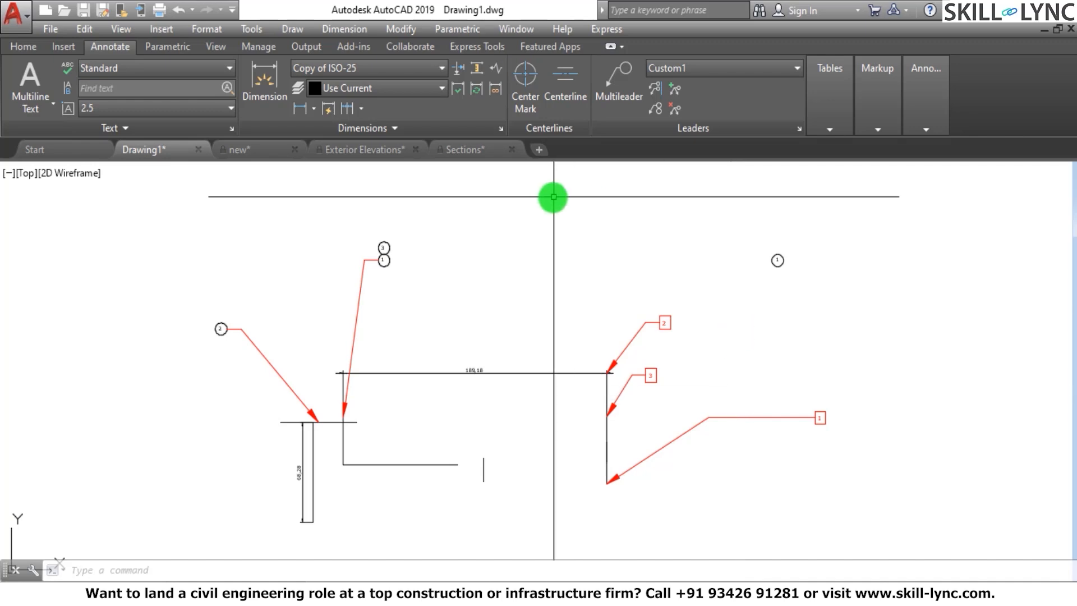
scroll(397, 298, "down", 3)
Switch to the Exterior Elevations drawing and inspect the properties of the 13'-4" dimension above the upper window
left_click(355, 153)
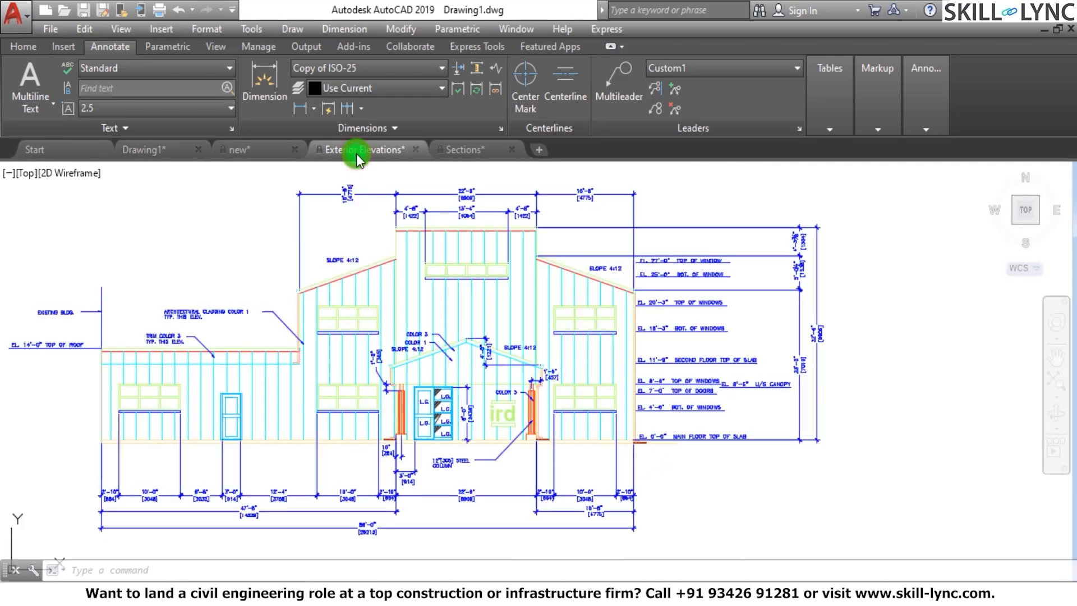
scroll(476, 205, "up", 6)
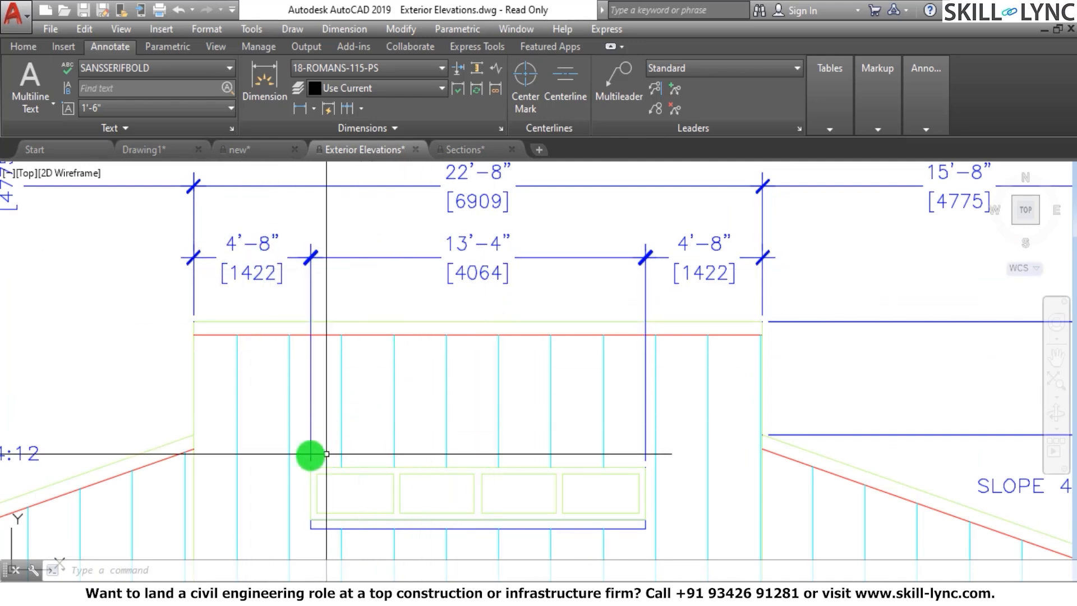
scroll(311, 473, "up", 6)
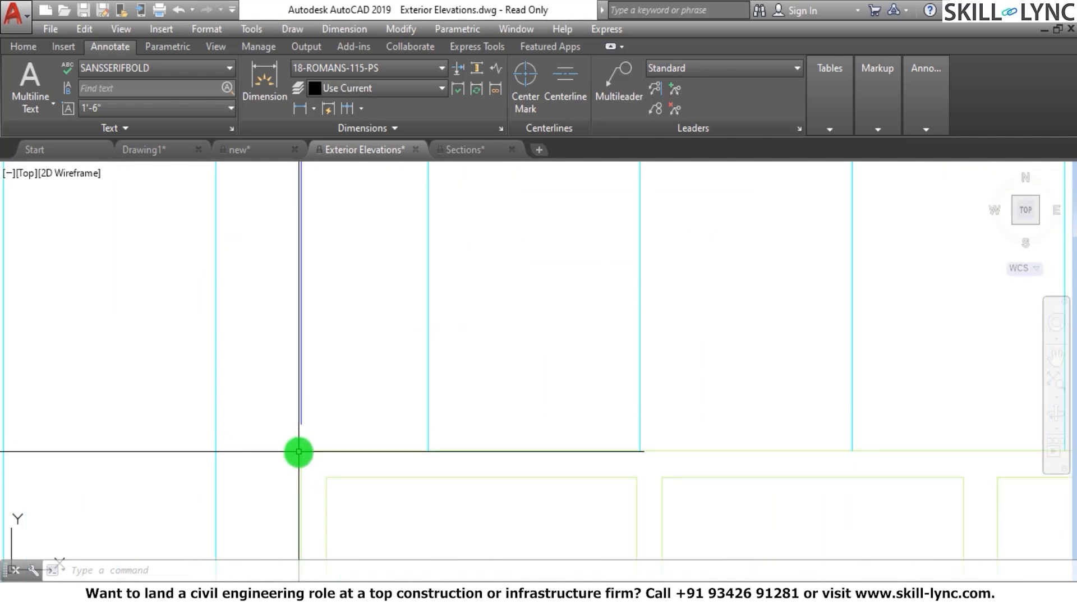
left_click(299, 414)
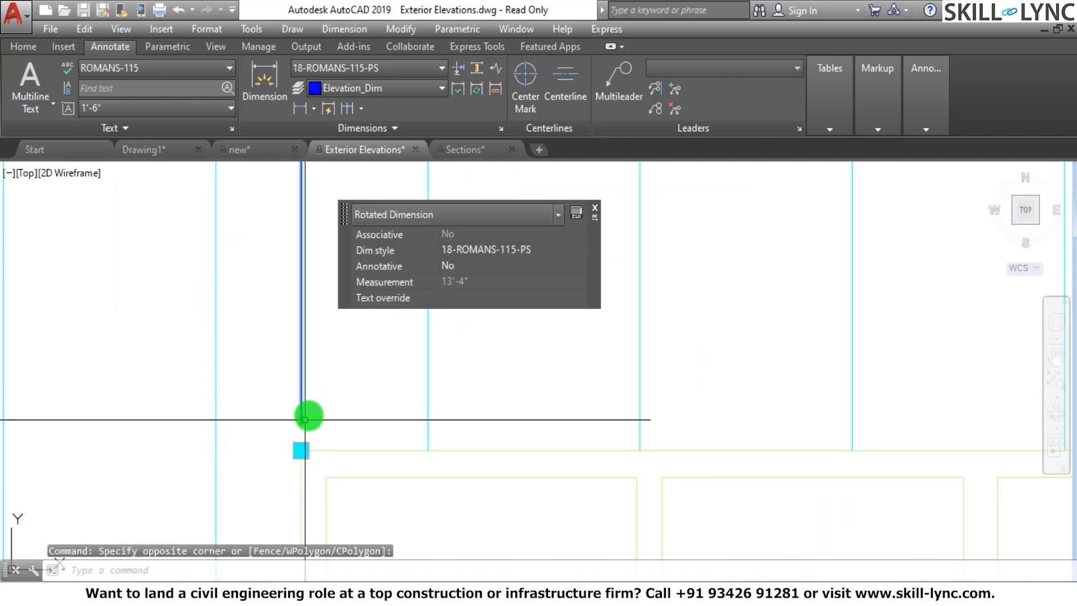
scroll(320, 401, "down", 5)
scroll(370, 373, "up", 5)
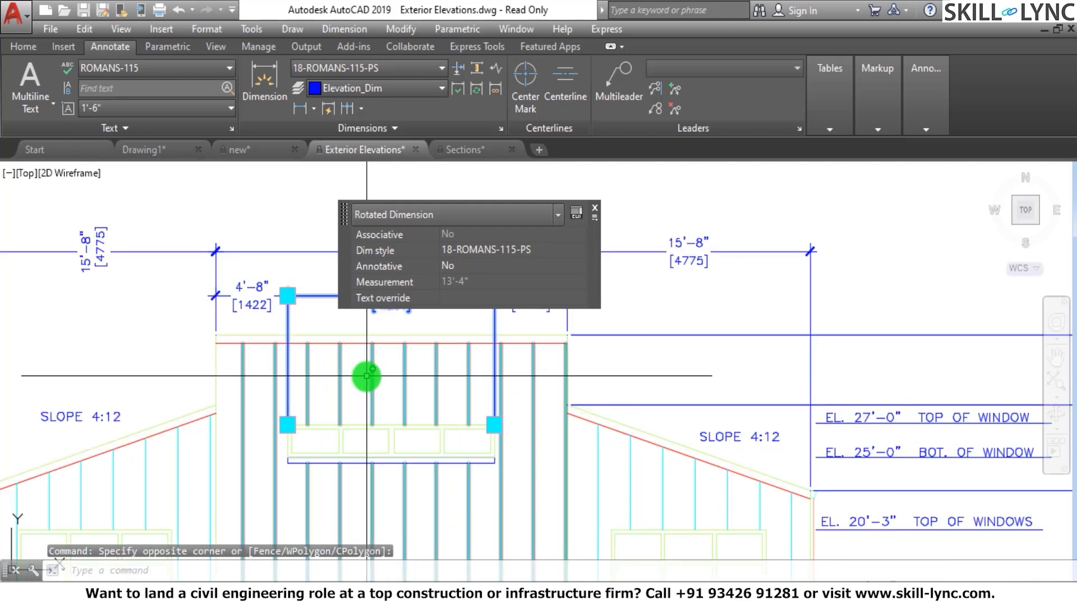
scroll(325, 380, "down", 2)
scroll(349, 373, "up", 2)
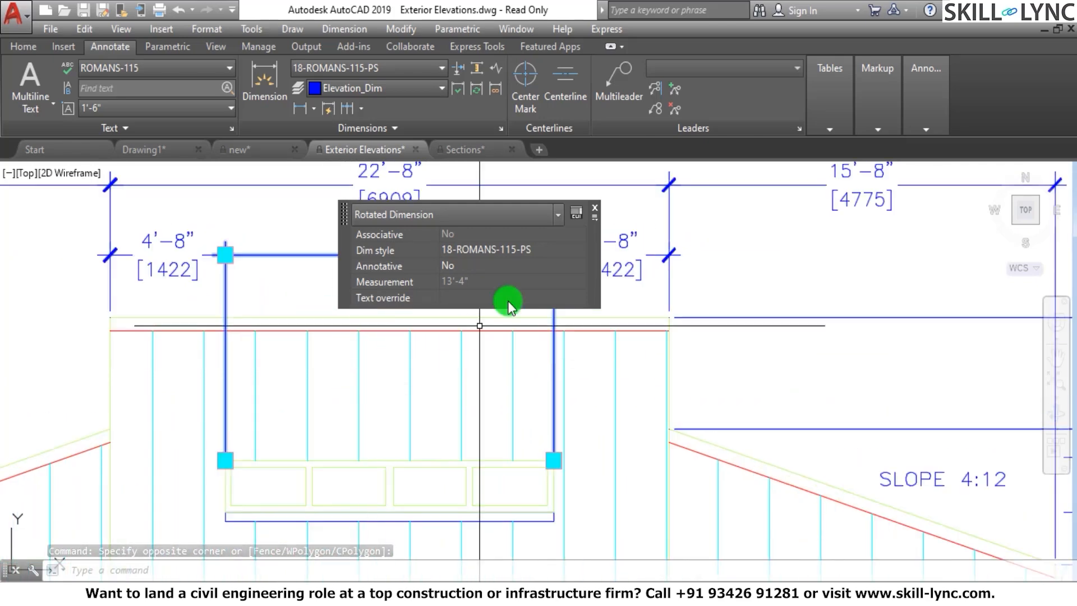
left_click(595, 212)
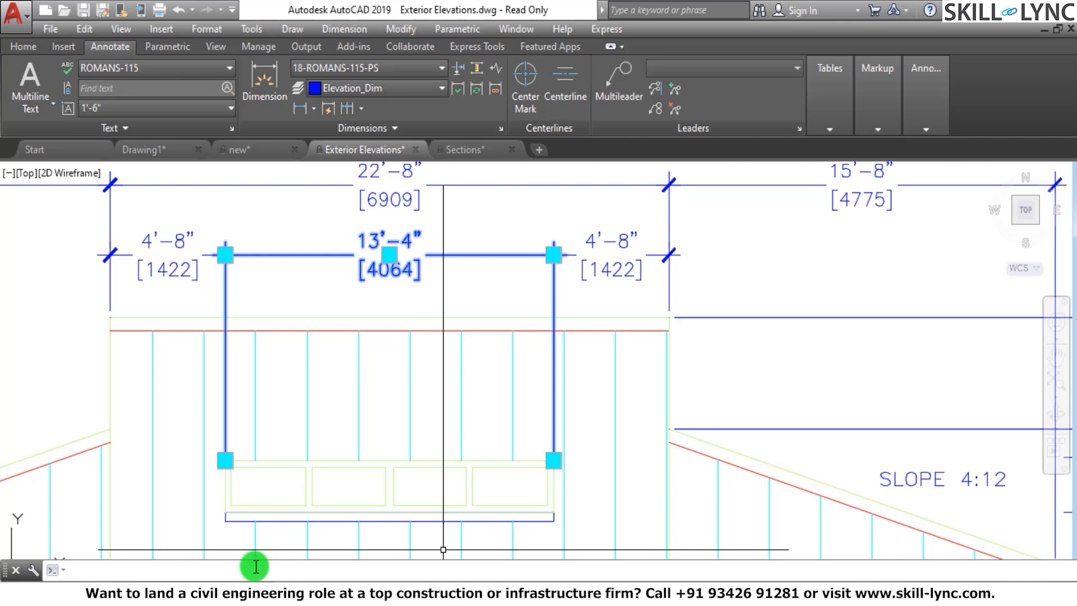
Set 18-ROMANS-115-PS as the current dimension style in the Dimension Style Manager and close it
key("Return")
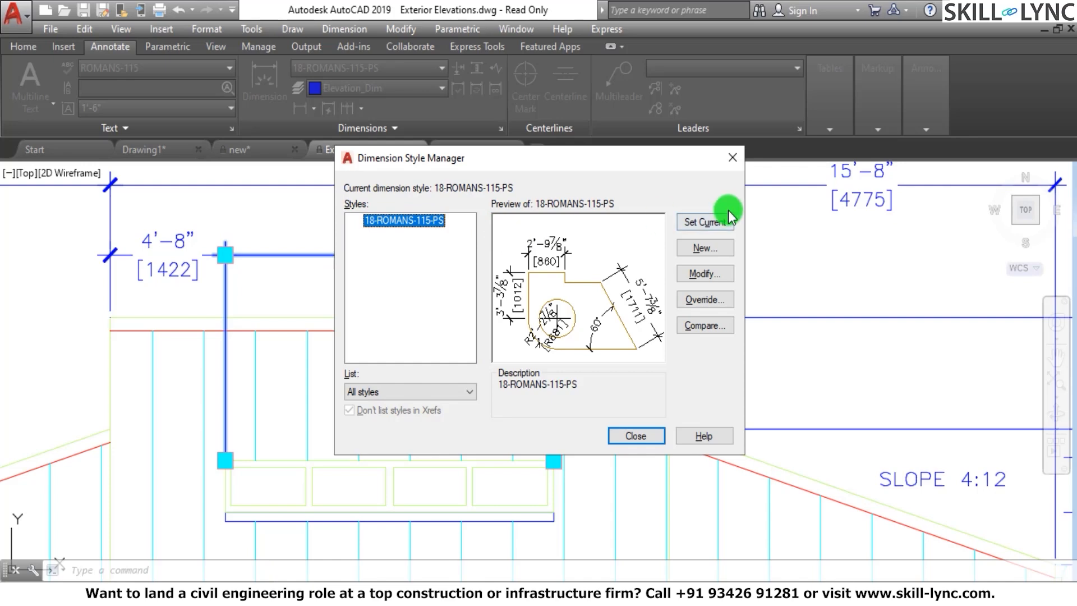
left_click(705, 221)
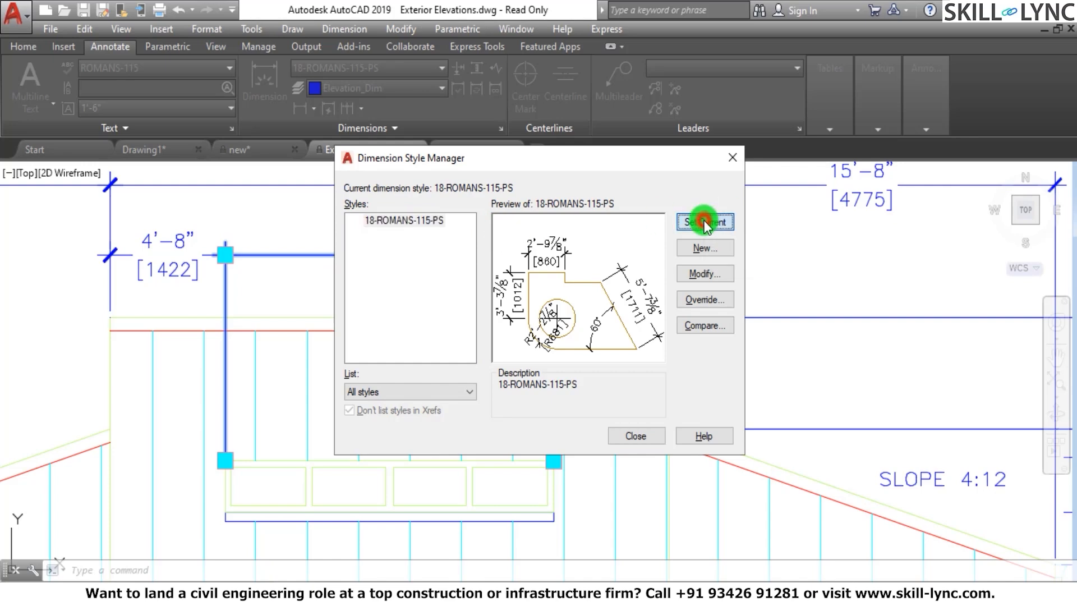
left_click(732, 158)
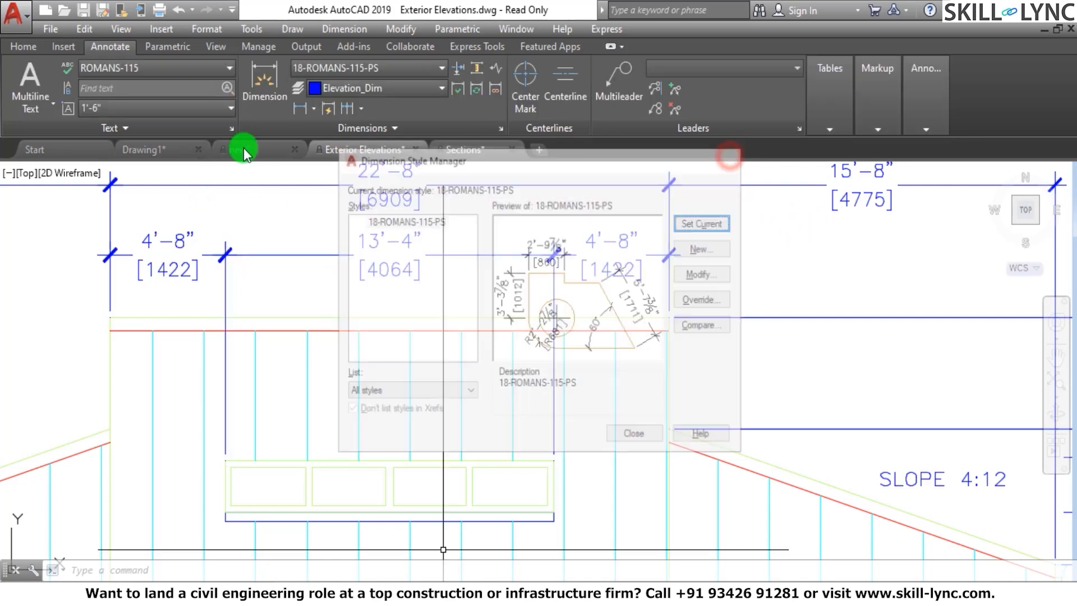
Return to Drawing1 and create a new drawing from scratch with the Imperial (feet and inches) default settings
left_click(169, 150)
scroll(415, 359, "up", 2)
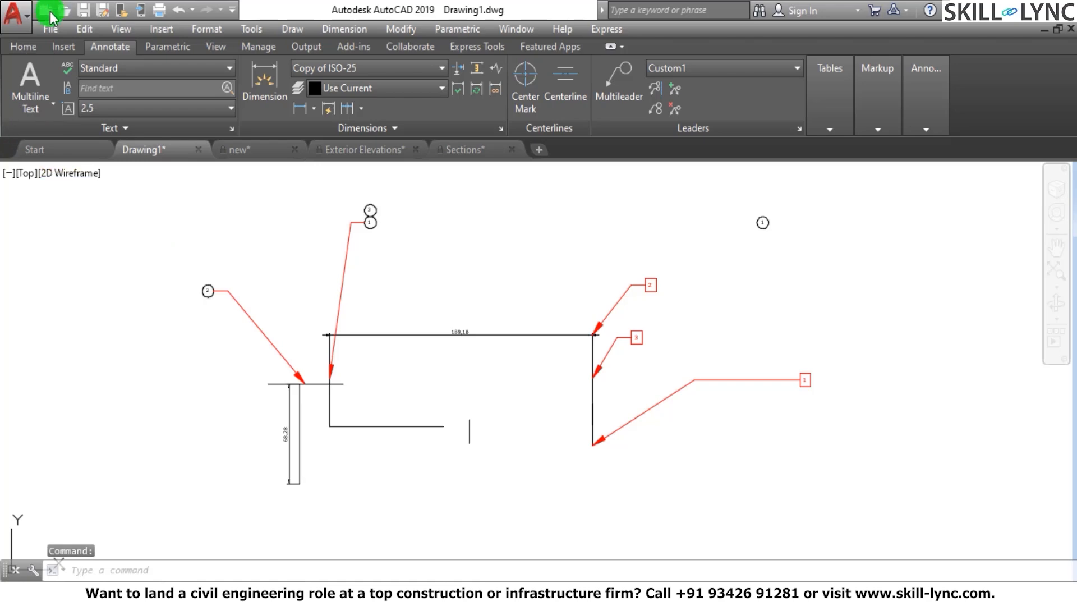
left_click(19, 27)
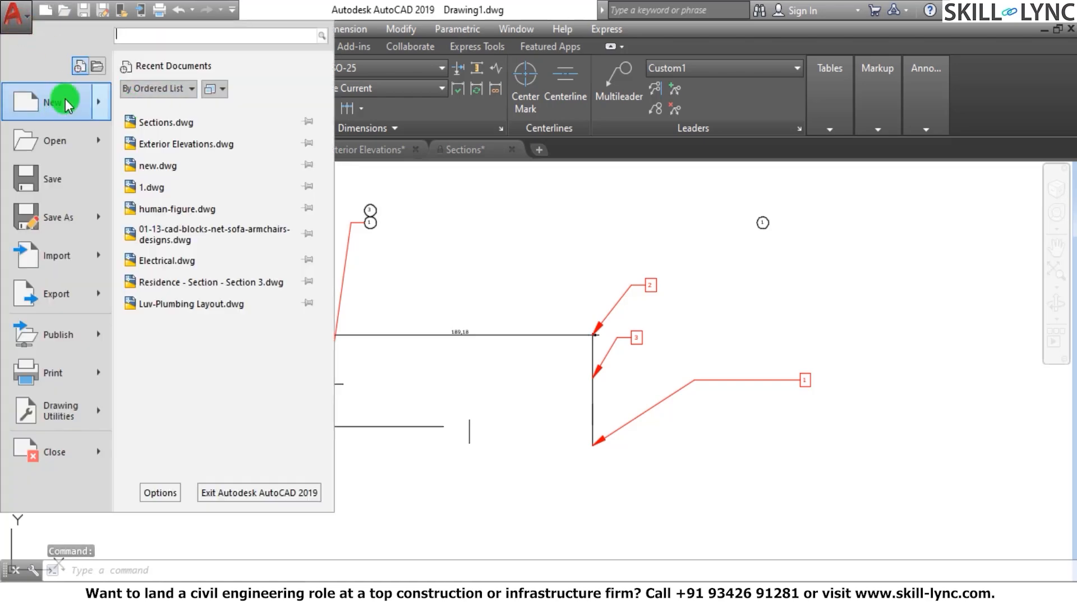
mouse_move(99, 106)
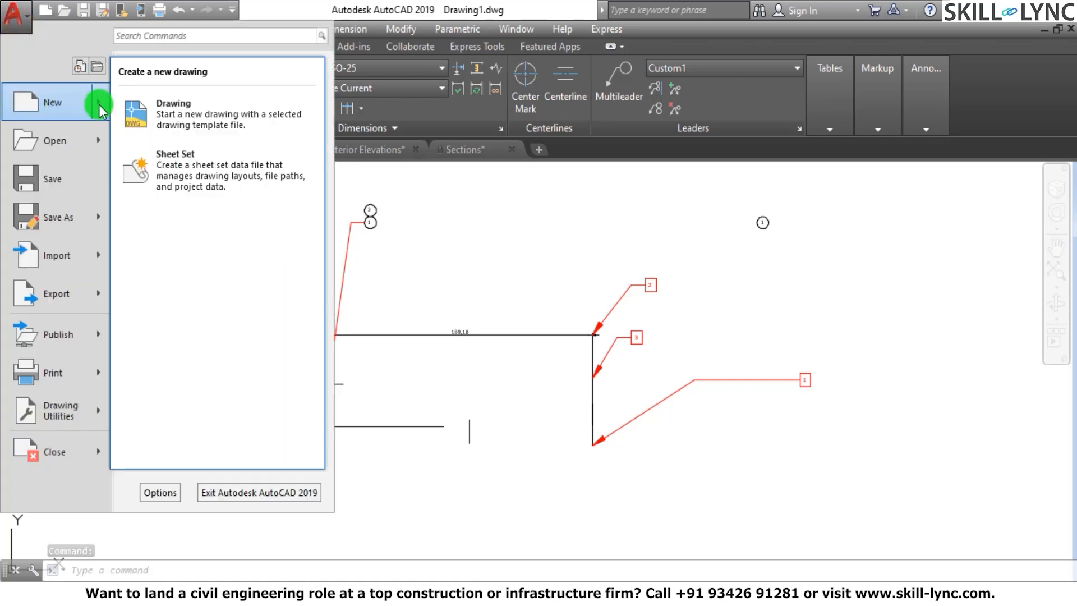
left_click(157, 113)
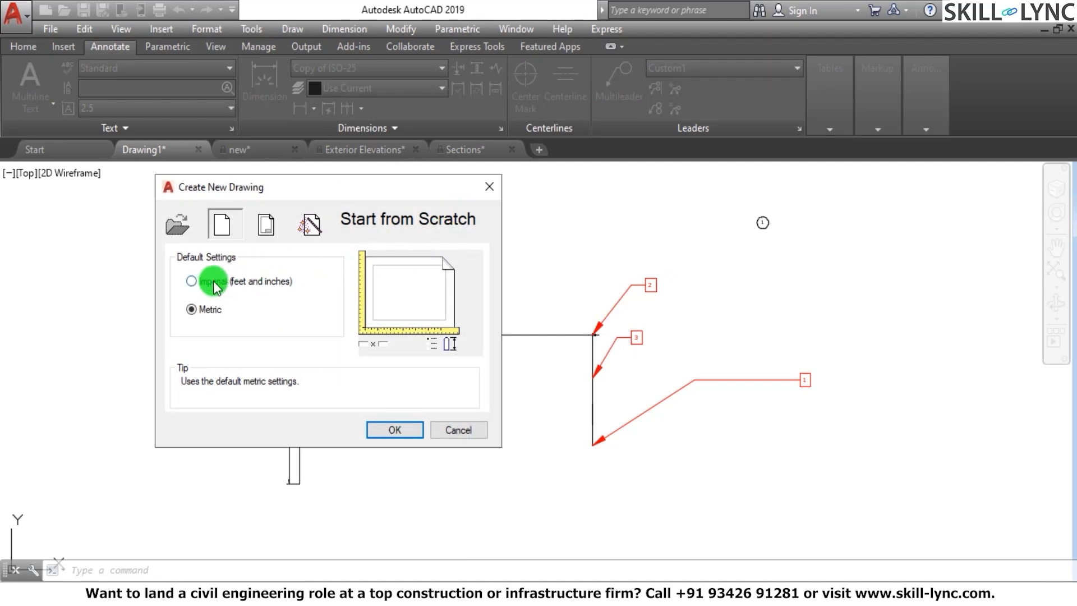
left_click(203, 282)
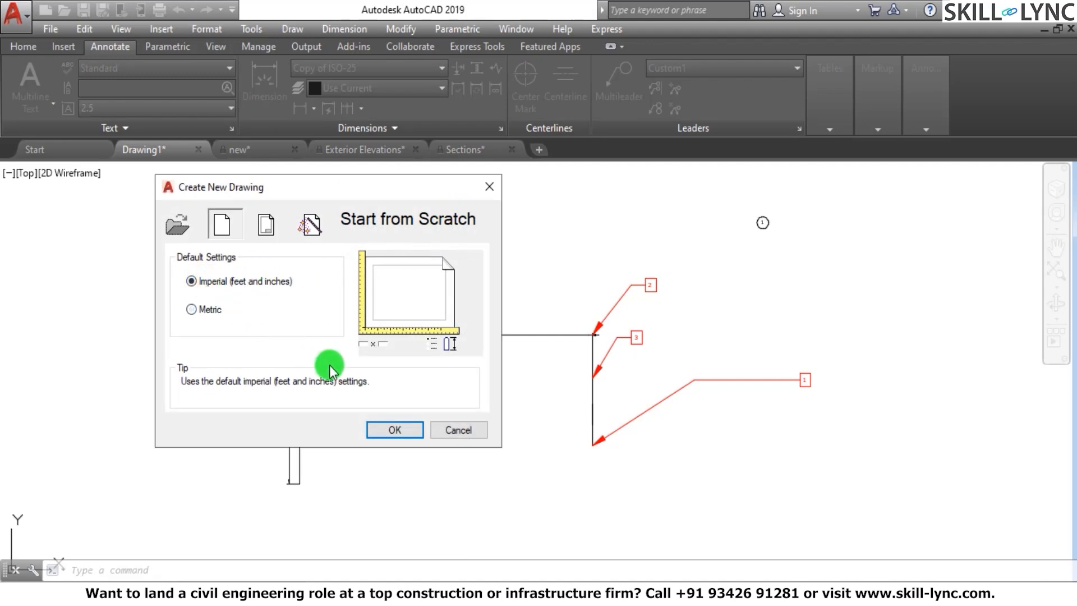
left_click(400, 430)
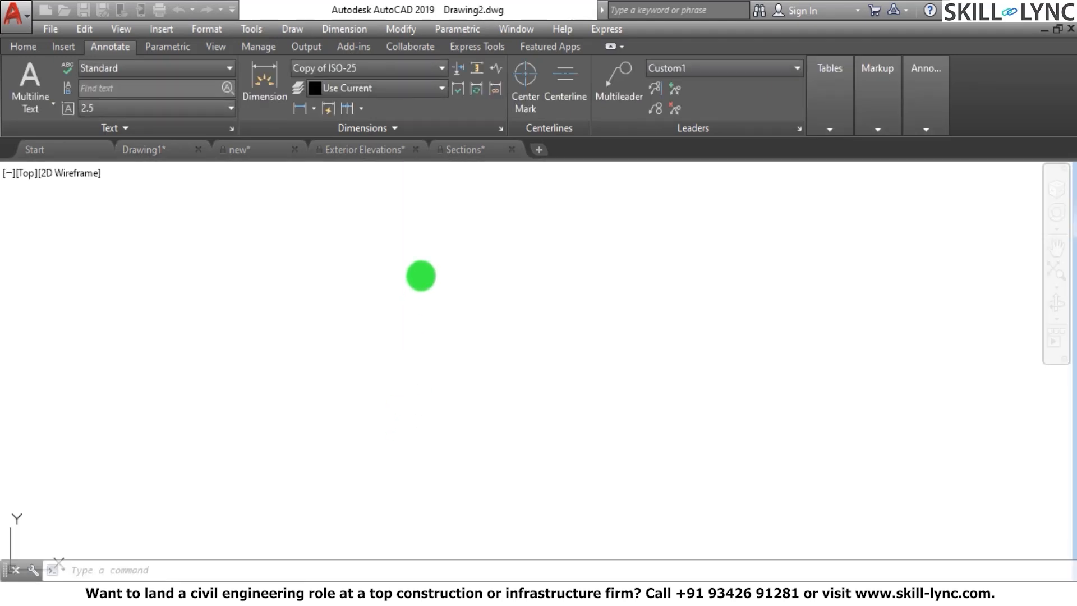
Open the Standard dimension style for modification and examine its arrow size, jog height factor and dimension break size
left_click(500, 129)
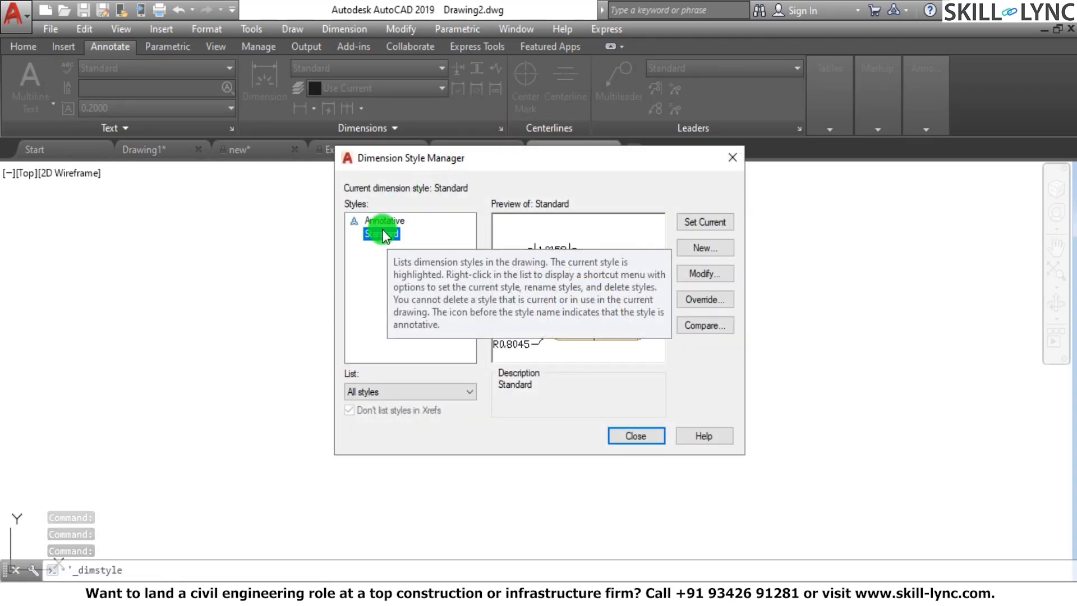
left_click(701, 273)
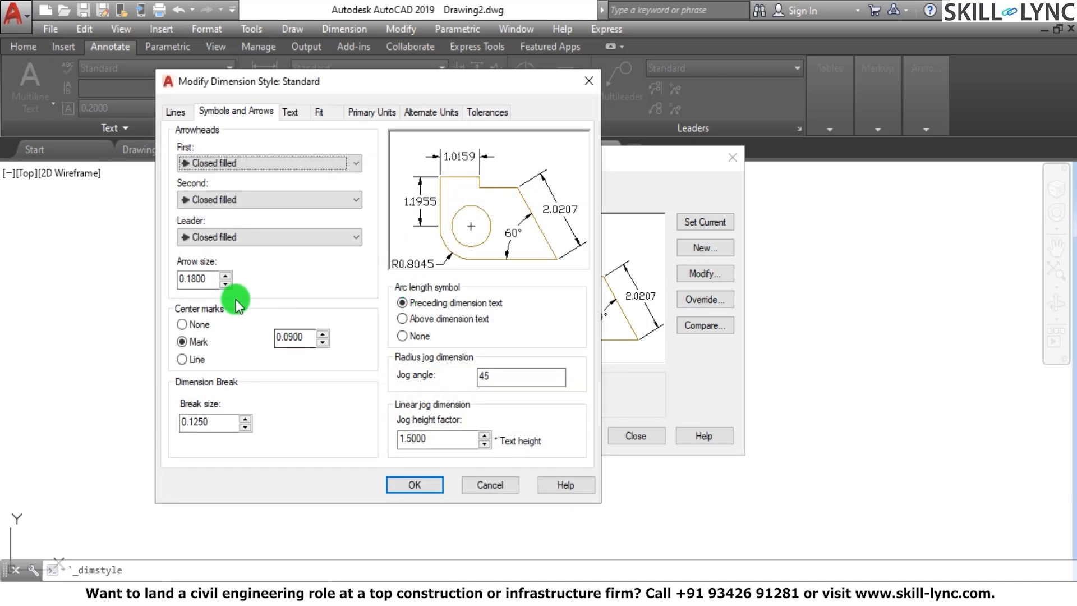
left_click_drag(211, 280, 167, 280)
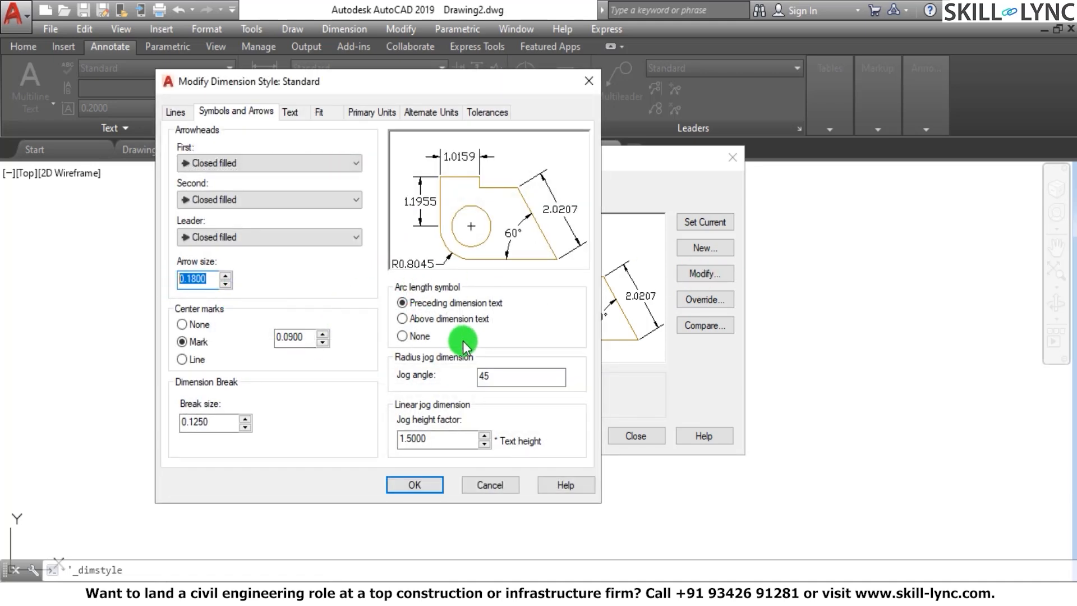
left_click(435, 443)
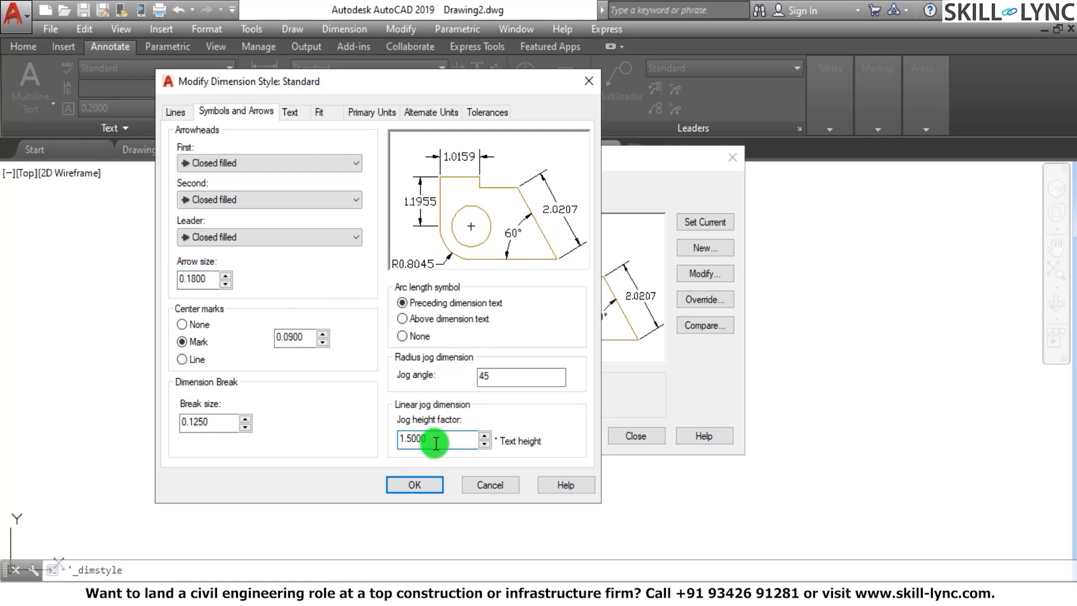
left_click_drag(219, 426, 186, 425)
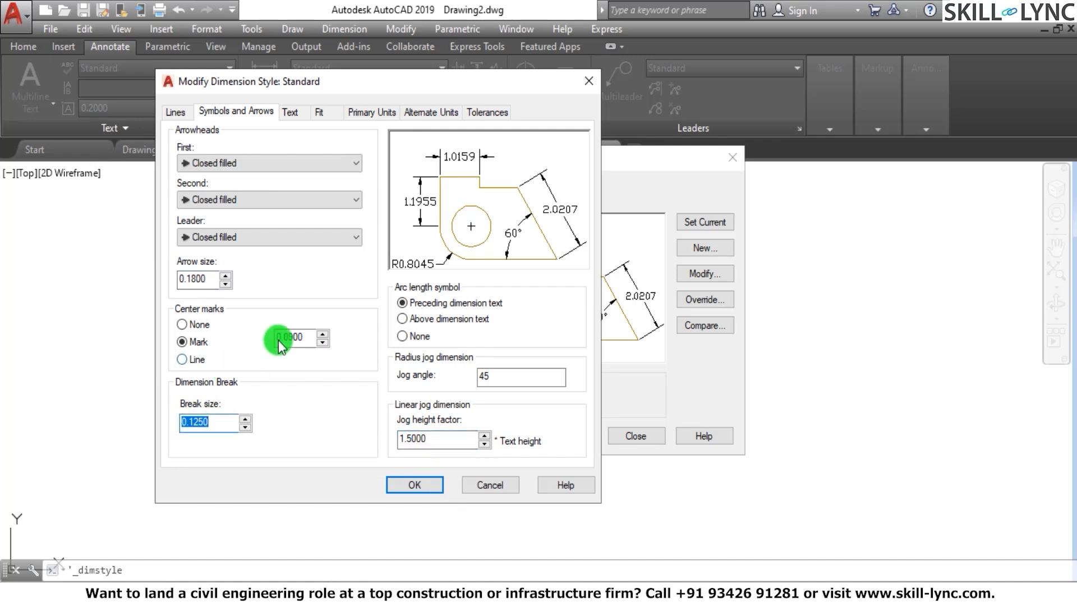
Examine the Standard style's primary units round-off, fit, alternate units, text and line settings, and close the Dimension Style Manager
left_click(354, 111)
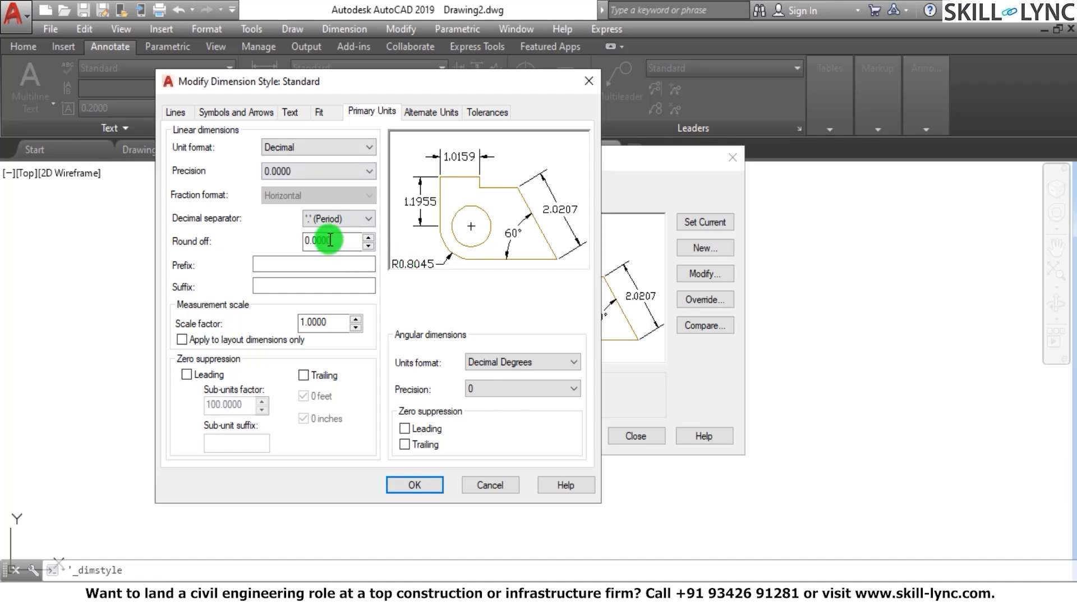
left_click_drag(345, 240, 250, 241)
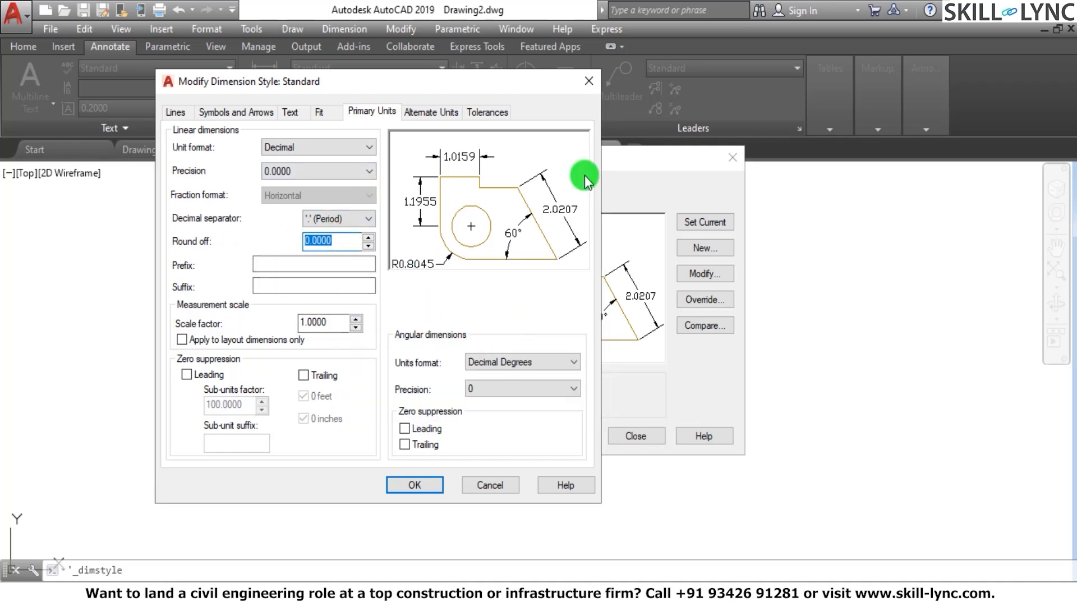
left_click(315, 107)
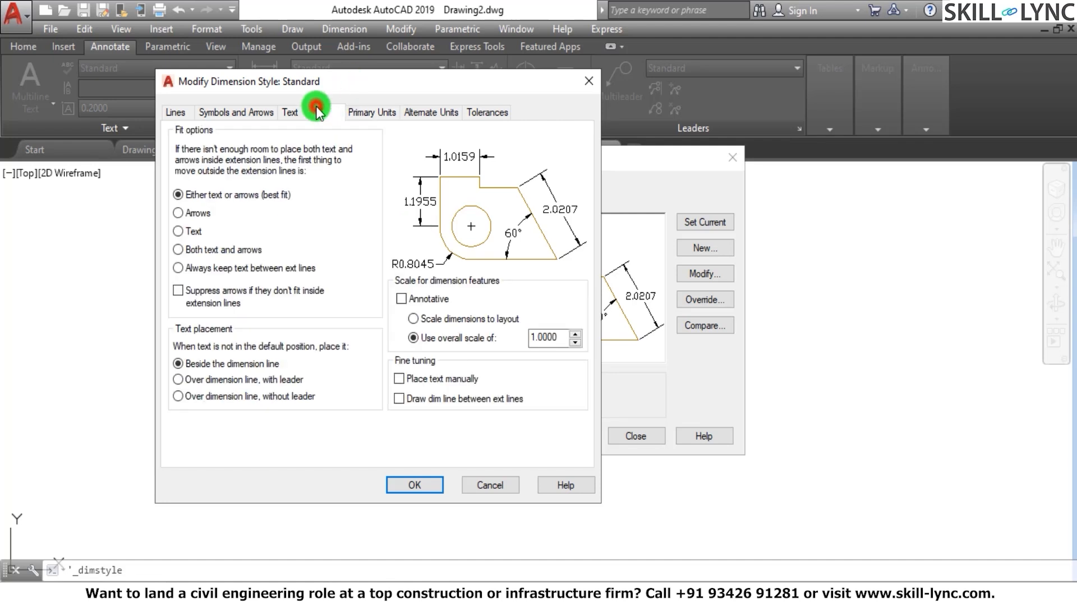
left_click(422, 109)
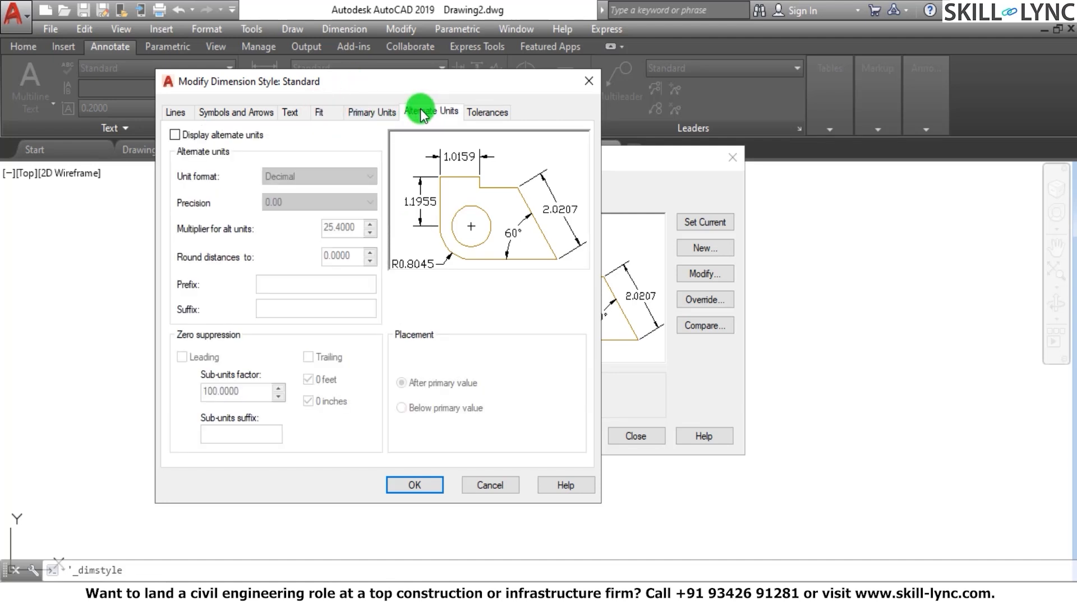
left_click(295, 108)
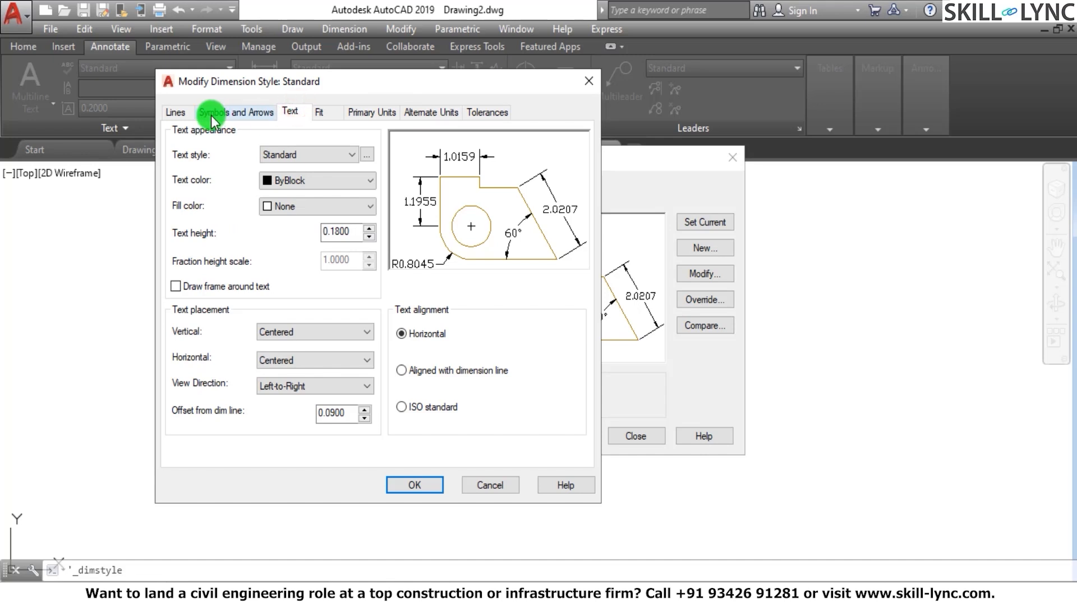
left_click(190, 112)
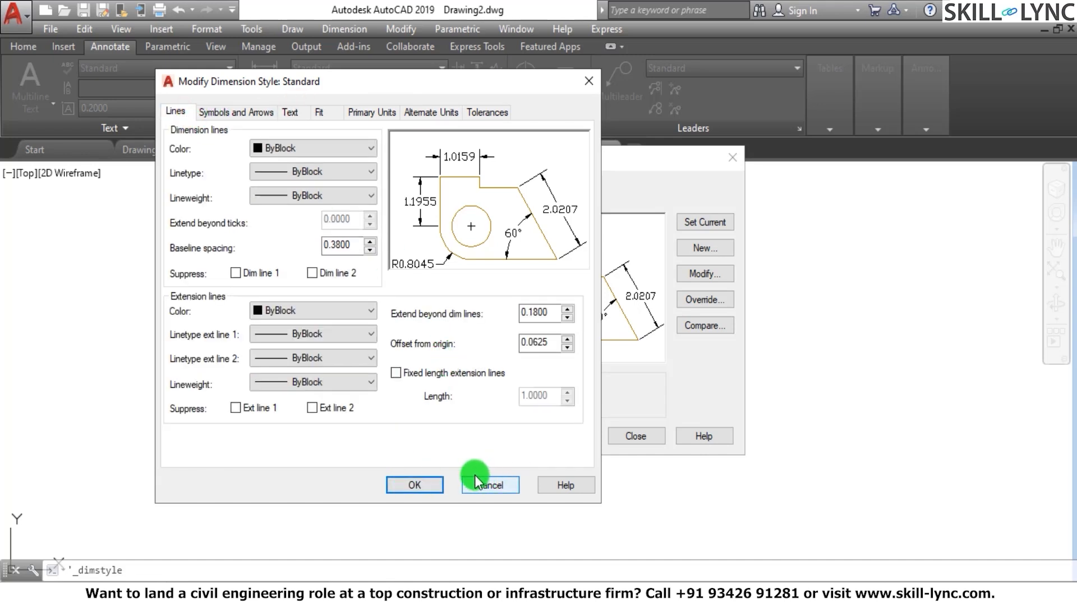
left_click(428, 481)
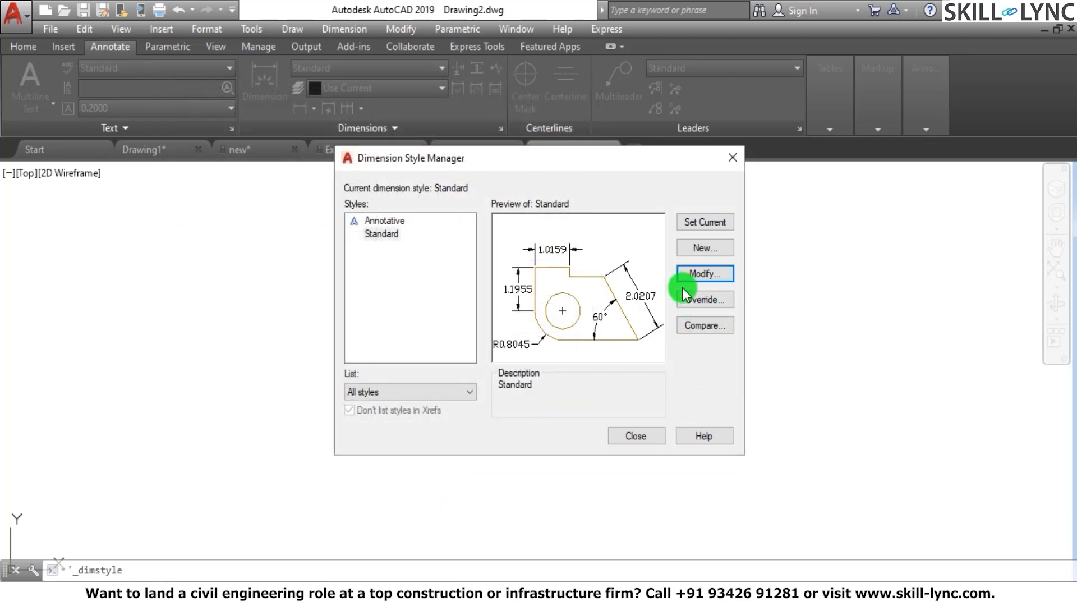
left_click(731, 159)
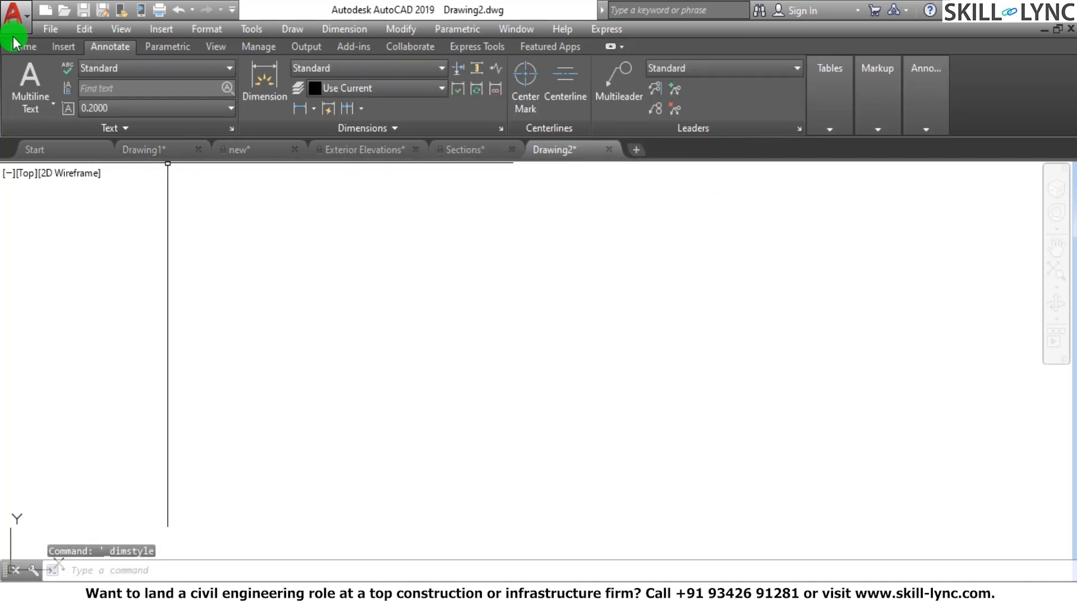
Create a new drawing from scratch with the Metric default settings
left_click(17, 17)
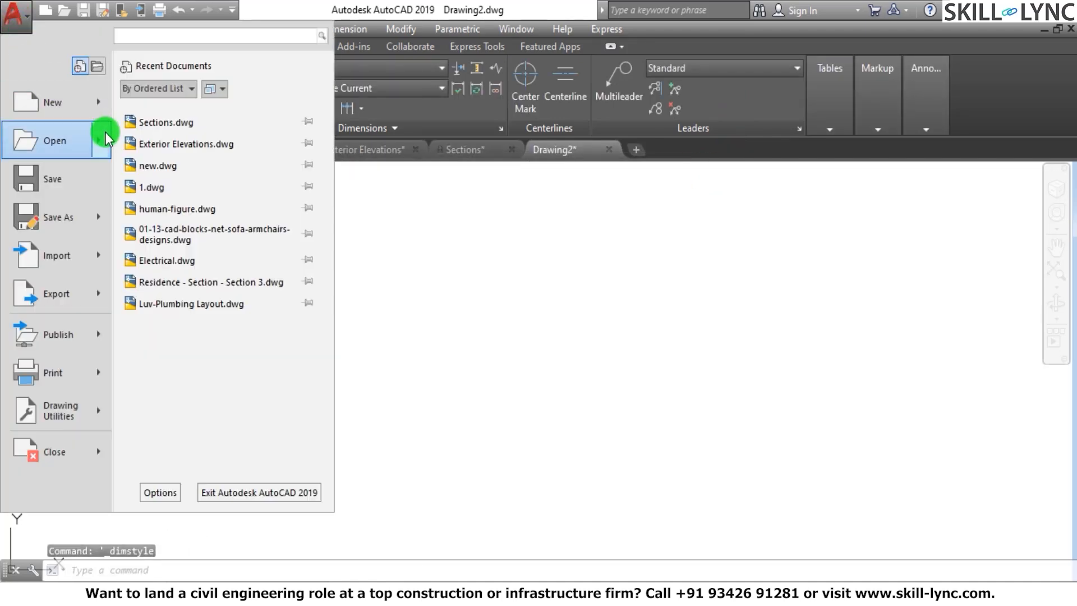
mouse_move(104, 106)
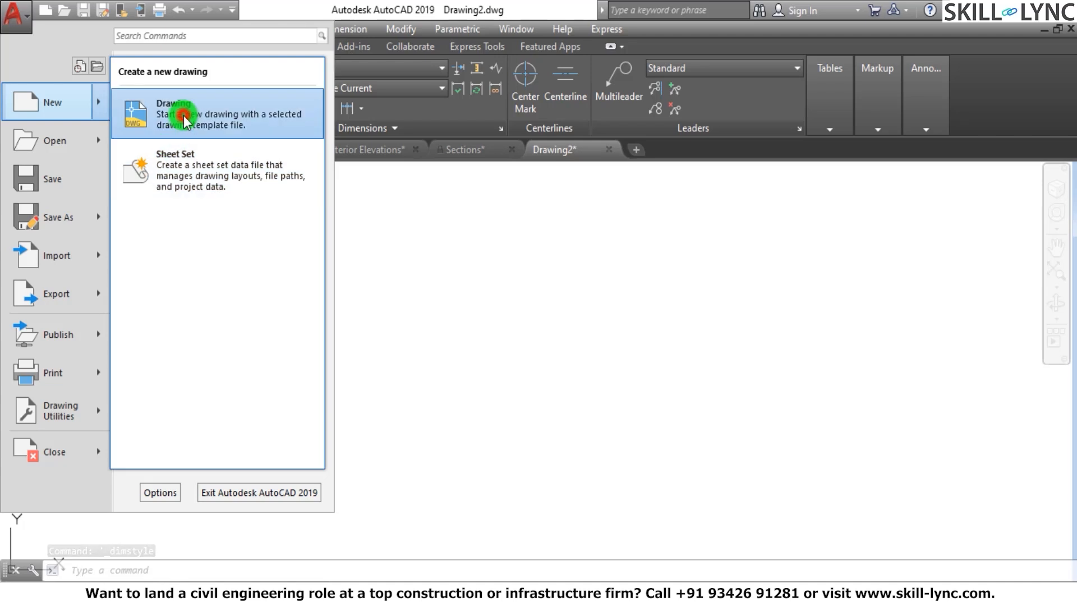
left_click(168, 101)
left_click(221, 306)
left_click(395, 430)
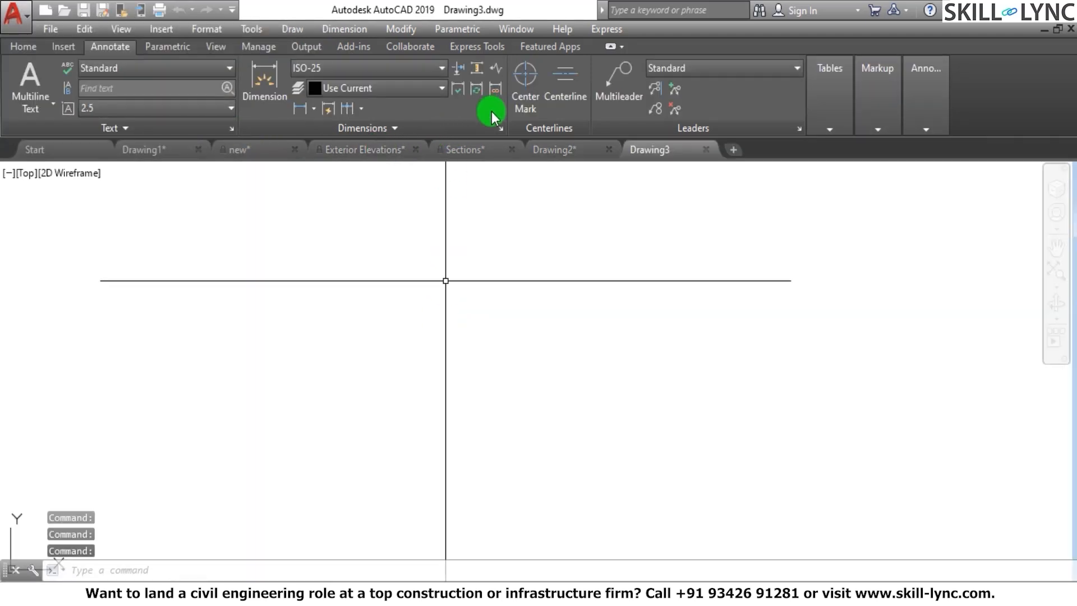
Open the ISO-25 dimension style for modification, examine its extension beyond dimension lines, and close the Dimension Style Manager
left_click(502, 128)
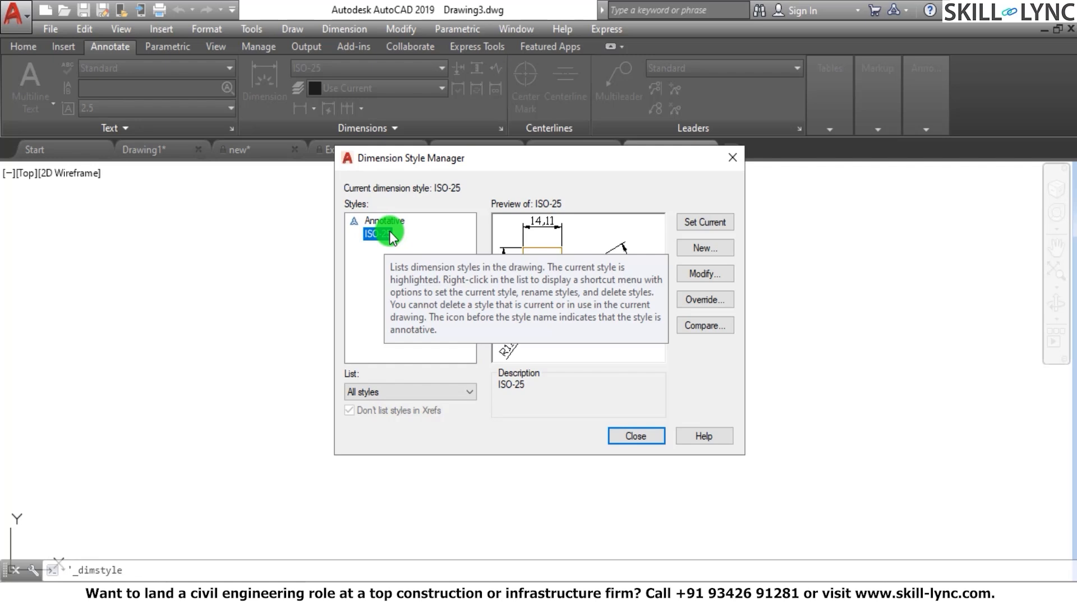
left_click(706, 276)
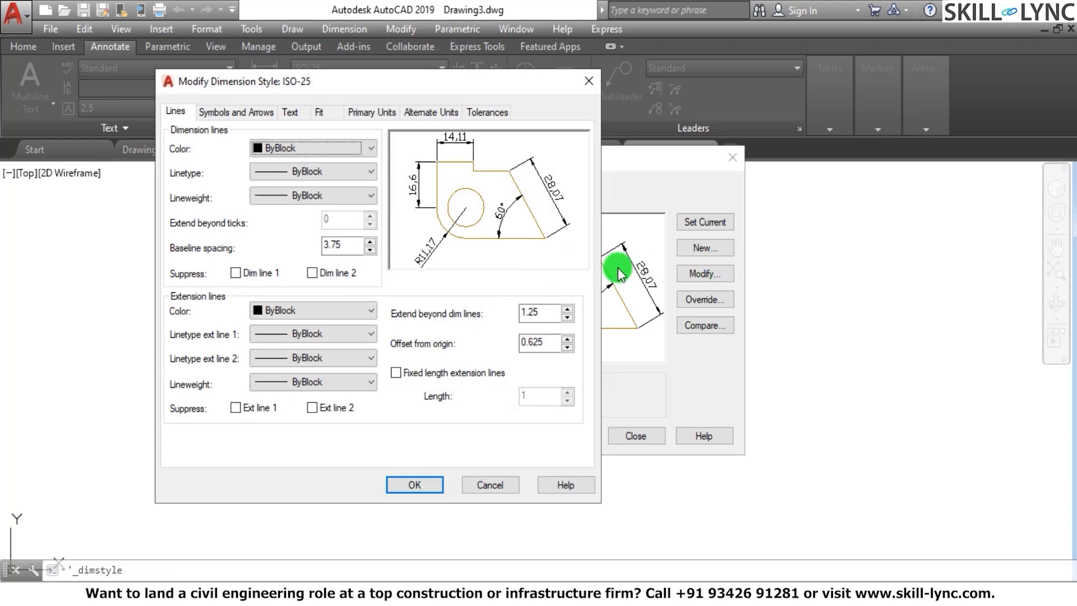
double_click(548, 309)
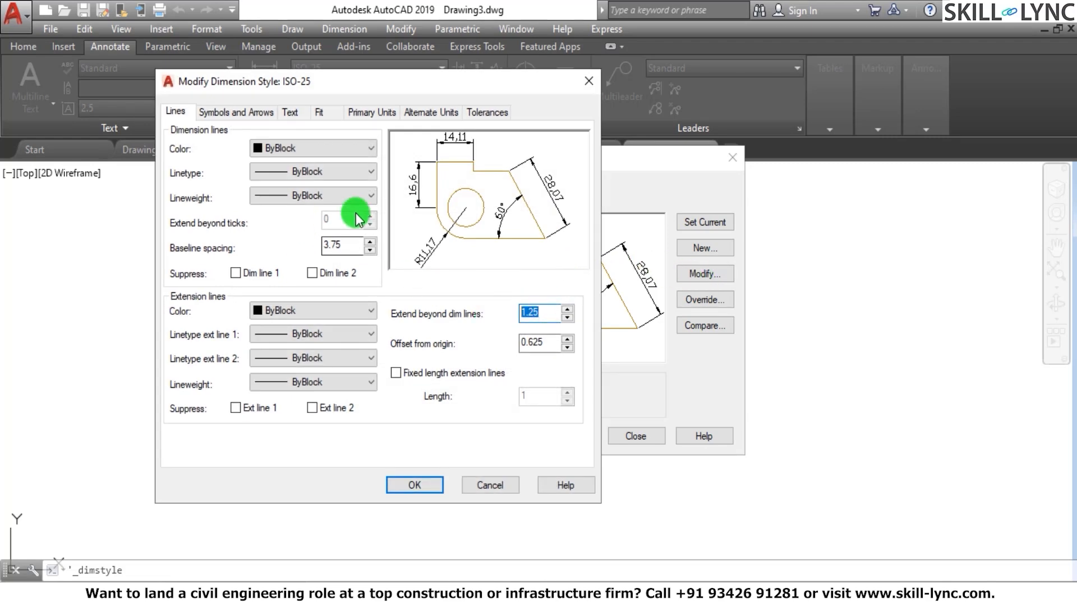
left_click(415, 485)
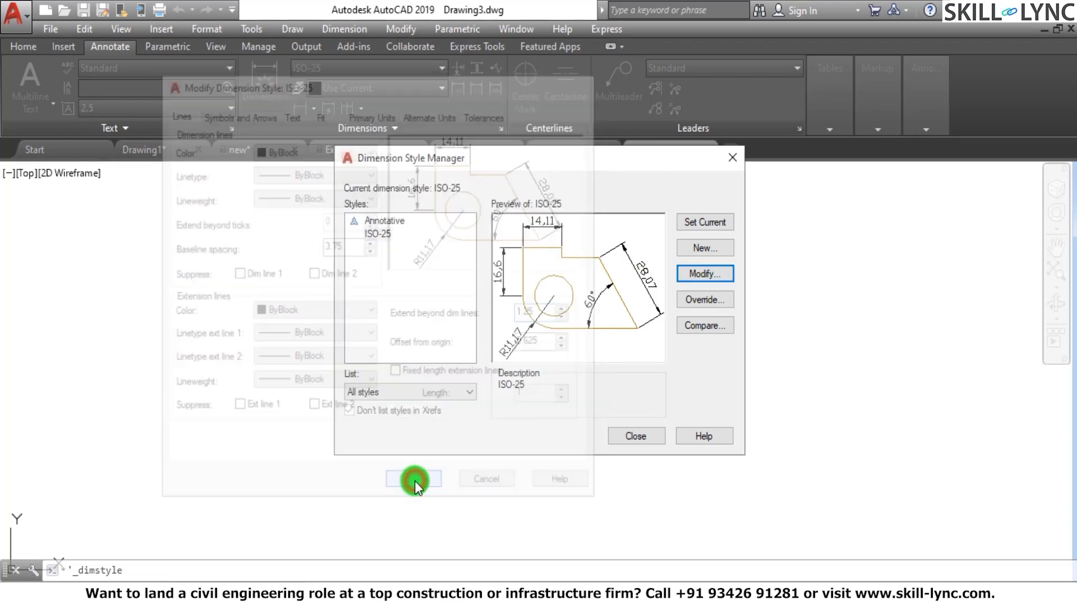
left_click(635, 436)
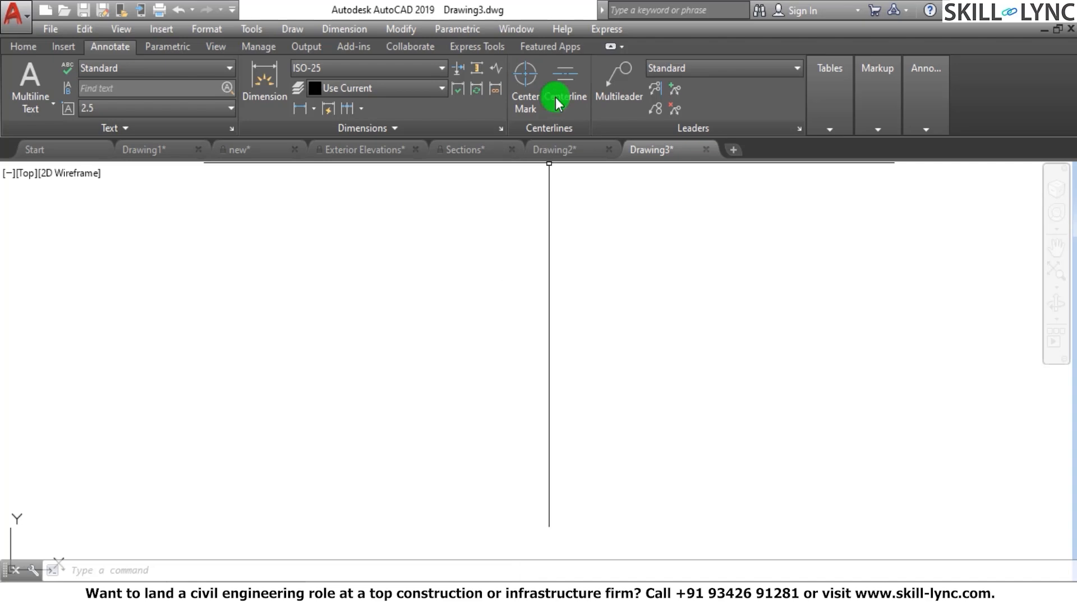
Reopen the Dimension Style Manager, view the ISO-25 line settings, and compare the ISO-25 style with Annotative
left_click(499, 126)
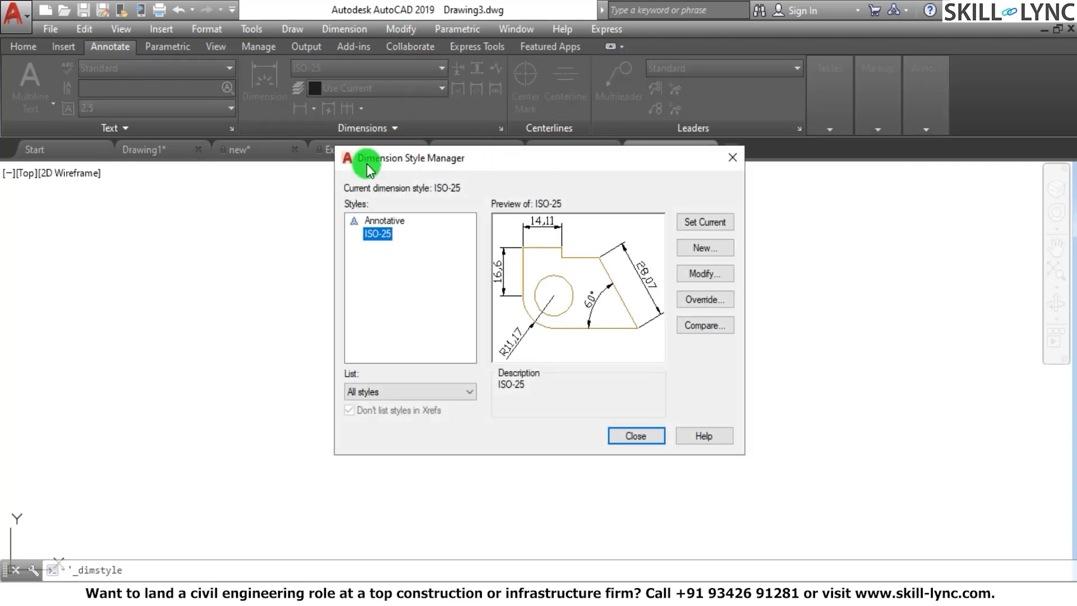
left_click(721, 273)
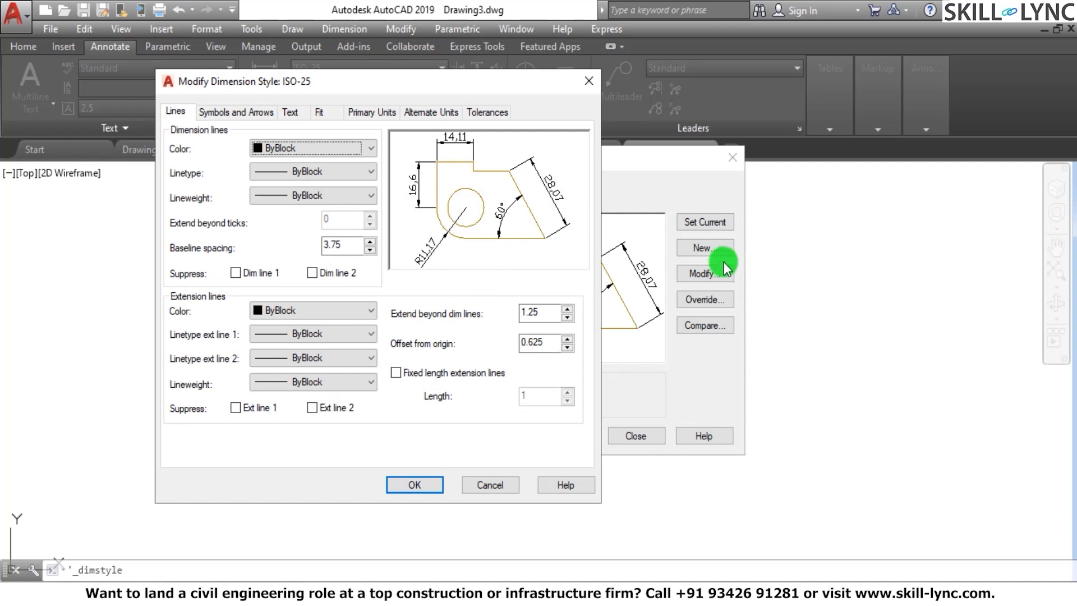
left_click(577, 85)
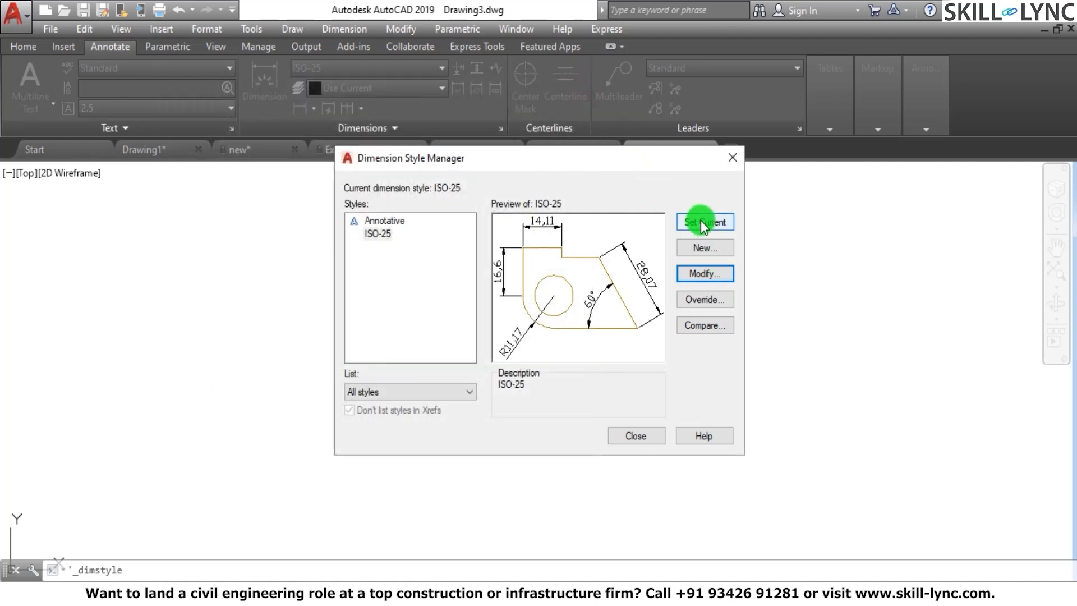
left_click(702, 325)
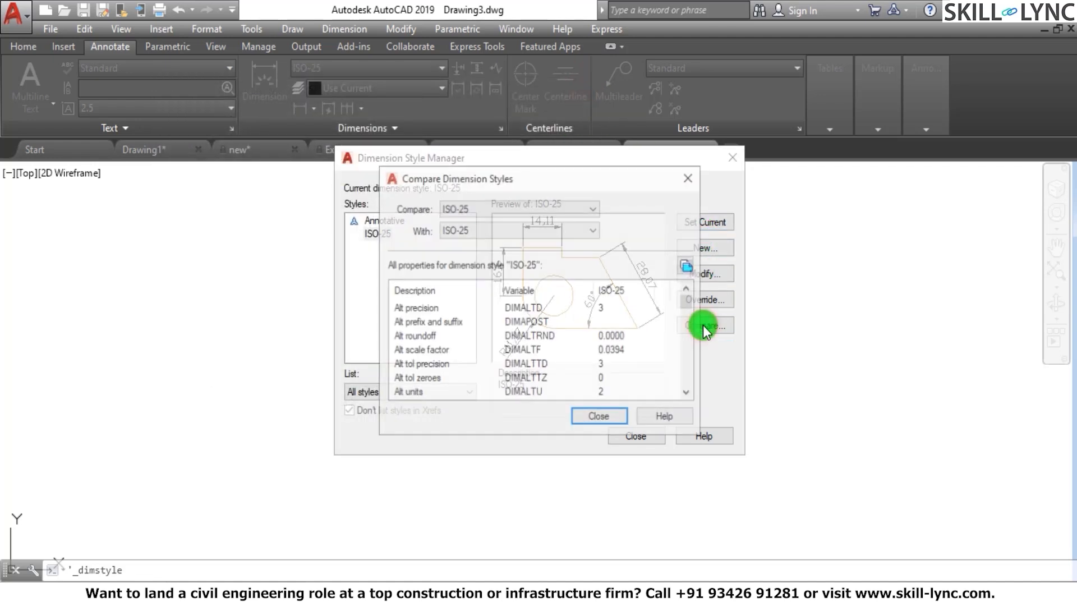
left_click(519, 229)
left_click(504, 256)
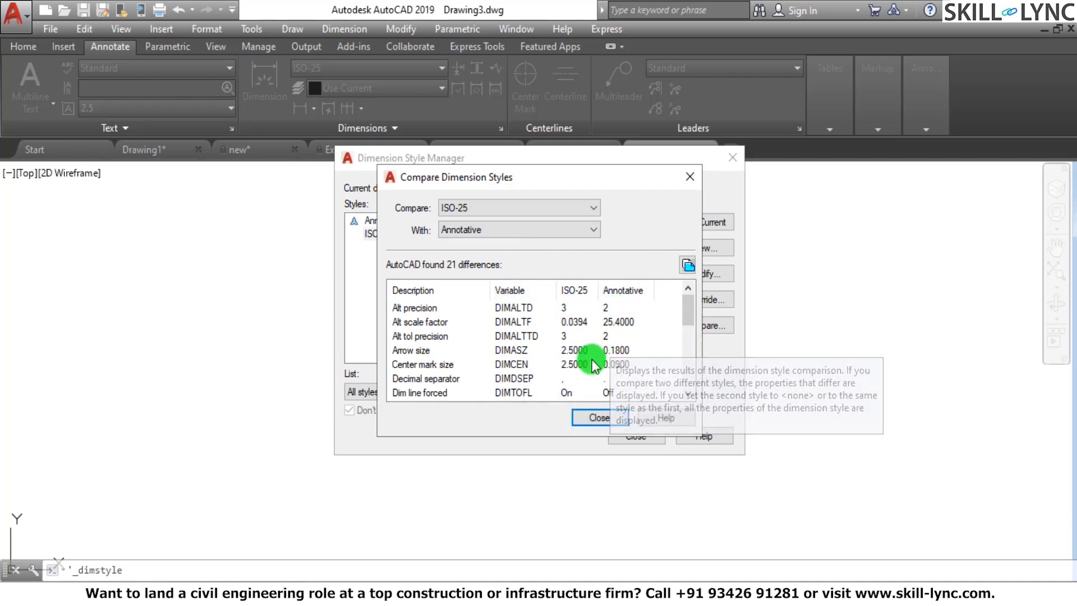
left_click(585, 417)
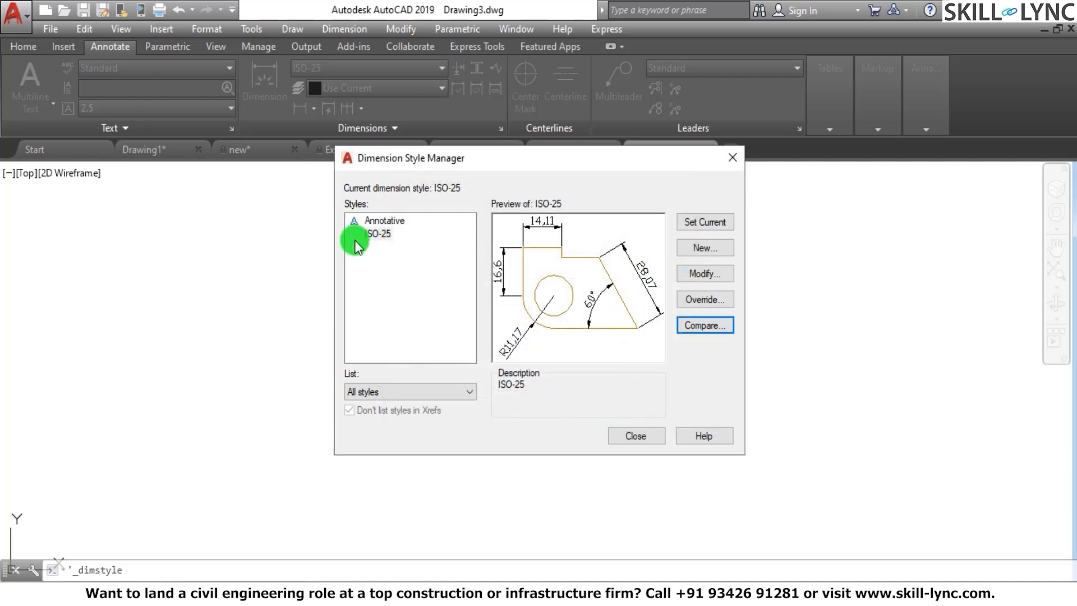
View the options for creating a dimension style and for modifying ISO-25, leaving both without changes
left_click(705, 247)
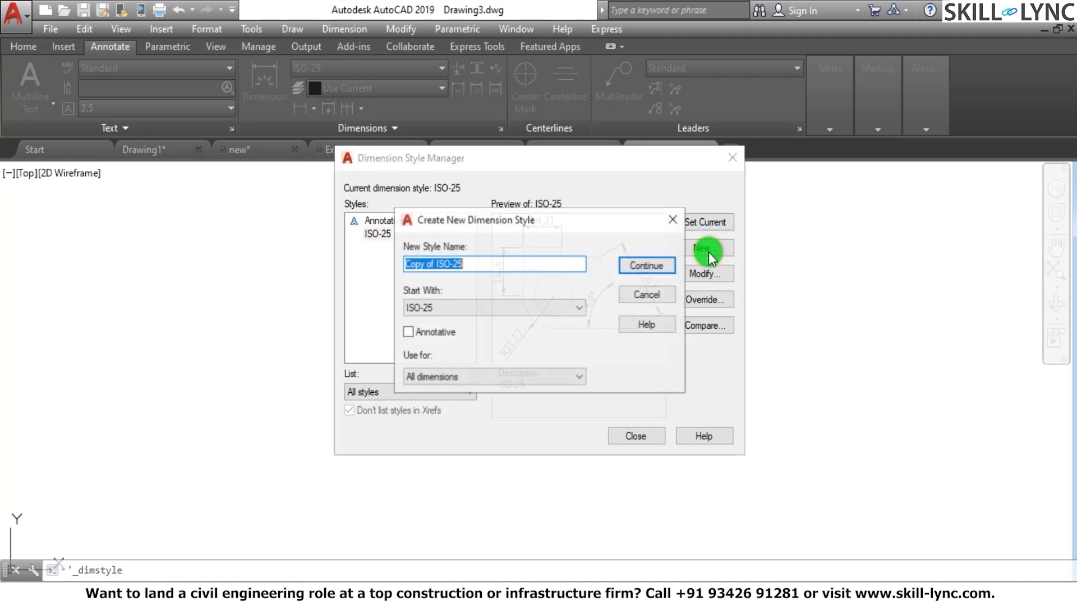
left_click(672, 219)
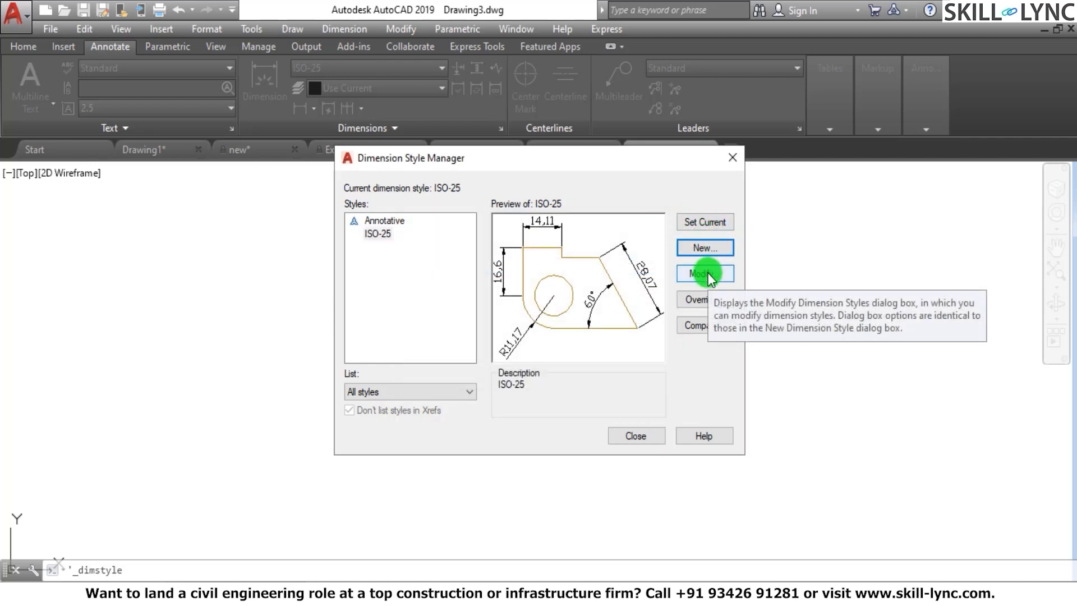
left_click(372, 231)
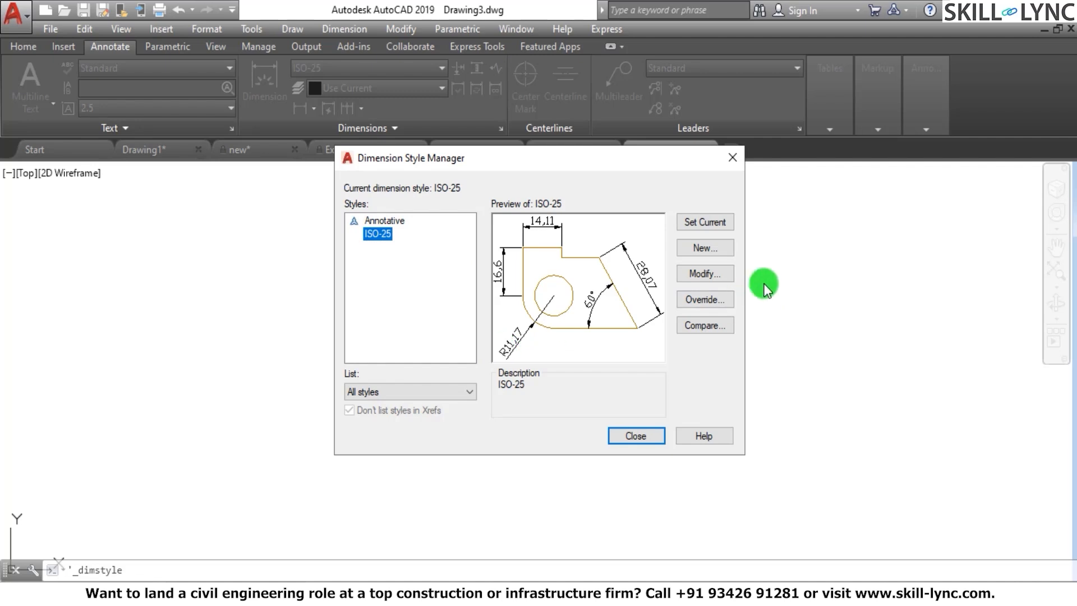
left_click(722, 273)
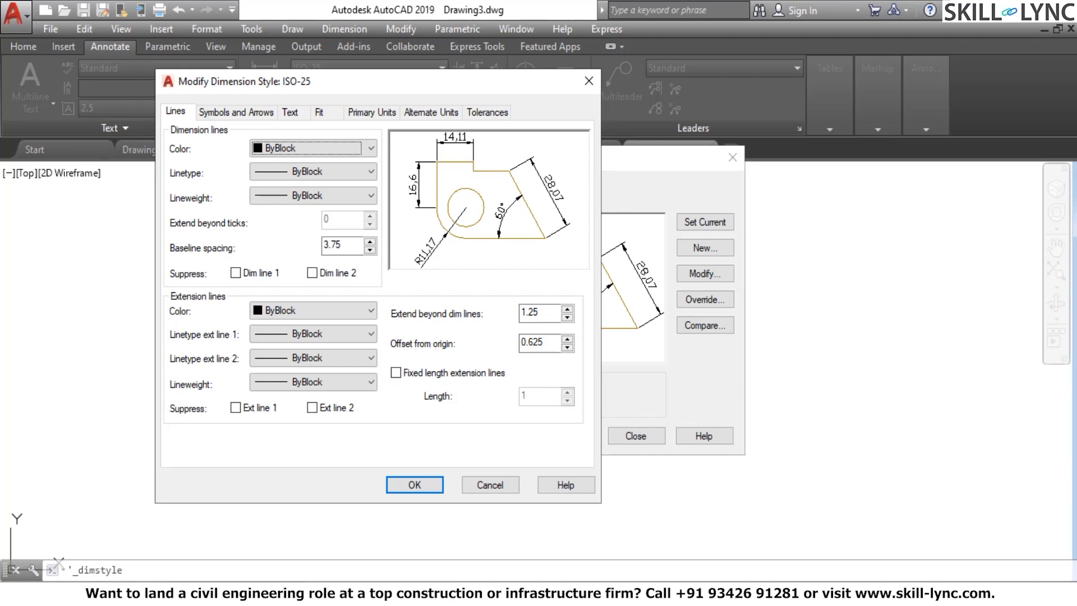
left_click(587, 79)
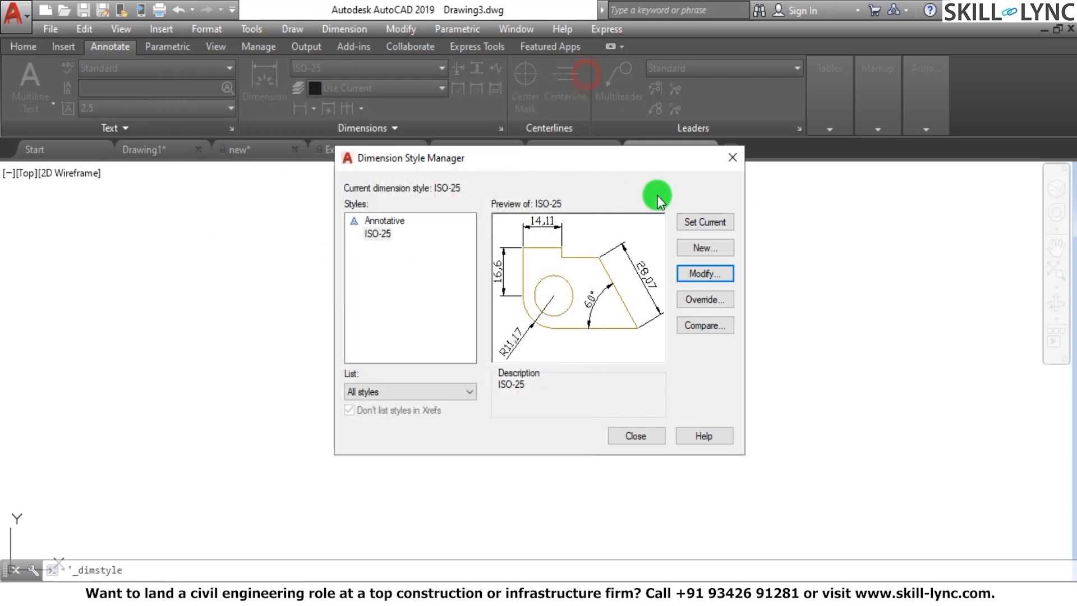
Examine how to create a dimension style based on ISO-25 for all dimensions, including its arrow settings, without saving it
left_click(702, 247)
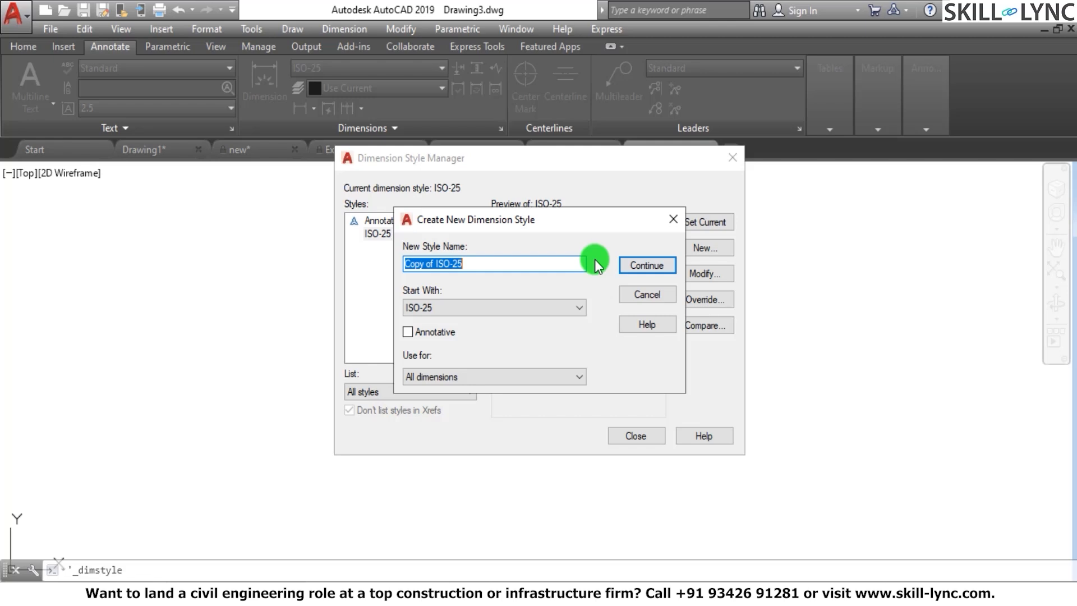
left_click(442, 309)
left_click(441, 334)
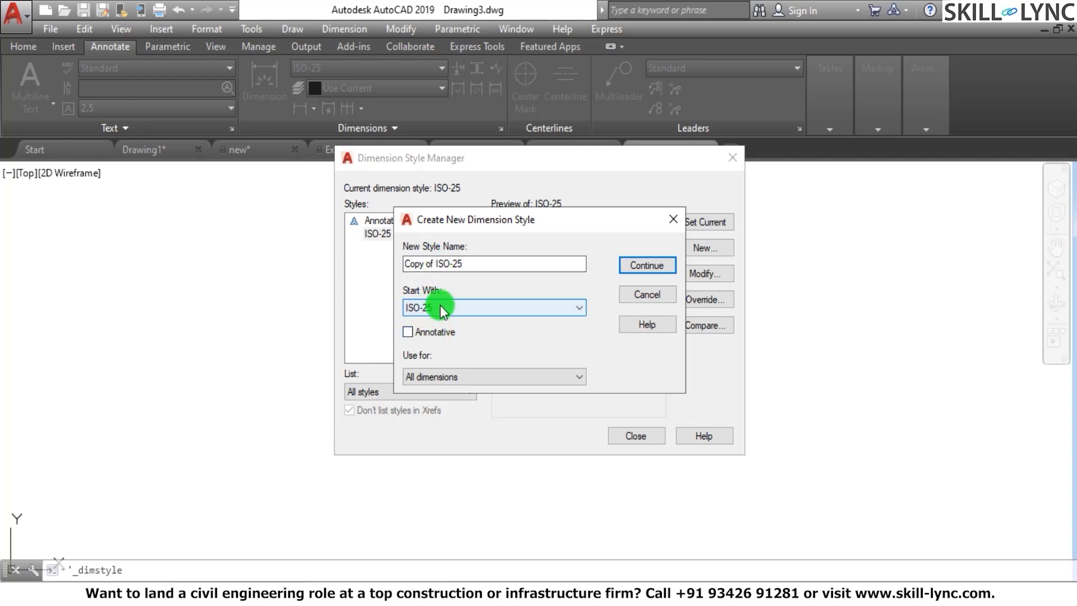
left_click(472, 262)
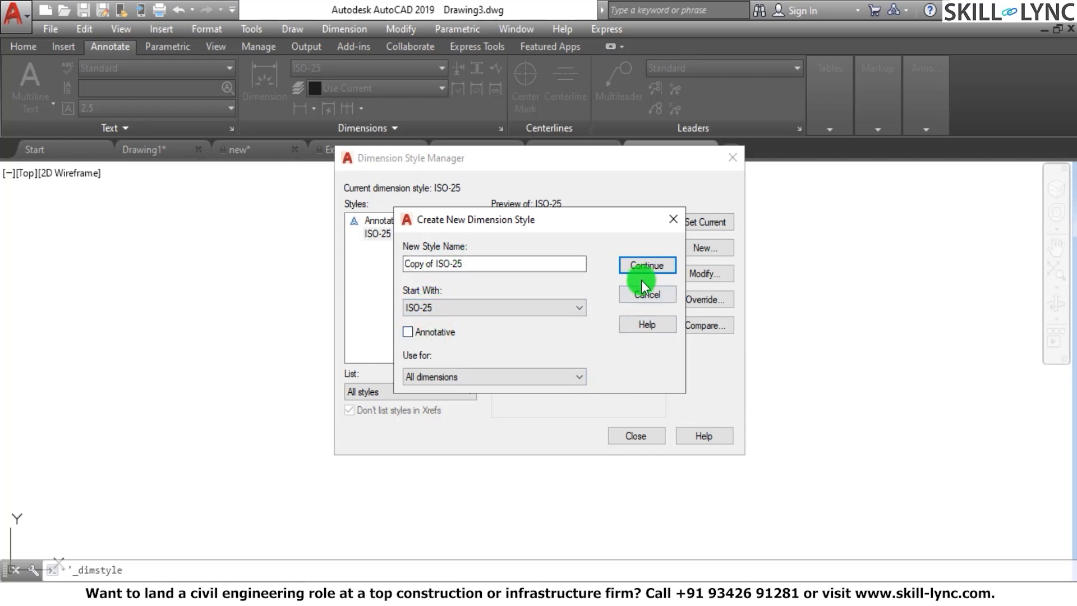
left_click(647, 267)
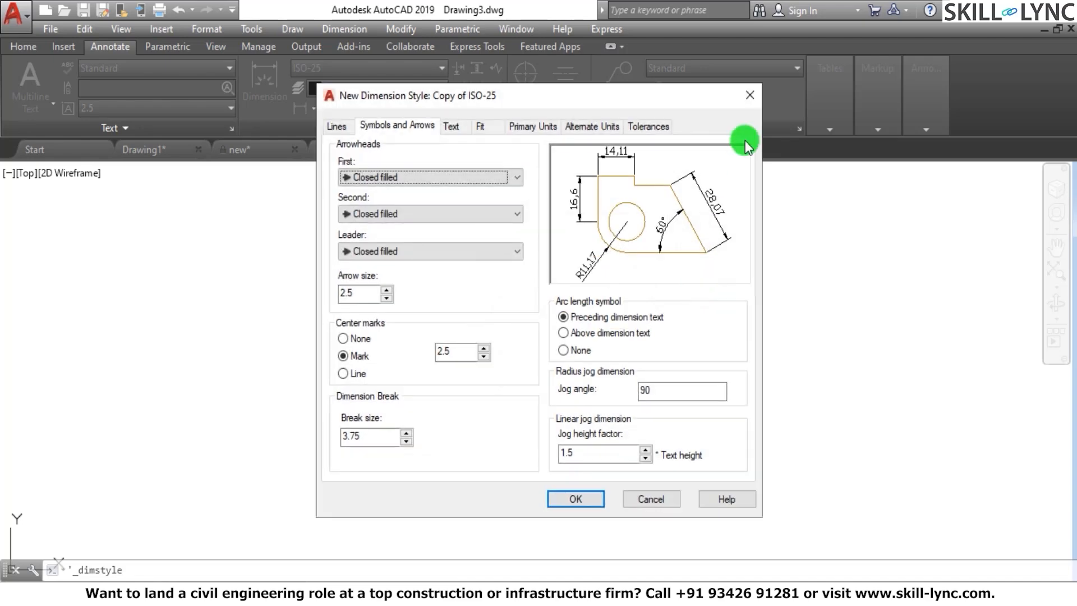
left_click(742, 92)
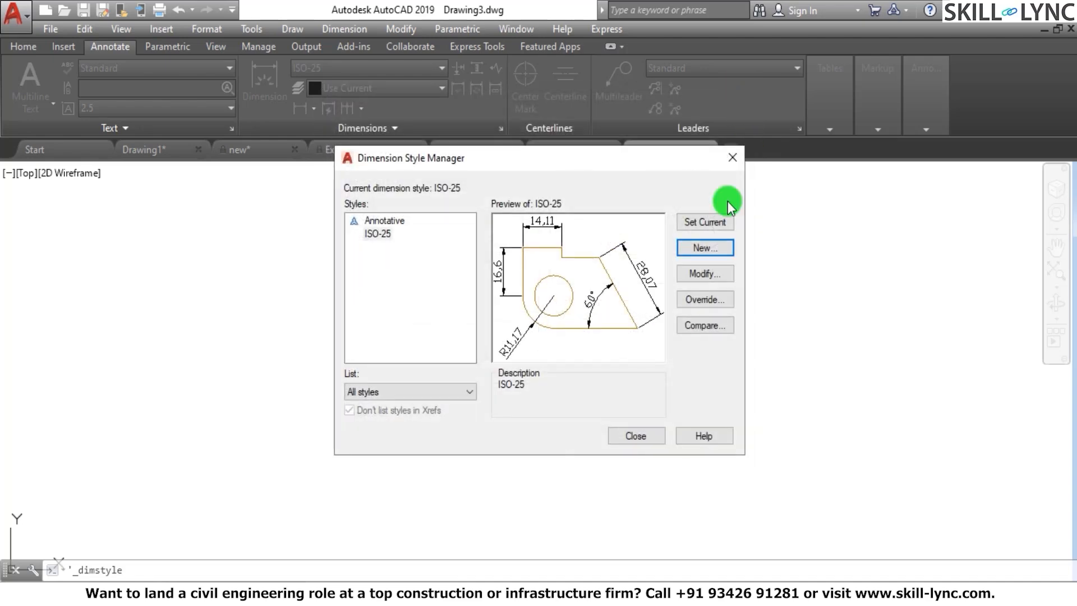
Open the ISO-25 dimension style for modification and set its dimension line color to Red
left_click(705, 273)
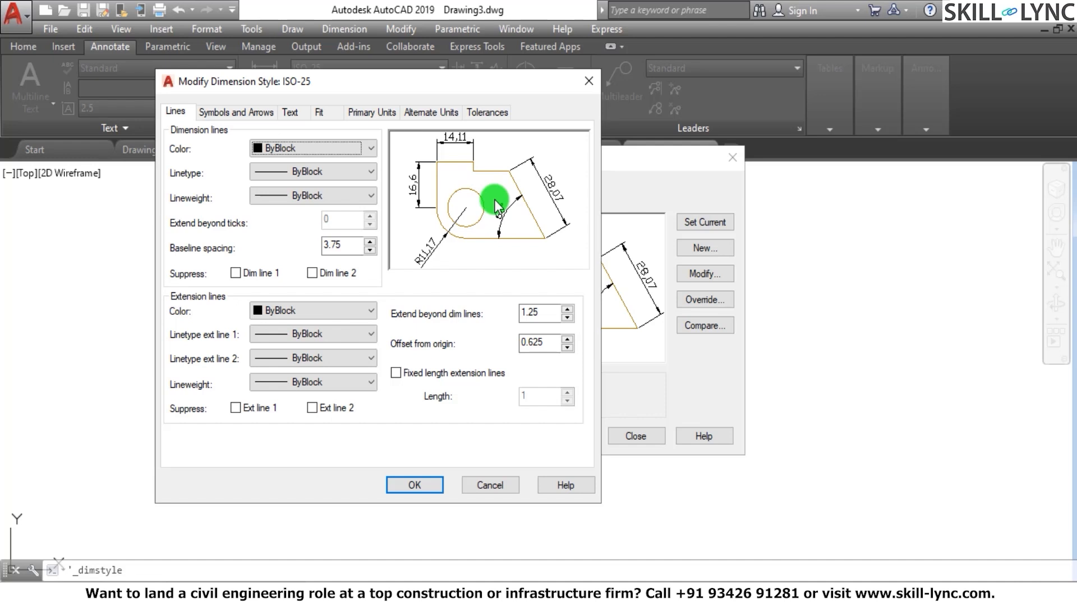
left_click(364, 148)
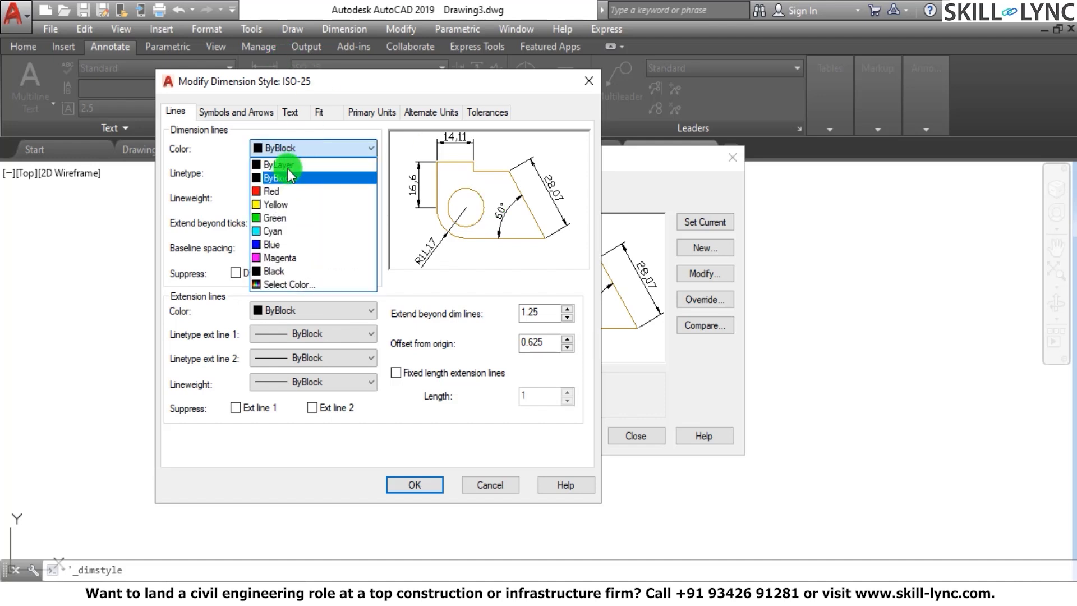
left_click(283, 190)
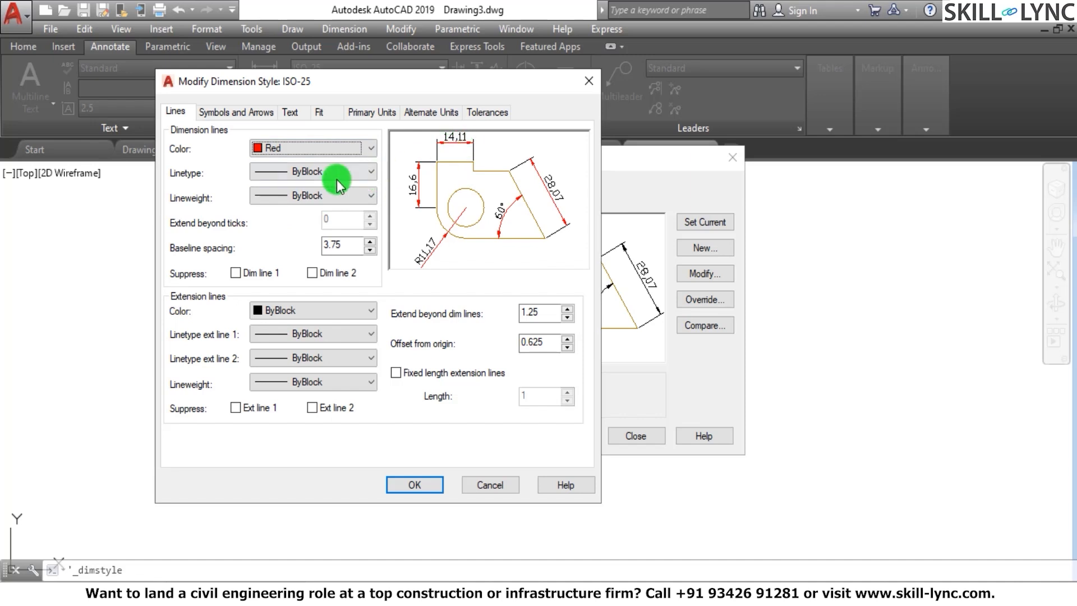
Load the ACAD_ISO02W100 ISO dash linetype and assign it to the ISO-25 style's dimension lines
left_click(315, 173)
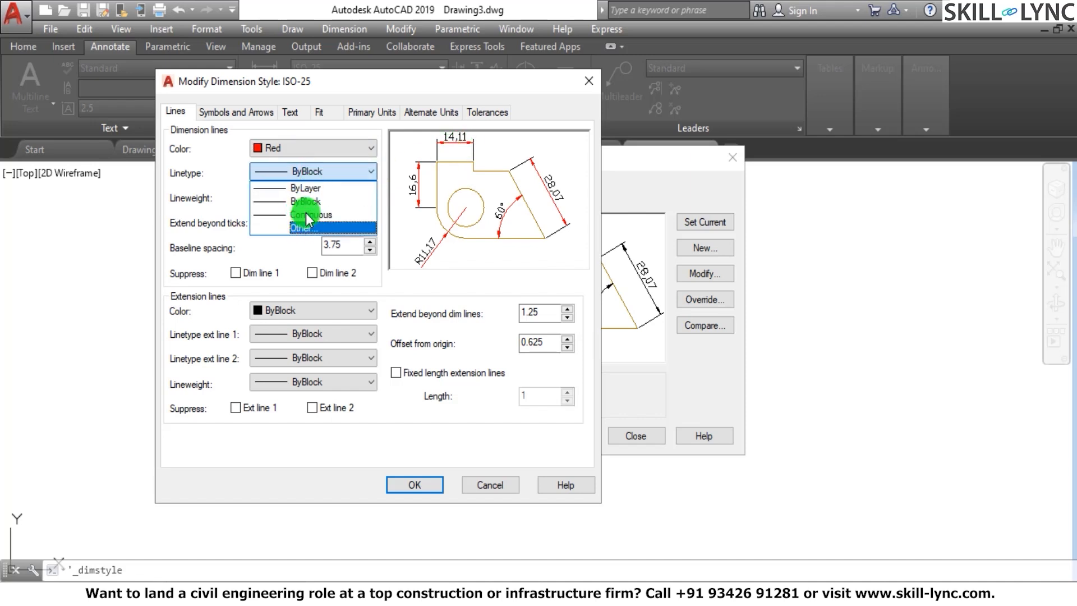
left_click(305, 226)
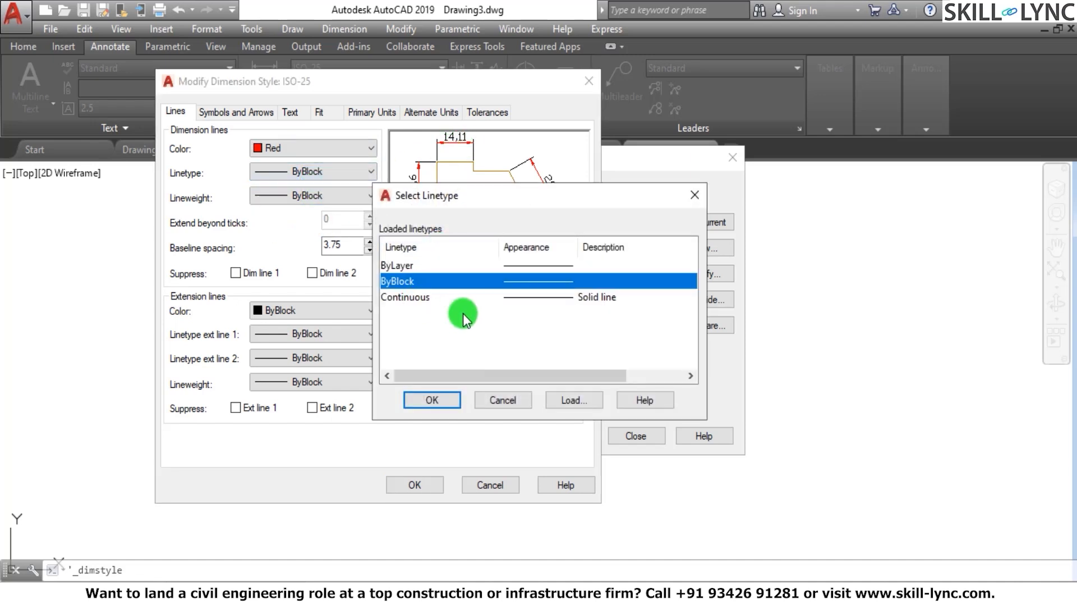
left_click(574, 399)
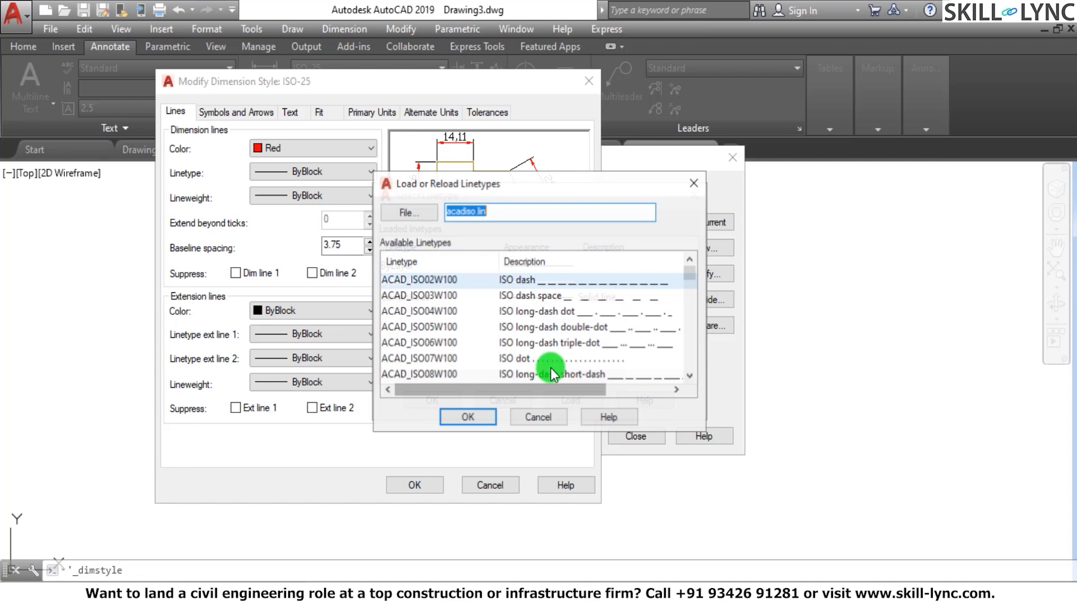
left_click(510, 277)
left_click(467, 417)
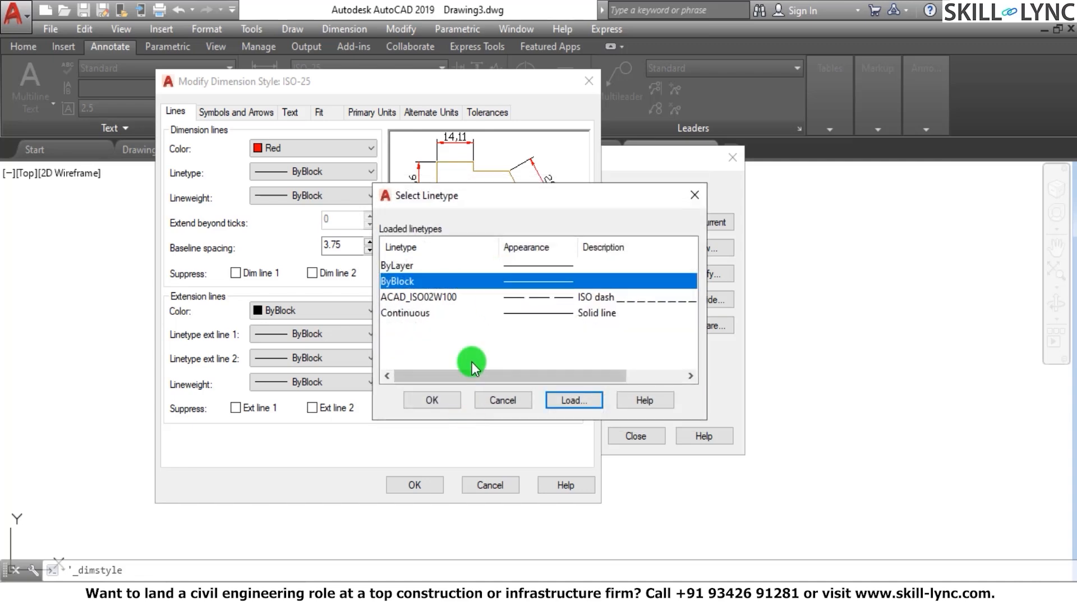
left_click(435, 299)
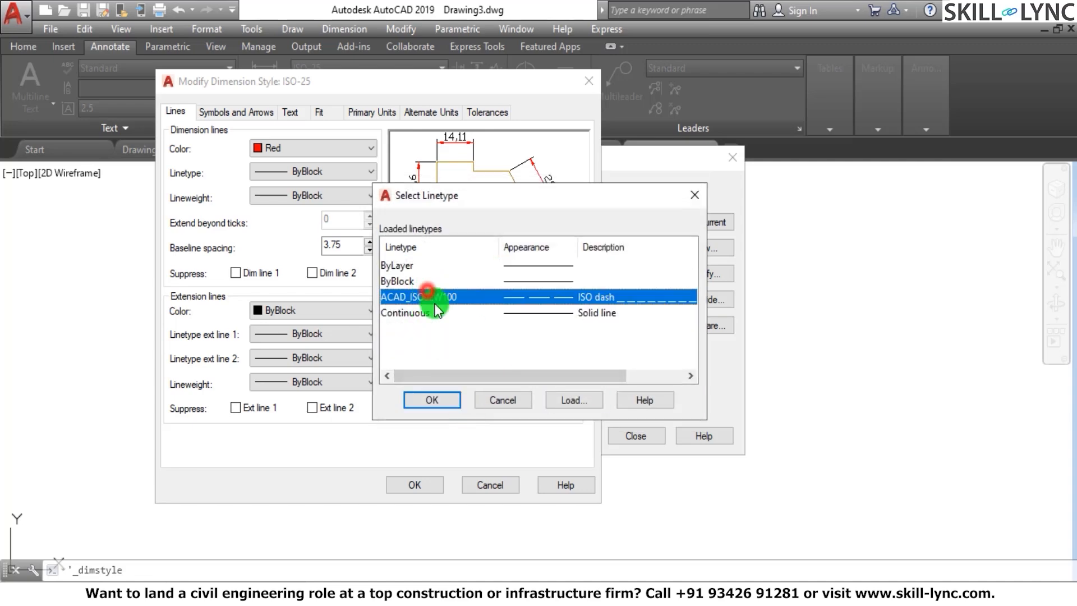
left_click(430, 400)
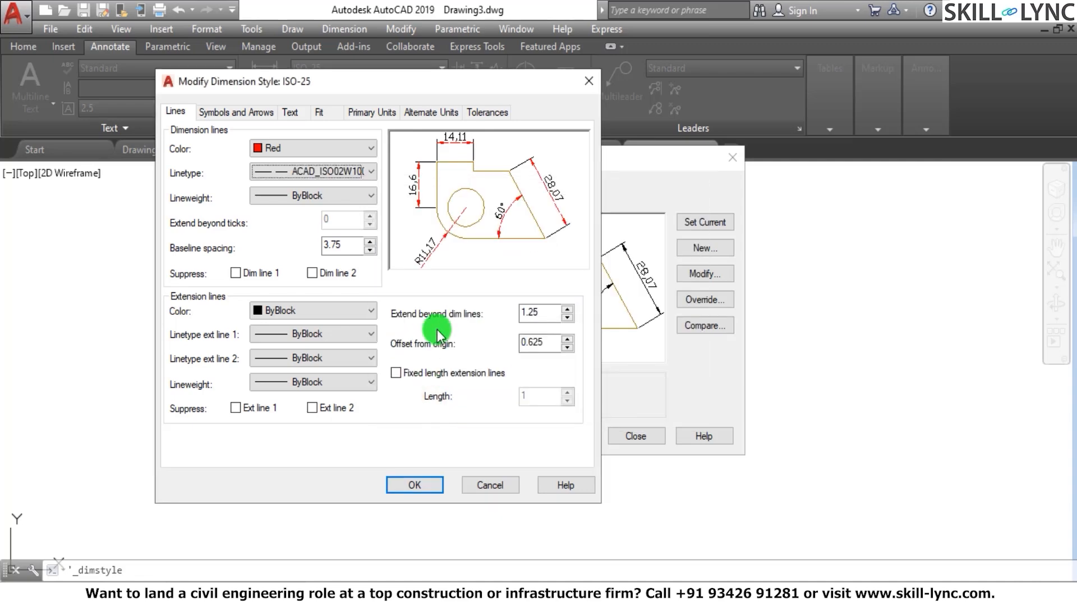
Set both the linetype and the lineweight of the ISO-25 style's dimension lines to ByLayer
left_click(353, 170)
left_click(322, 187)
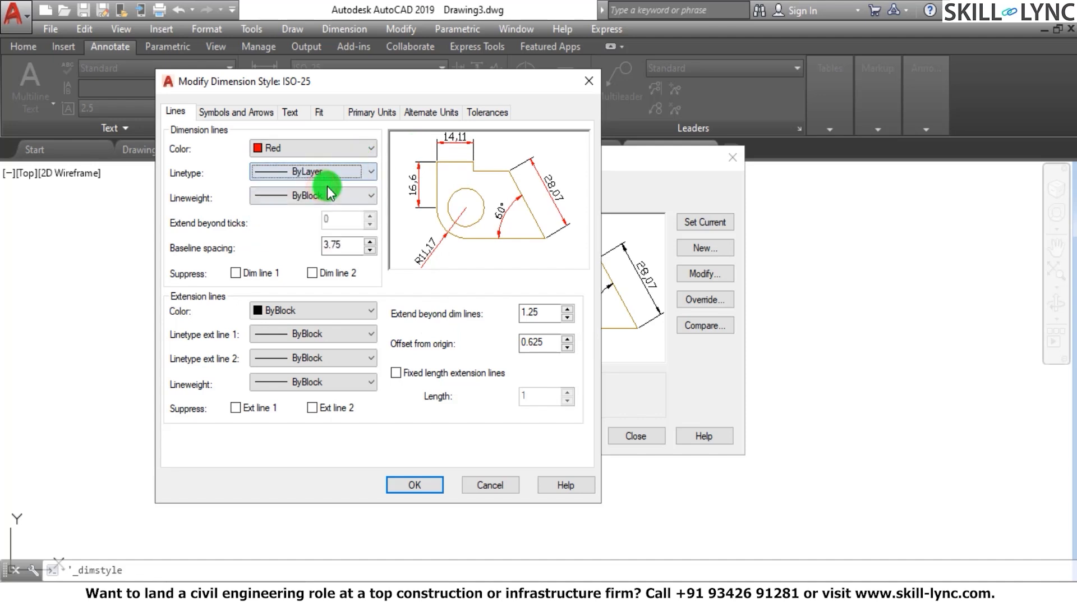
left_click(324, 197)
left_click(314, 212)
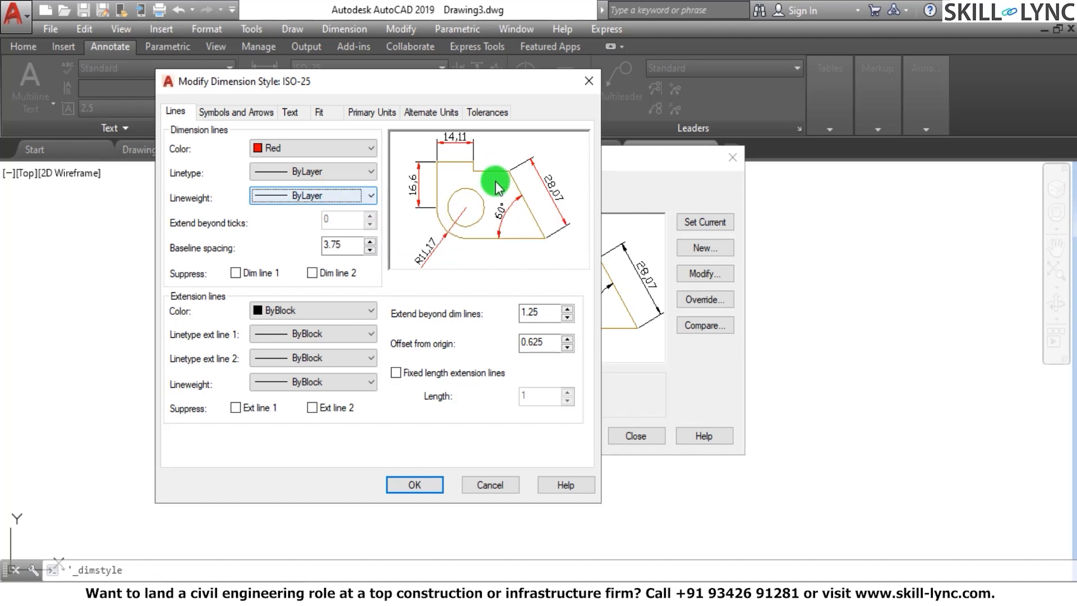
Check the baseline spacing setting, try suppressing dimension lines 1 and 2 in the ISO-25 style, and restore both
left_click(339, 226)
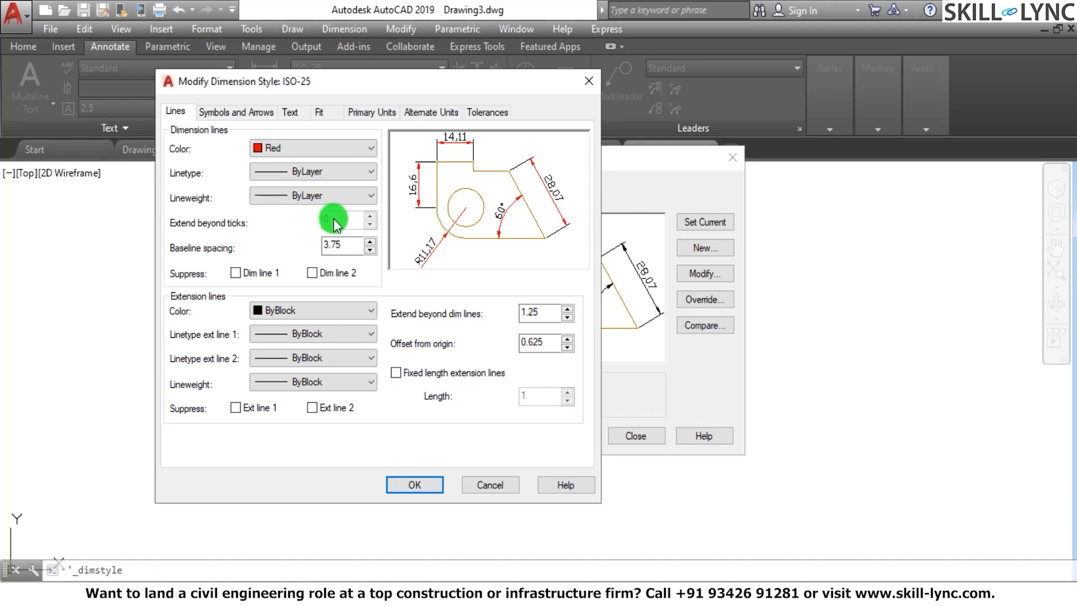
left_click_drag(359, 245, 315, 246)
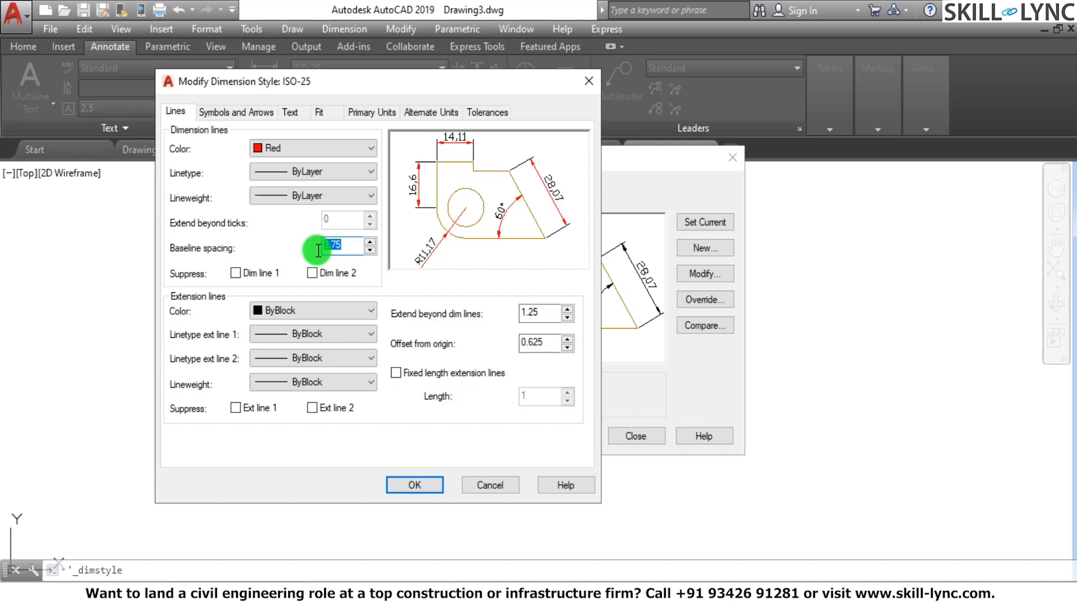
left_click(236, 273)
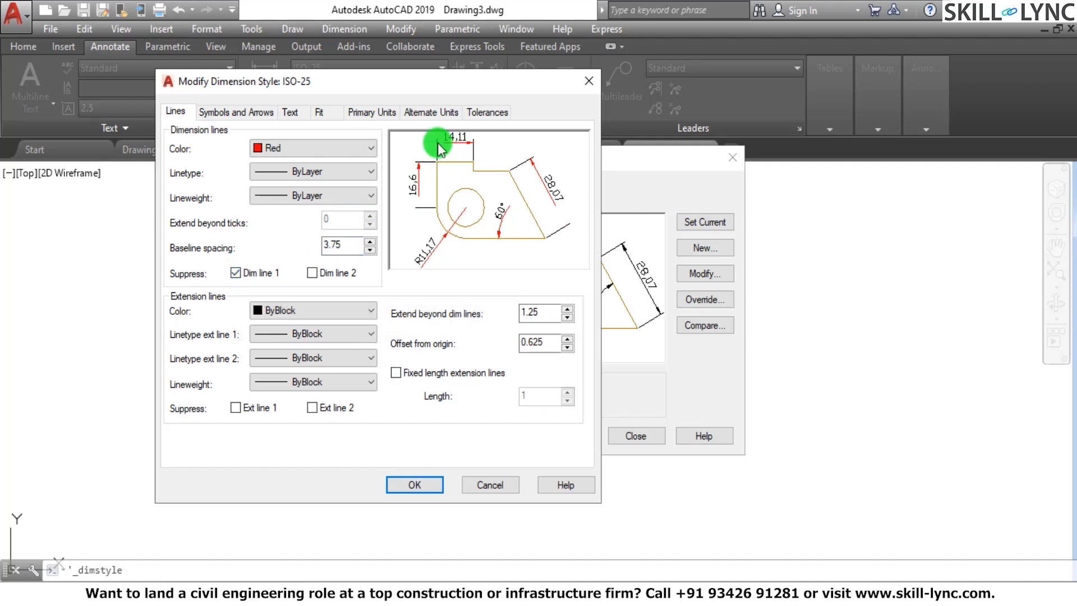
left_click(318, 273)
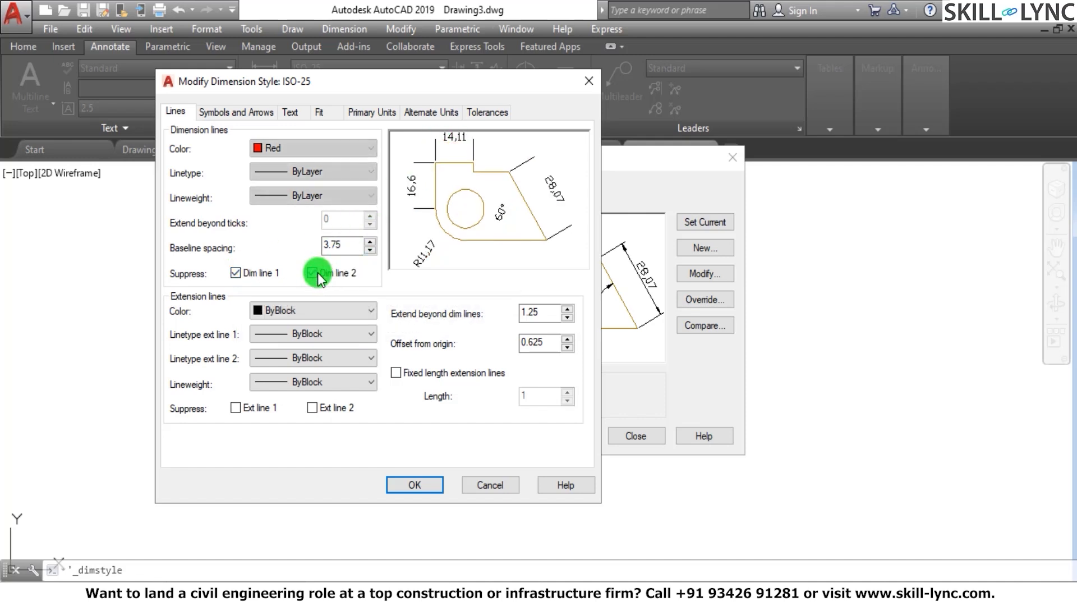
left_click(313, 274)
left_click(243, 275)
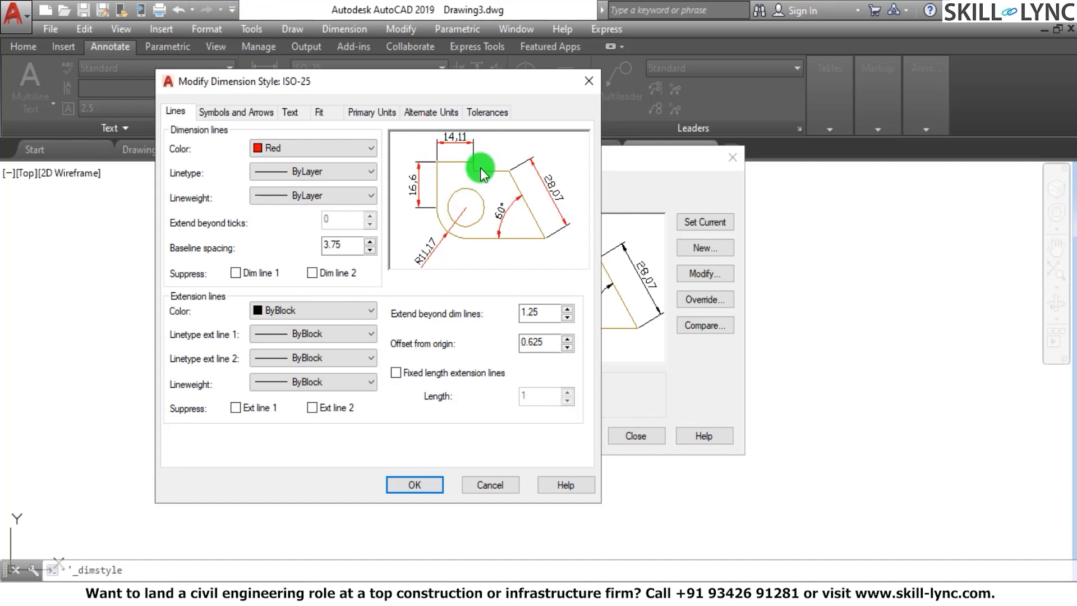
Set the color of the ISO-25 style's extension lines to Green
left_click(288, 310)
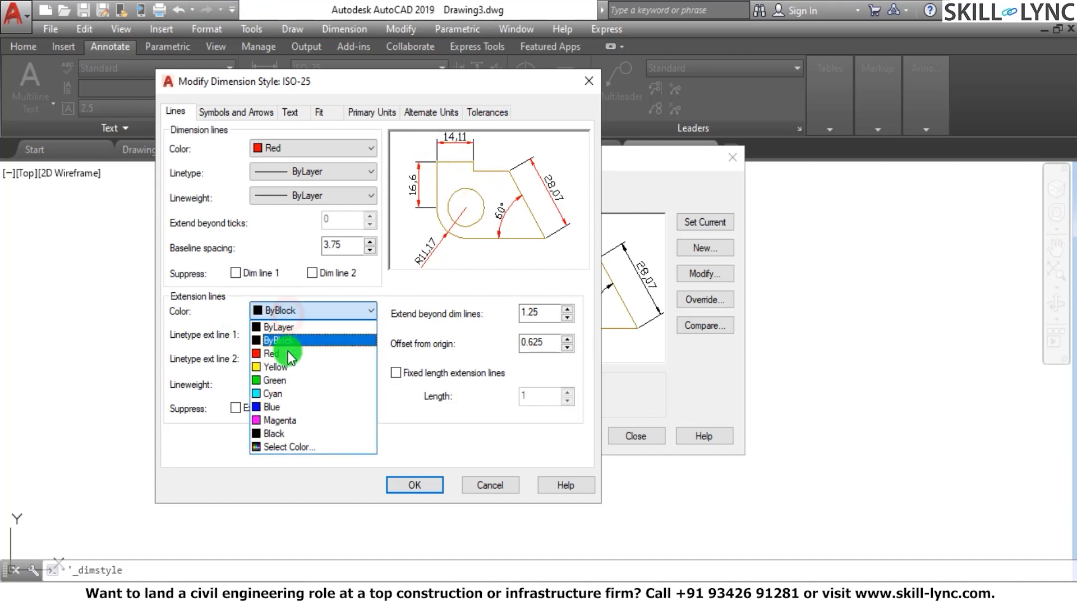
left_click(283, 379)
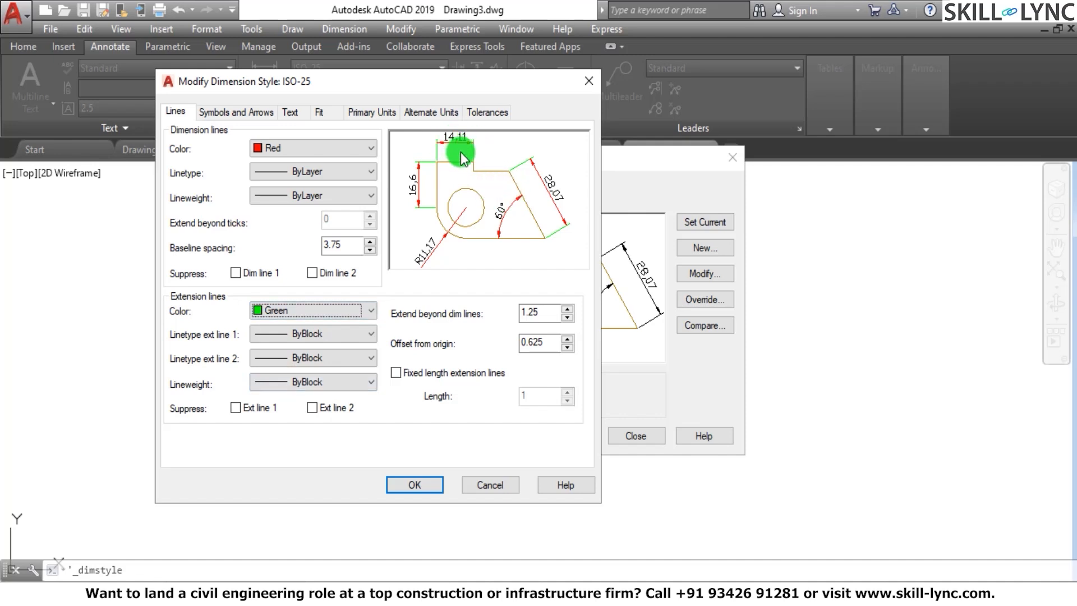
Try the ACAD_ISO02W100 linetype for extension line 1, Continuous for extension line 2, and a 0.60 mm extension line lineweight
left_click(305, 332)
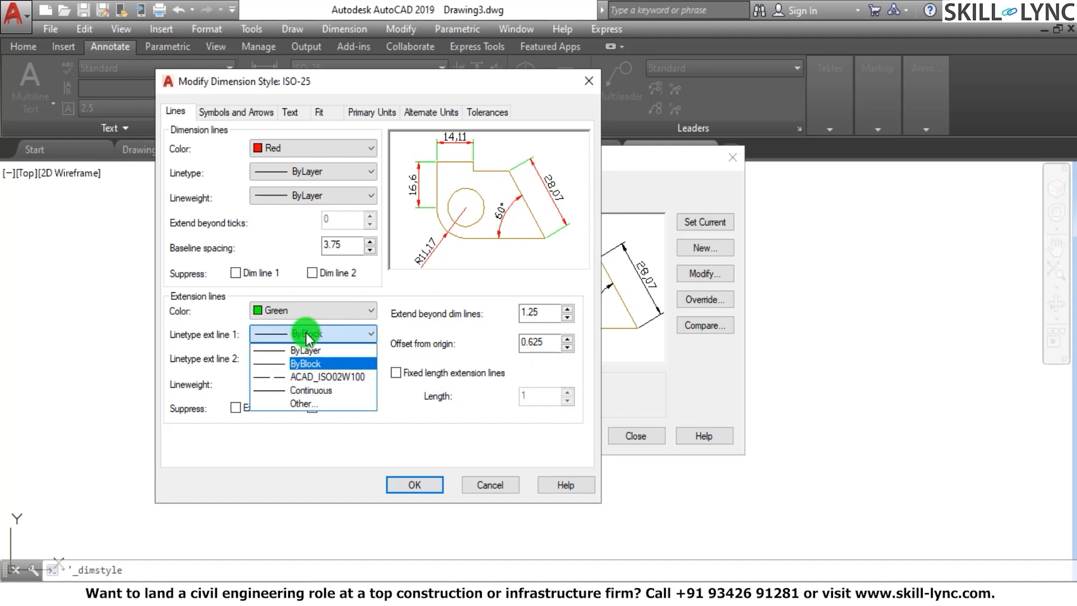
left_click(313, 381)
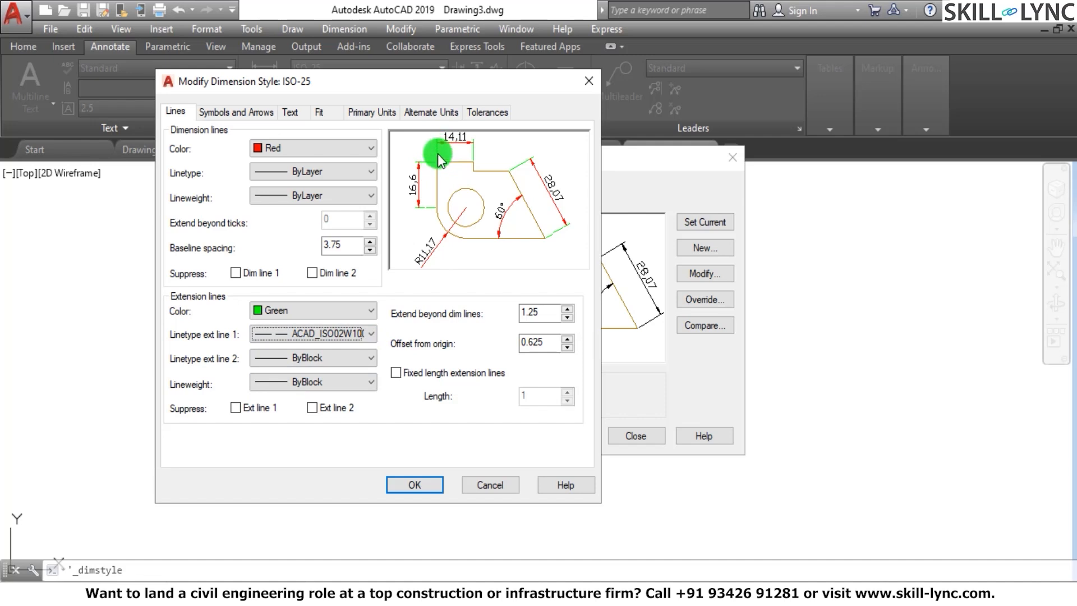
left_click(304, 364)
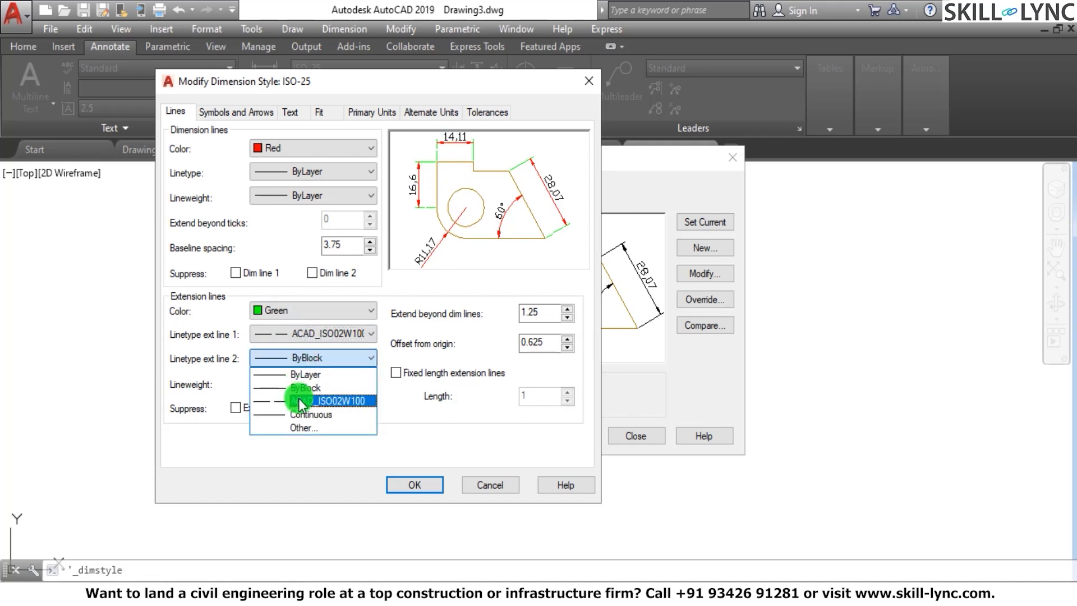
left_click(299, 414)
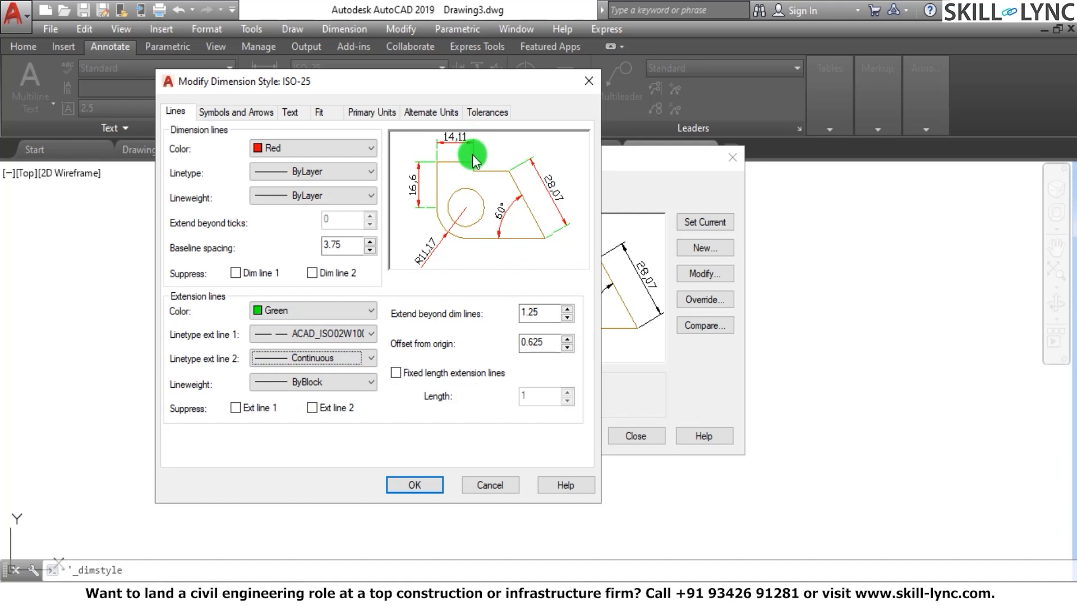
left_click(341, 383)
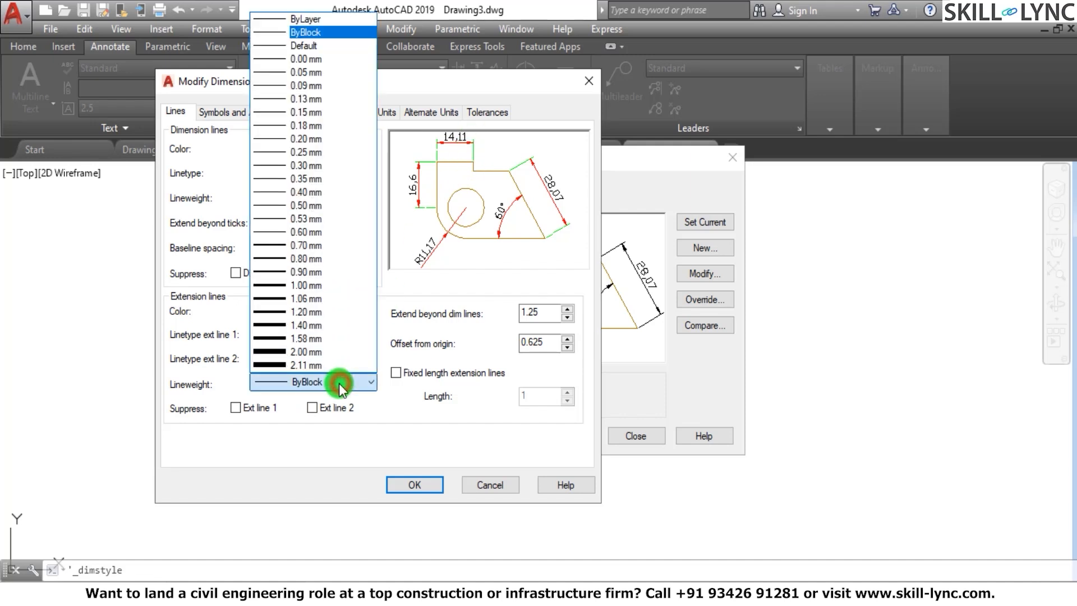
left_click(327, 223)
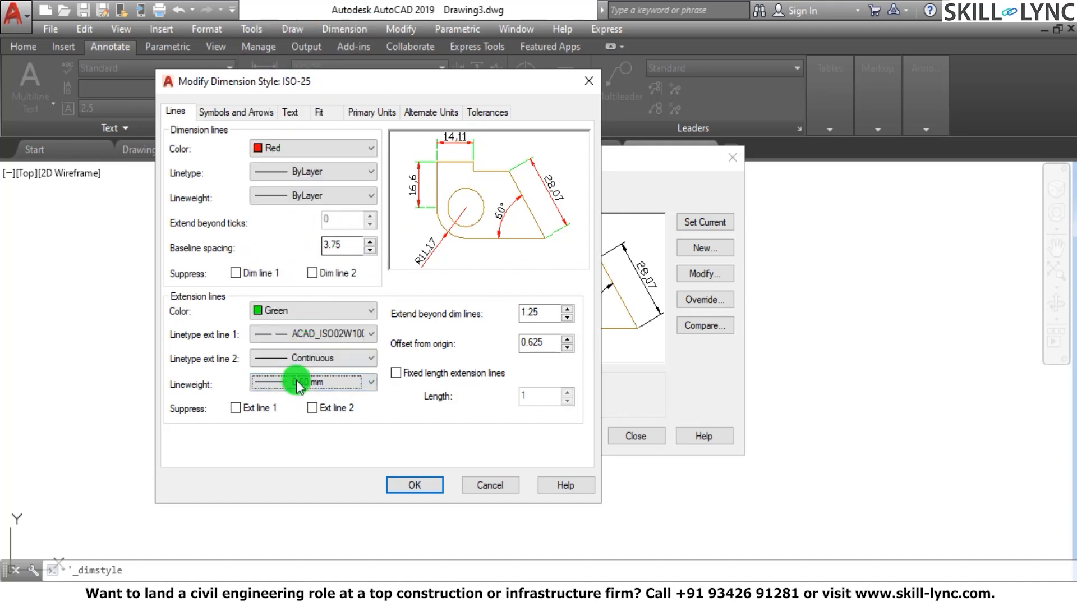
Set the linetypes of extension lines 1 and 2 and the extension line lineweight to ByLayer
left_click(314, 335)
left_click(306, 349)
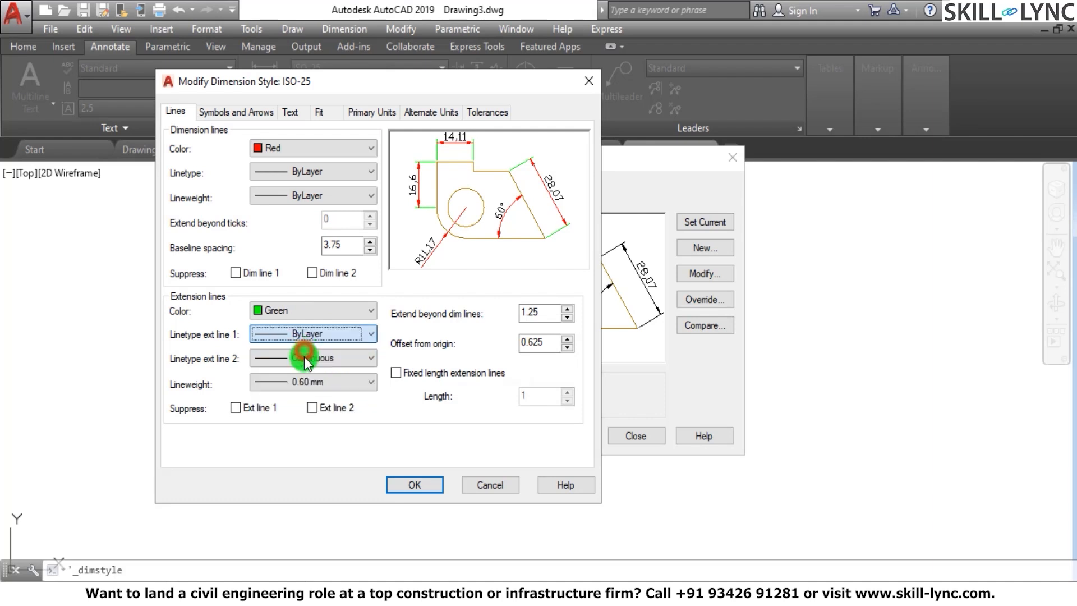
left_click(306, 358)
left_click(302, 375)
left_click(302, 381)
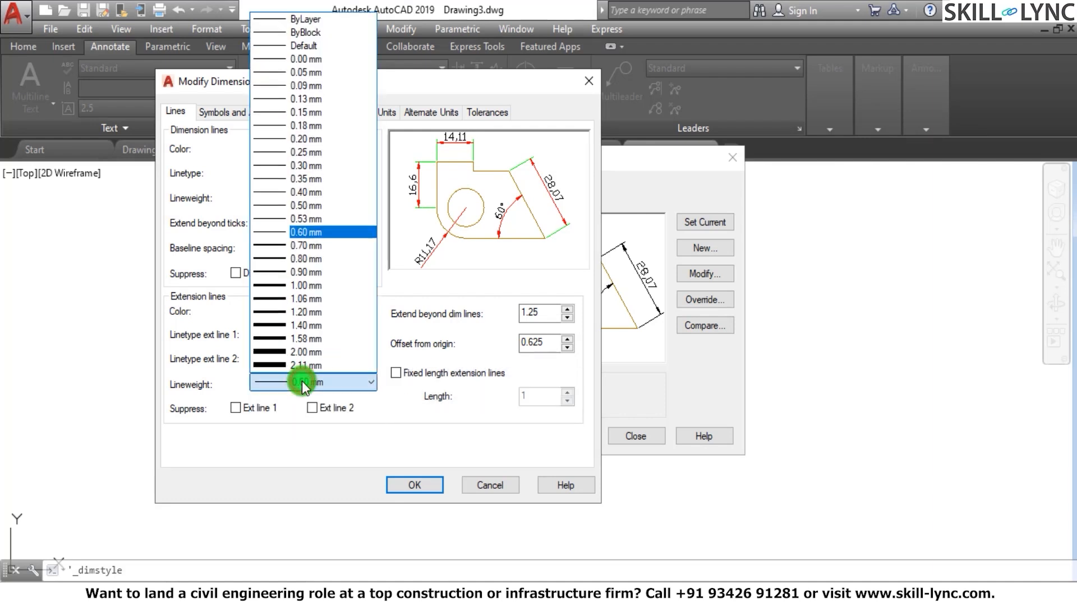
left_click(306, 20)
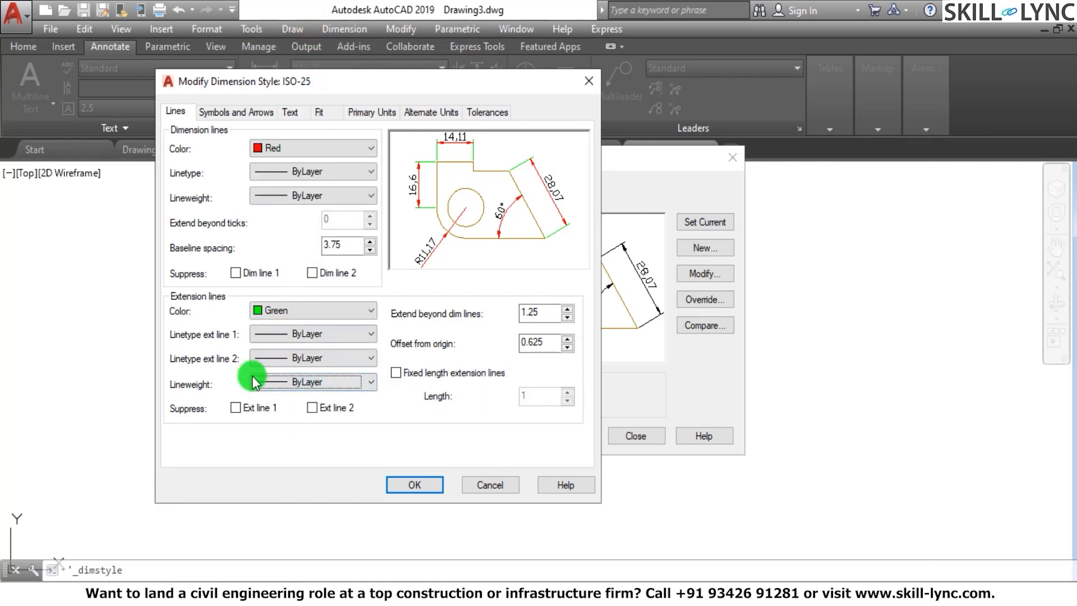
Try suppressing extension lines 1 and 2 in the ISO-25 style, and restore both
left_click(241, 406)
left_click(236, 407)
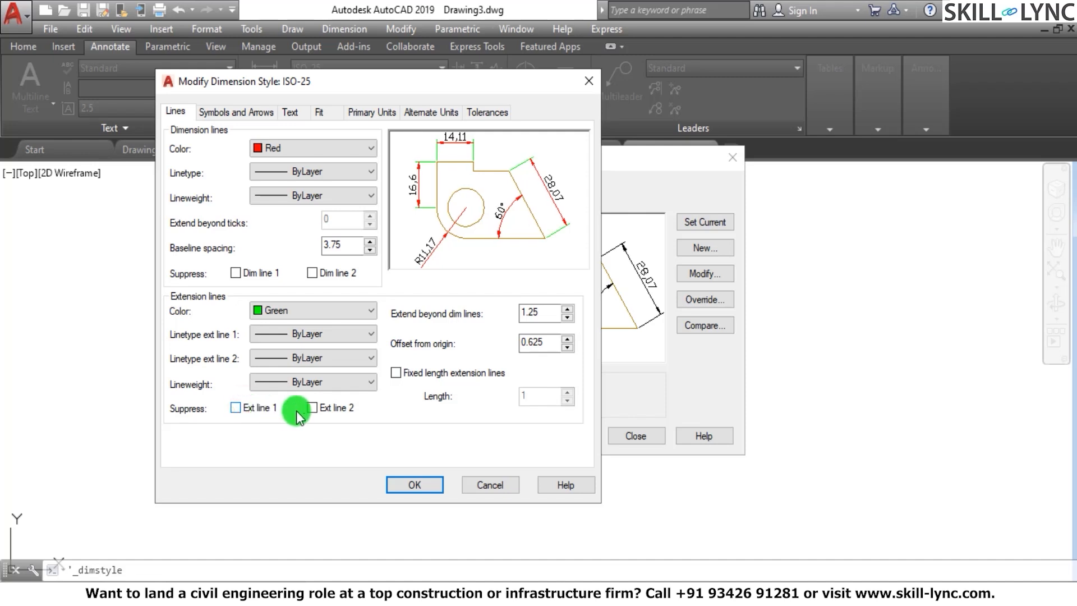
left_click(312, 408)
left_click(236, 408)
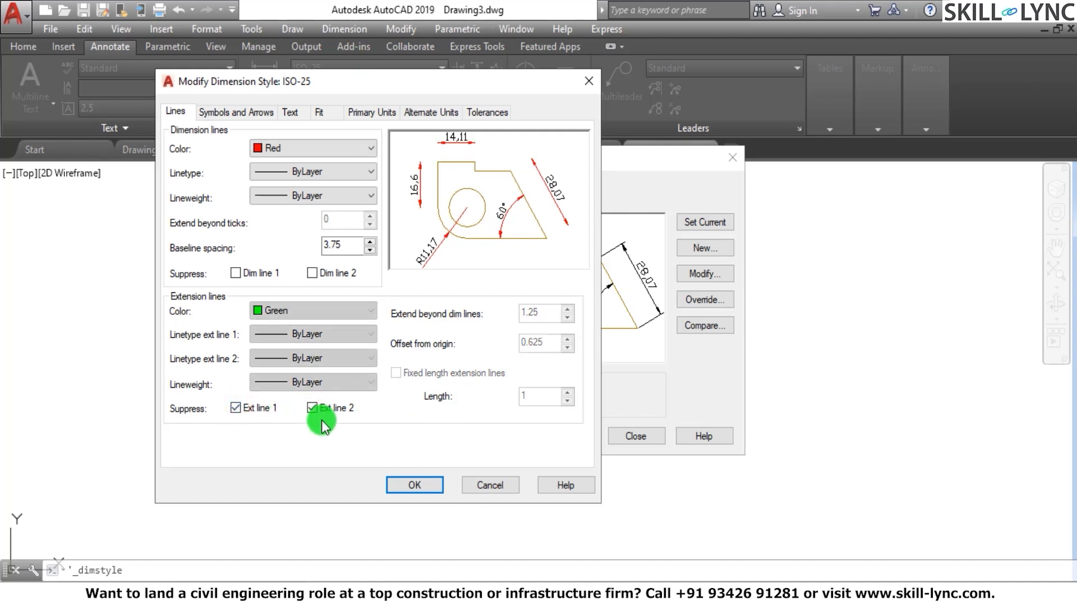
left_click(313, 408)
left_click(240, 408)
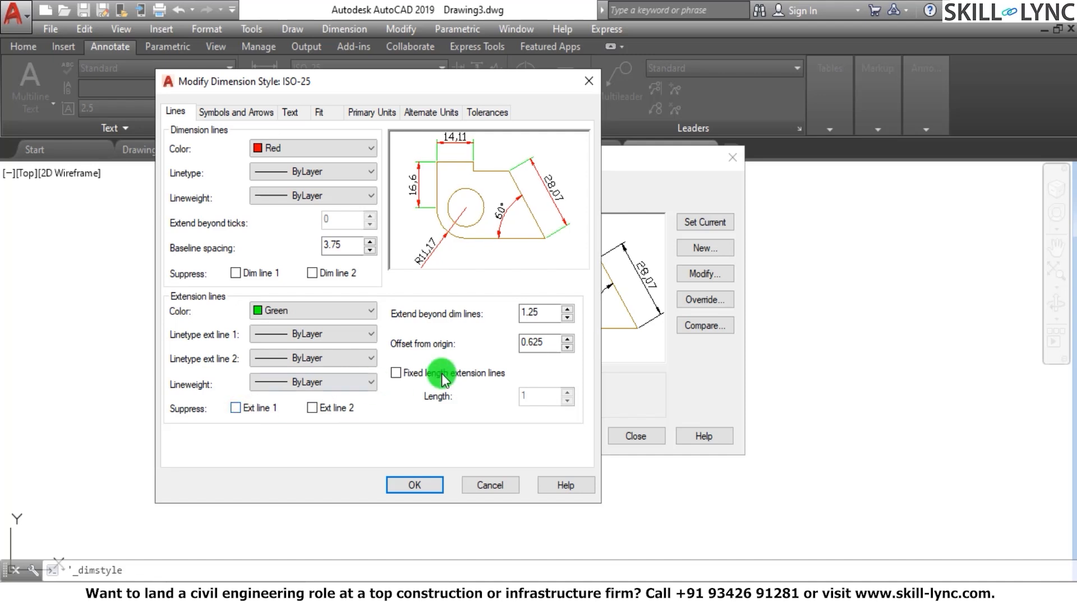
left_click(248, 405)
left_click(309, 408)
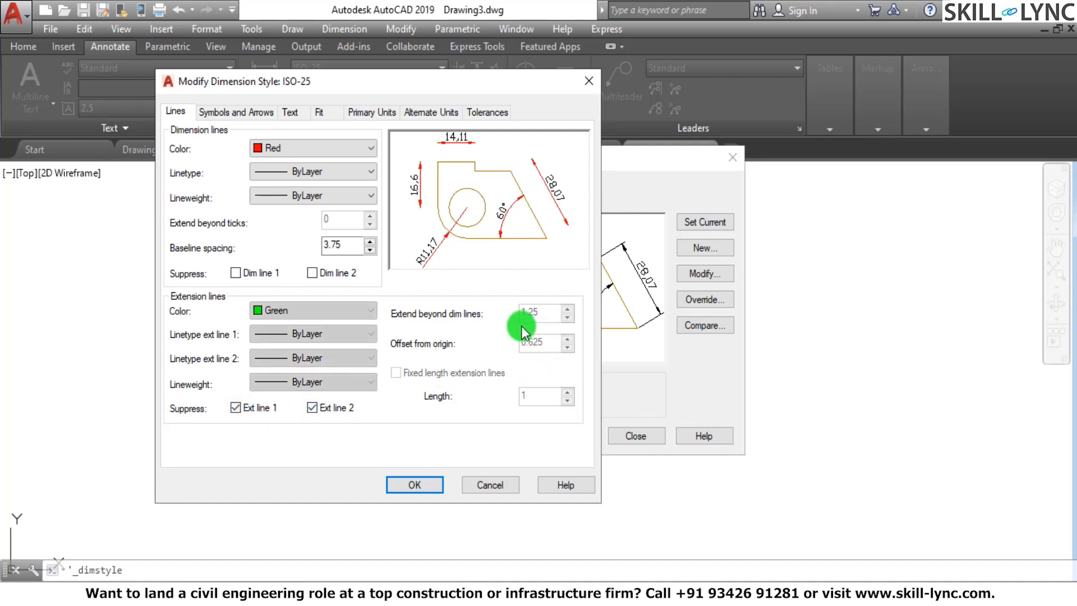
left_click(323, 406)
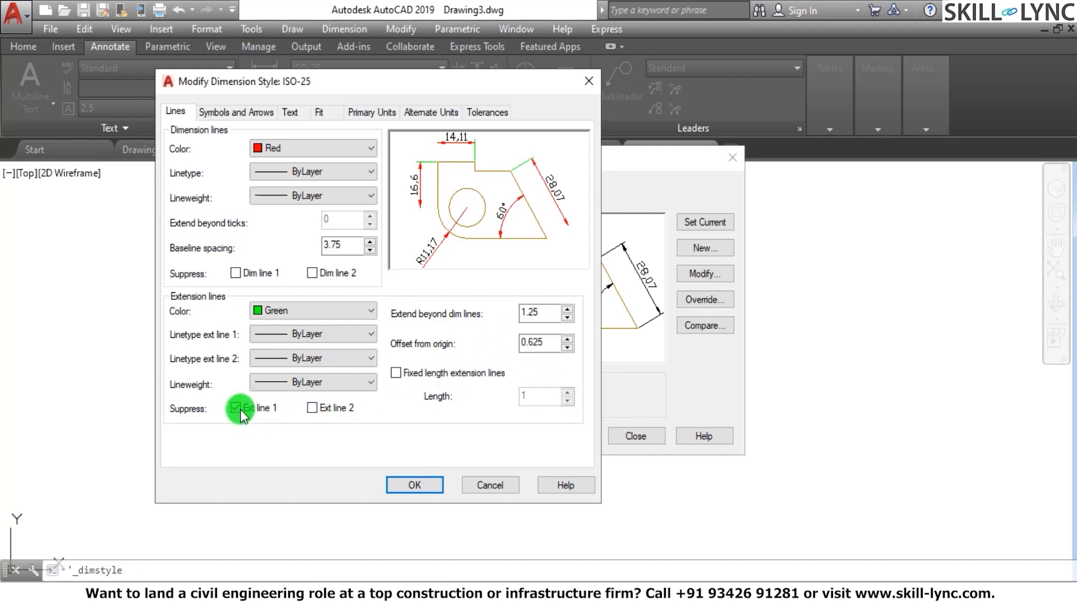
left_click(240, 409)
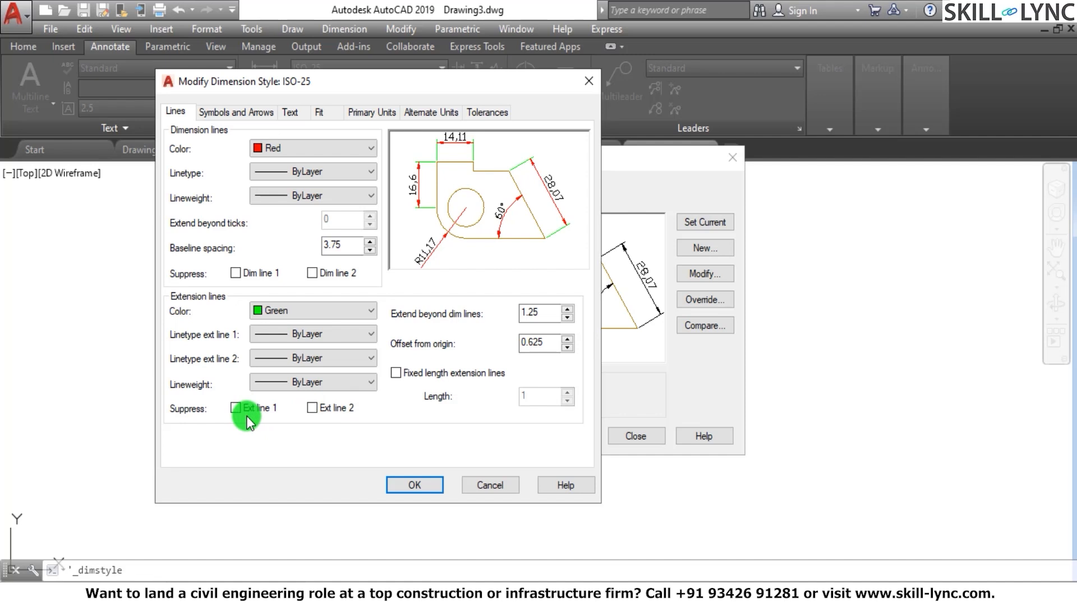
Check the extension lines' extension beyond dimension lines and offset from origin, and try fixed length extension lines before turning that option off
left_click(540, 310)
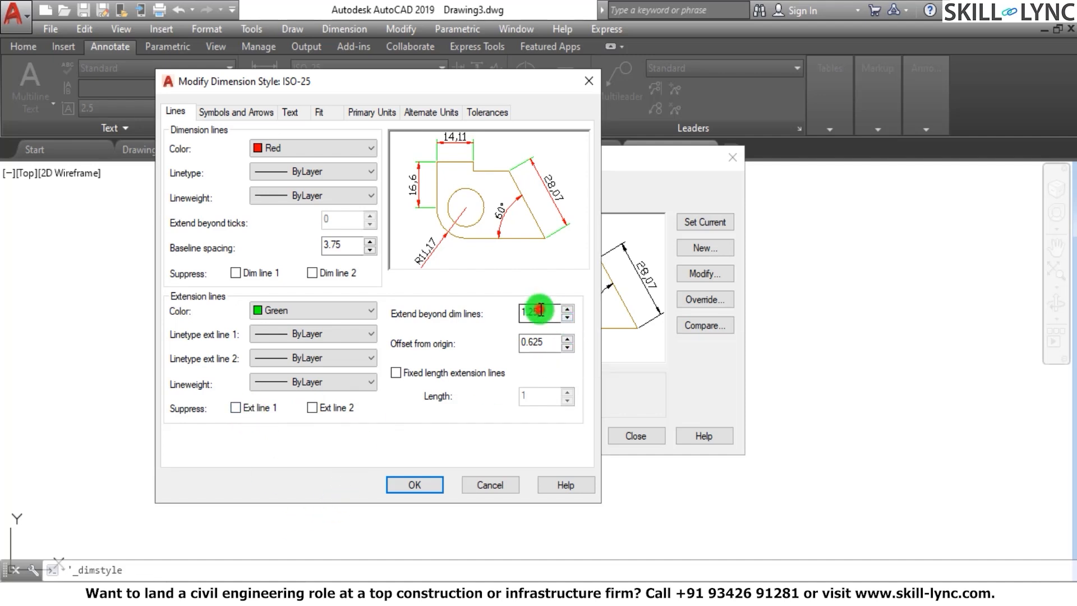
double_click(540, 309)
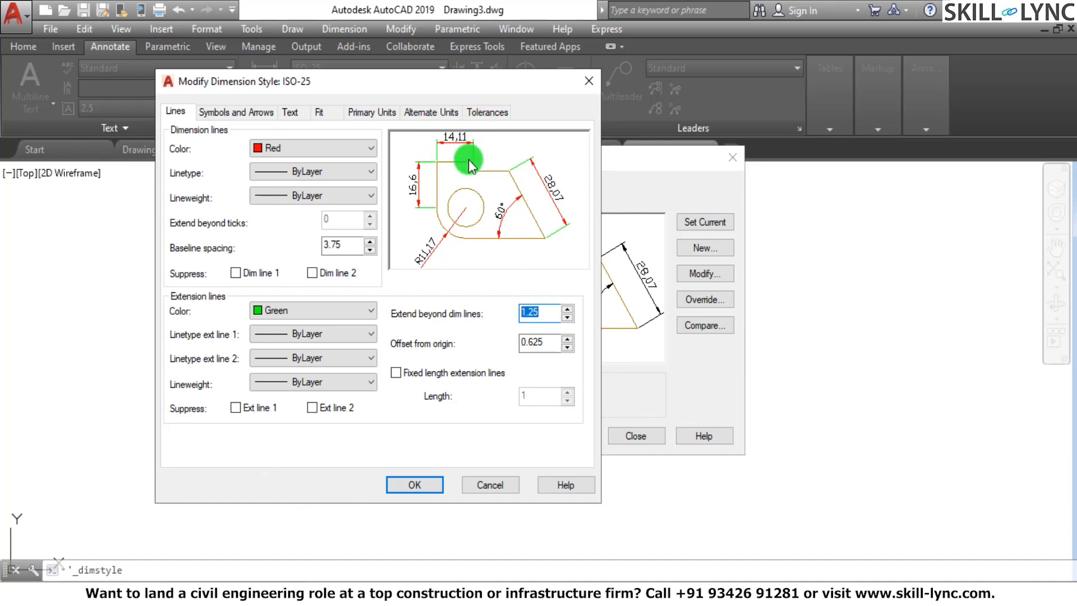
double_click(542, 341)
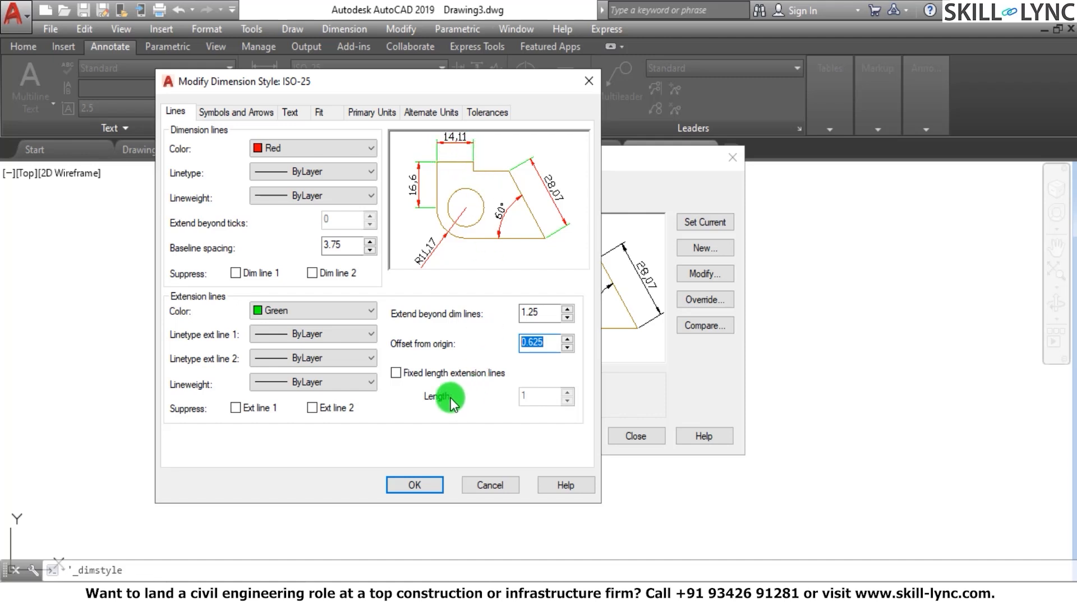
left_click(402, 371)
double_click(526, 396)
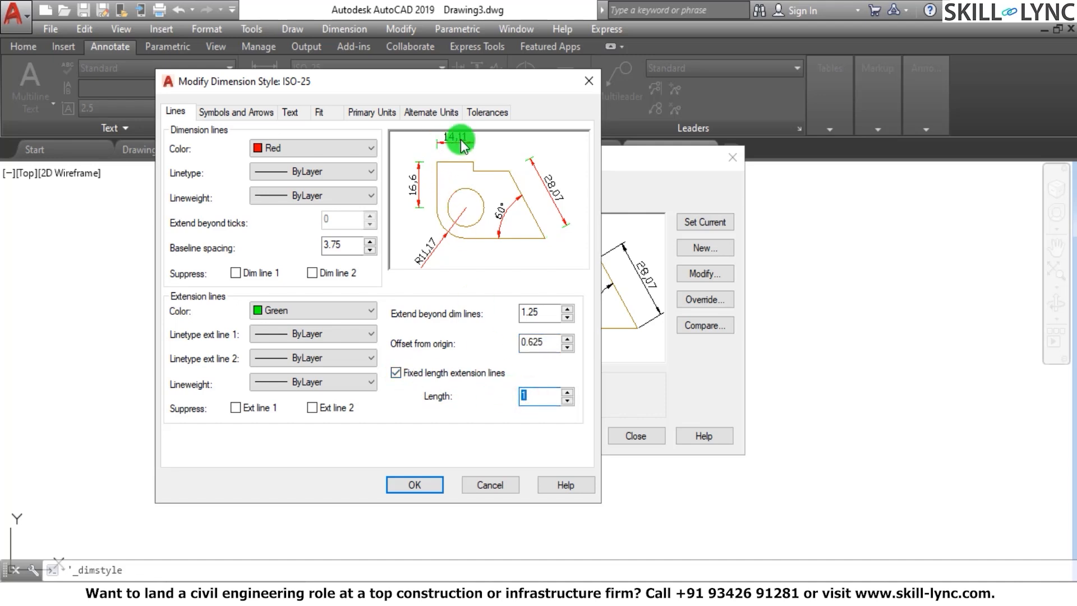
left_click(396, 372)
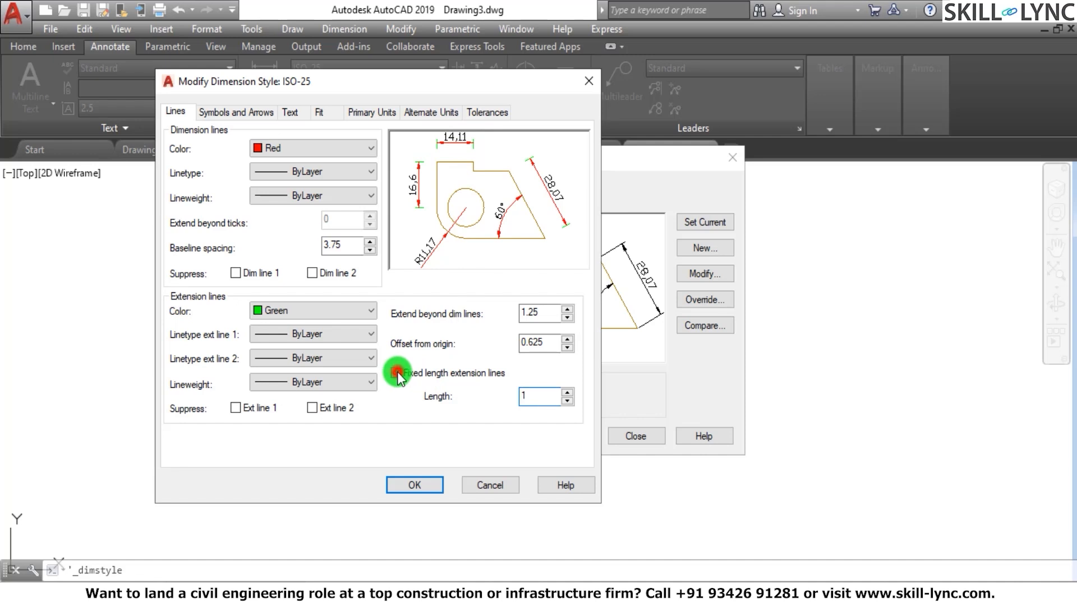
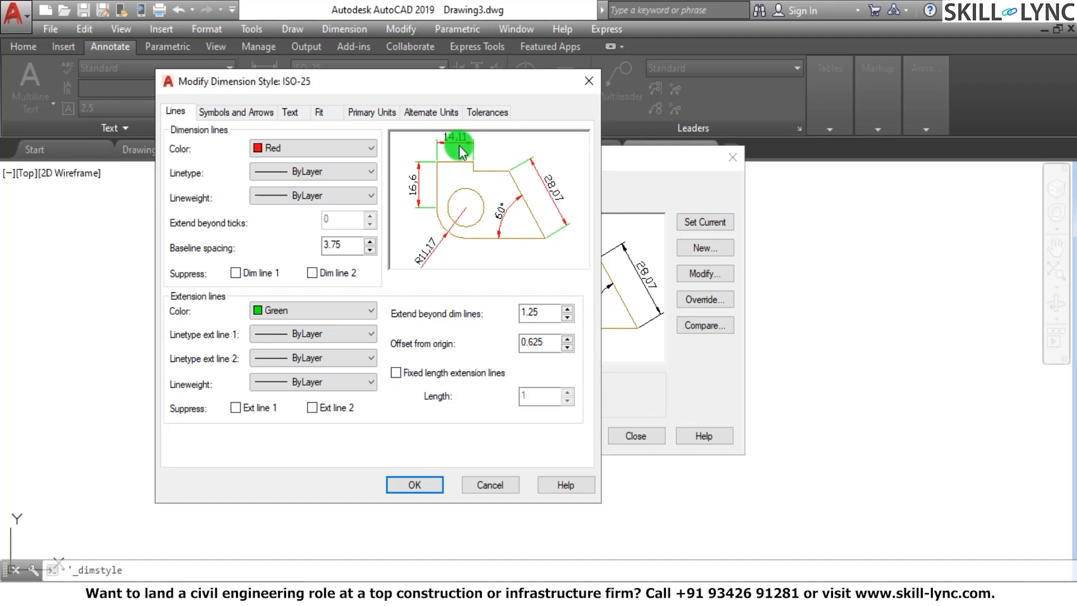
Set the ISO-25 style's first and second arrowheads to Architectural tick and check the dimension line options this affects
left_click(250, 115)
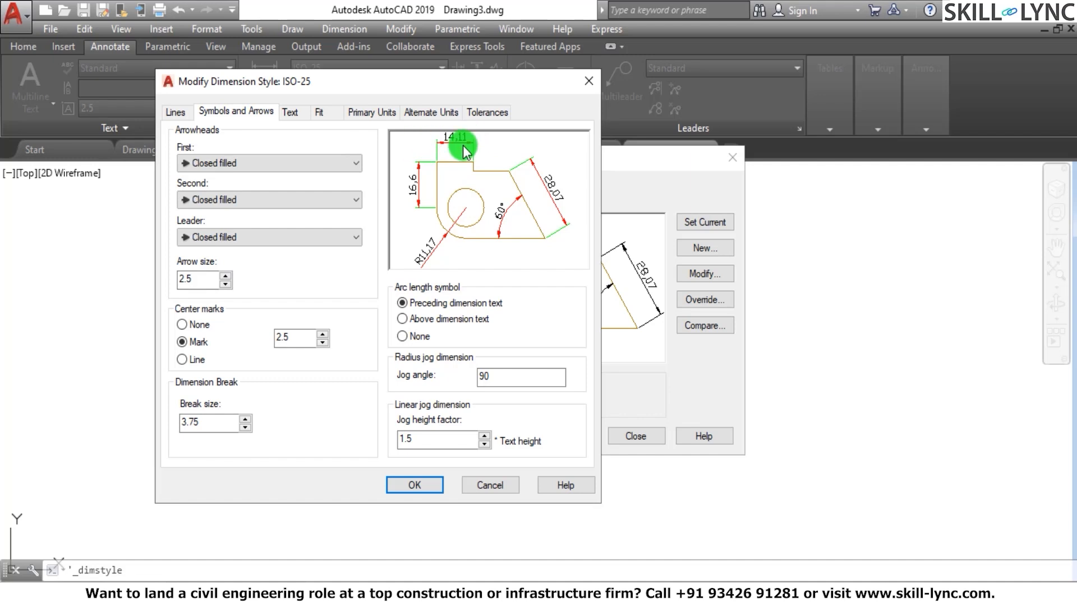
left_click(292, 159)
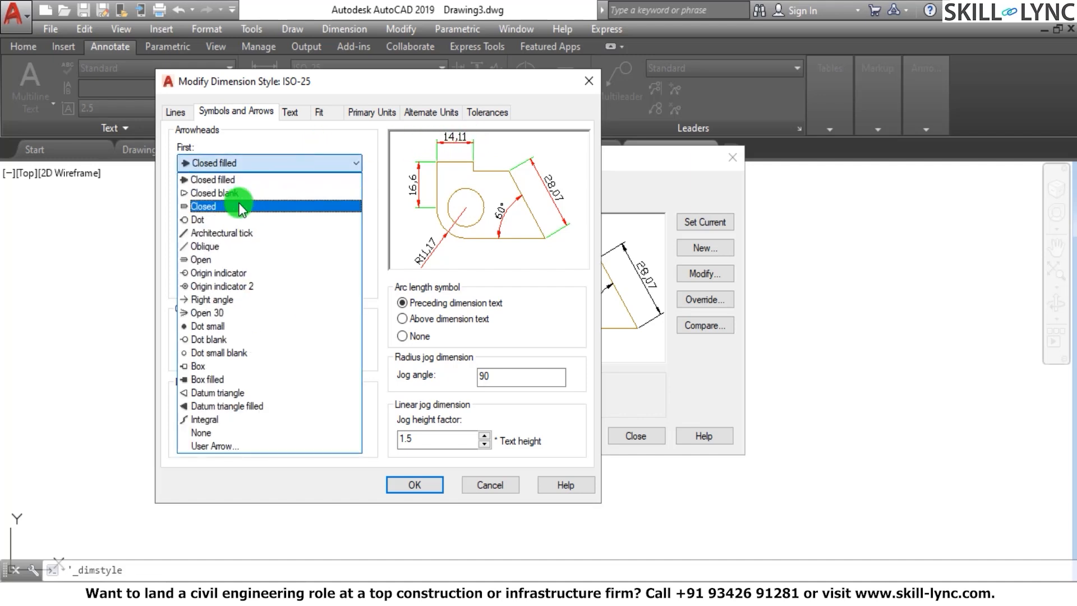
left_click(243, 230)
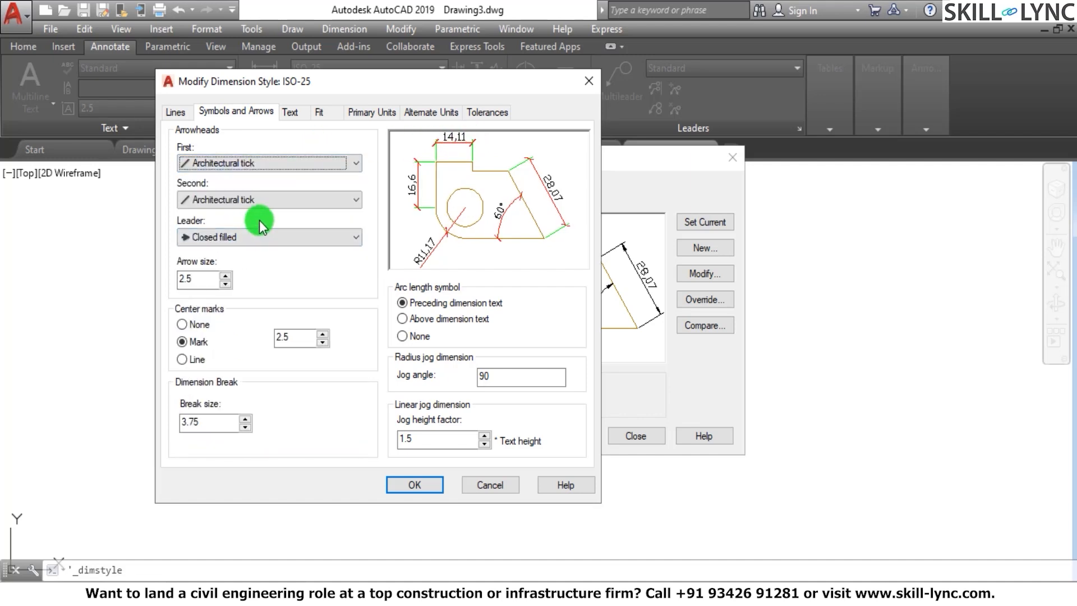
left_click(174, 111)
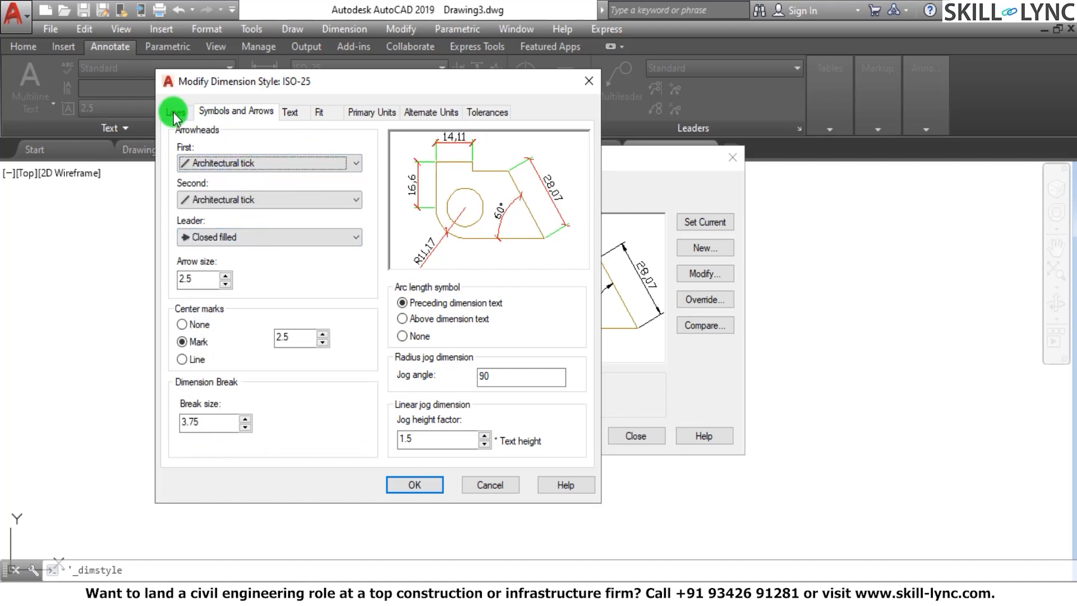
left_click(240, 115)
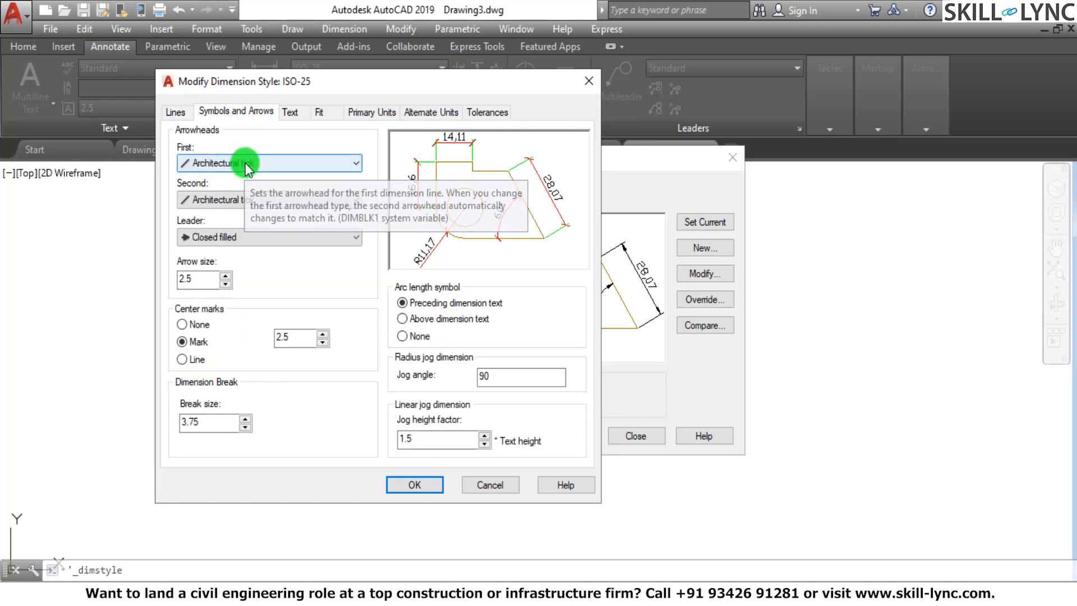
left_click(244, 162)
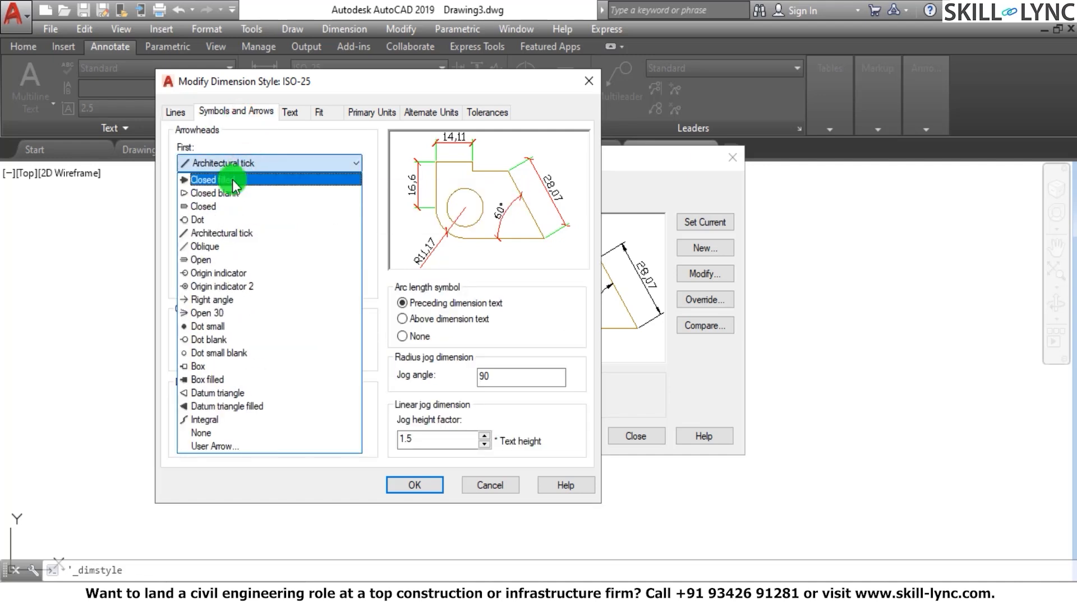
left_click(234, 231)
Set the dimension lines' extension beyond ticks to 1
left_click(175, 111)
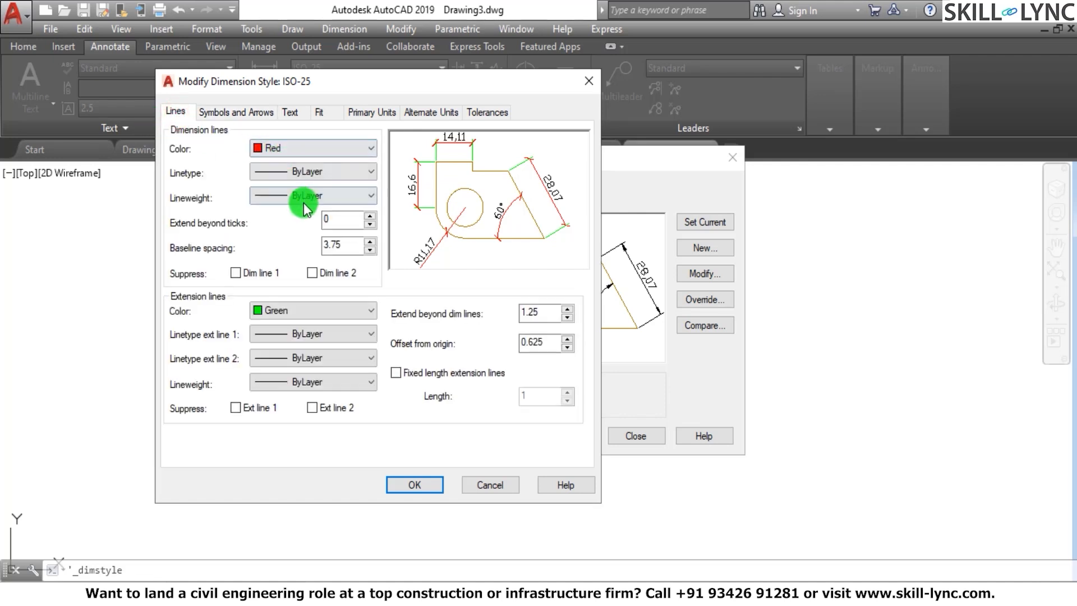
double_click(321, 220)
type("1")
left_click(352, 242)
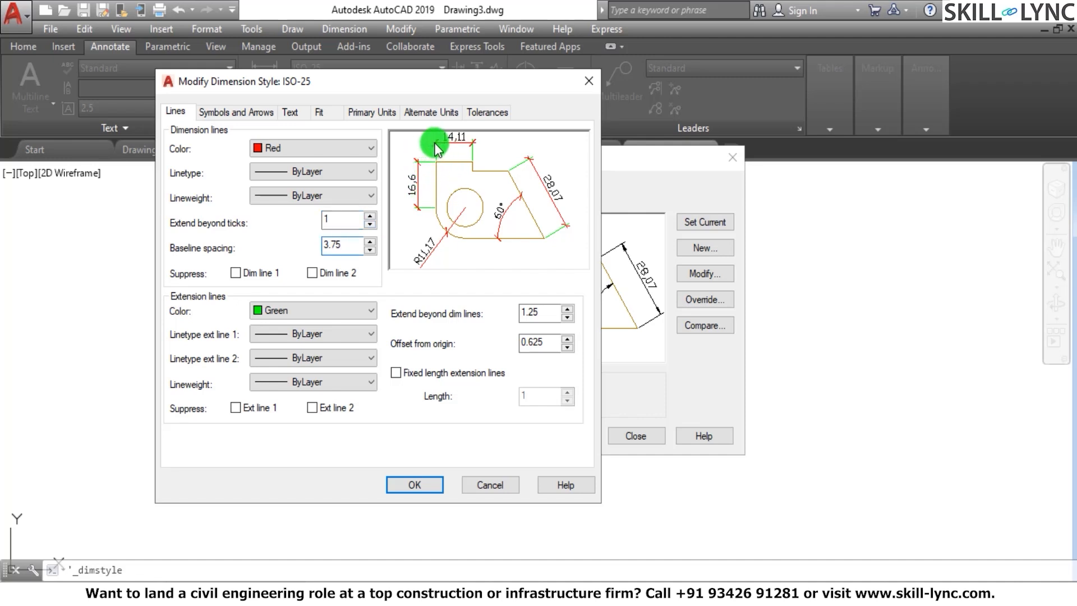
double_click(337, 219)
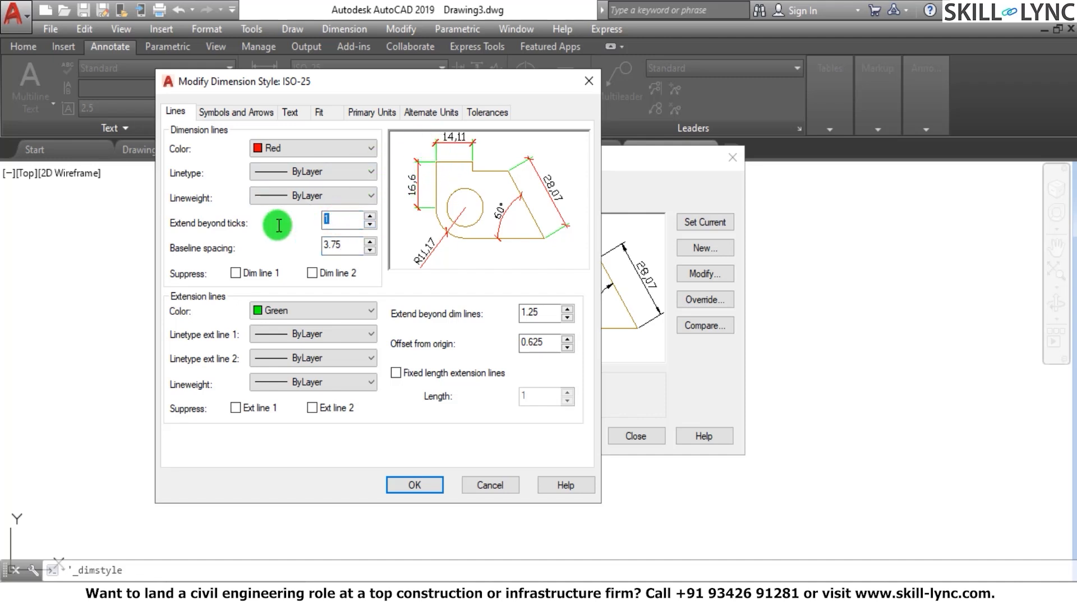
Try Oblique for the first and second arrowheads
left_click(248, 117)
left_click(248, 161)
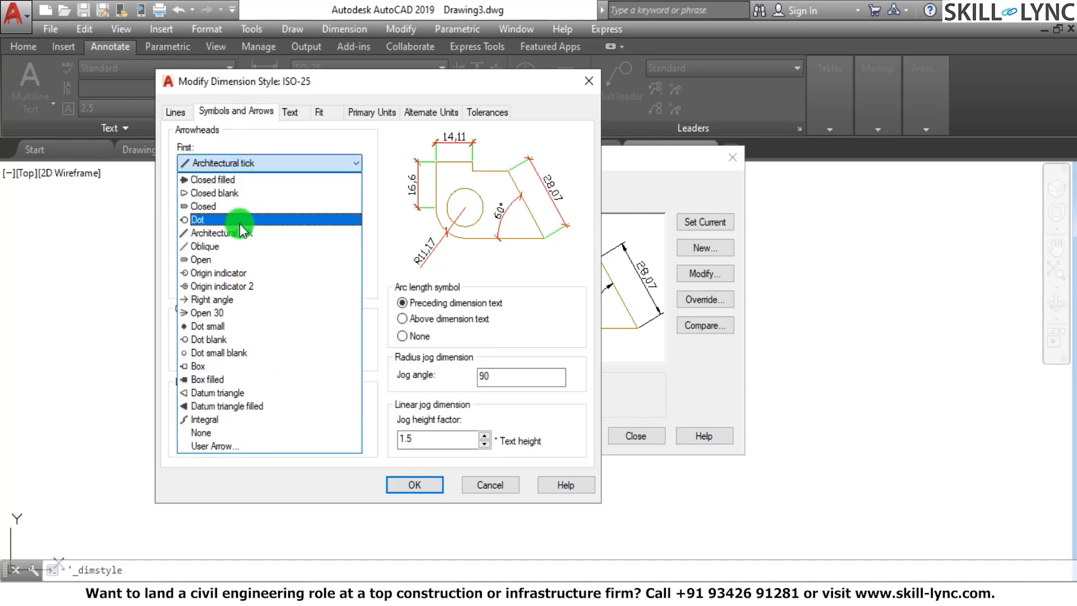
left_click(236, 247)
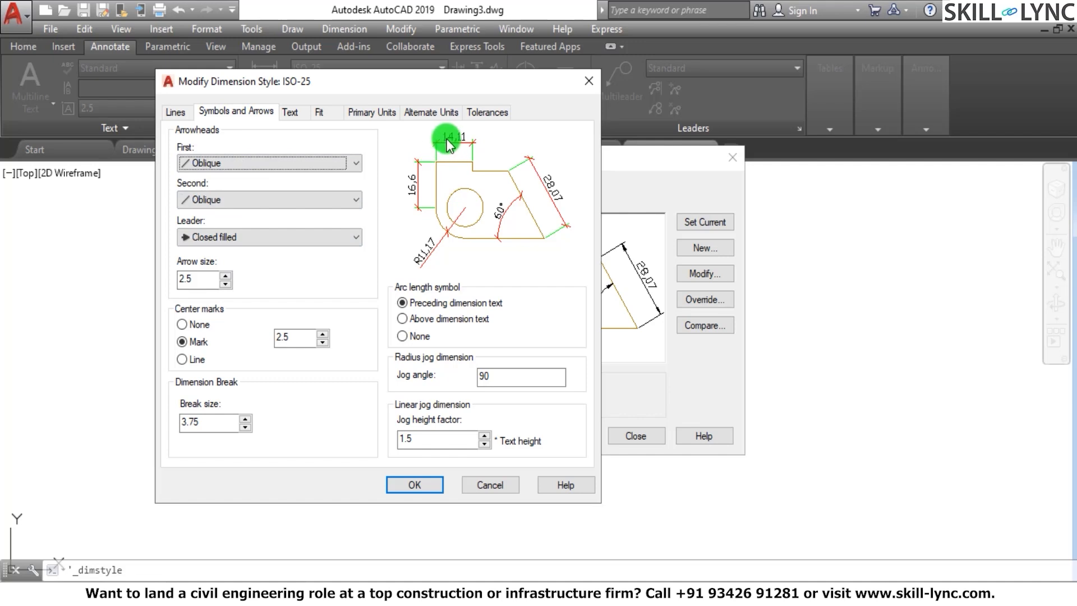
Try Closed blank for the leader arrowhead, and set it to Dot
left_click(244, 236)
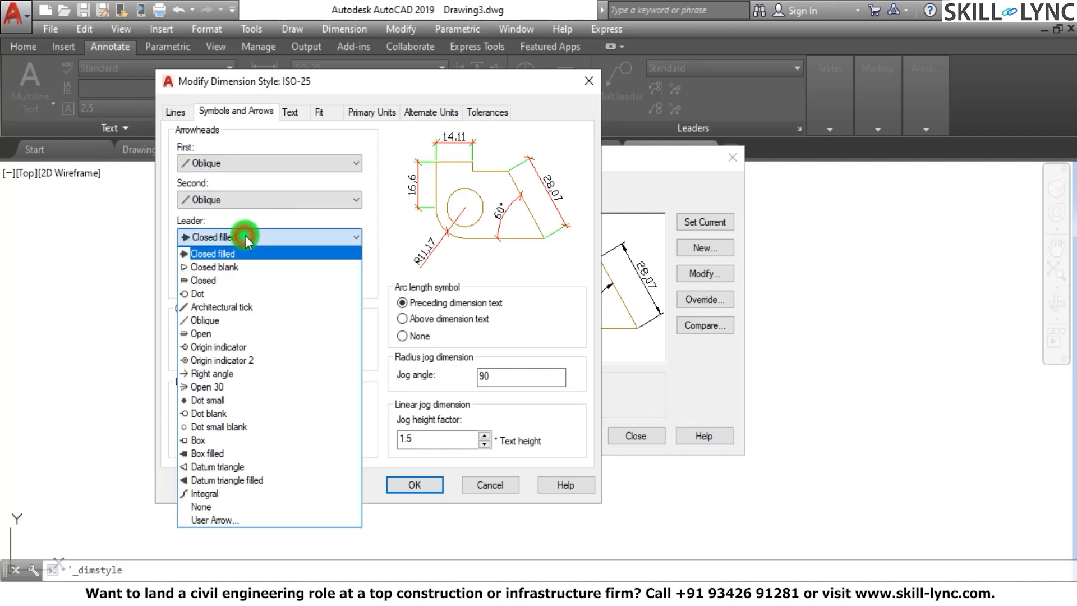
left_click(228, 269)
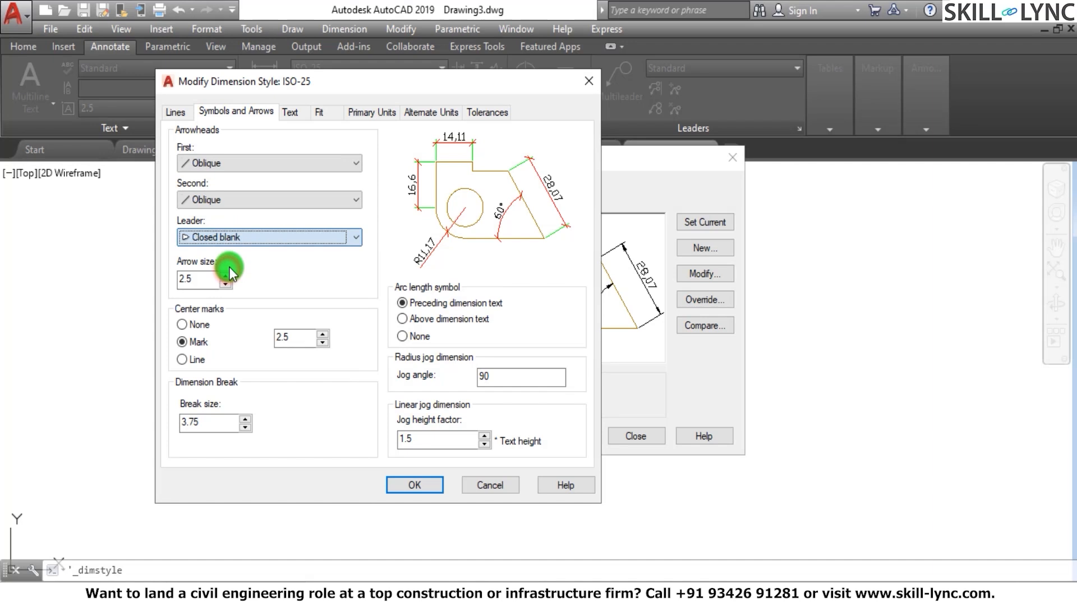
left_click(243, 236)
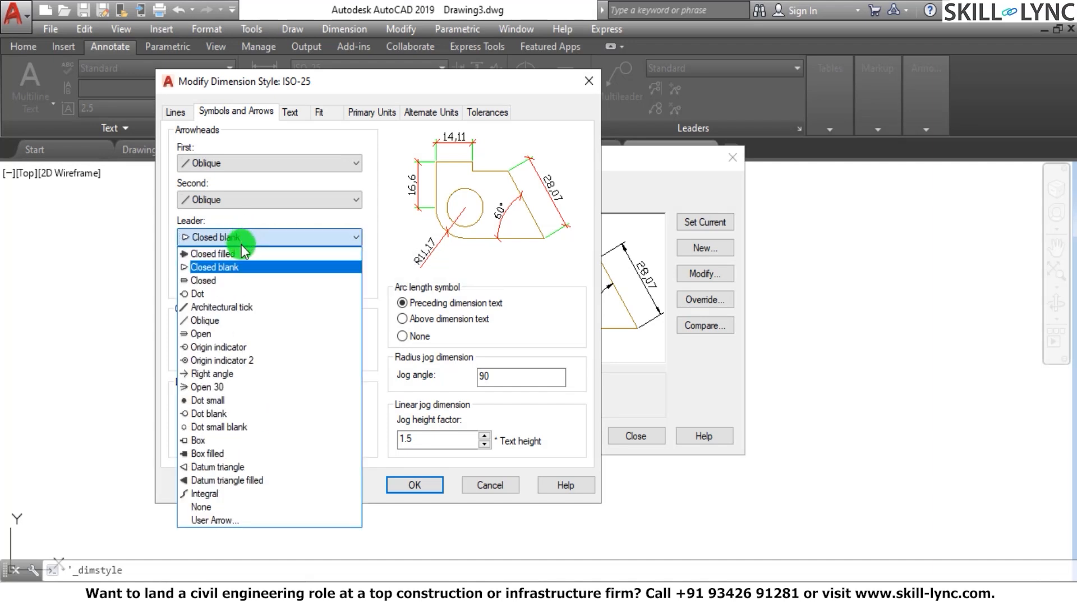
left_click(227, 293)
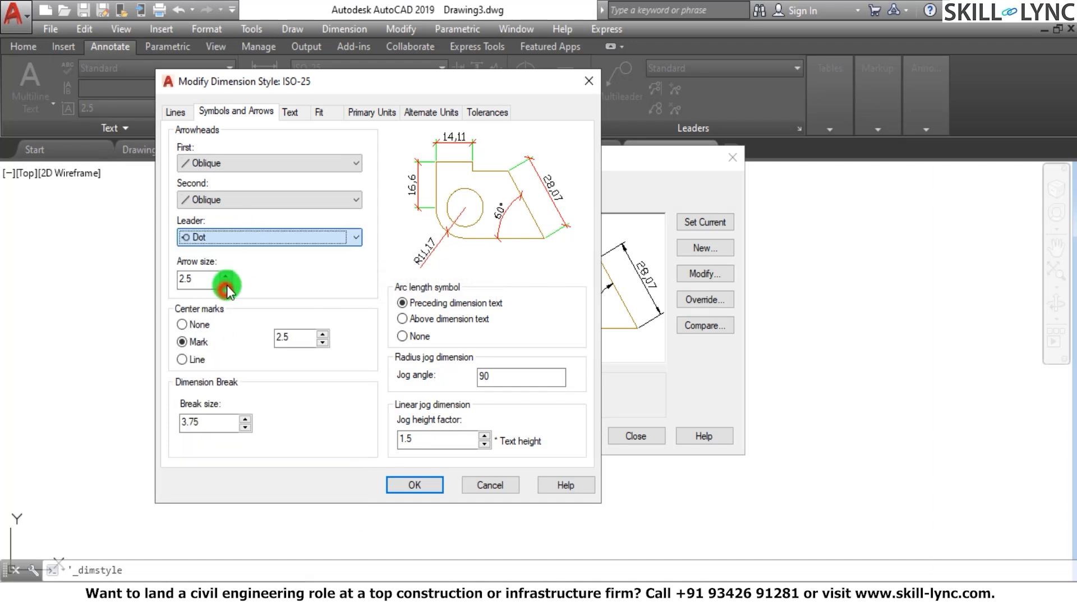
Set the first and second arrowheads to Closed filled and check the arrow size
double_click(194, 279)
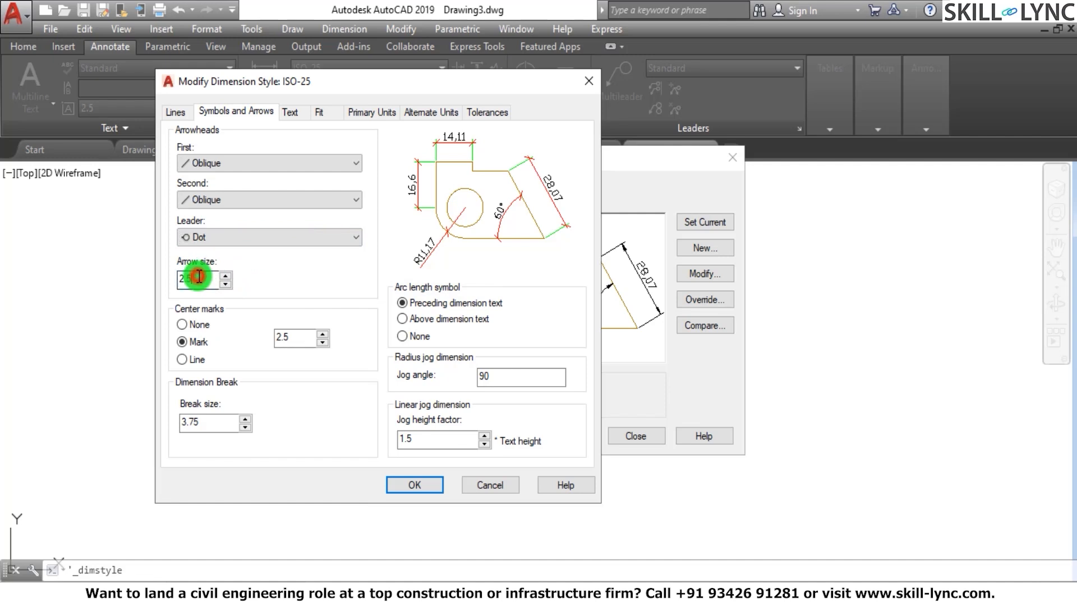
left_click(272, 162)
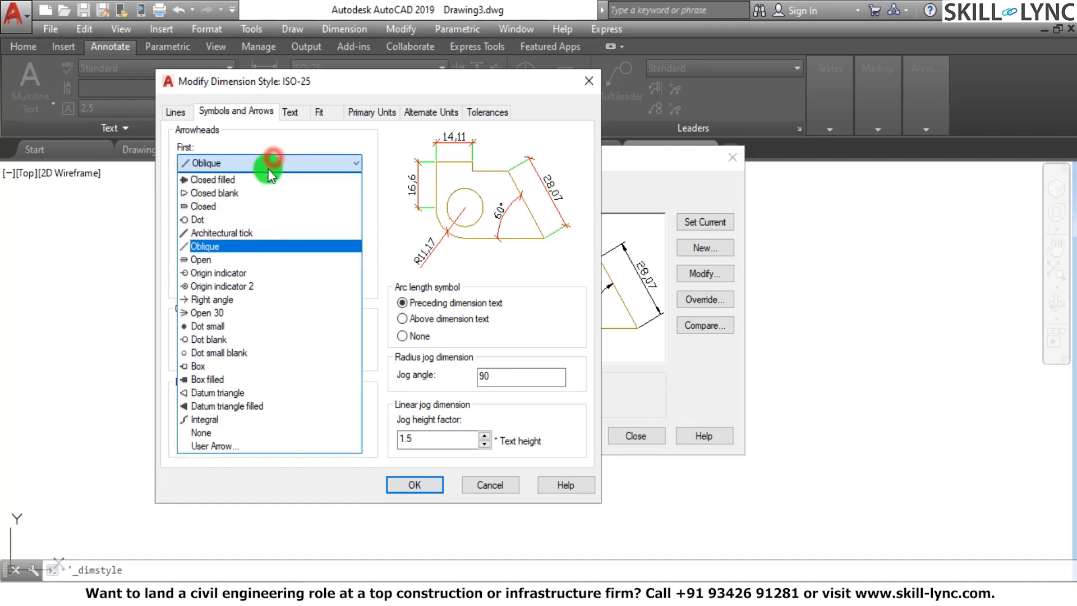
left_click(258, 180)
double_click(205, 278)
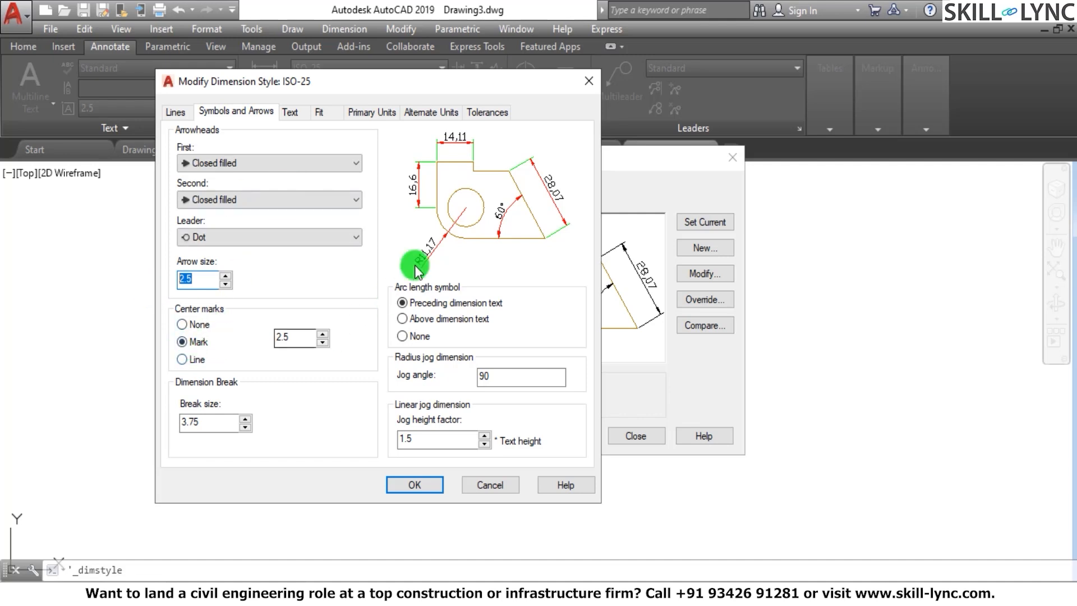
Try the Line and None center mark types, and set the Mark type with a size of 10
left_click(182, 359)
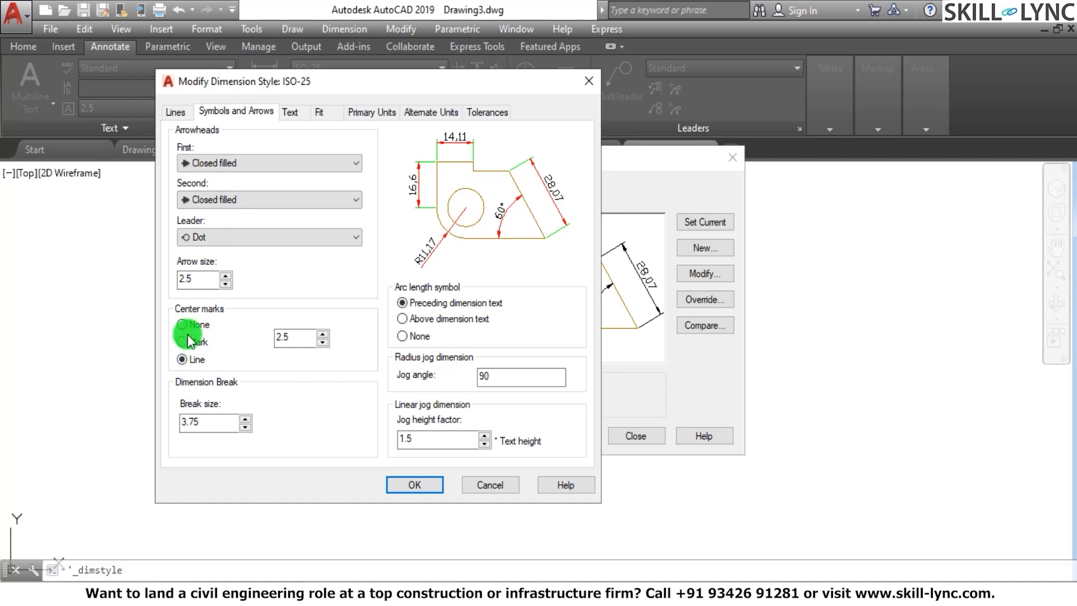
left_click(183, 325)
left_click(183, 342)
left_click_drag(310, 332, 203, 347)
type("10")
Compare the None, Line and Mark center mark types, and select Line
left_click(182, 324)
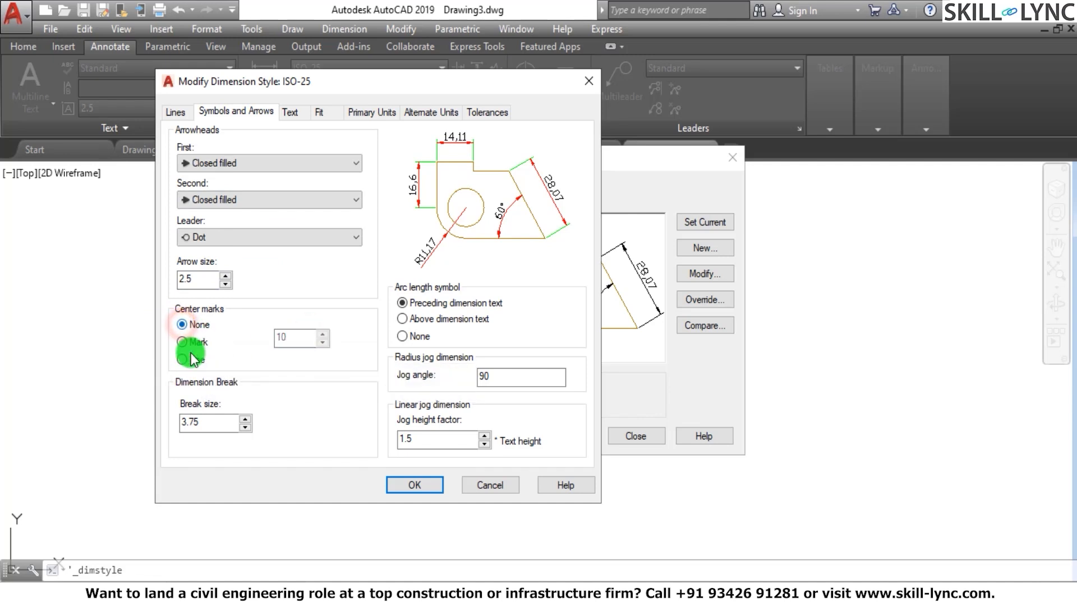
left_click(183, 360)
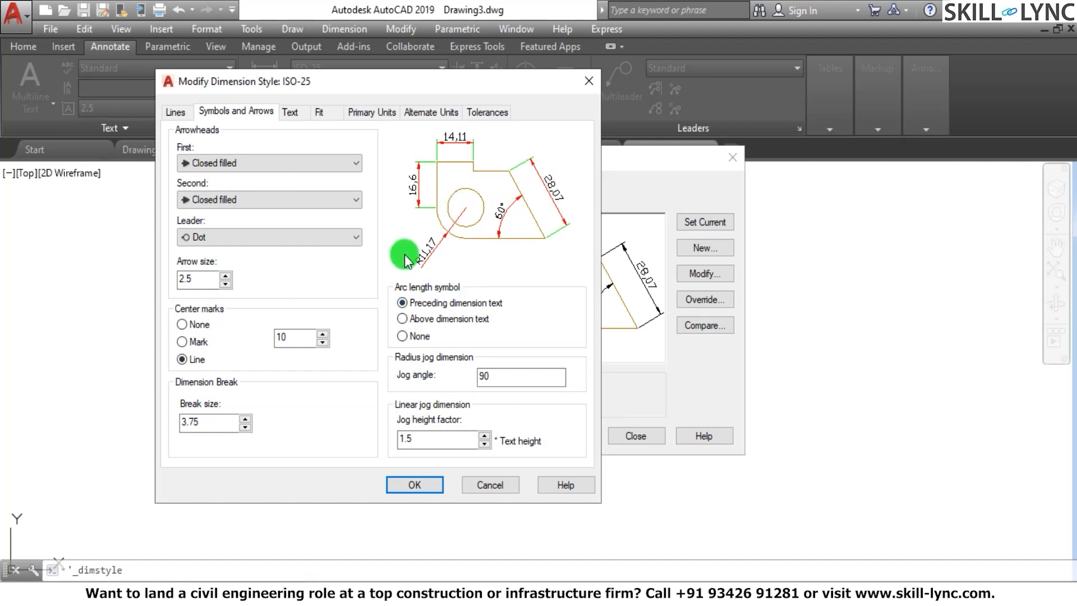
left_click(187, 342)
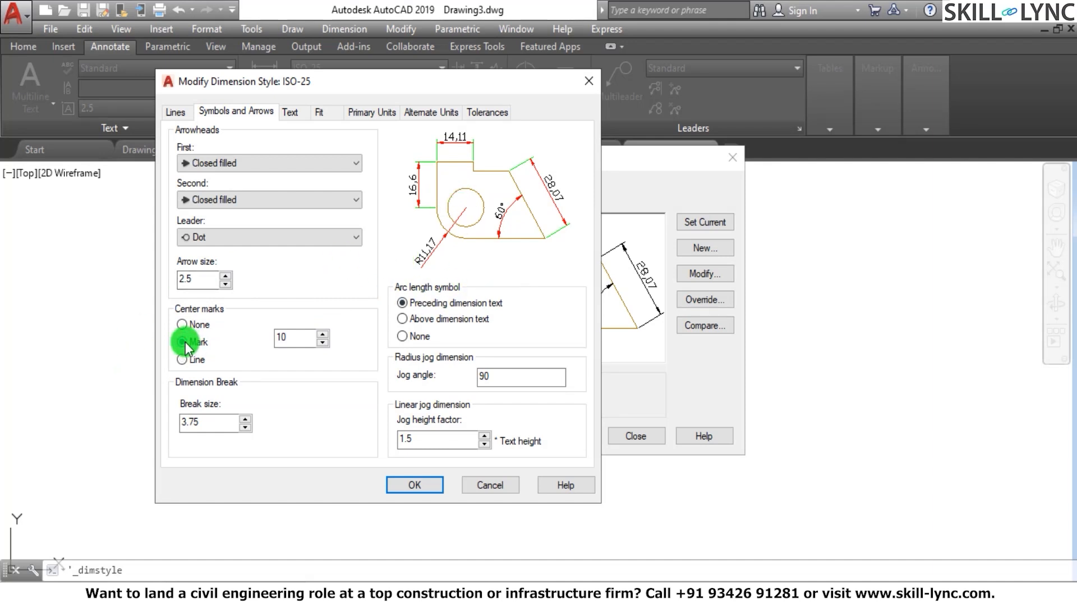
left_click(182, 324)
left_click(182, 359)
Check the break size used for dimension breaks
left_click_drag(219, 422, 153, 423)
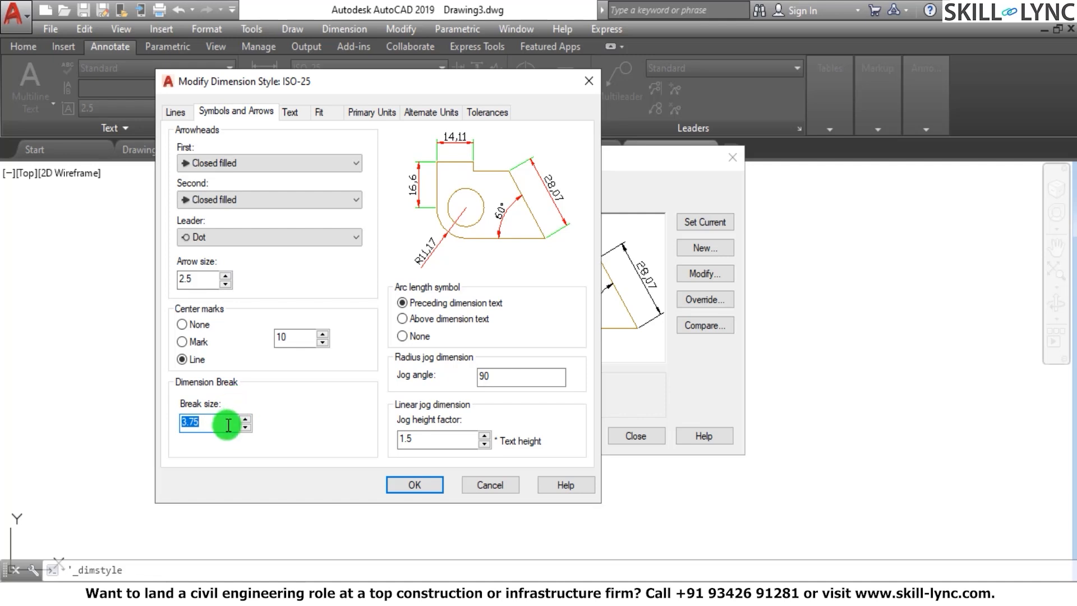
left_click_drag(226, 423, 165, 423)
left_click(209, 422)
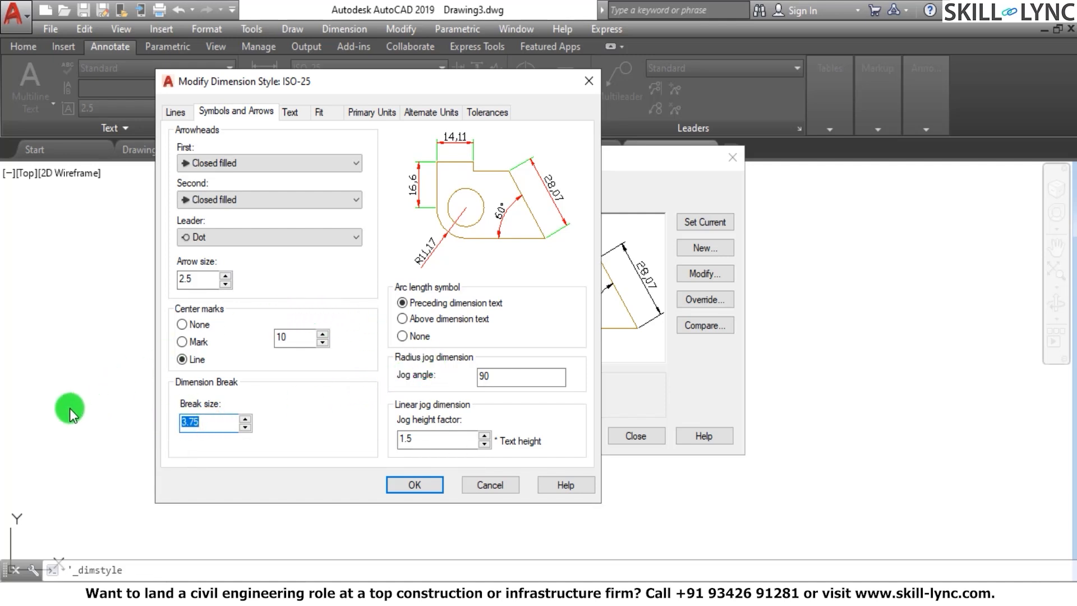
Try the Above dimension text and None options for the arc length symbol, and restore Preceding dimension text
left_click(402, 319)
left_click(404, 304)
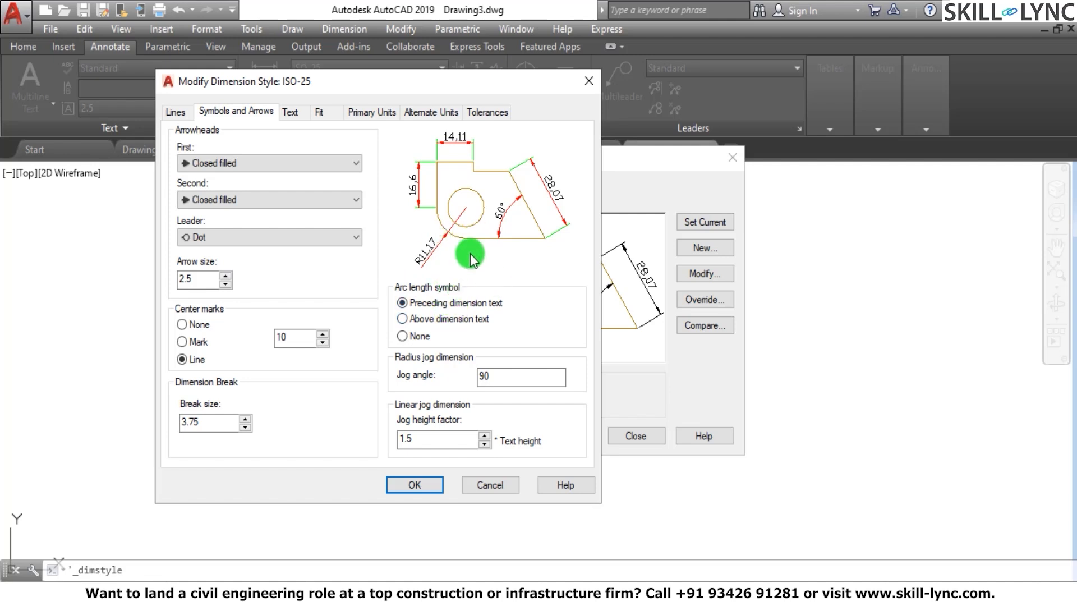
left_click(402, 337)
left_click(402, 308)
left_click(402, 322)
left_click(402, 335)
left_click(401, 302)
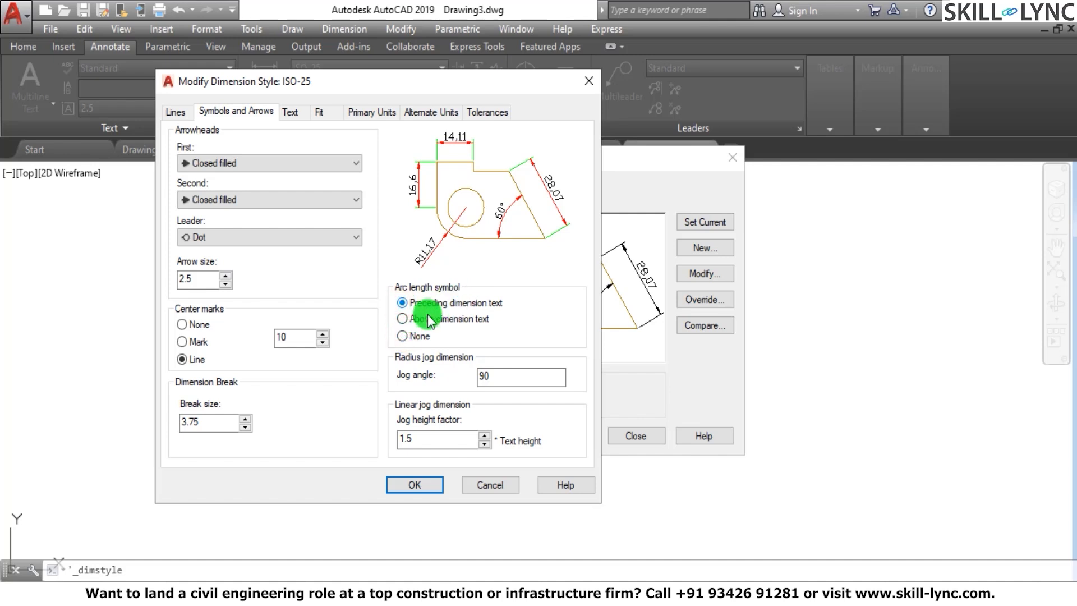
left_click(402, 318)
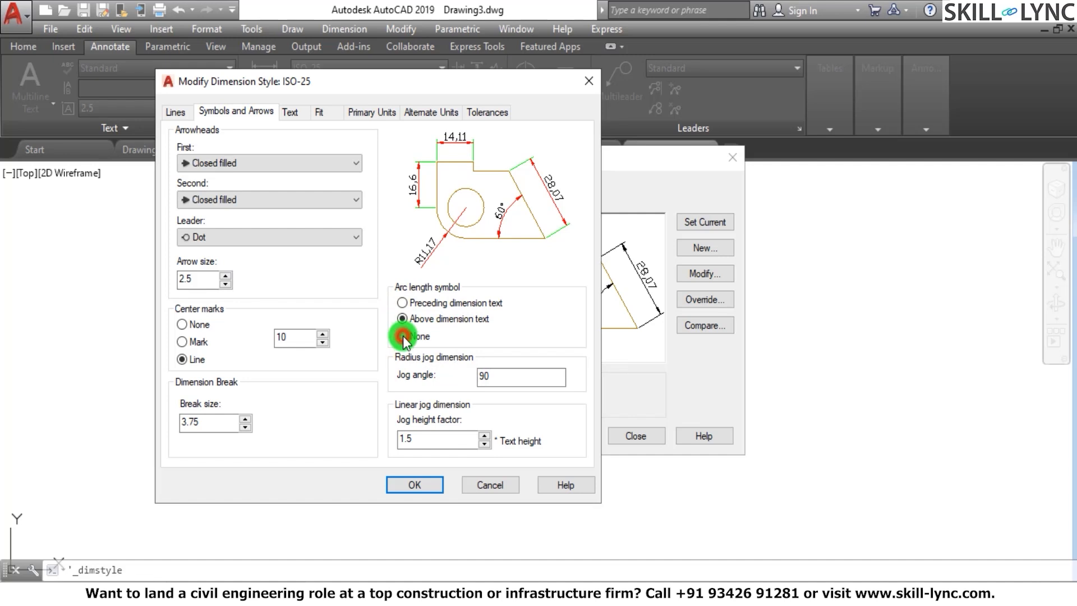
Check the jog angle for radius dimensions and the jog height factor for linear dimensions
double_click(487, 376)
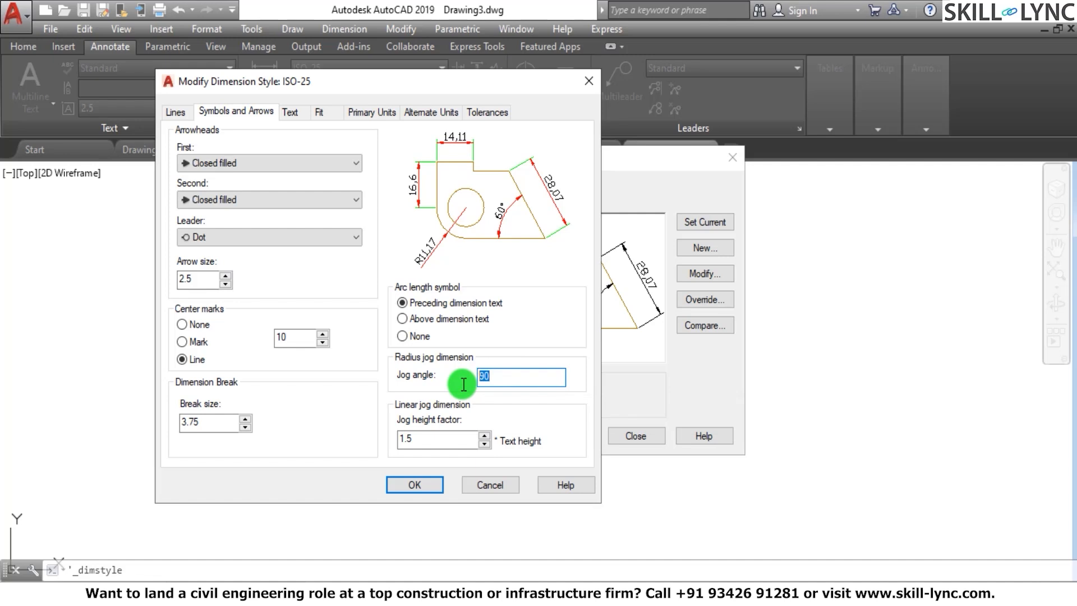
left_click(508, 374)
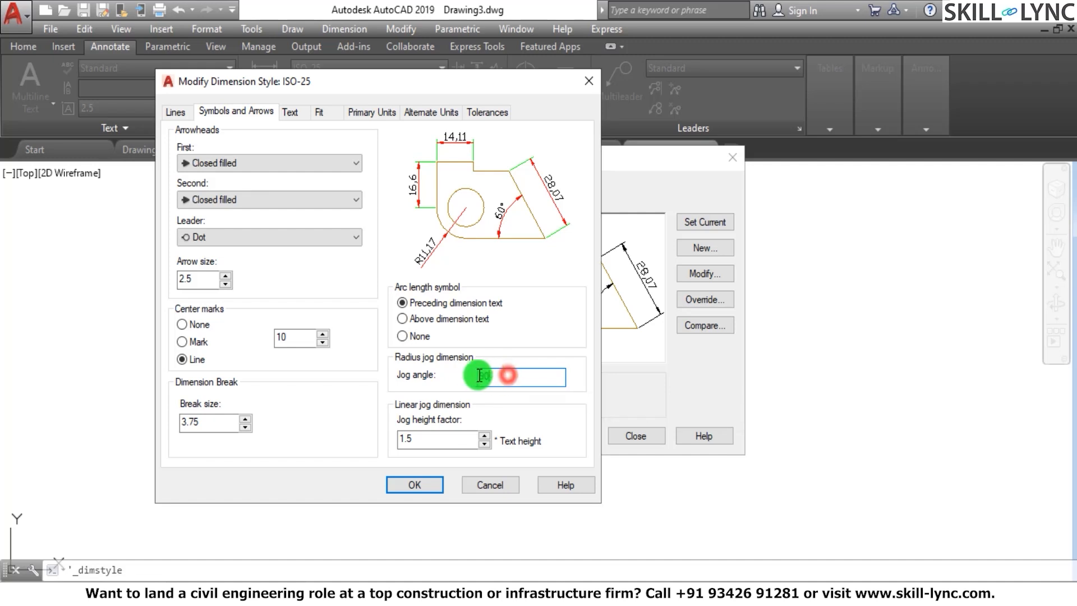
double_click(478, 375)
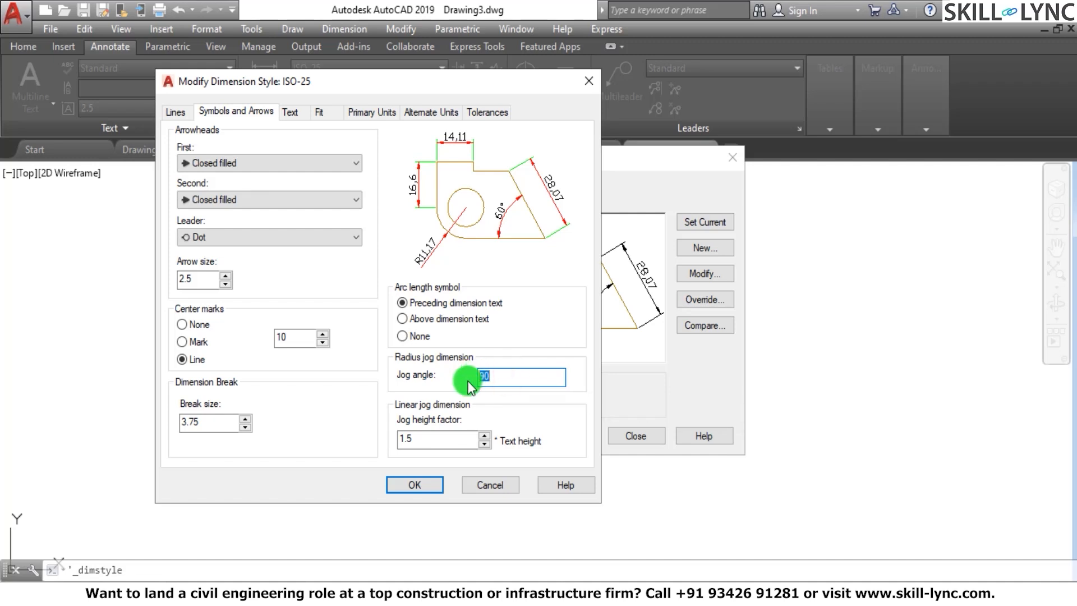
left_click(441, 443)
left_click_drag(441, 443, 379, 444)
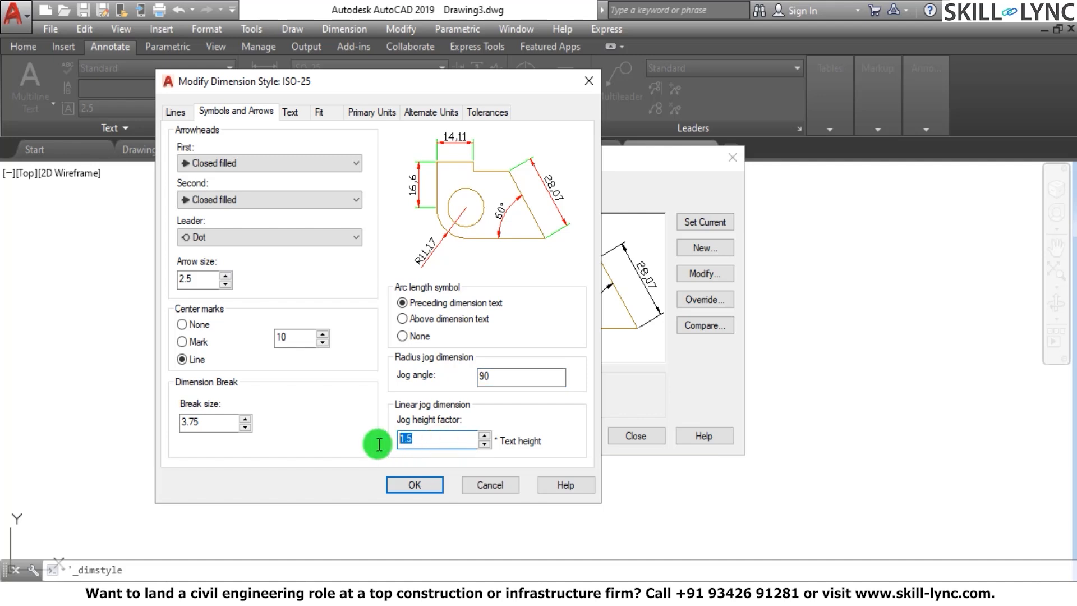
left_click(421, 438)
left_click_drag(420, 438, 396, 440)
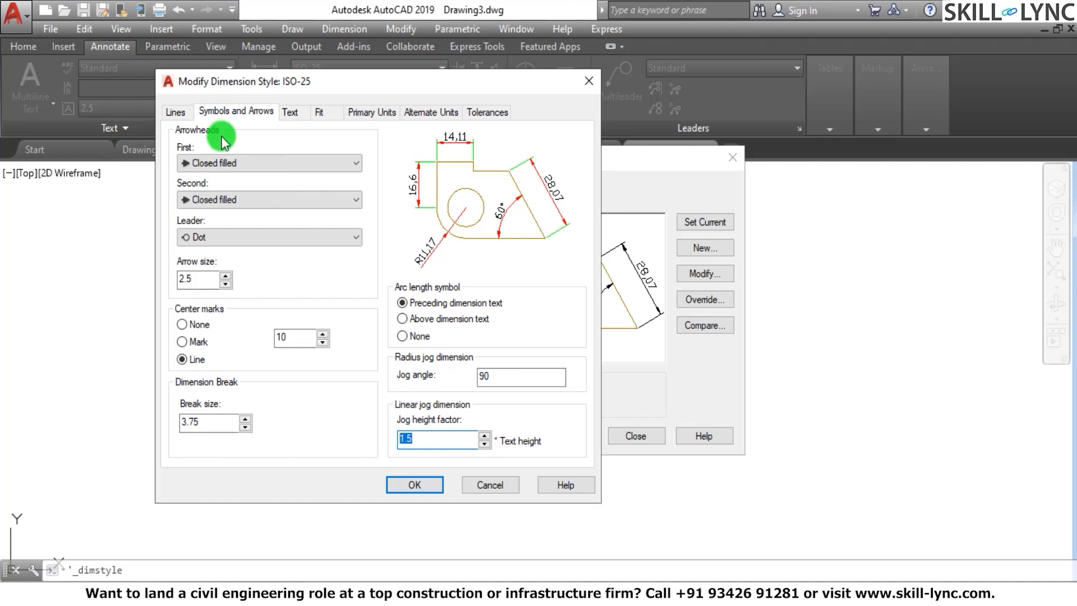
Create a new text style named Arial from the ISO-25 dimension style's text settings
left_click(292, 113)
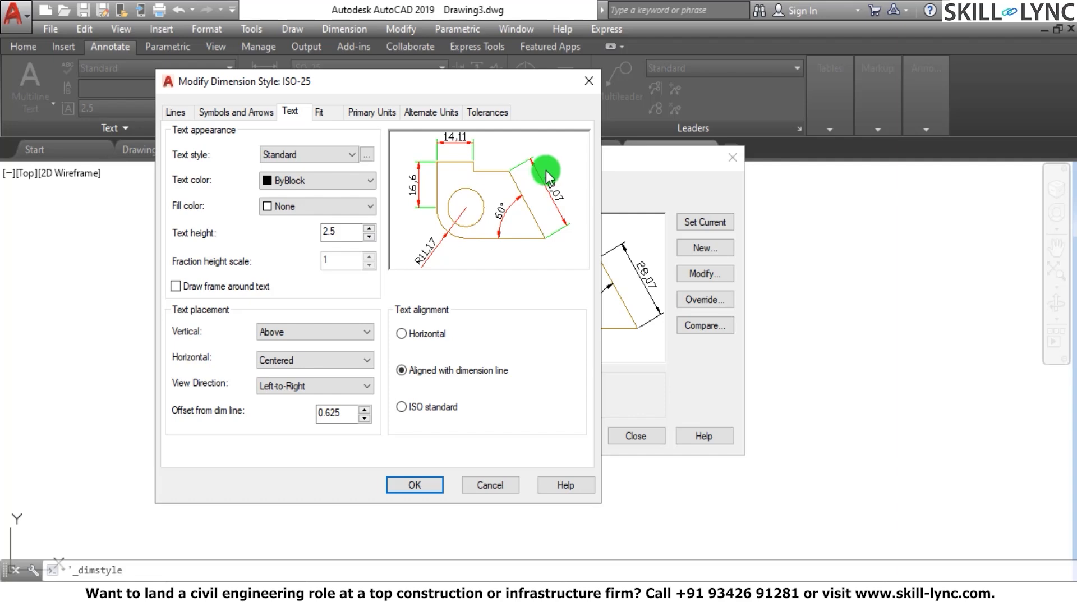
left_click(369, 154)
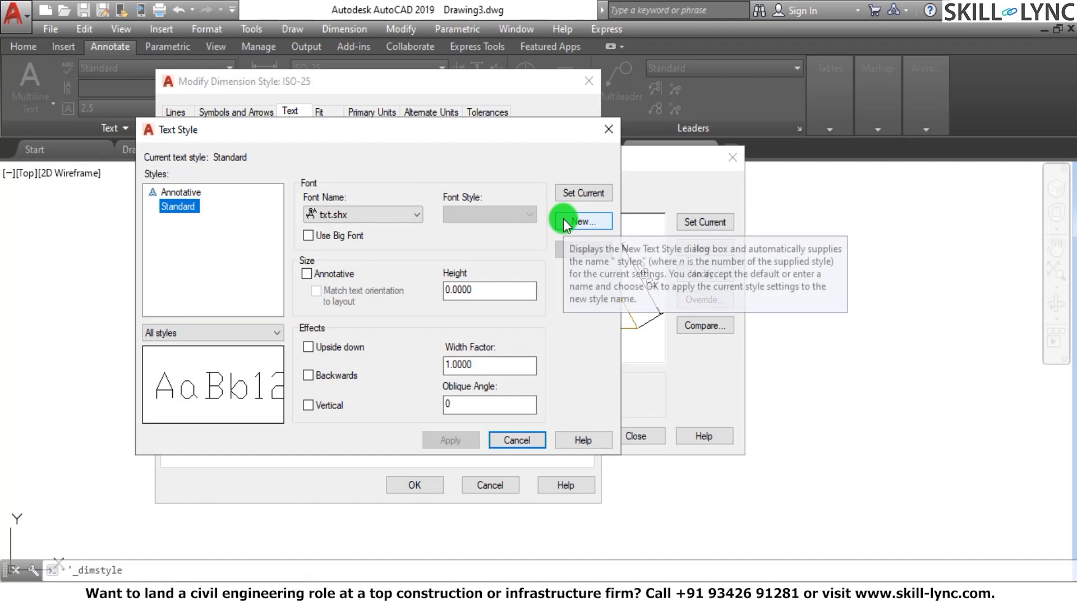
left_click(564, 221)
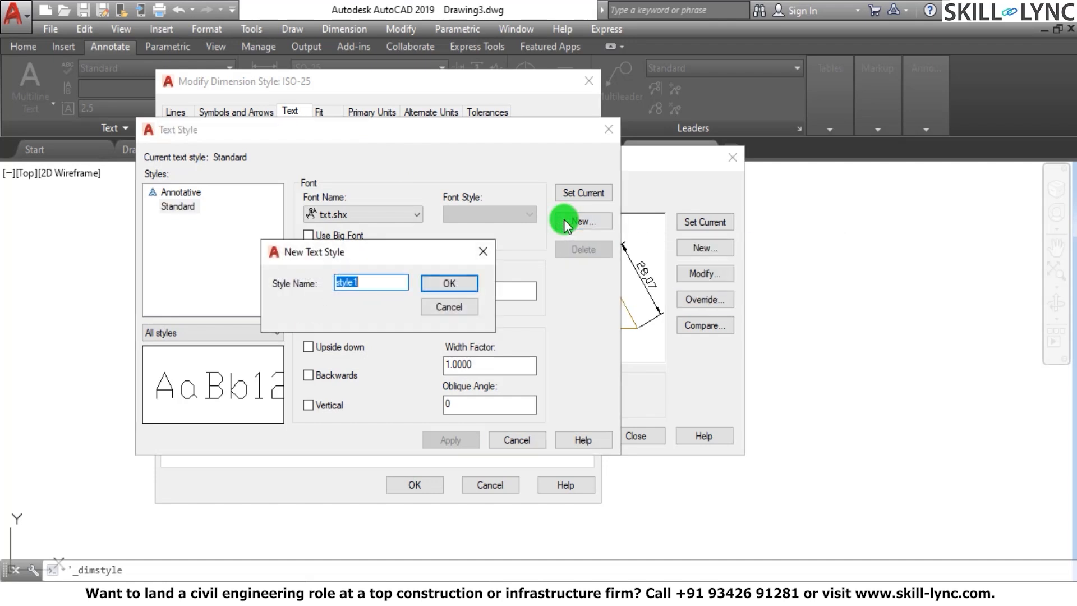
type("Arial")
left_click(447, 283)
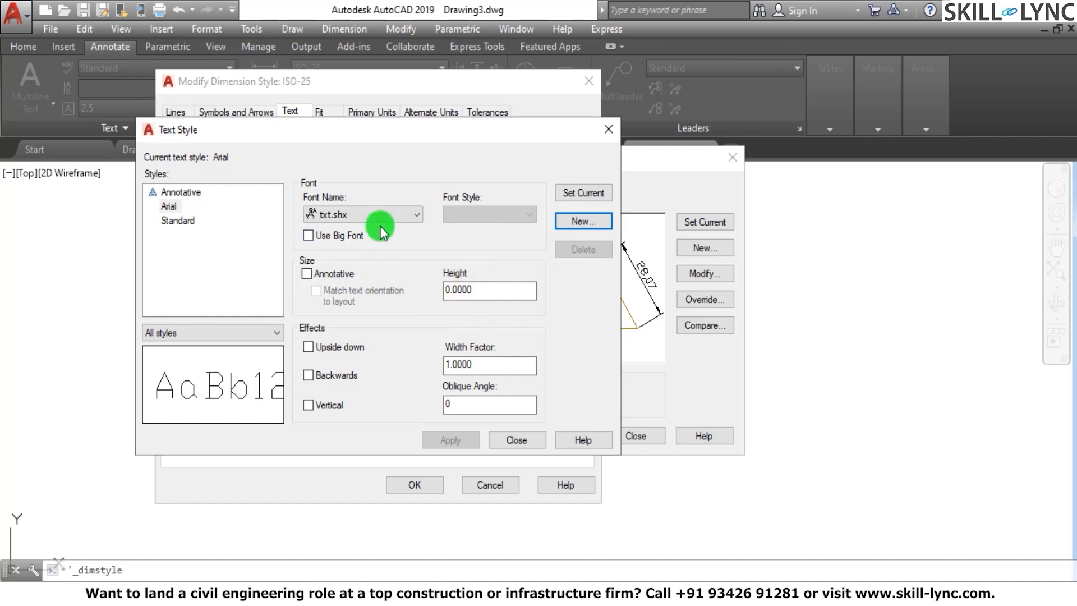
Set the font of the Arial text style to Arial
left_click(381, 214)
scroll(381, 236, "up", 6)
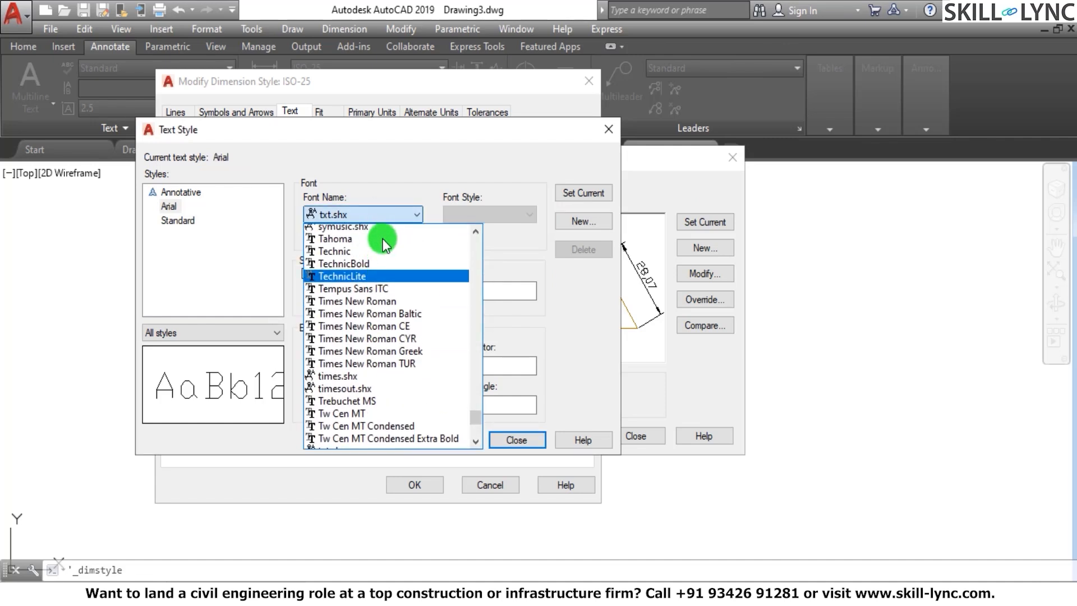
scroll(382, 239, "up", 15)
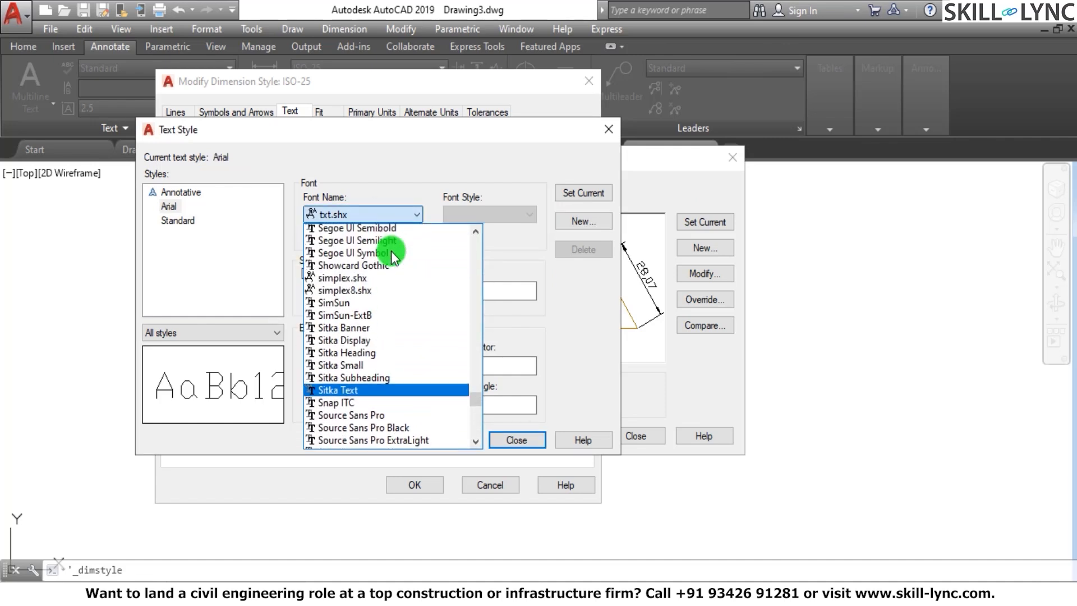
scroll(391, 251, "up", 14)
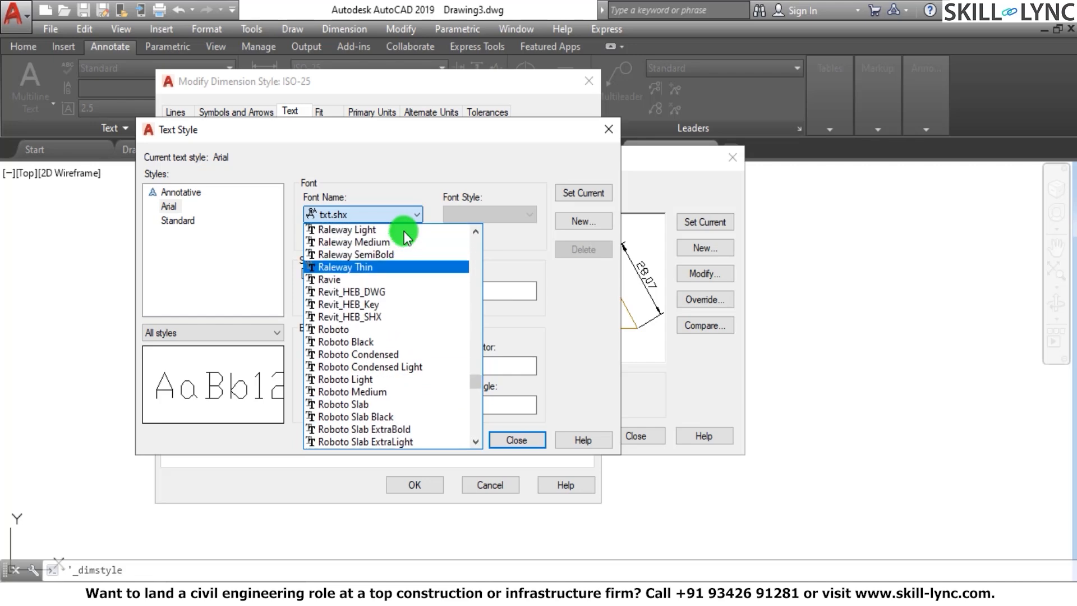
scroll(405, 234, "up", 15)
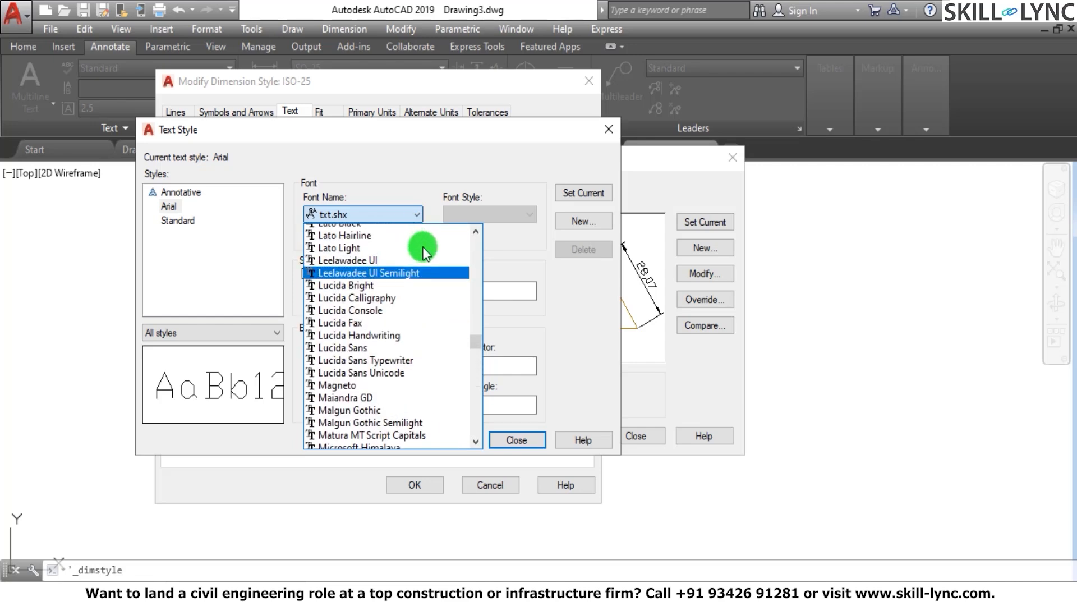
scroll(426, 250, "up", 20)
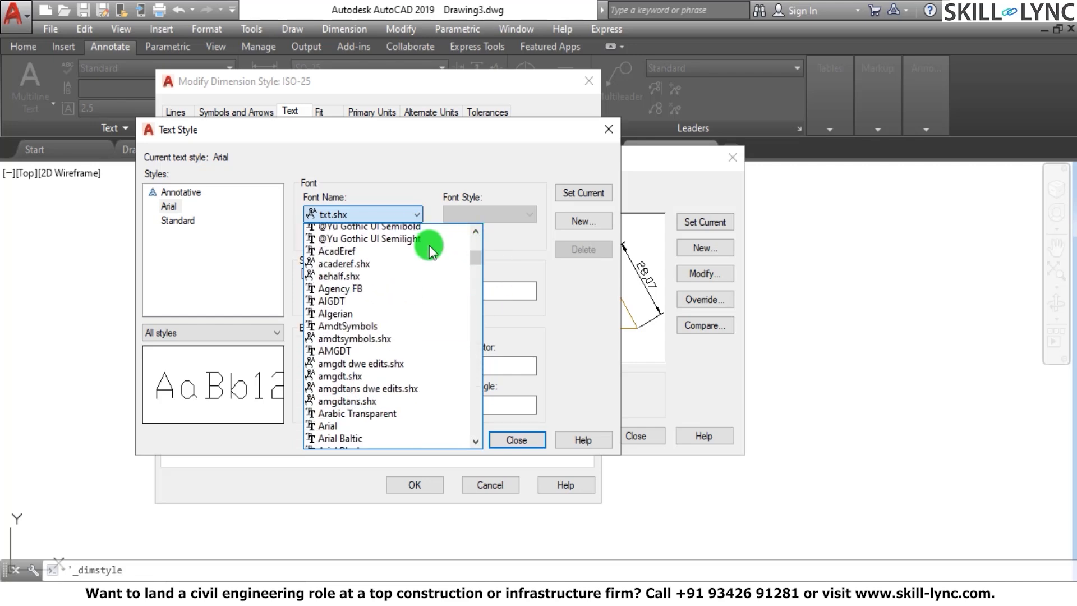
scroll(429, 245, "down", 2)
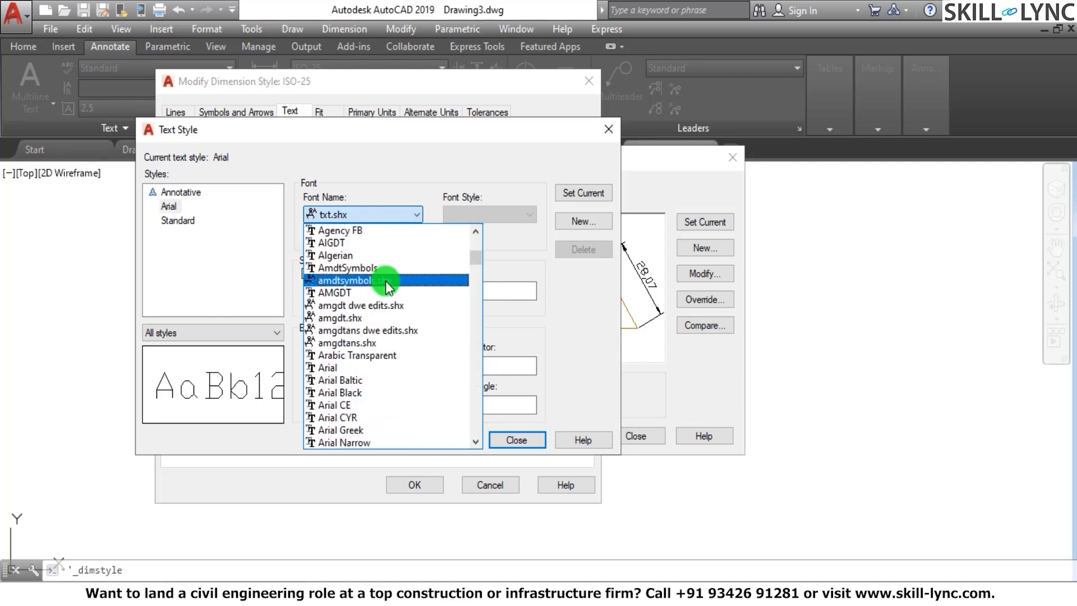
left_click(359, 368)
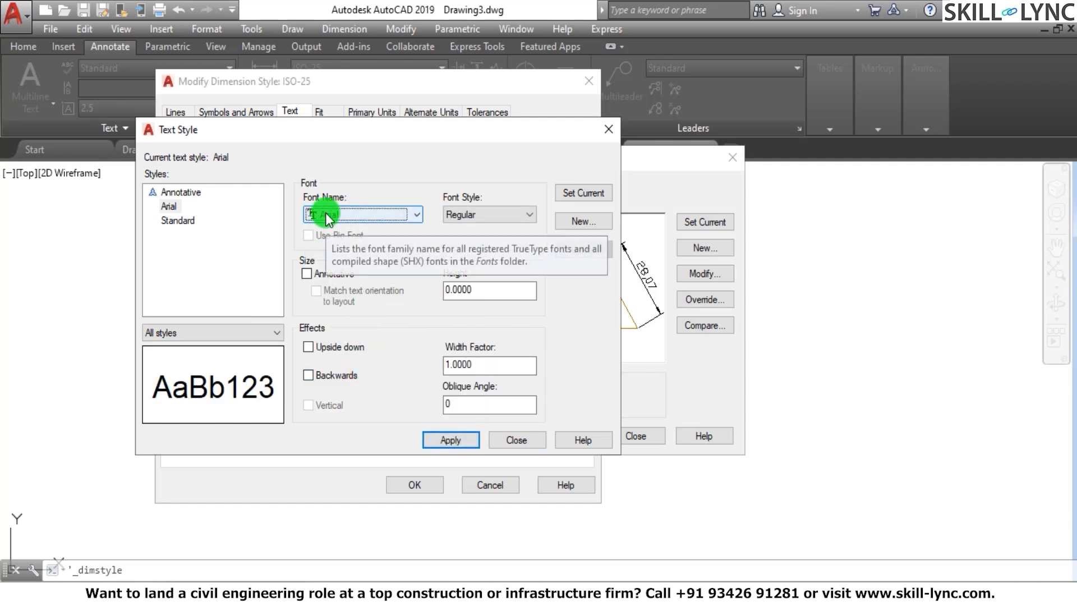
left_click(168, 206)
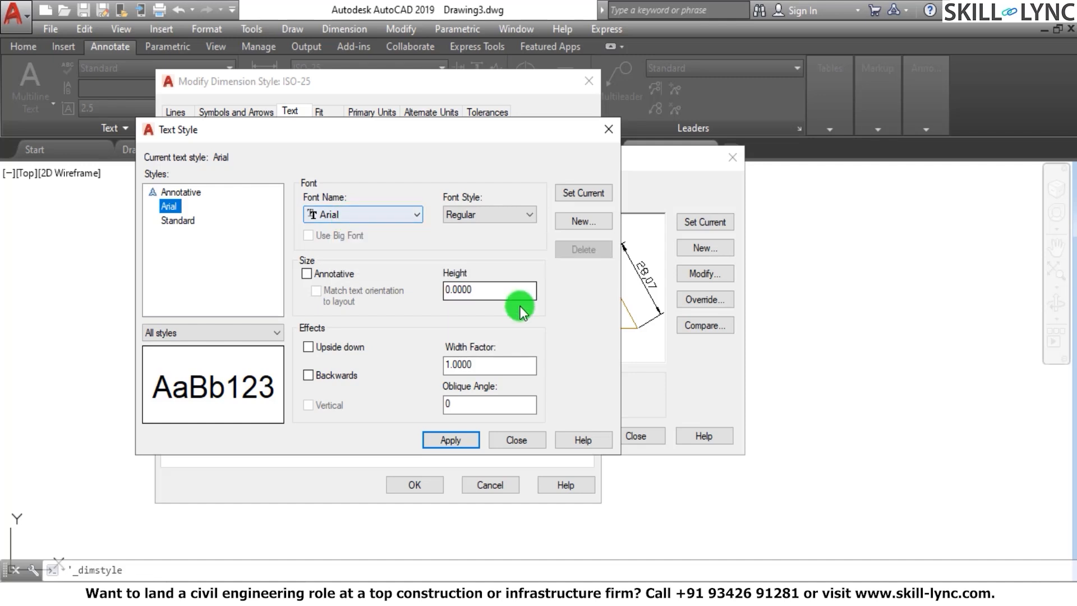
Set the Arial text style's font style to Bold, apply it and return to the dimension style settings
left_click(478, 211)
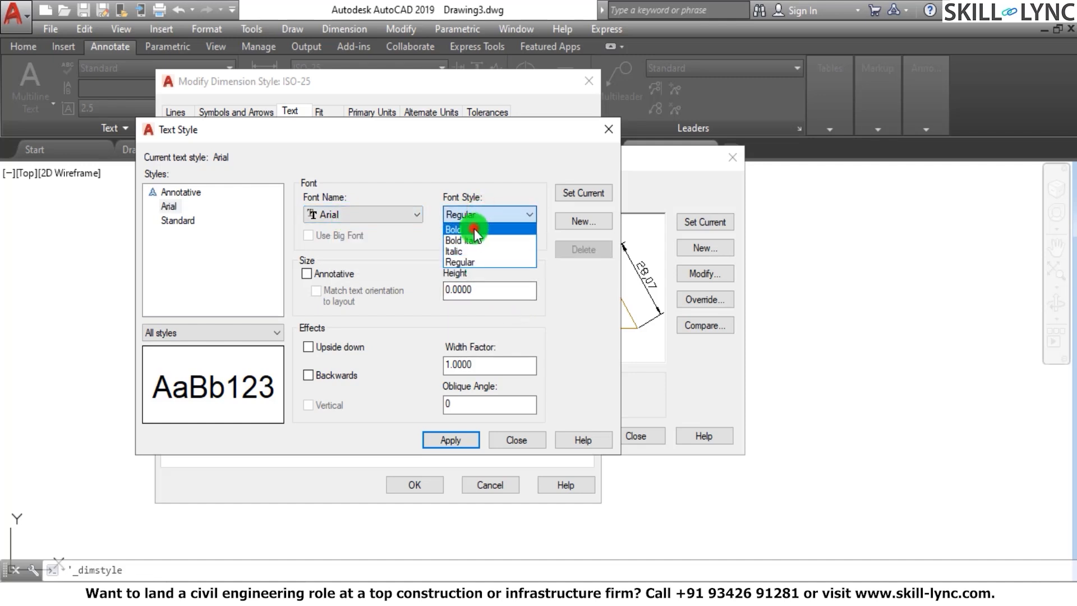
left_click(474, 224)
double_click(488, 290)
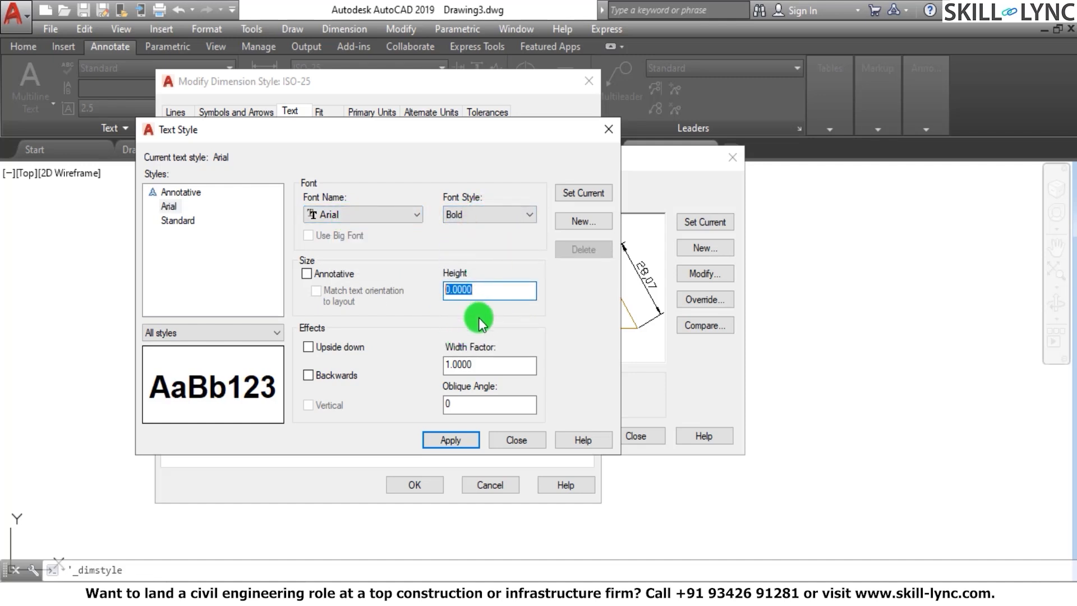
double_click(482, 366)
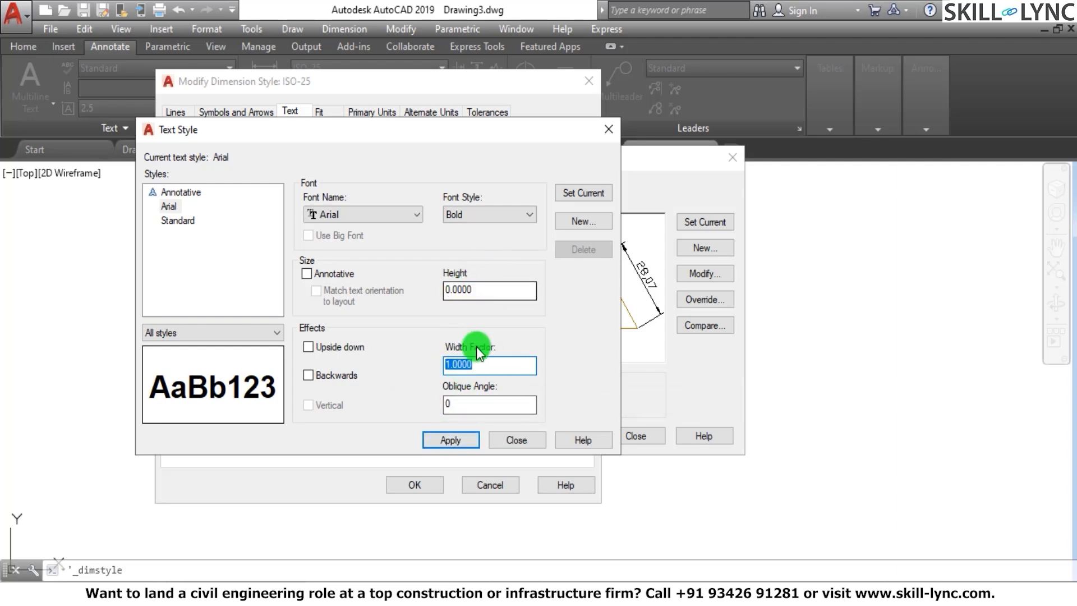
left_click(450, 440)
left_click(516, 438)
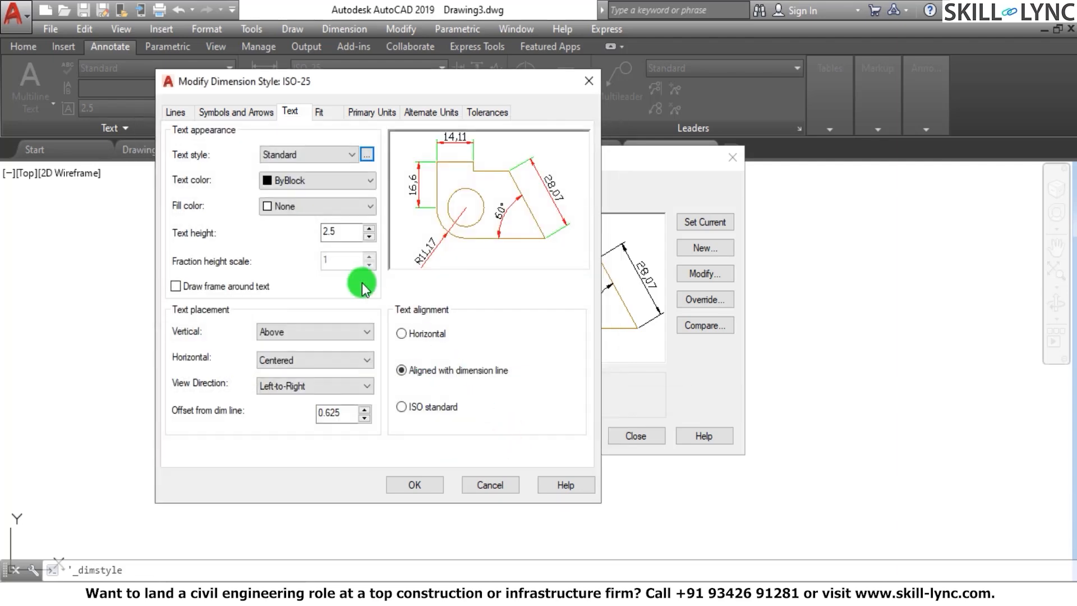
Assign the Arial text style to the dimension text and set its color to Red
left_click_drag(347, 236, 310, 229)
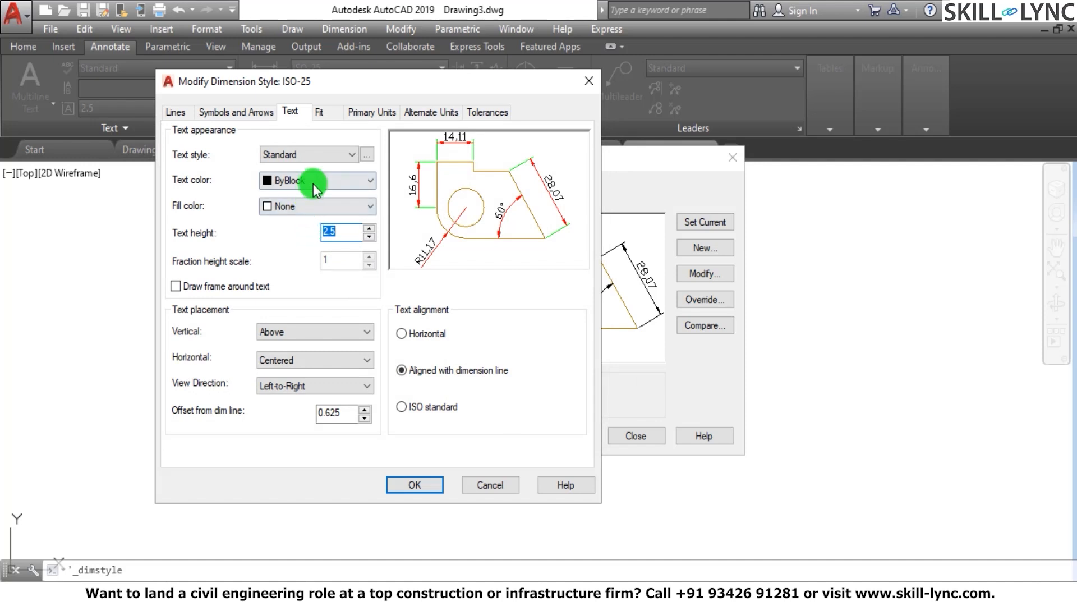
left_click(346, 155)
left_click(345, 151)
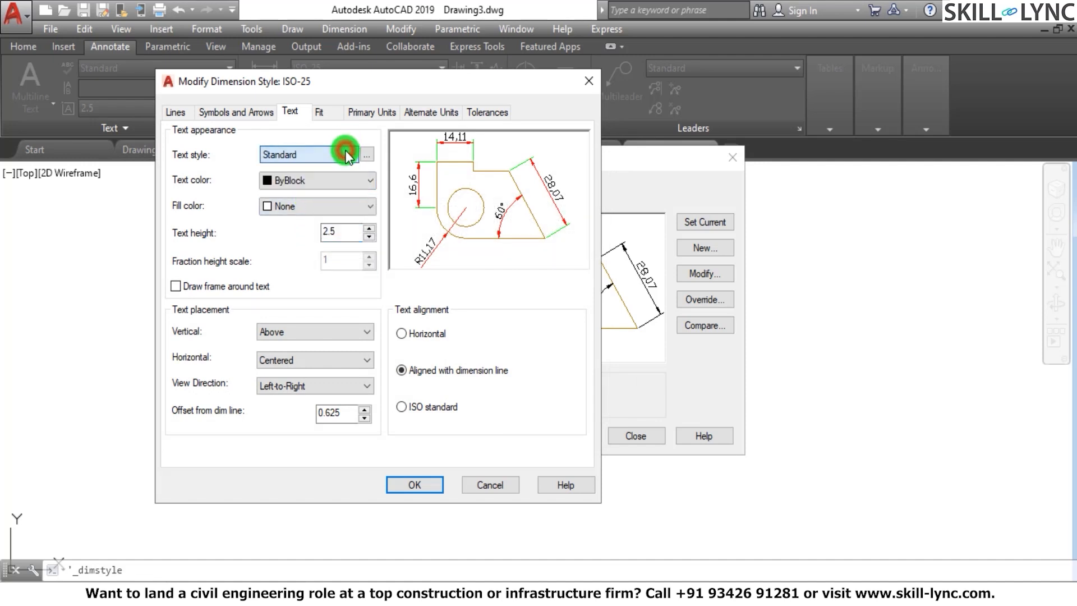
left_click(338, 154)
left_click(317, 180)
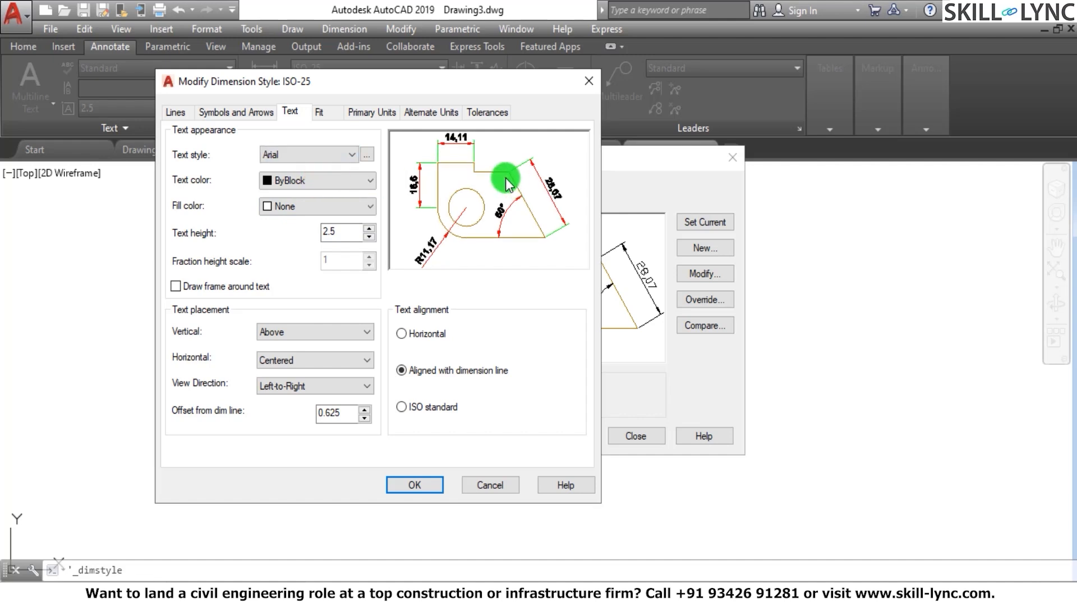
left_click(325, 182)
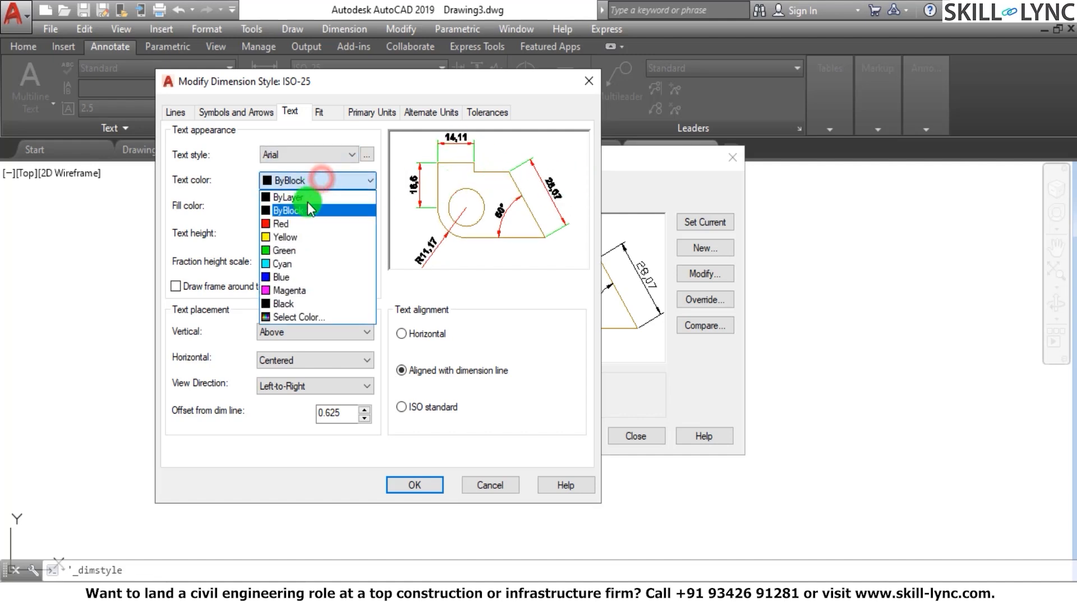
left_click(332, 217)
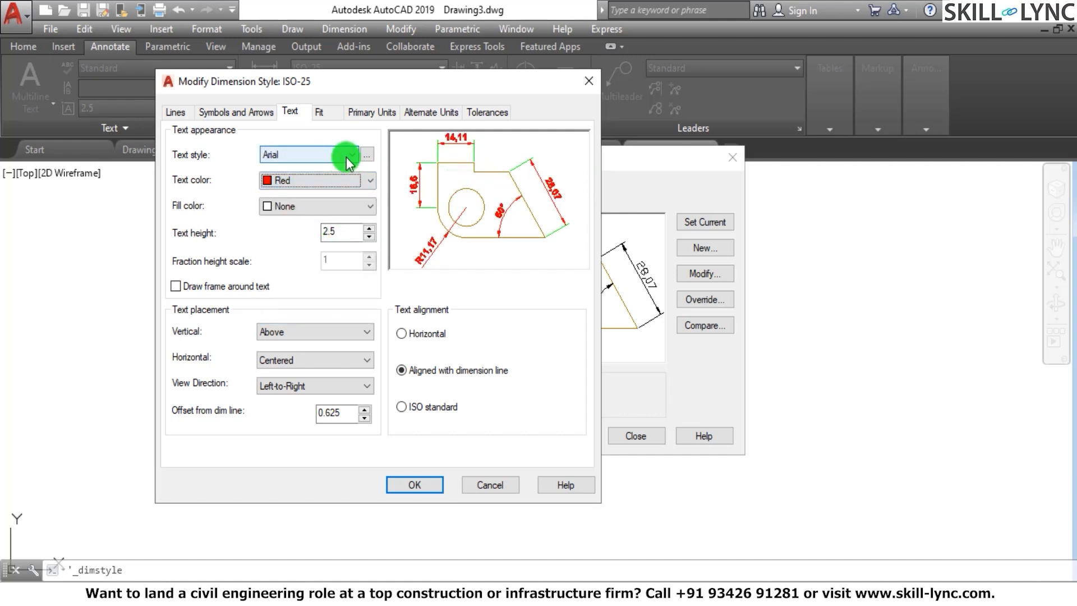
Change the Arial text style's font style to Regular and apply it
left_click(365, 155)
left_click(443, 221)
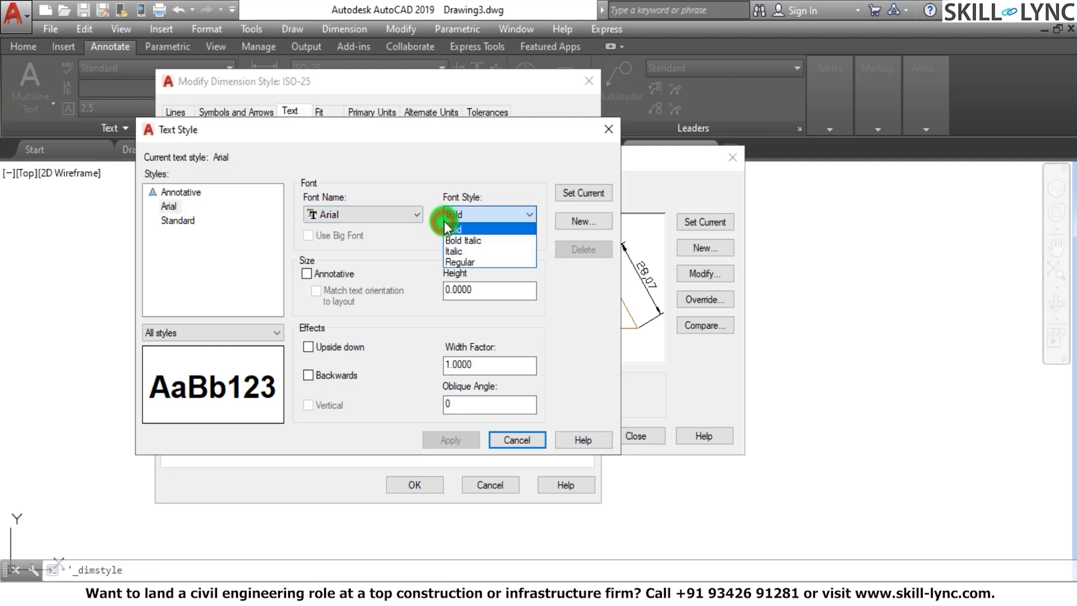
left_click(460, 262)
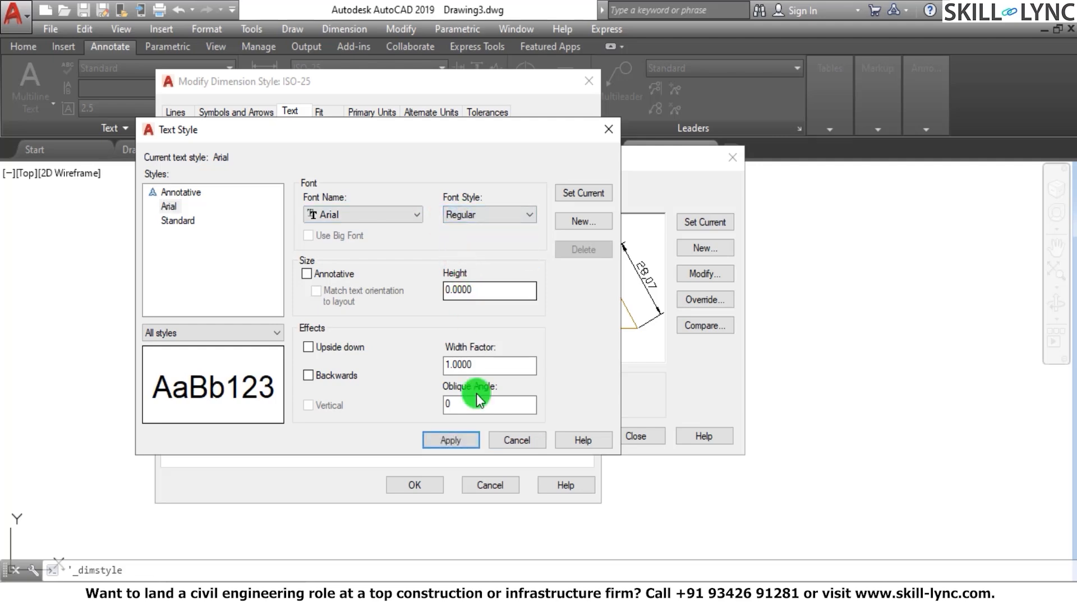
left_click(456, 439)
left_click(517, 440)
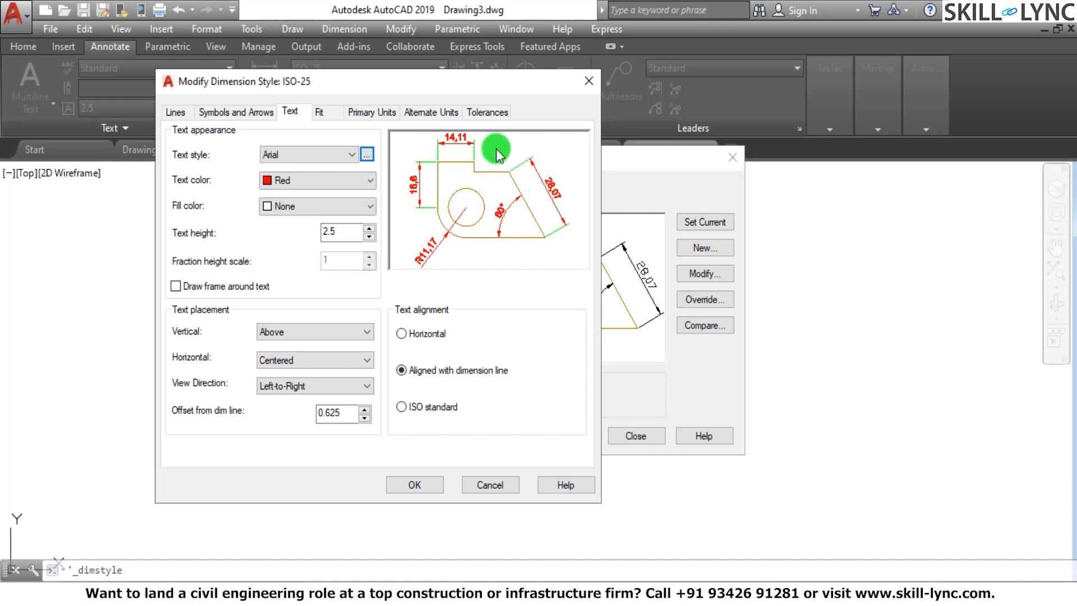
Set the dimension text color to Blue, and try the frame around the text before turning it off again
left_click(348, 179)
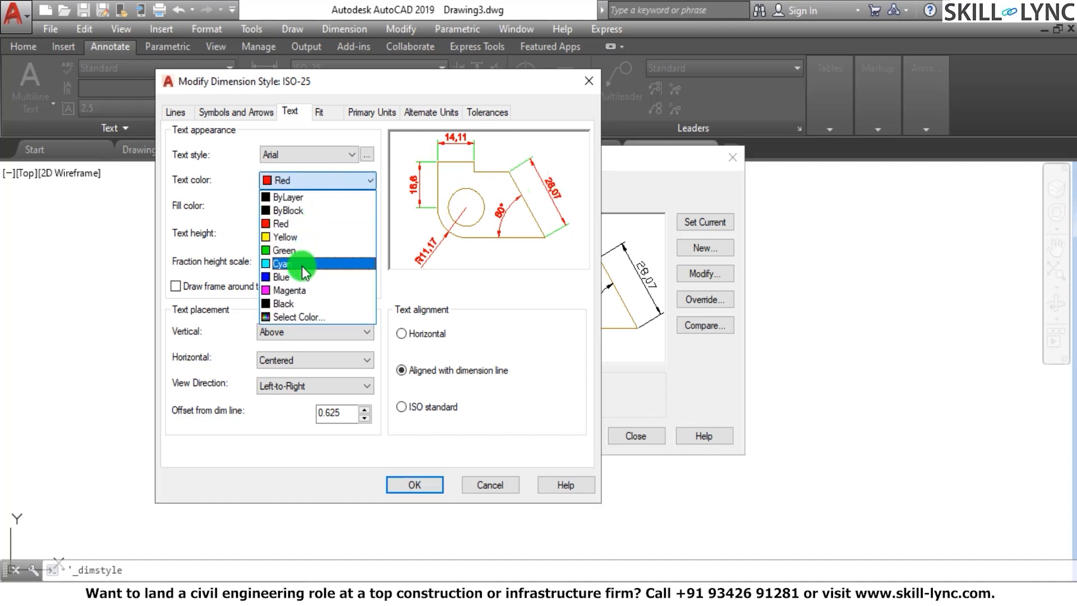
left_click(336, 276)
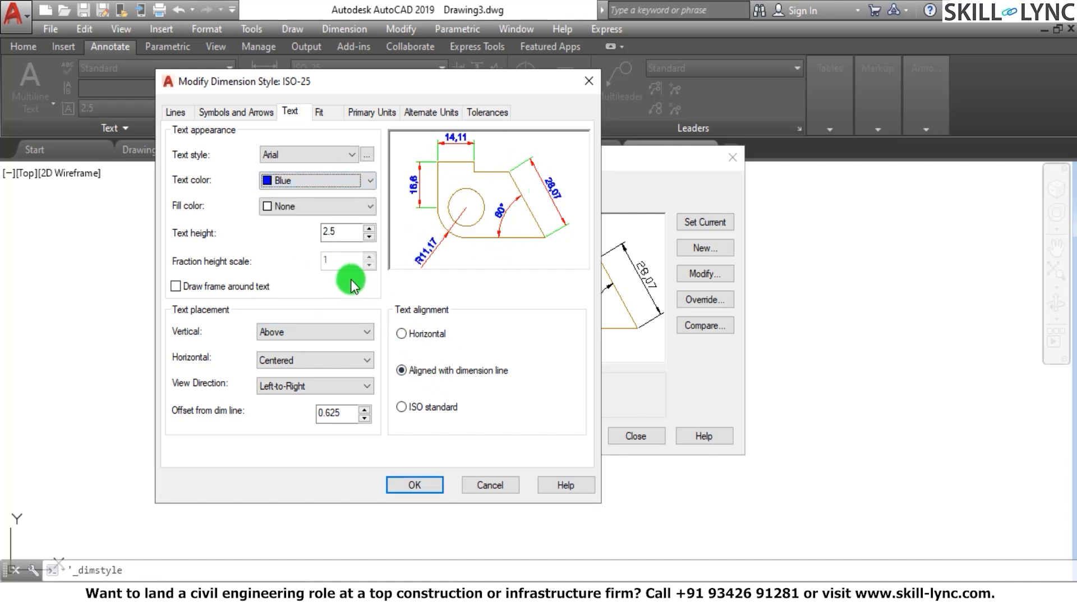
double_click(340, 231)
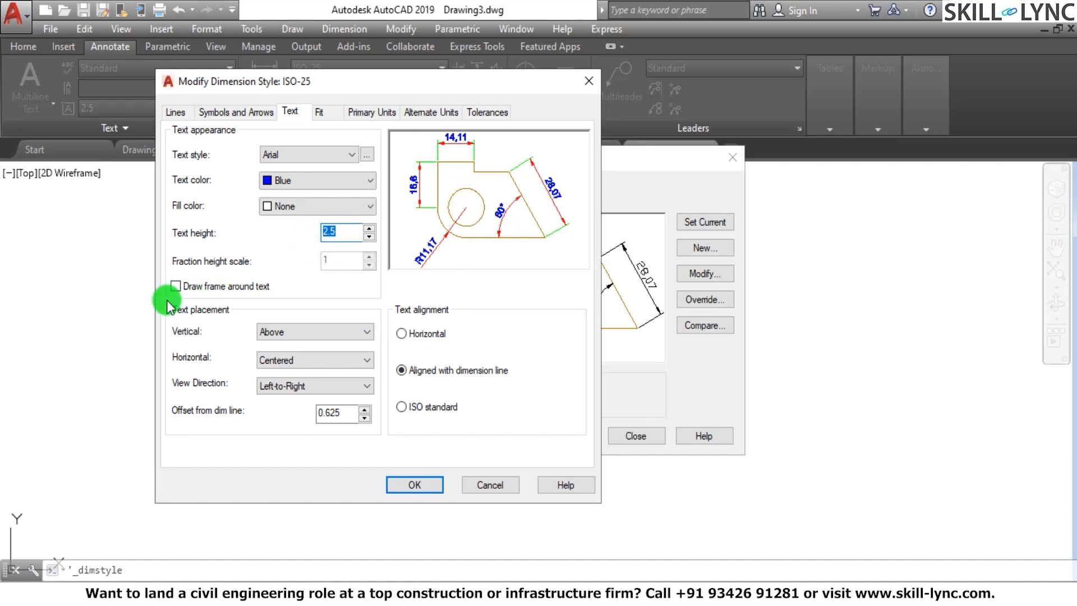
left_click(176, 285)
left_click(176, 286)
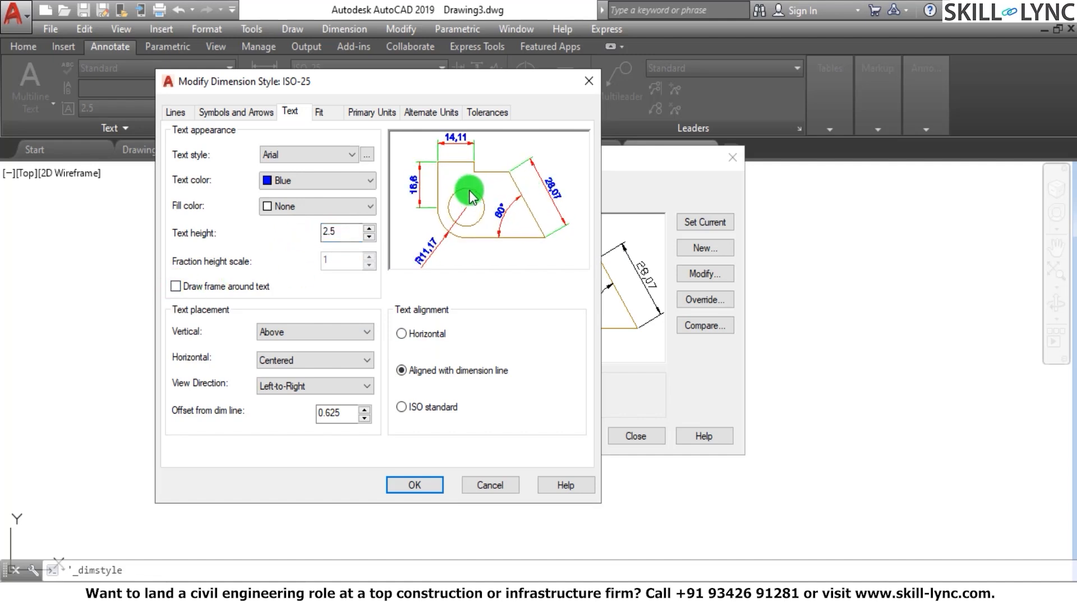
Check the vertical and horizontal text placement options, keeping Above and Centered
left_click(287, 332)
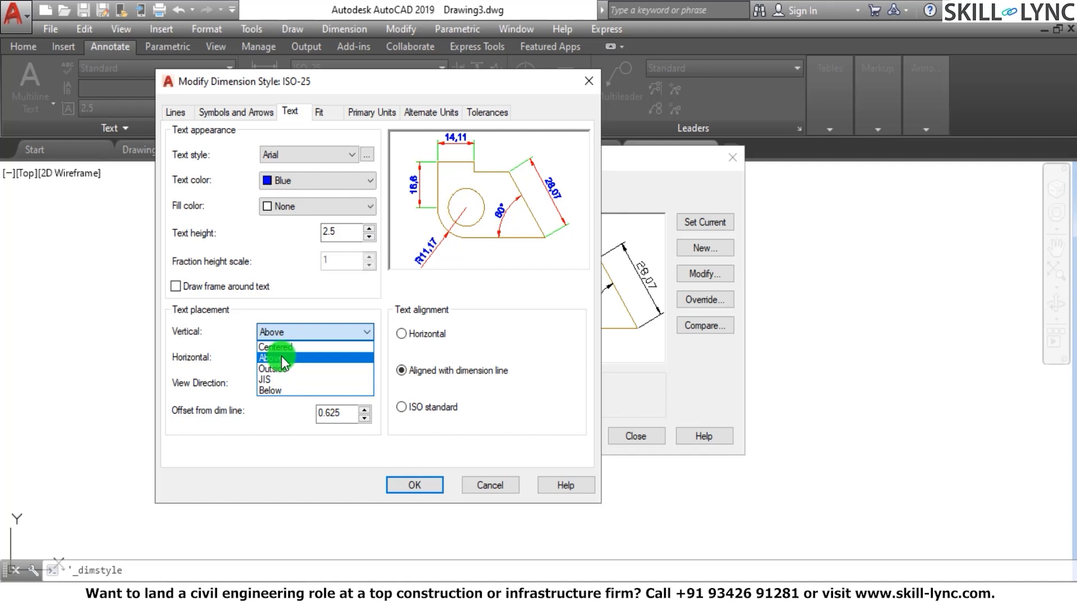
left_click(281, 356)
left_click(281, 358)
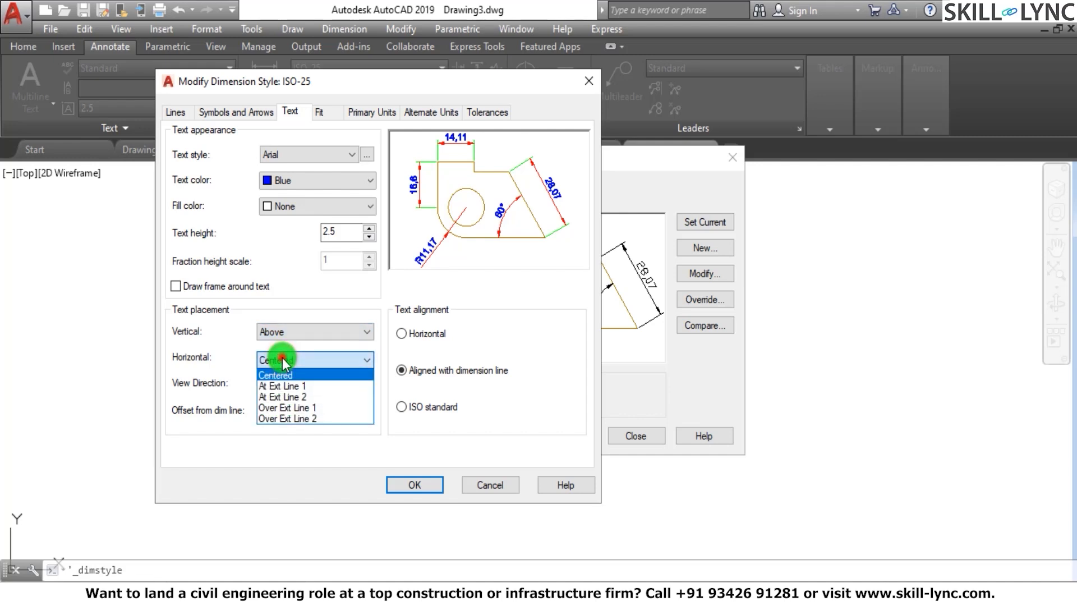
left_click(282, 359)
Try the Outside, Centered, Above and JIS vertical placements for the dimension text
left_click(294, 331)
left_click(284, 367)
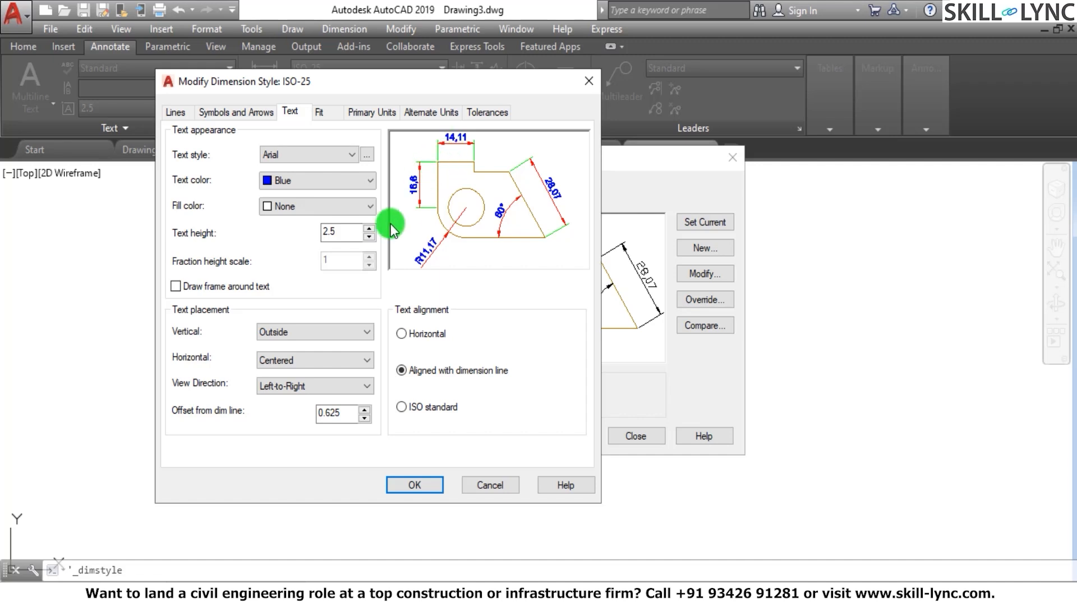
left_click(281, 329)
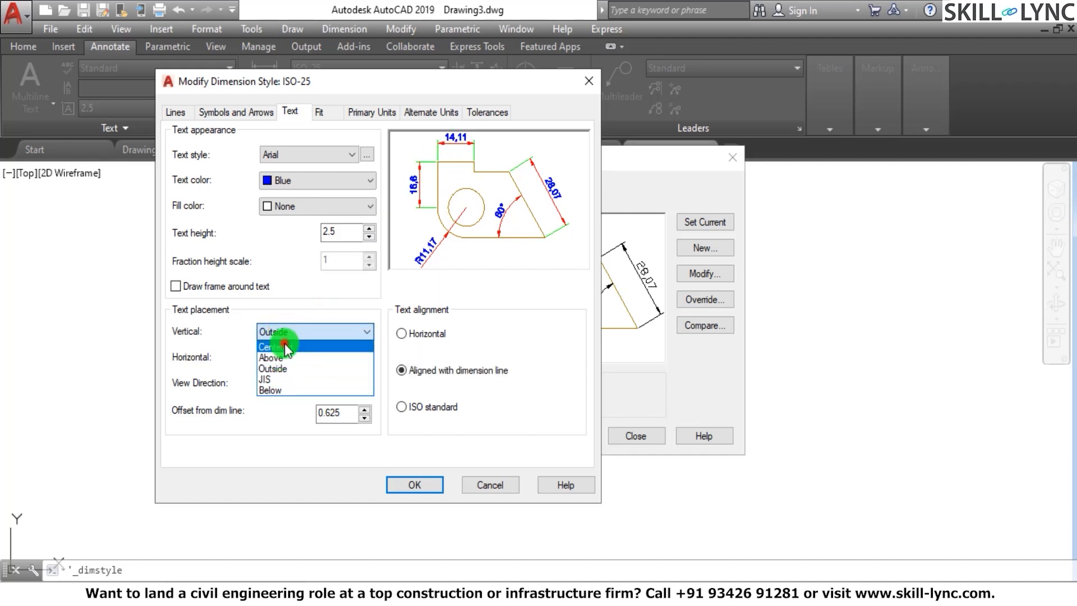
left_click(290, 347)
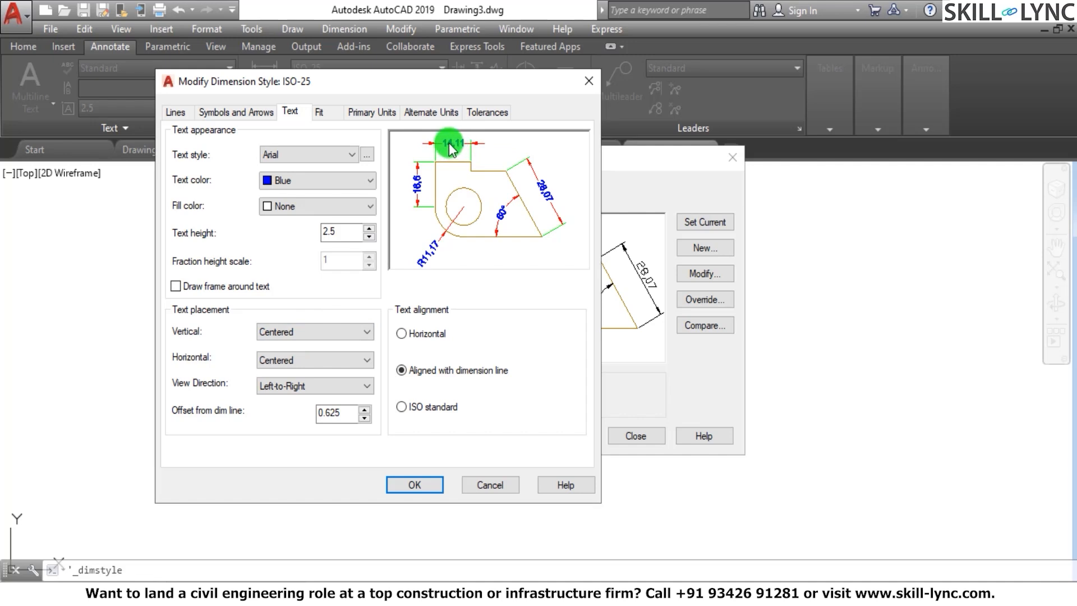
left_click(282, 332)
left_click(280, 358)
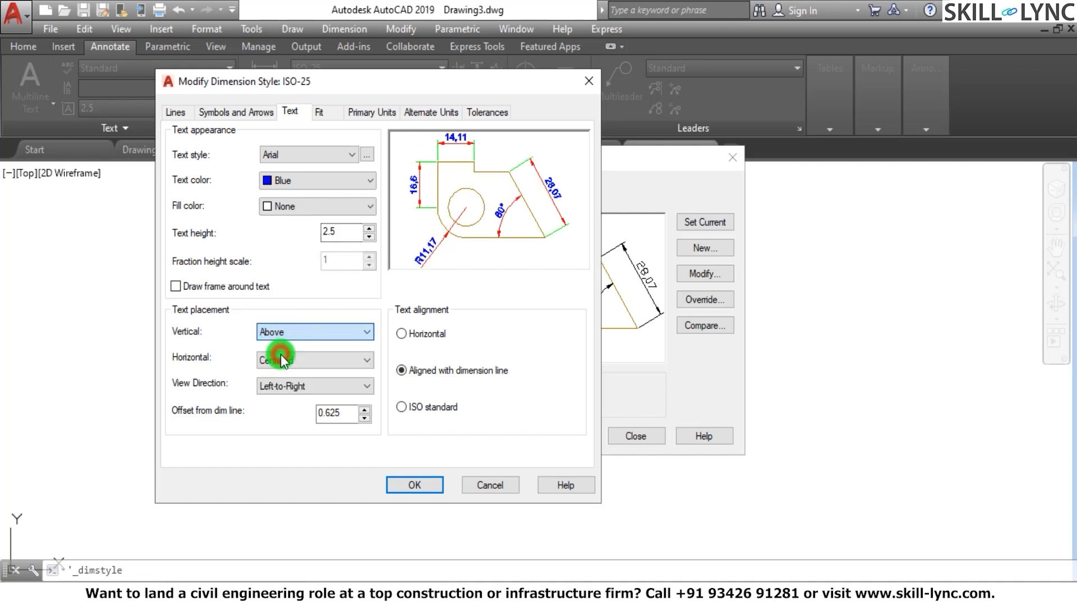
left_click(284, 333)
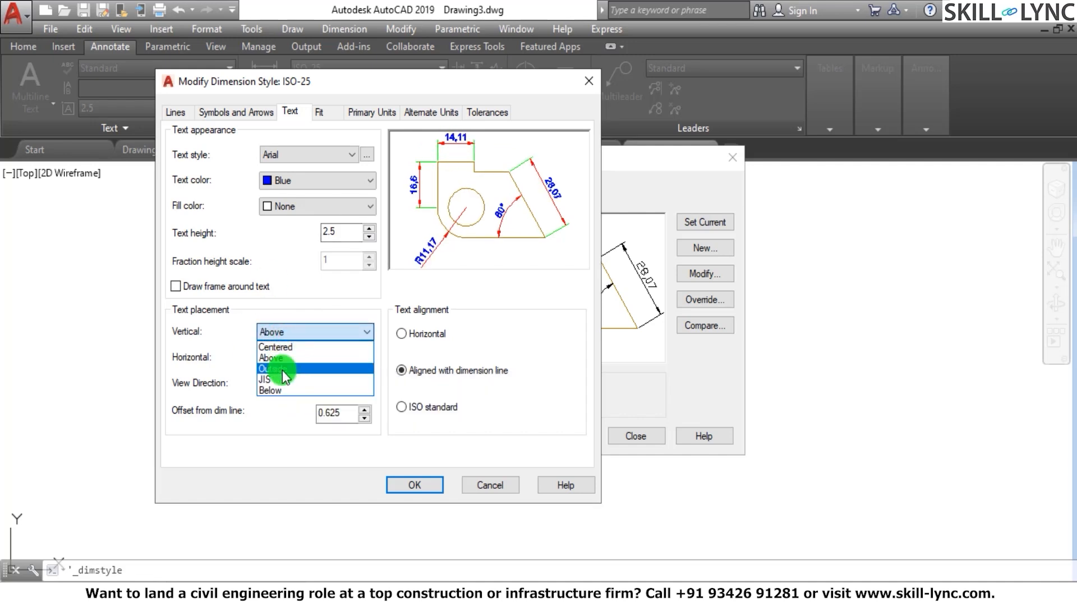
left_click(284, 378)
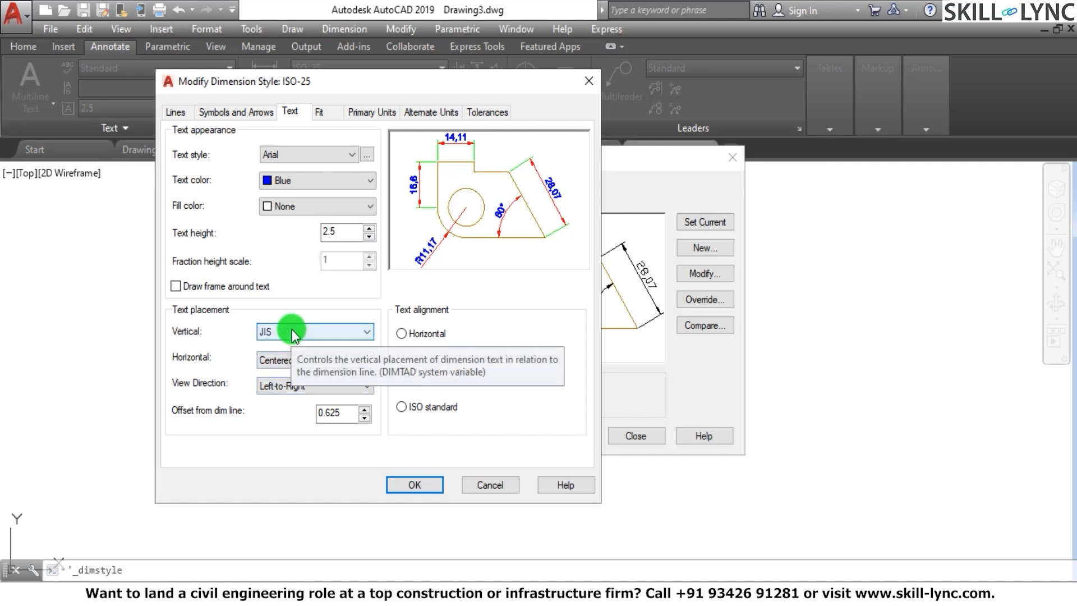
Try horizontal text placement at the extension lines, and restore it to Centered
left_click(285, 363)
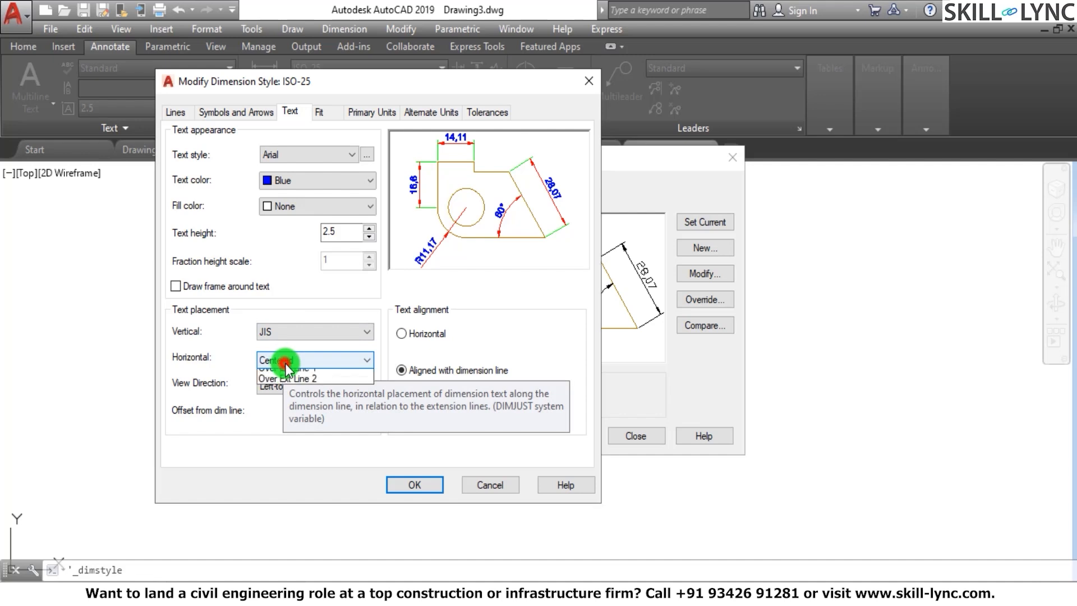
left_click(287, 379)
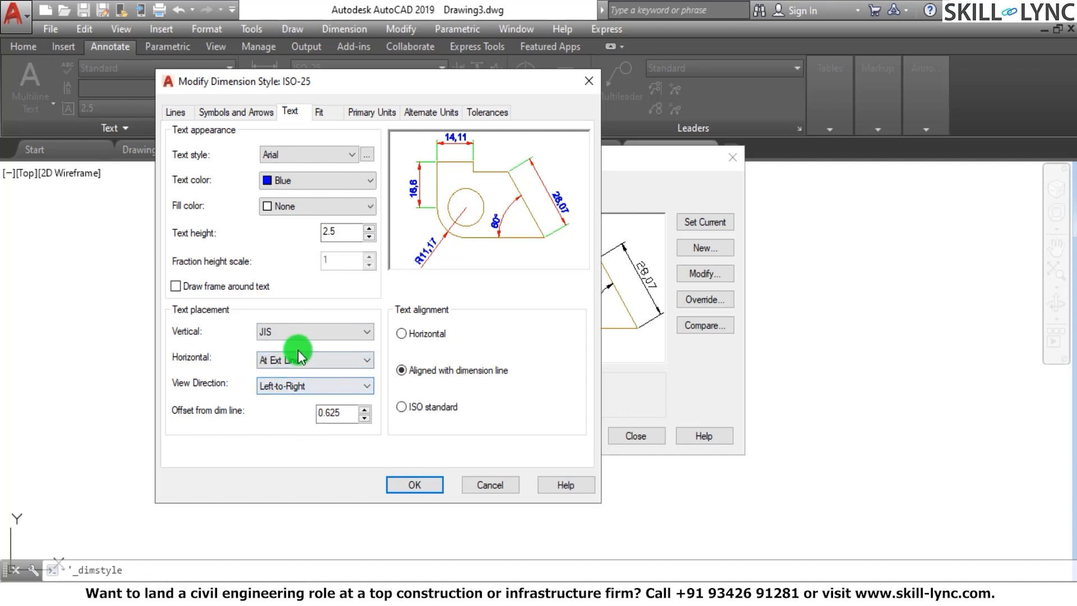
left_click(298, 359)
left_click(294, 398)
left_click(298, 359)
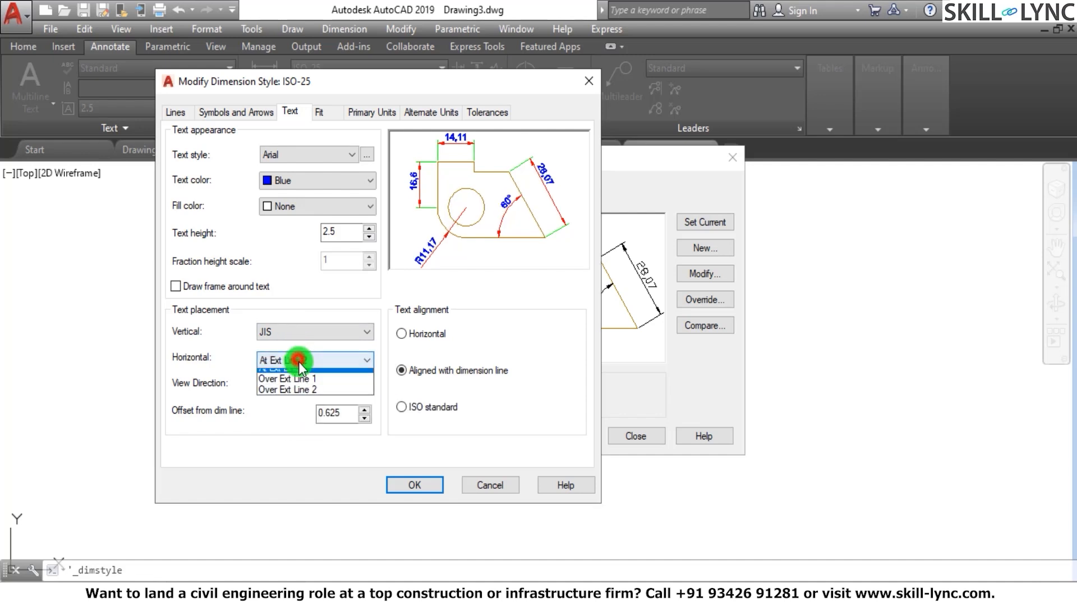
left_click(291, 375)
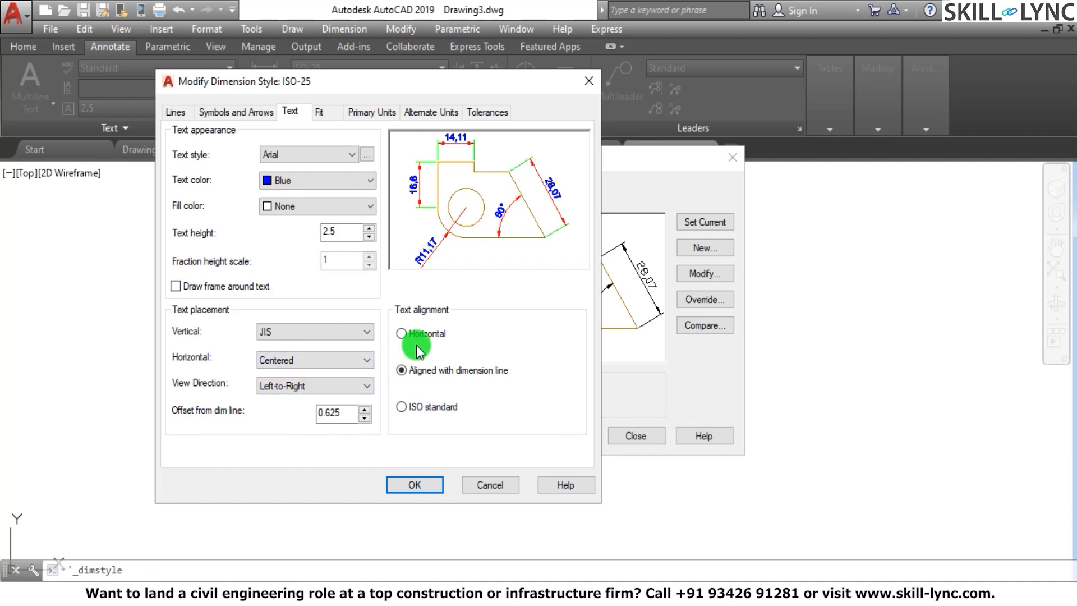
Check the text view direction options, keeping Left-to-Right, and examine the text's offset from the dimension line
left_click(298, 386)
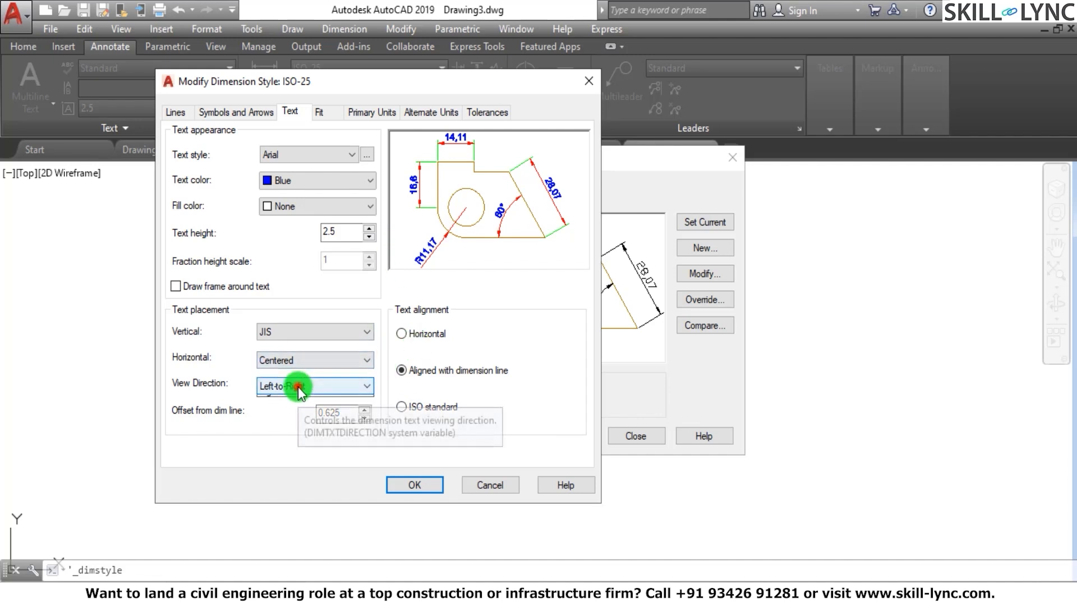
left_click(298, 401)
left_click(311, 387)
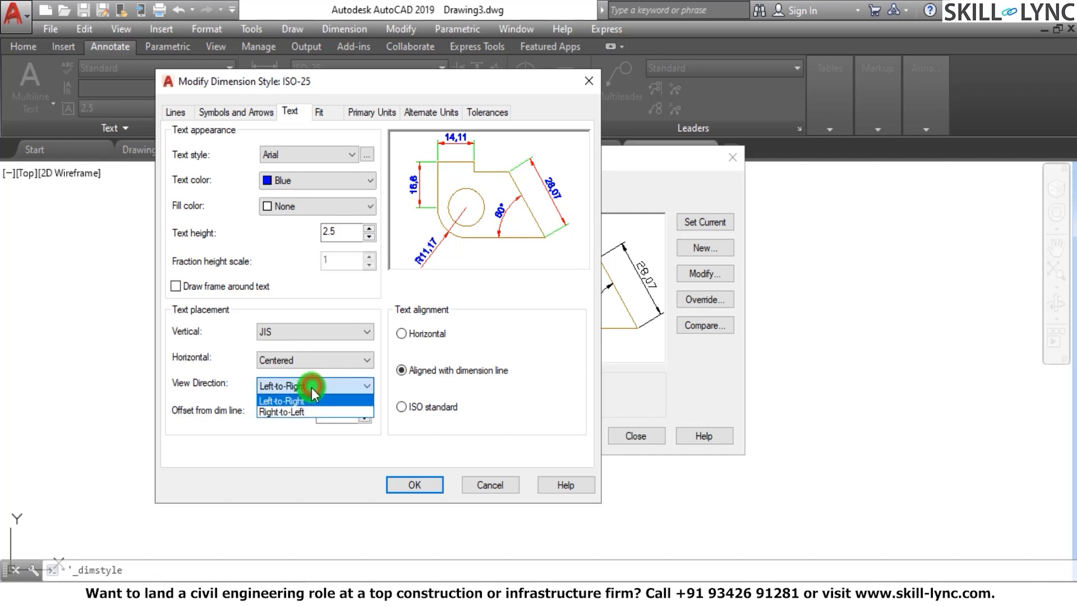
left_click(314, 400)
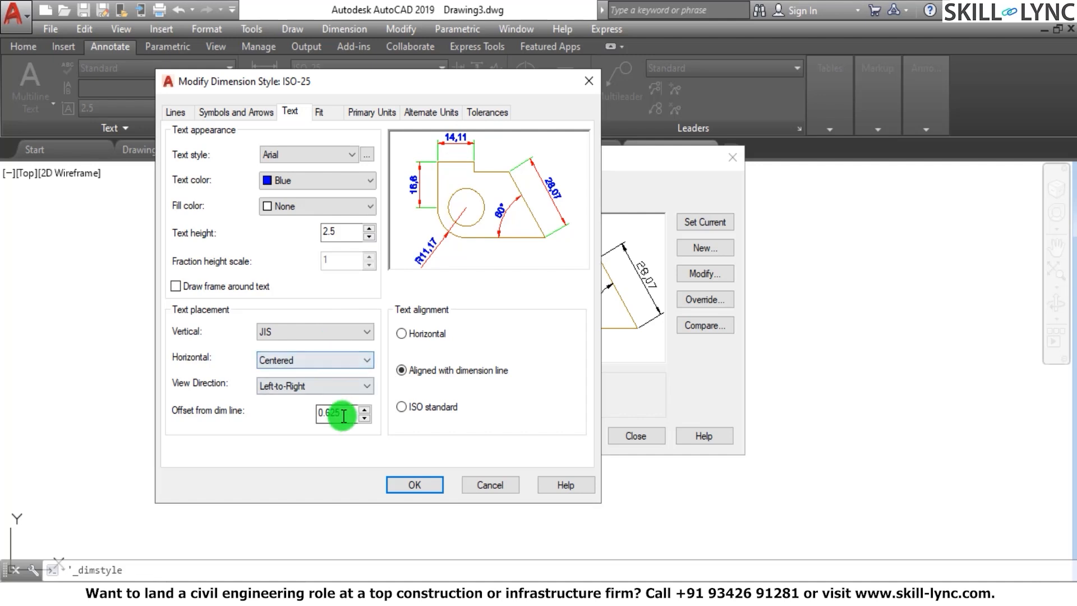
left_click_drag(341, 412, 211, 413)
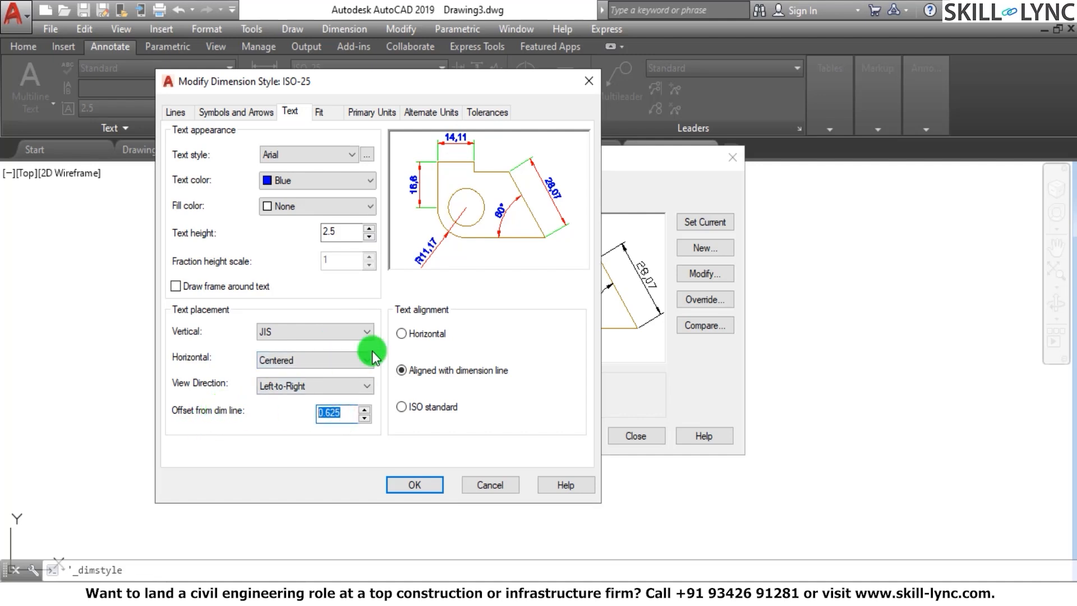
Try the Horizontal and Aligned with dimension line text alignments, and choose ISO standard
left_click(402, 333)
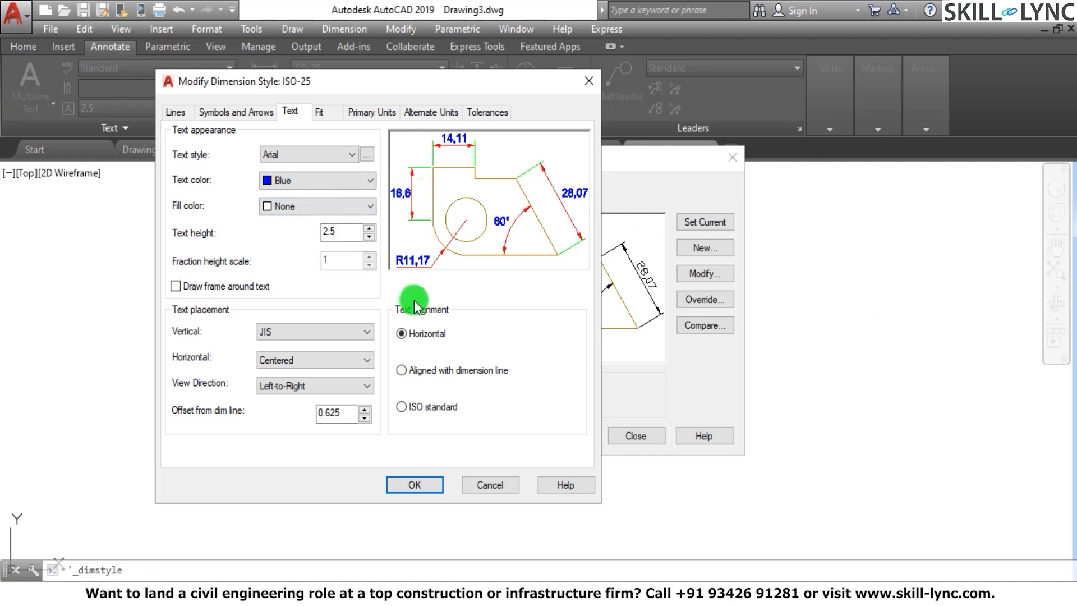
left_click(401, 370)
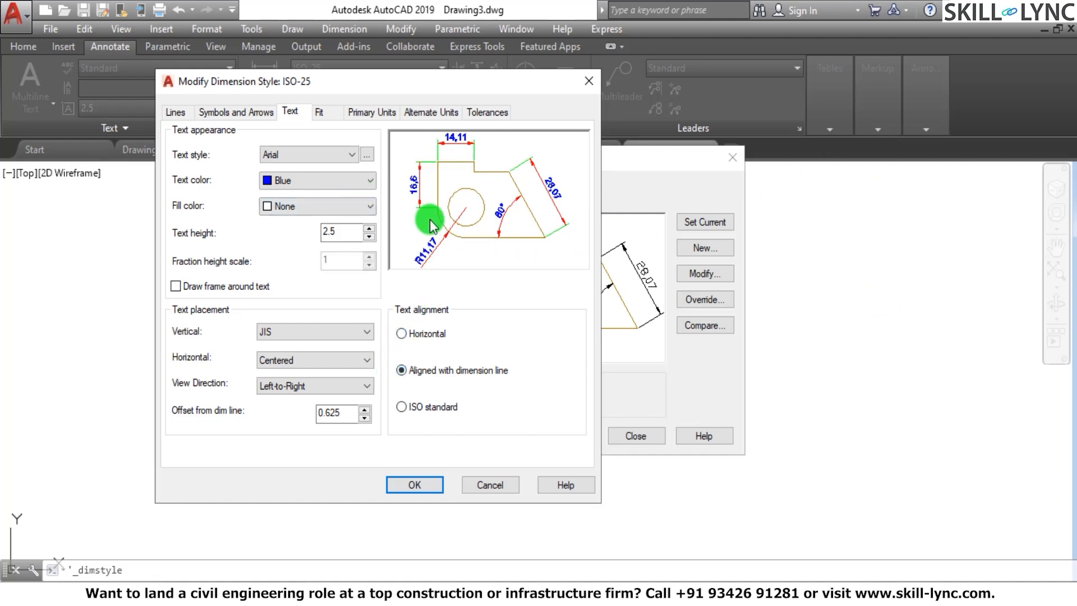
left_click(402, 407)
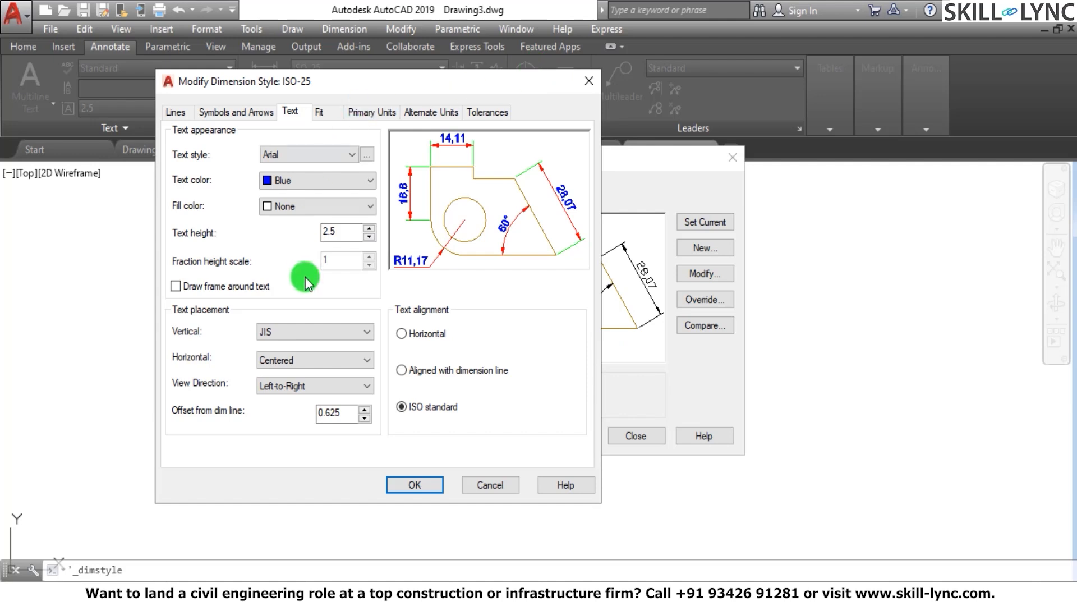
Set the vertical text placement to Above and accept the ISO-25 style changes
left_click(297, 331)
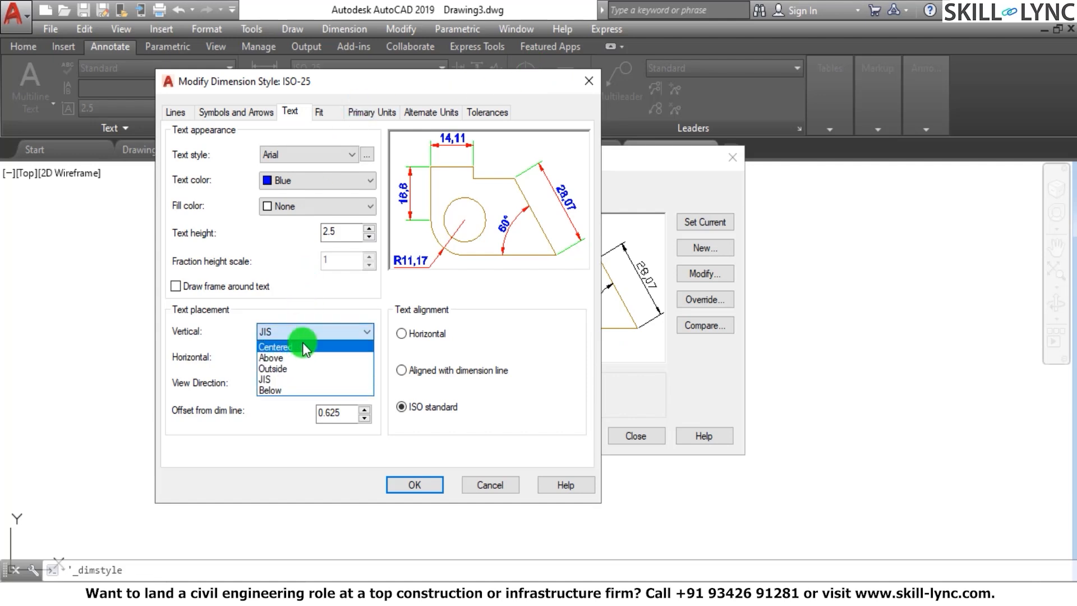
left_click(301, 357)
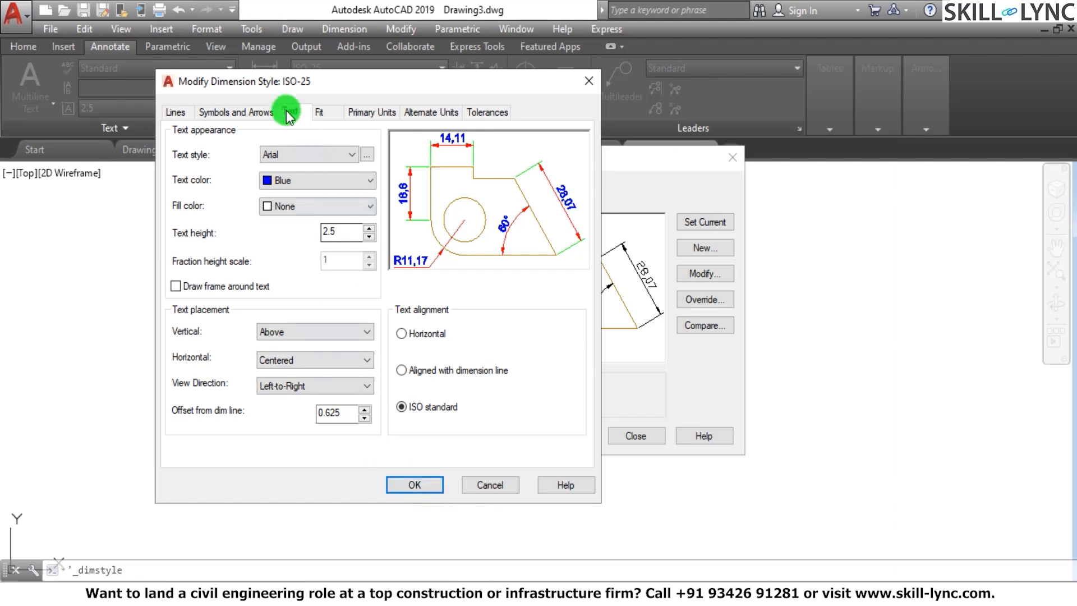
left_click(430, 484)
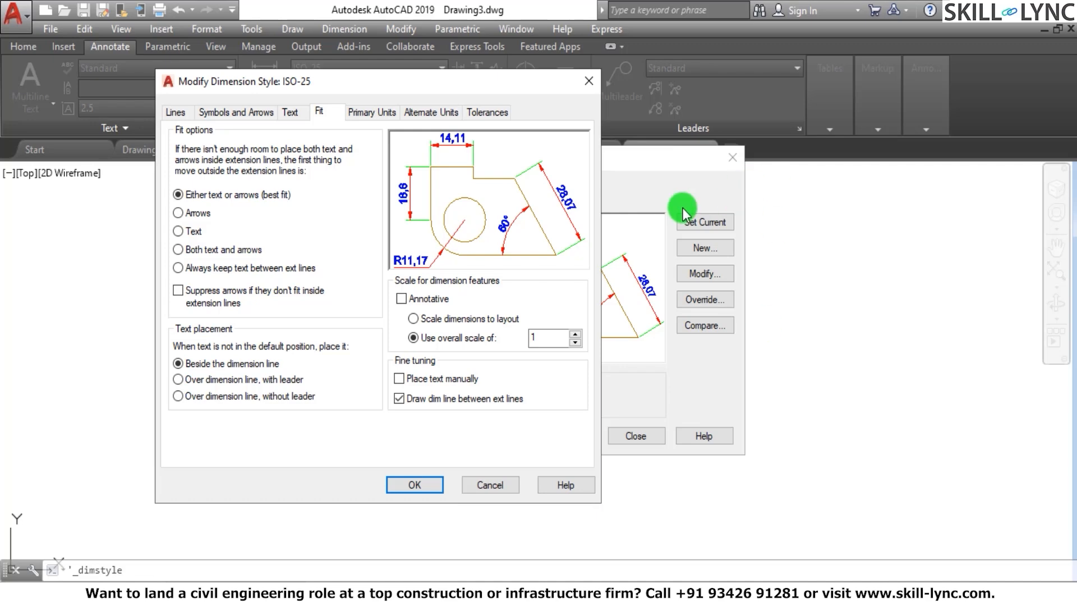
Try the Arrows, Text, Both text and arrows, and Always keep text between ext lines fit options, restoring Either text or arrows (best fit)
left_click(179, 213)
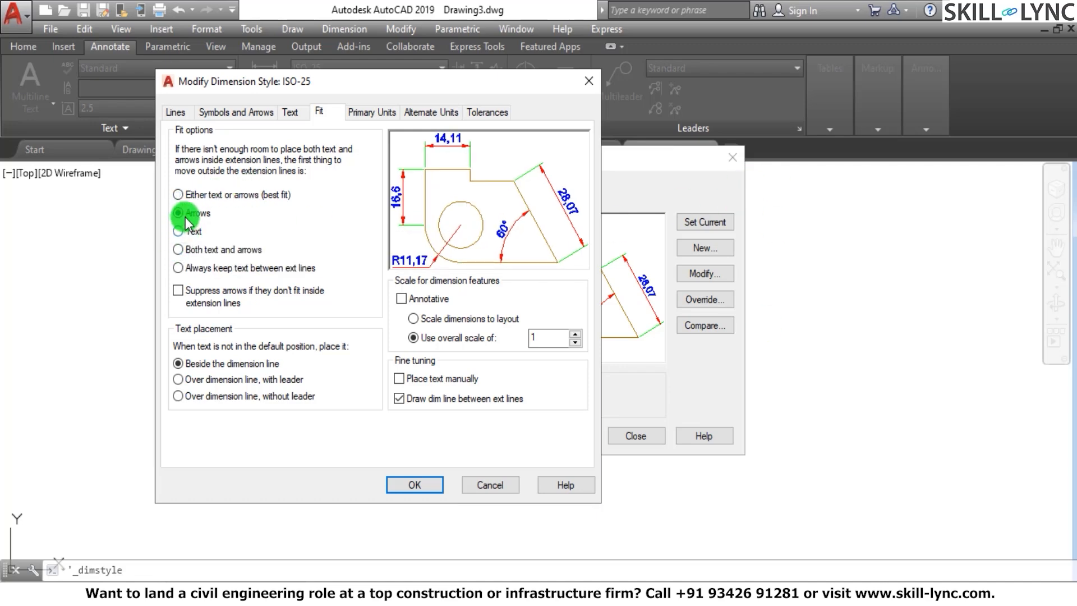
left_click(178, 231)
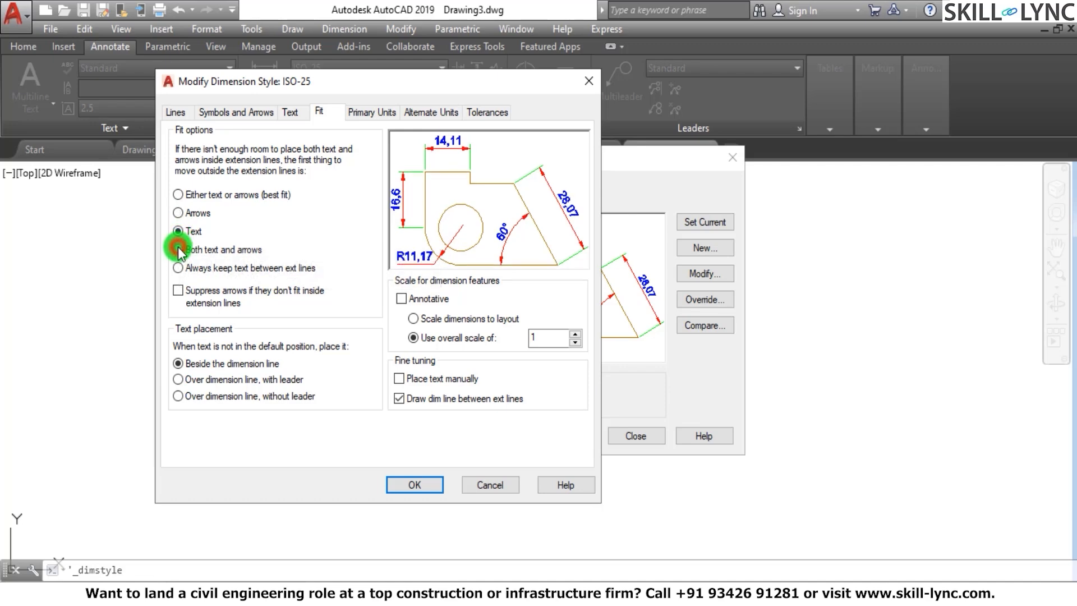
left_click(178, 250)
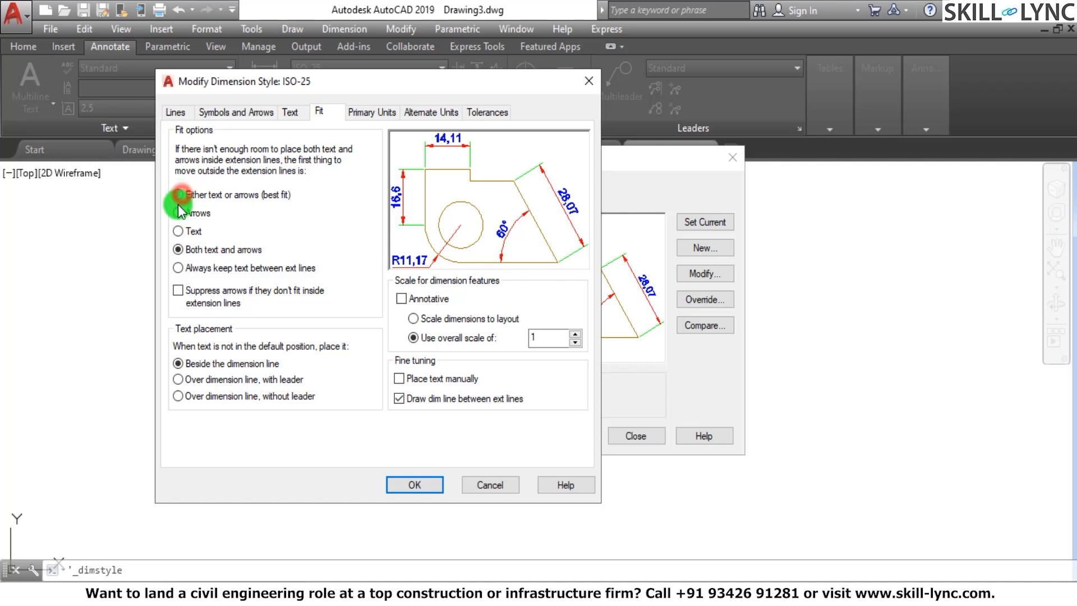
left_click(178, 194)
left_click(178, 213)
left_click(178, 231)
left_click(179, 250)
left_click(178, 268)
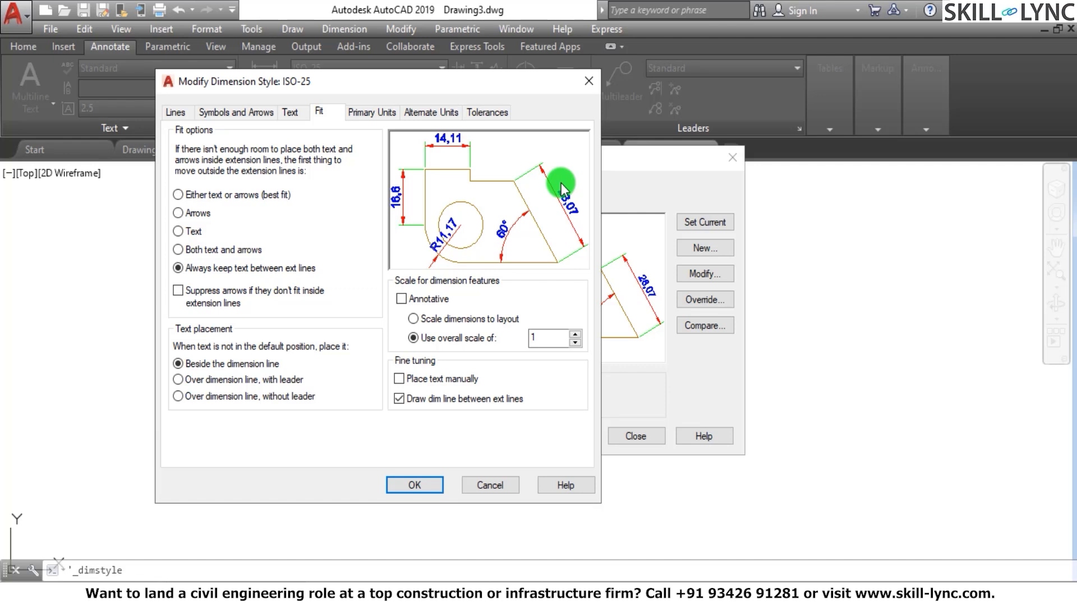
left_click(177, 193)
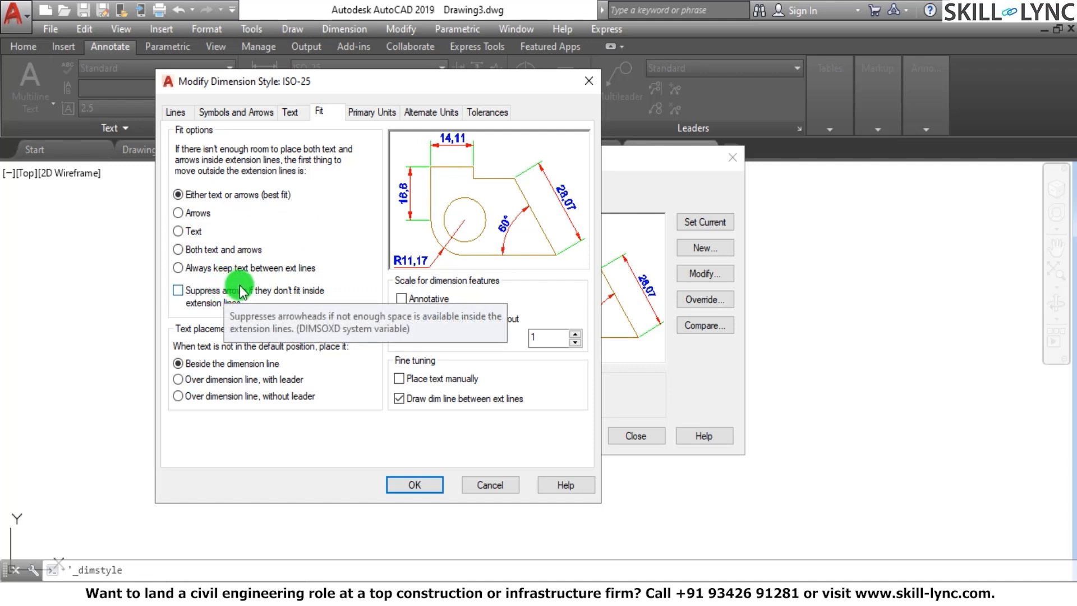
Suppress arrows that don't fit inside the extension lines, and try the over-dimension-line text placements, restoring Beside the dimension line
left_click(178, 290)
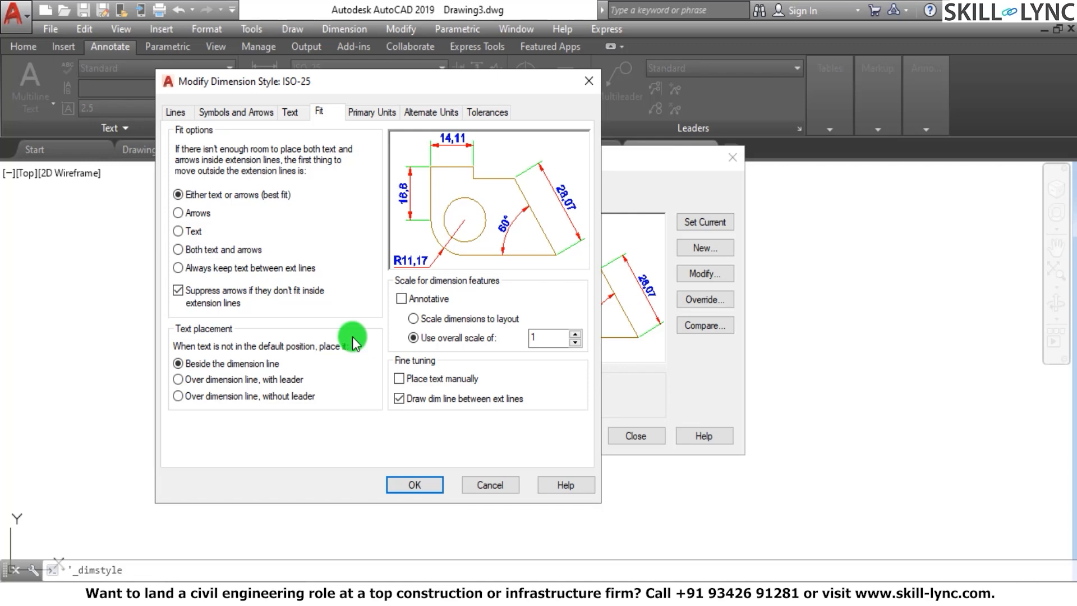
left_click(179, 396)
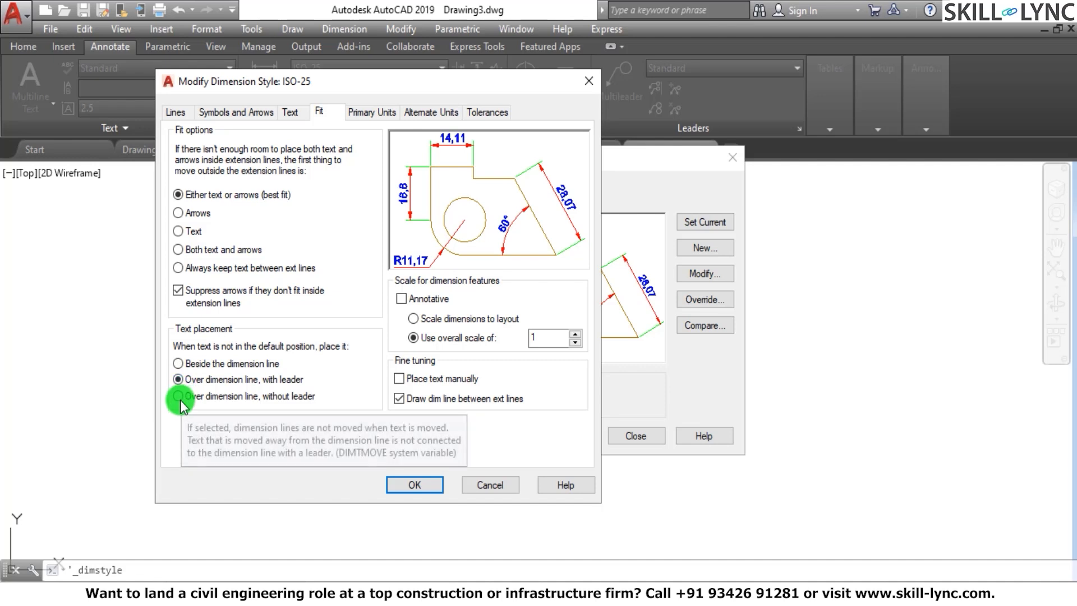
left_click(179, 362)
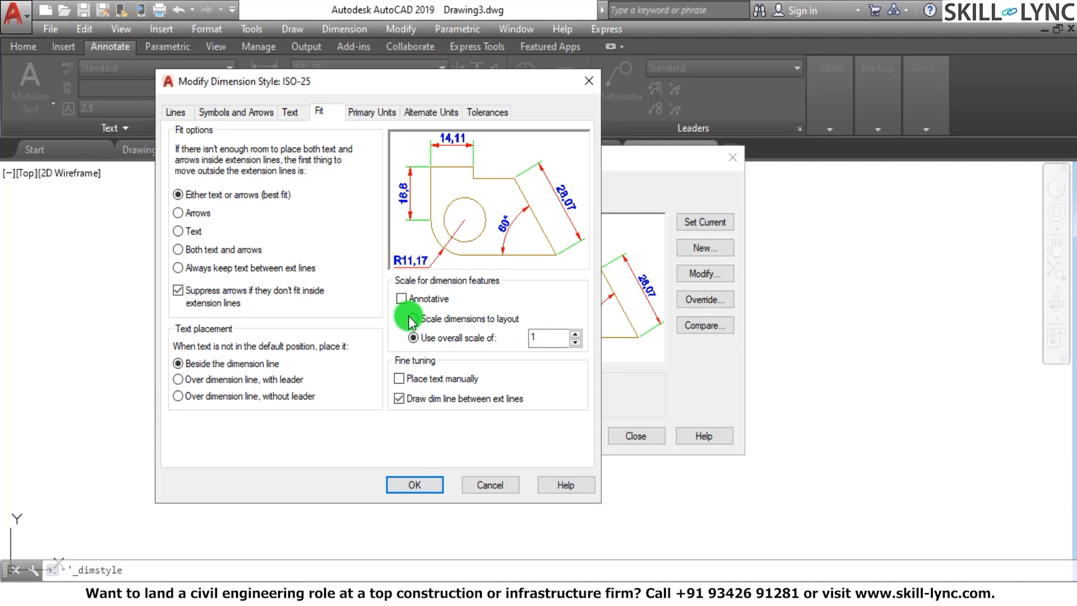
Try the Annotative and Scale dimensions to layout options, and restore the overall dimension scale of 1
left_click(401, 299)
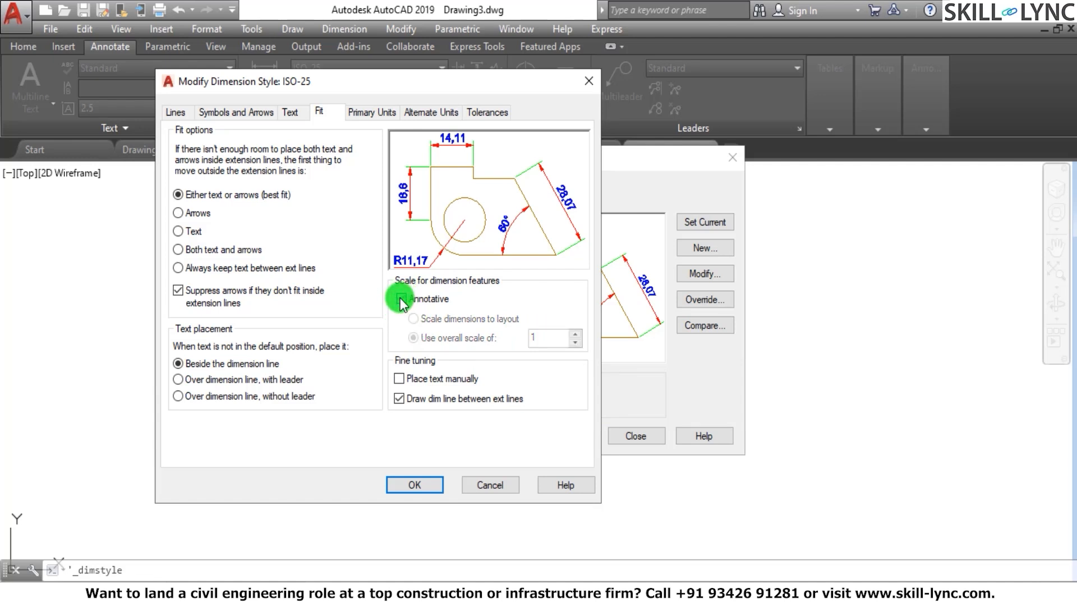
left_click(401, 298)
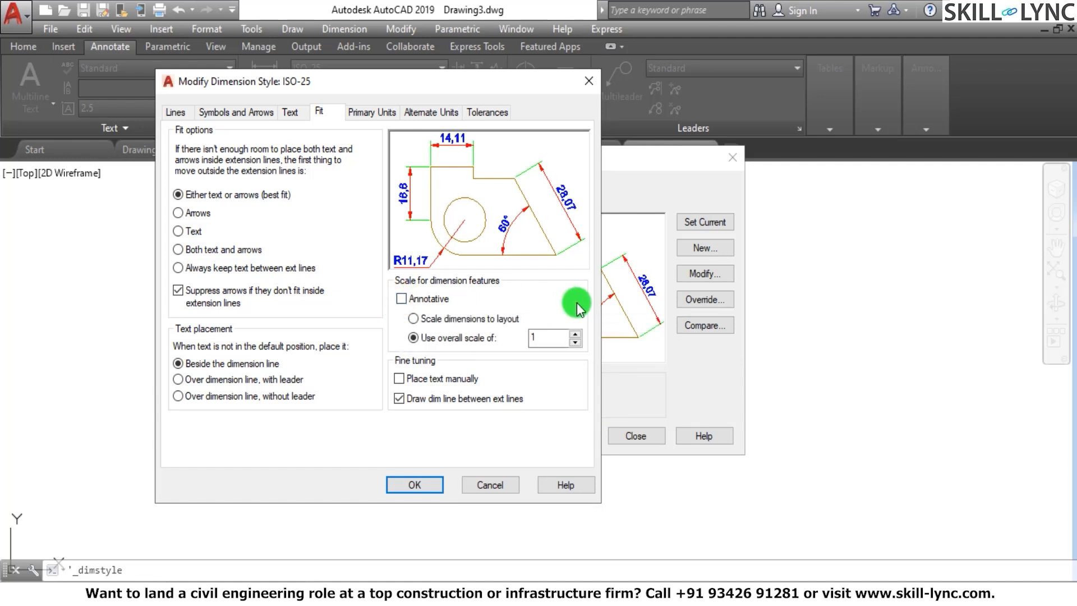
left_click(414, 319)
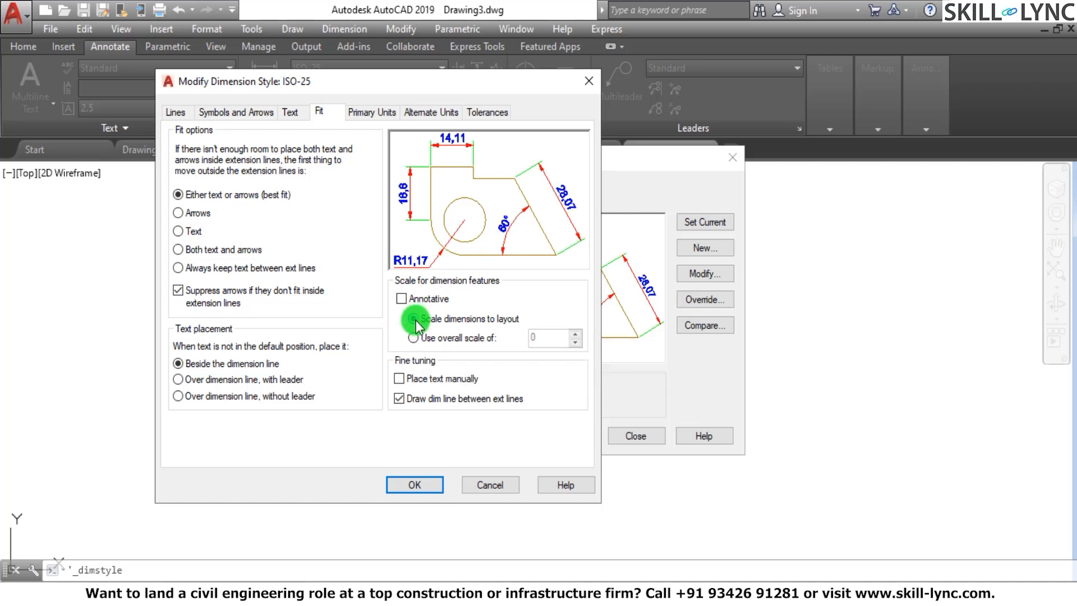
left_click(414, 337)
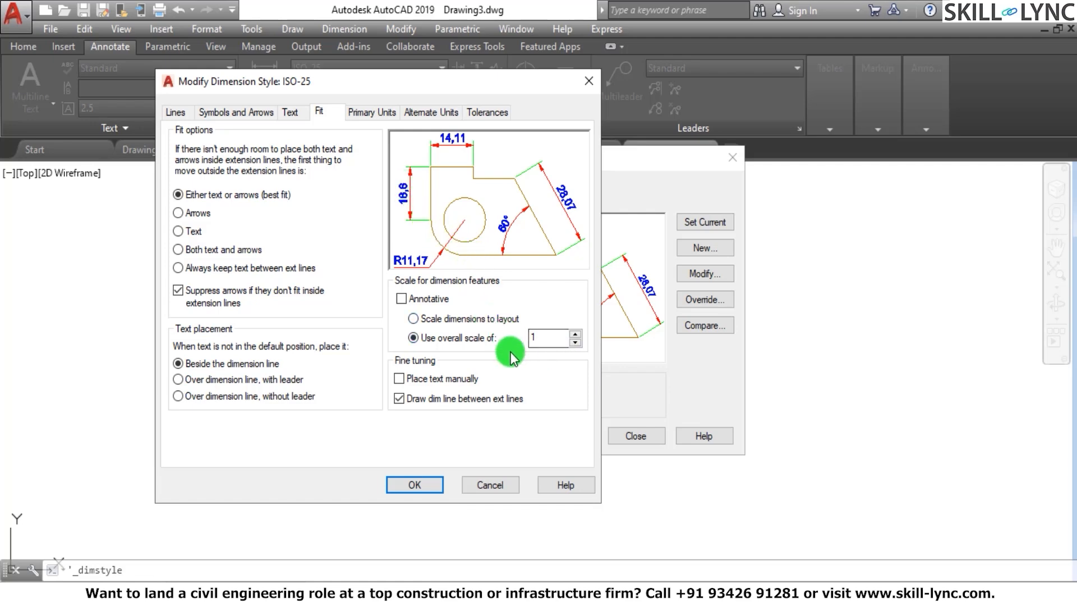
double_click(552, 338)
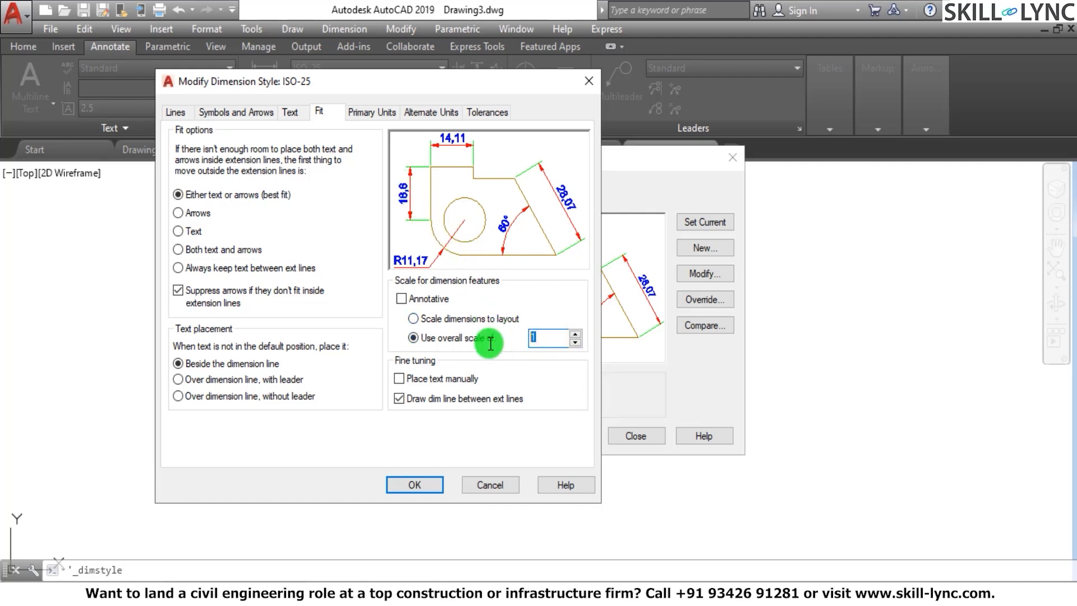
mouse_move(491, 350)
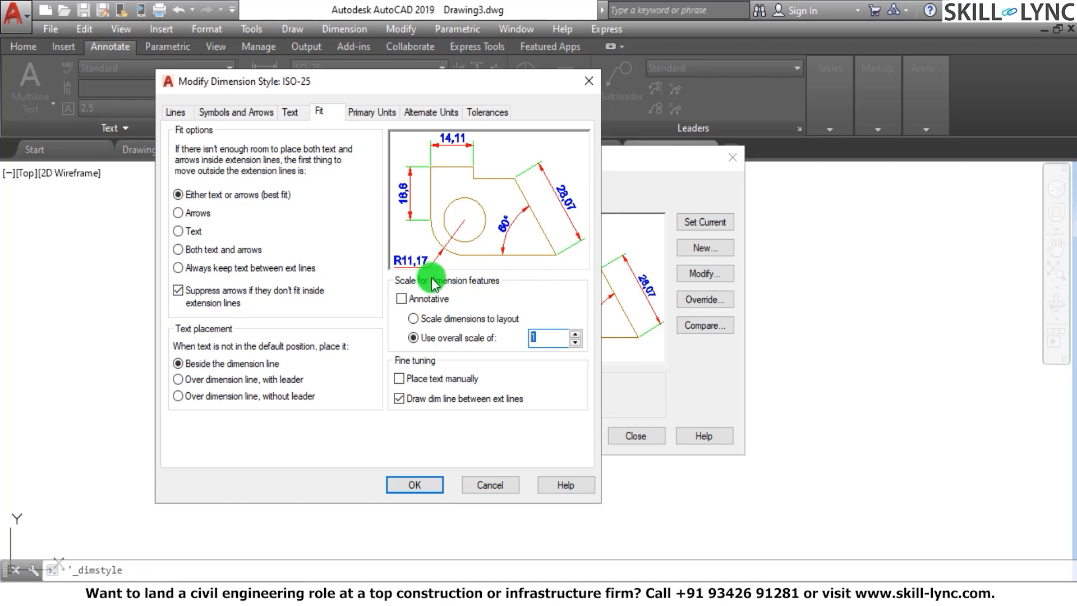
Set the overall dimension scale to 10, and try the Place text manually option before leaving it off
left_click(287, 112)
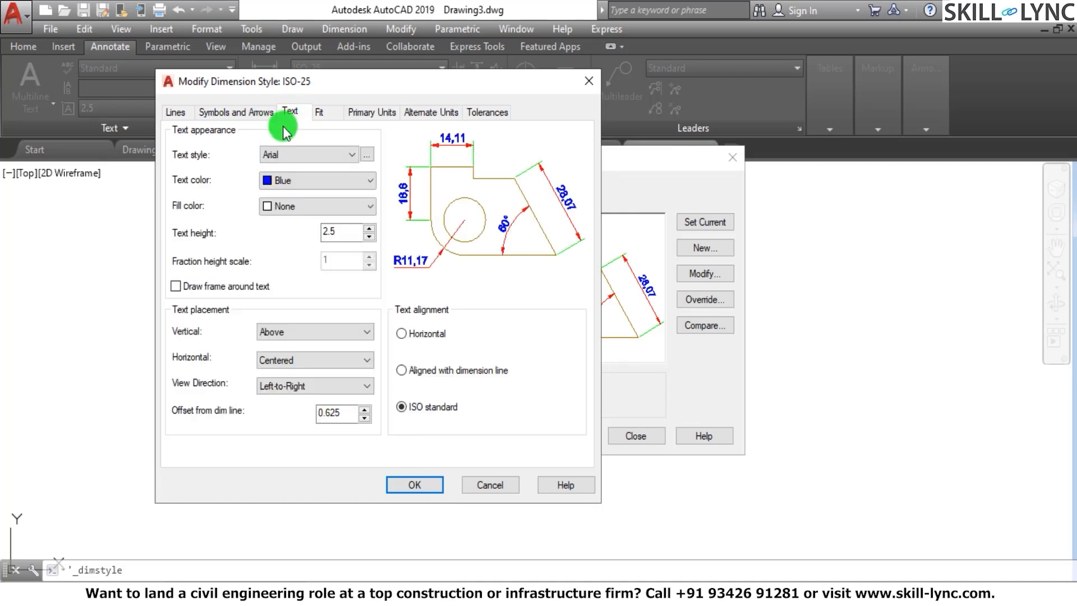
left_click(242, 115)
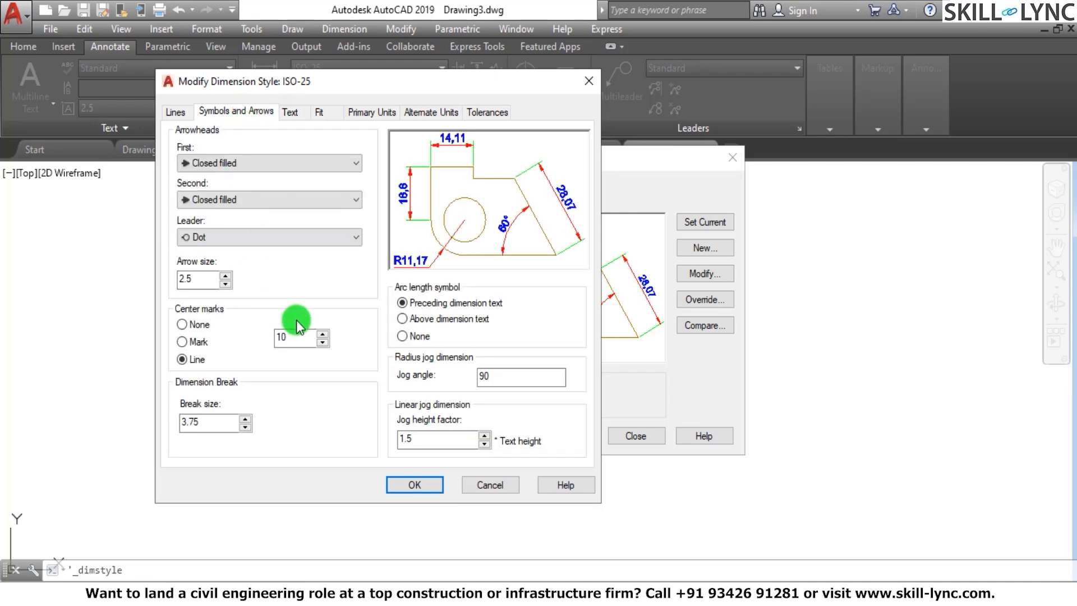
left_click(330, 114)
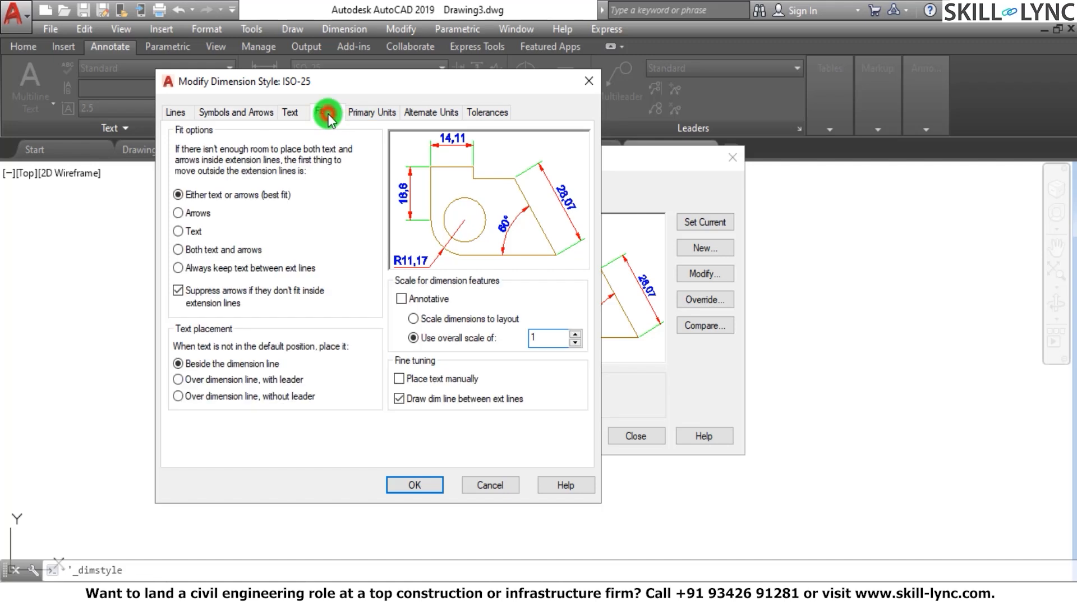
double_click(542, 336)
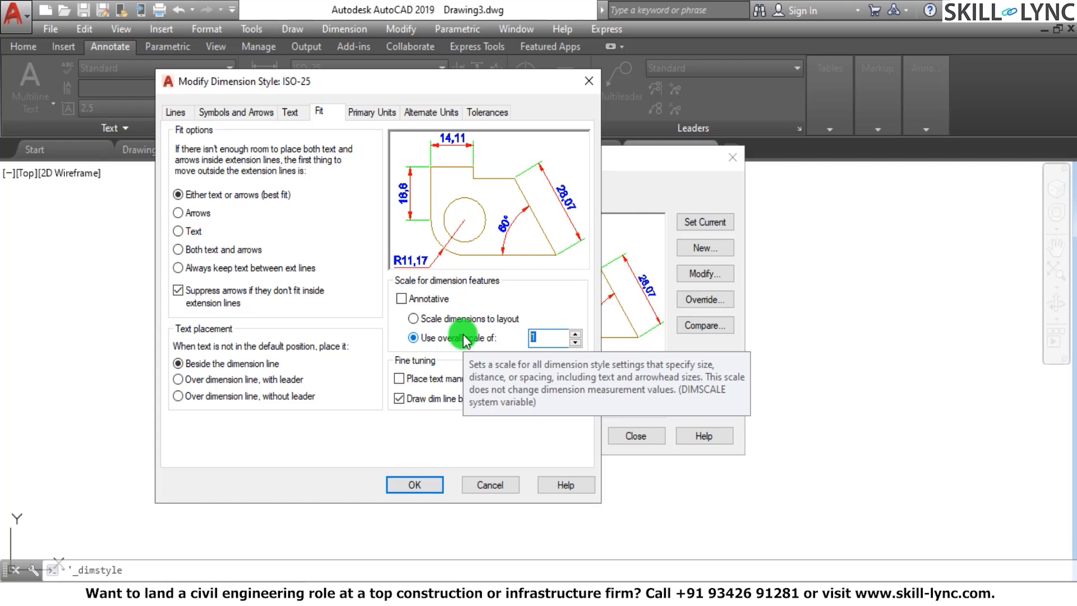
type("10")
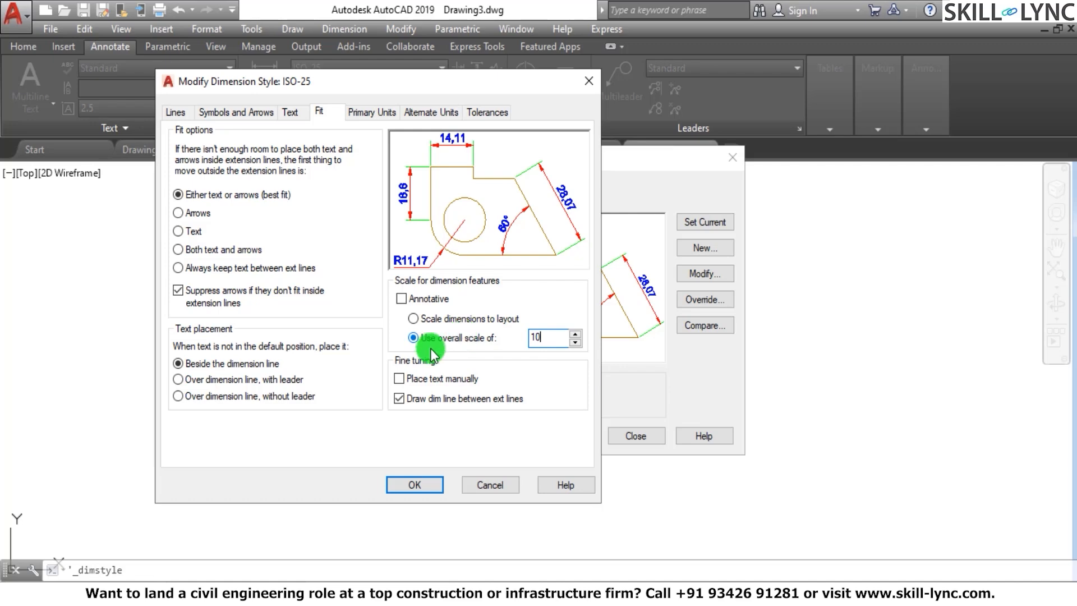
left_click(399, 378)
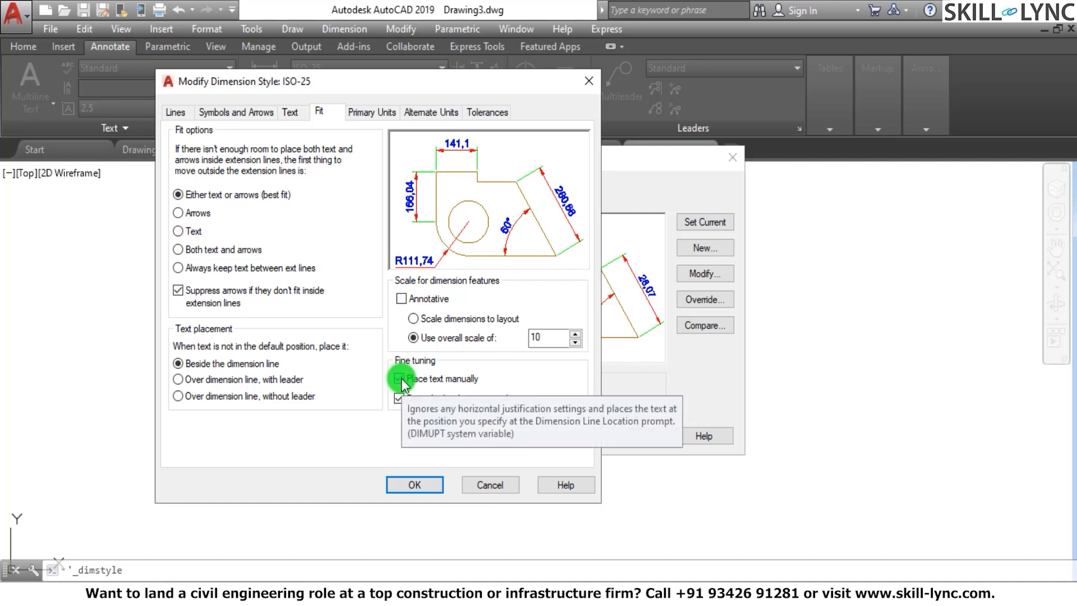
left_click(402, 378)
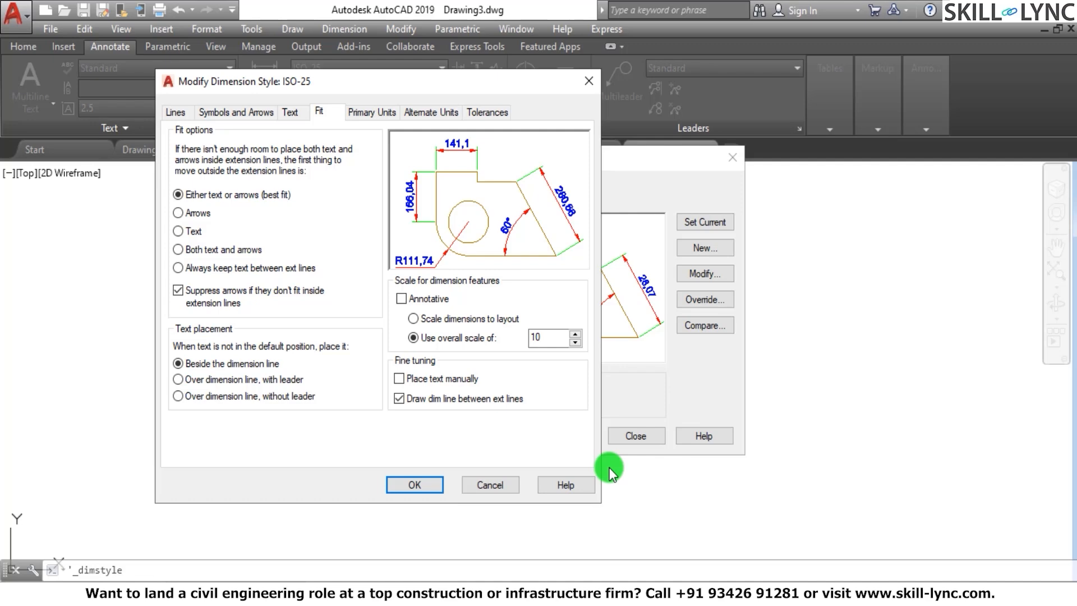
Try a precision of 0 for the linear primary units, and restore 0.00
left_click(370, 115)
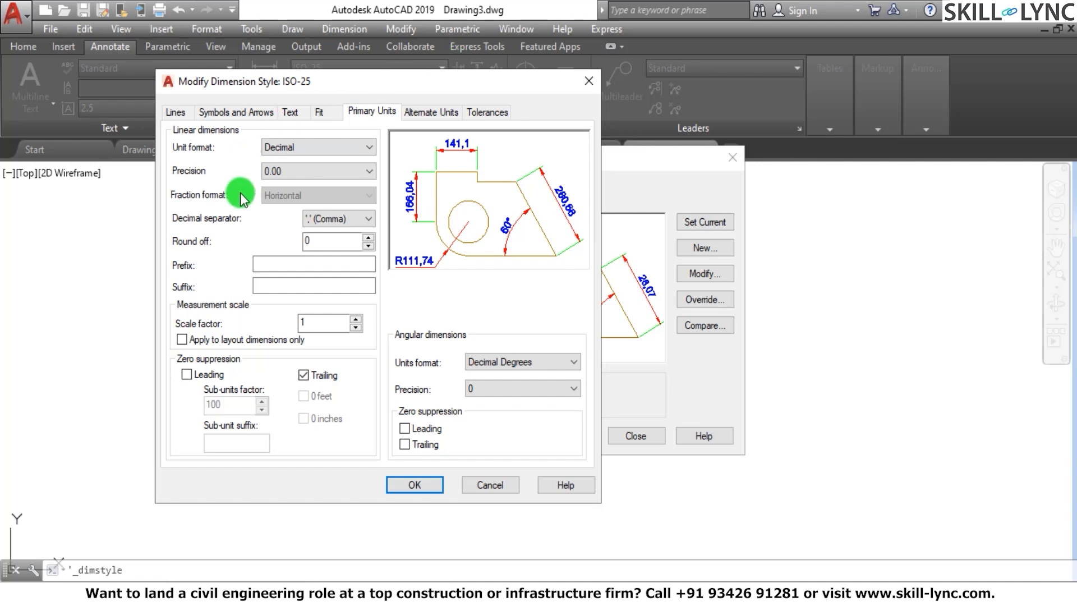
left_click(284, 172)
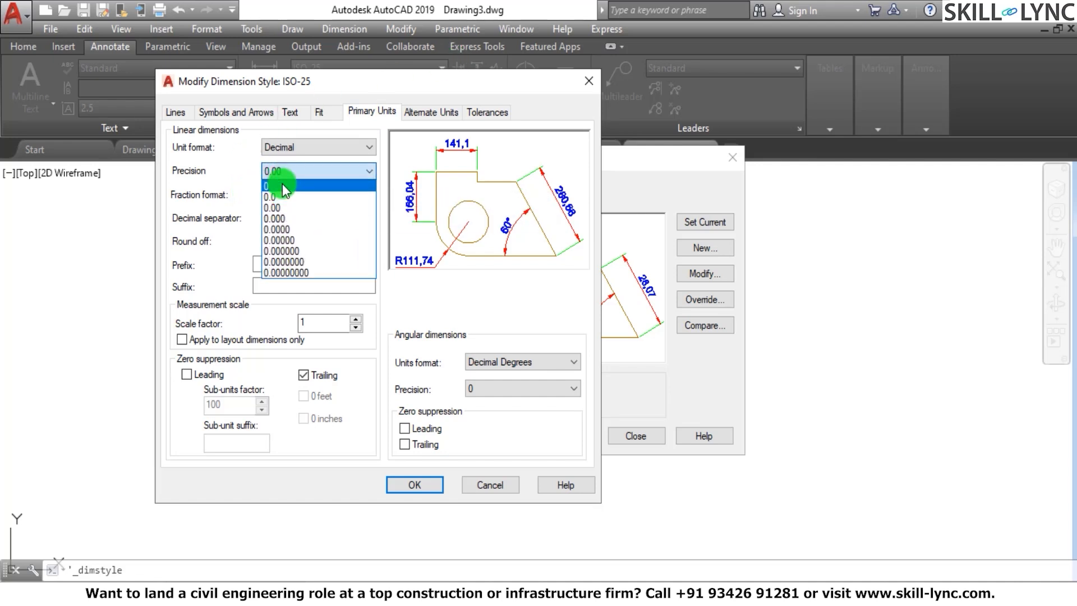
left_click(282, 185)
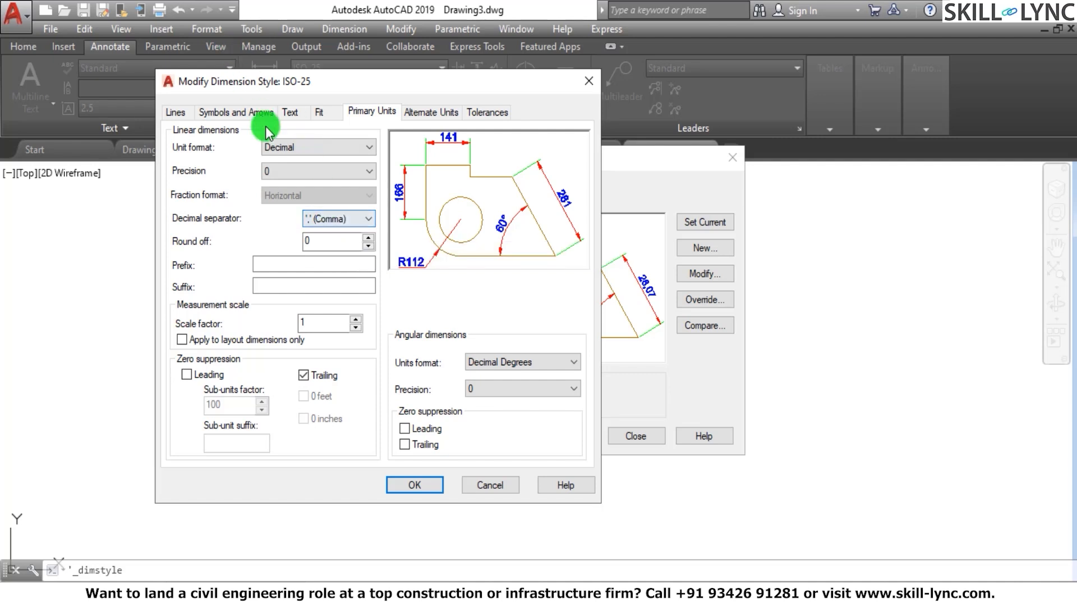
left_click(282, 172)
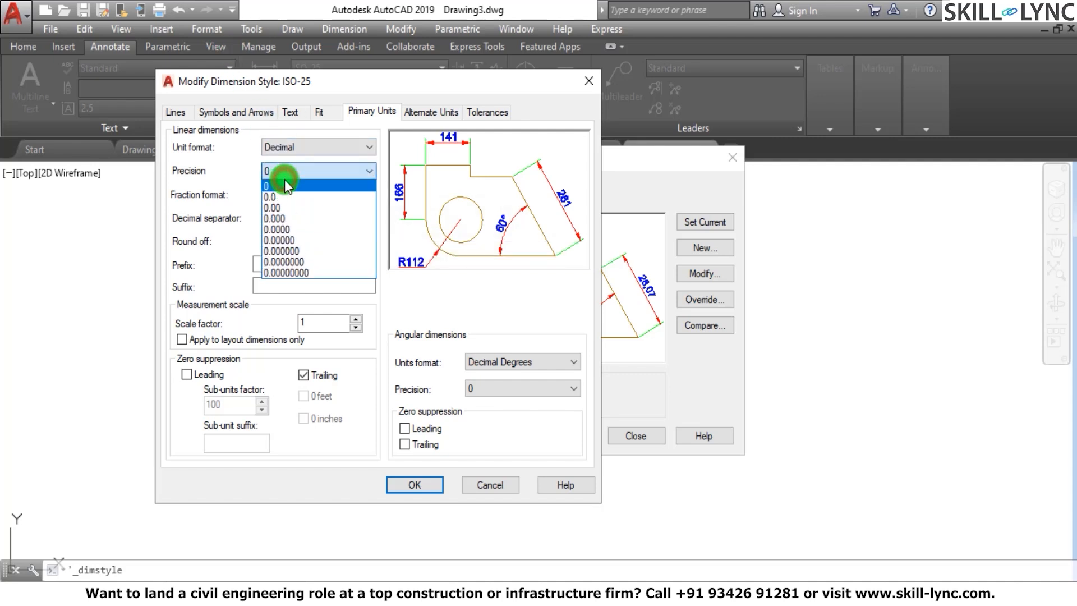
left_click(273, 207)
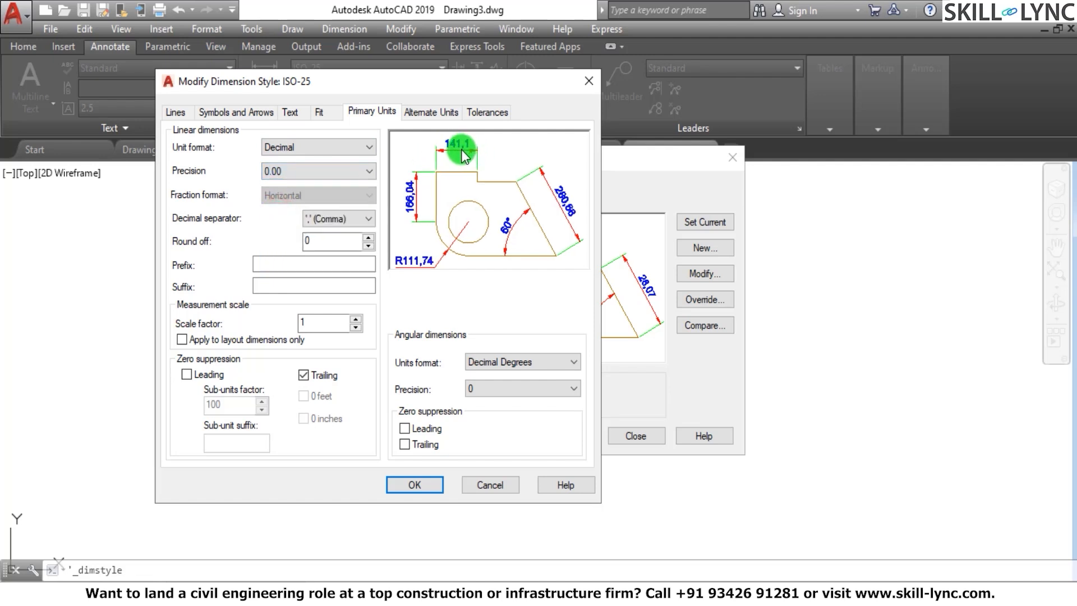
Compare the Comma, Period and Space decimal separators, keep Period, and set the linear dimension precision to 0
left_click(359, 221)
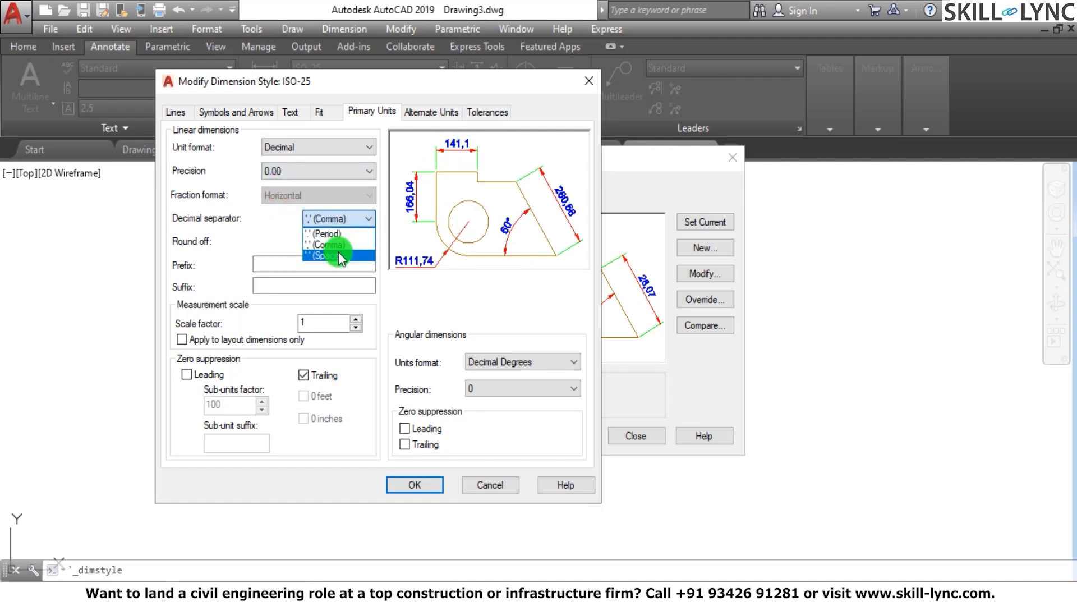
left_click(340, 247)
left_click(344, 223)
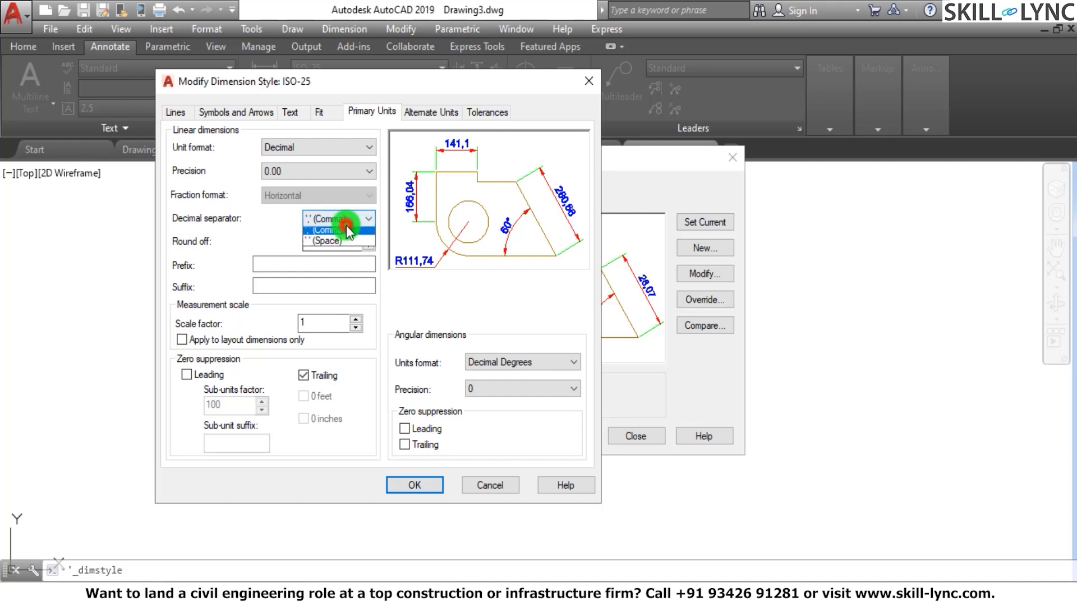
left_click(346, 234)
left_click(352, 214)
left_click(339, 256)
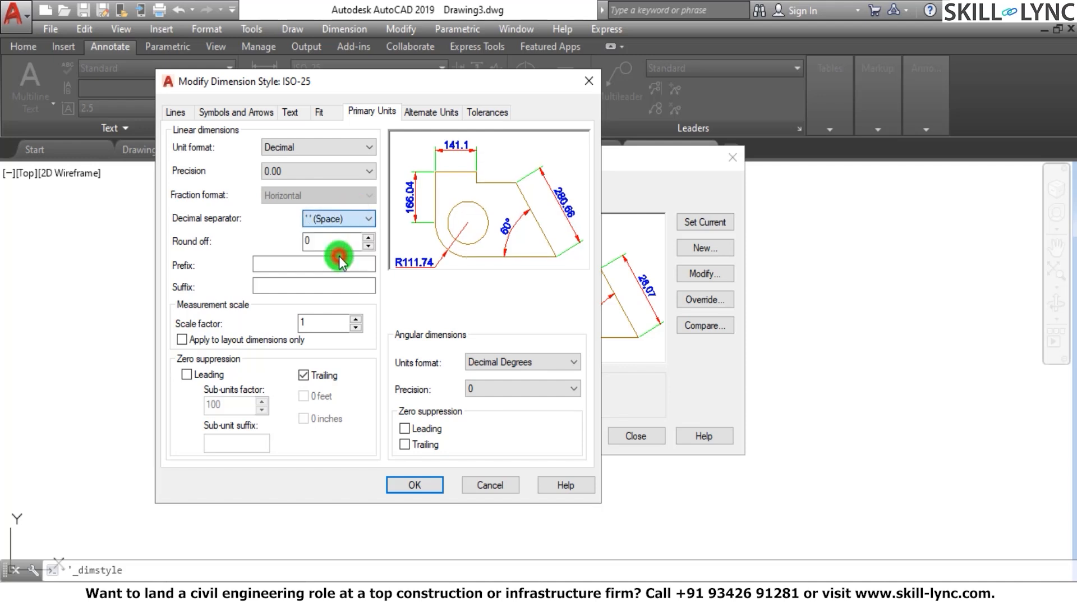
left_click(352, 219)
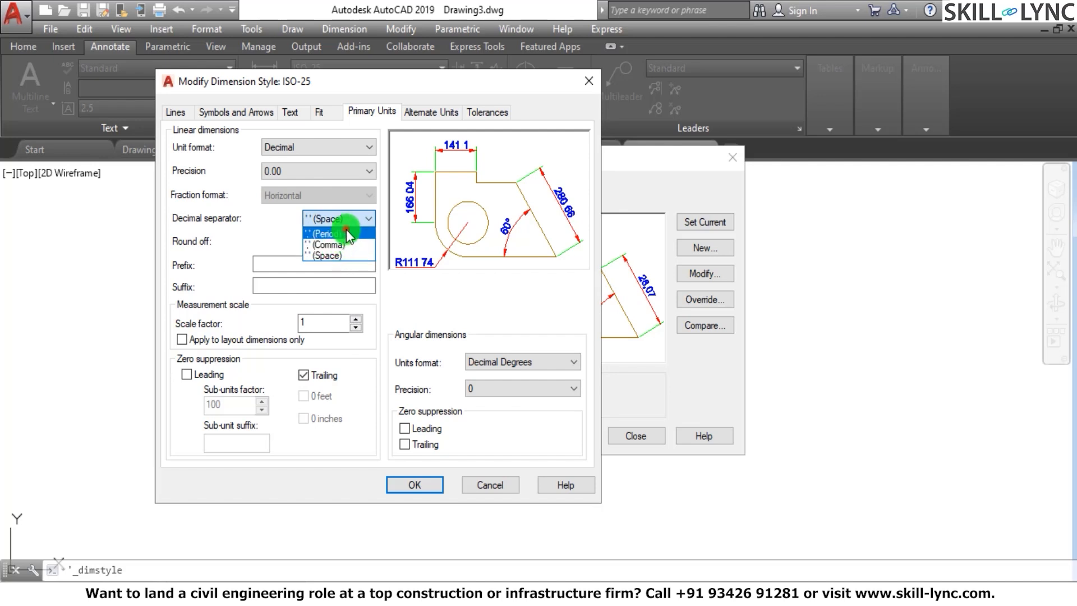
left_click(345, 232)
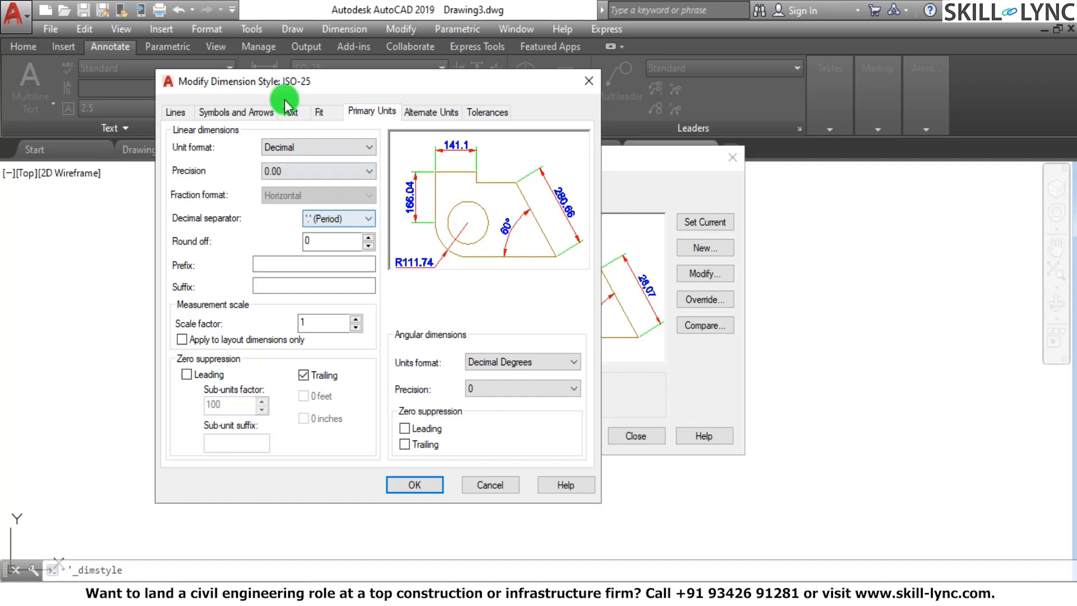
left_click(296, 166)
left_click(297, 187)
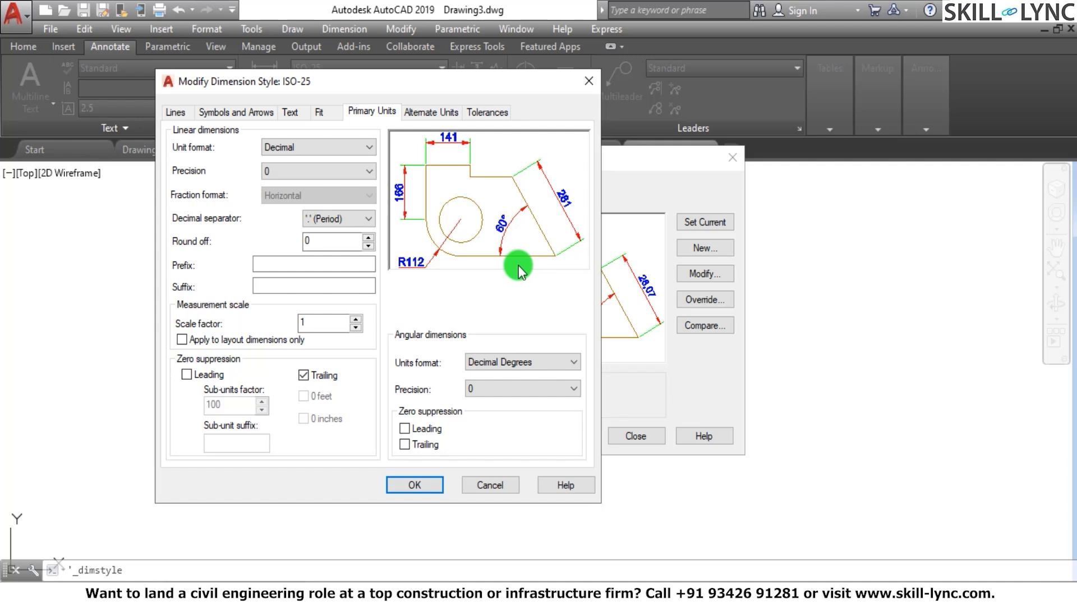
Try round-off values of 5 and 10 for the linear dimensions, and restore 0
left_click(369, 237)
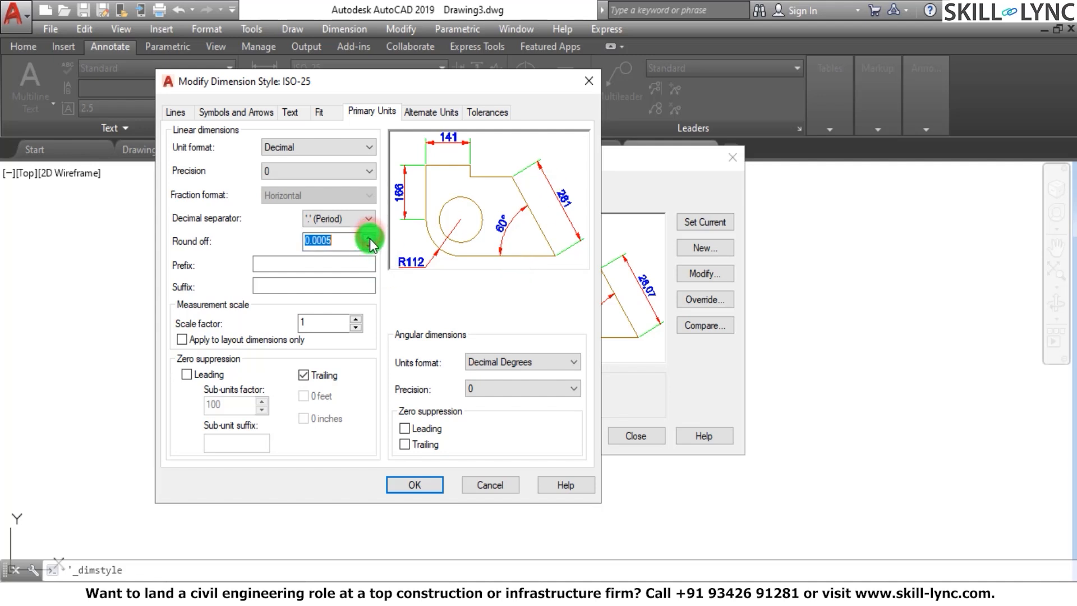
left_click(370, 238)
left_click(370, 238)
left_click(343, 244)
type("5")
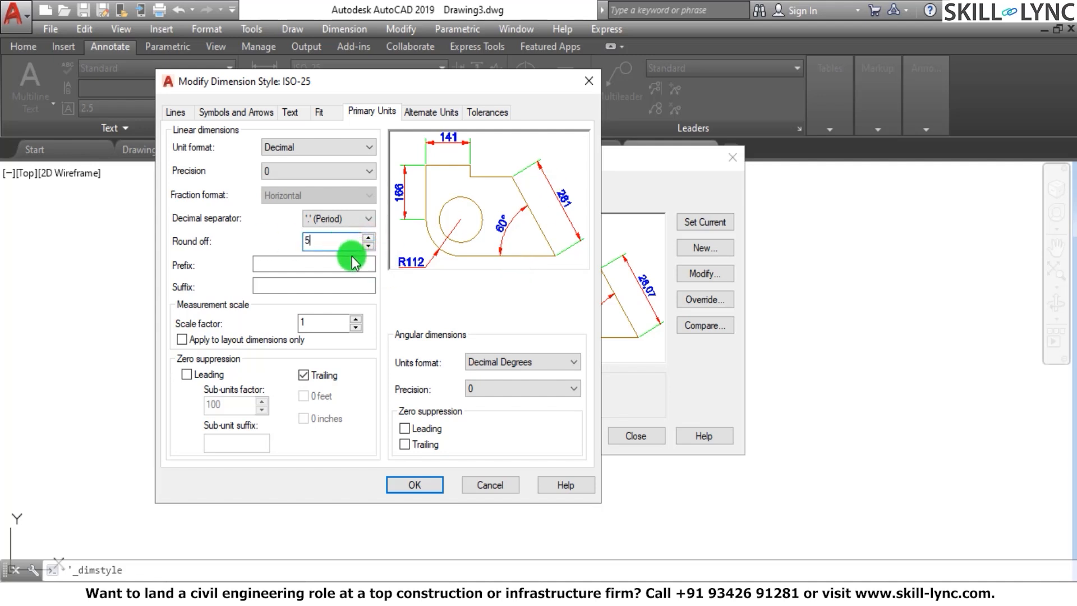
left_click(329, 264)
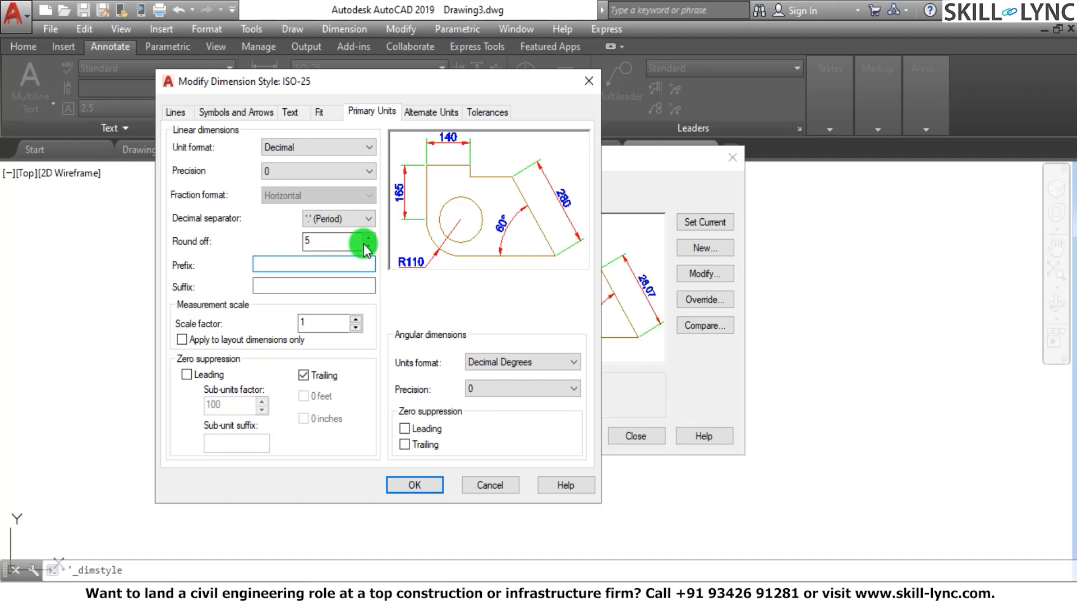
double_click(312, 240)
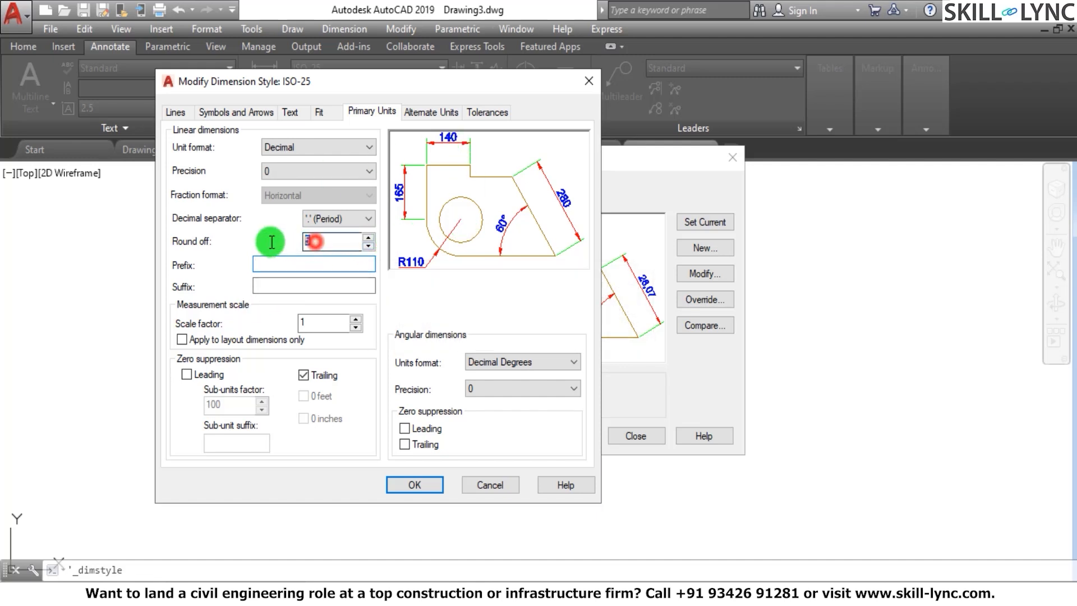
type("10")
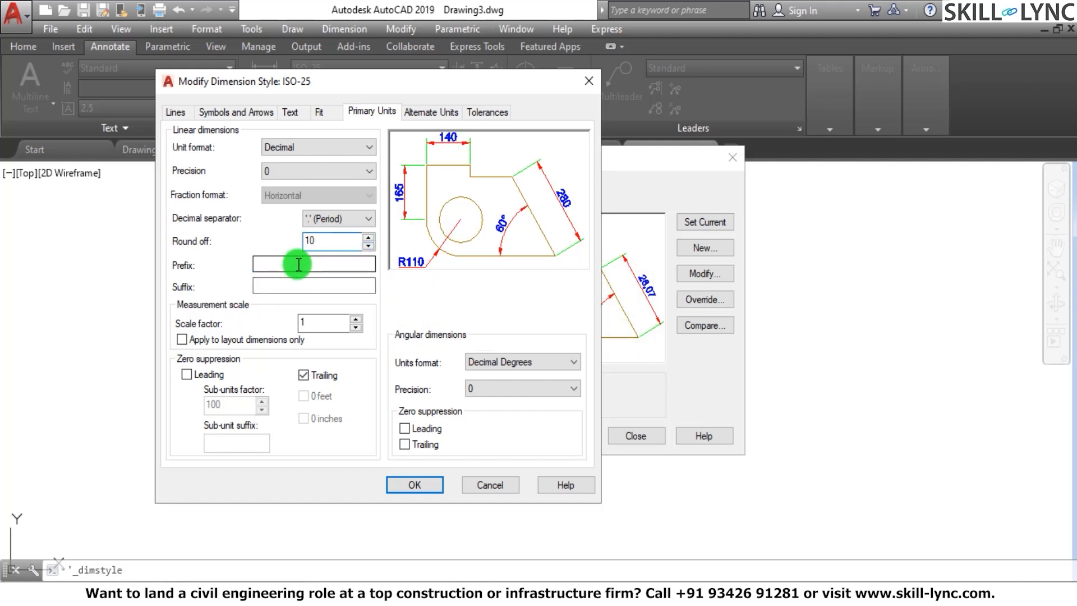
left_click(321, 265)
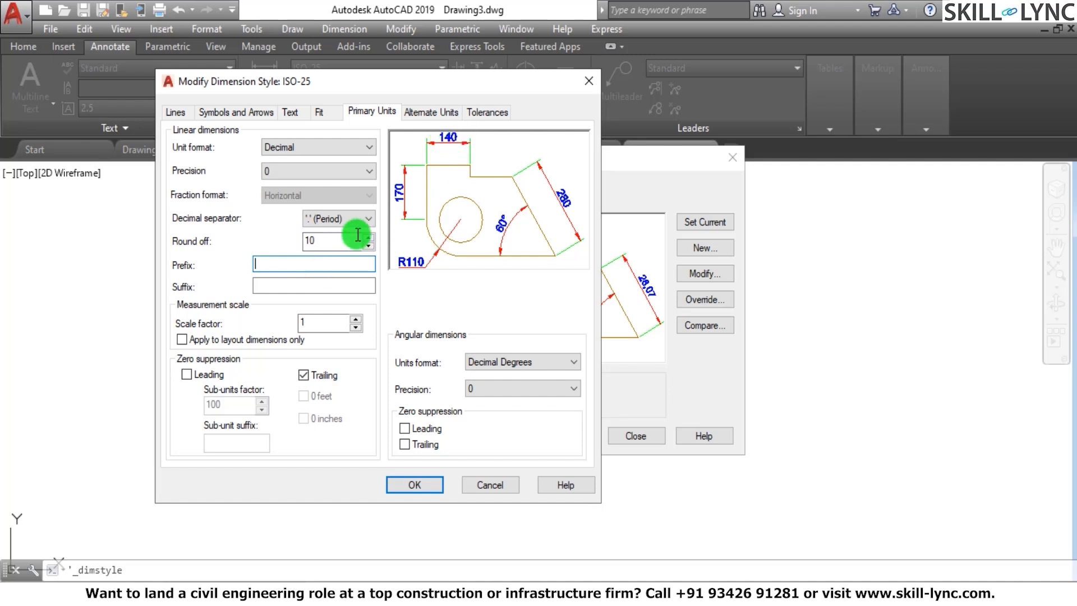
left_click_drag(344, 240, 293, 240)
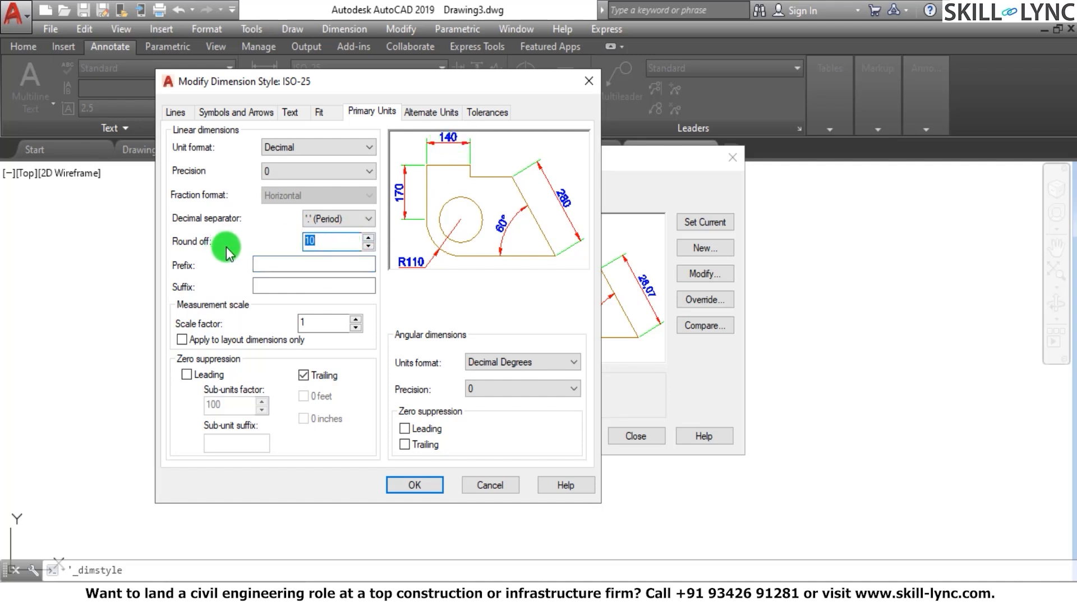
type("0")
Add the prefix A- and the suffix mm to the primary-unit dimension text
left_click(310, 264)
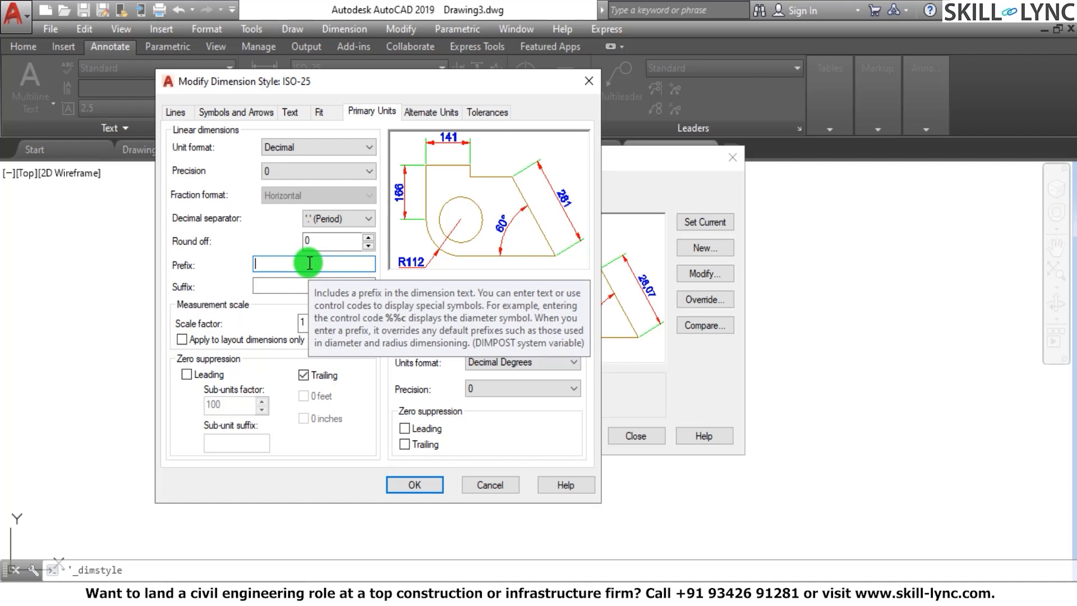
type("A-")
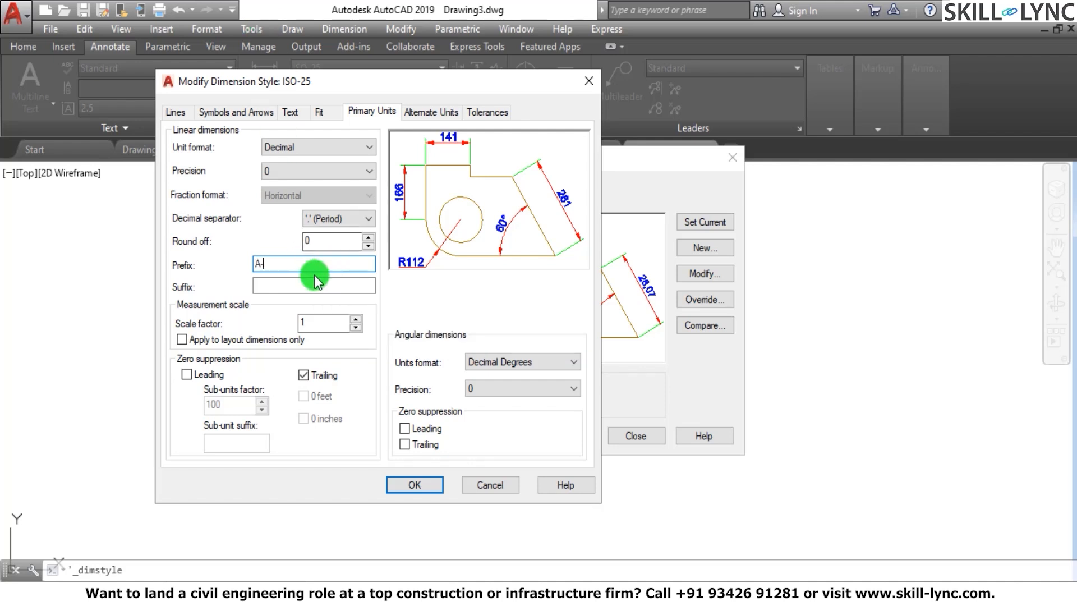
left_click(309, 286)
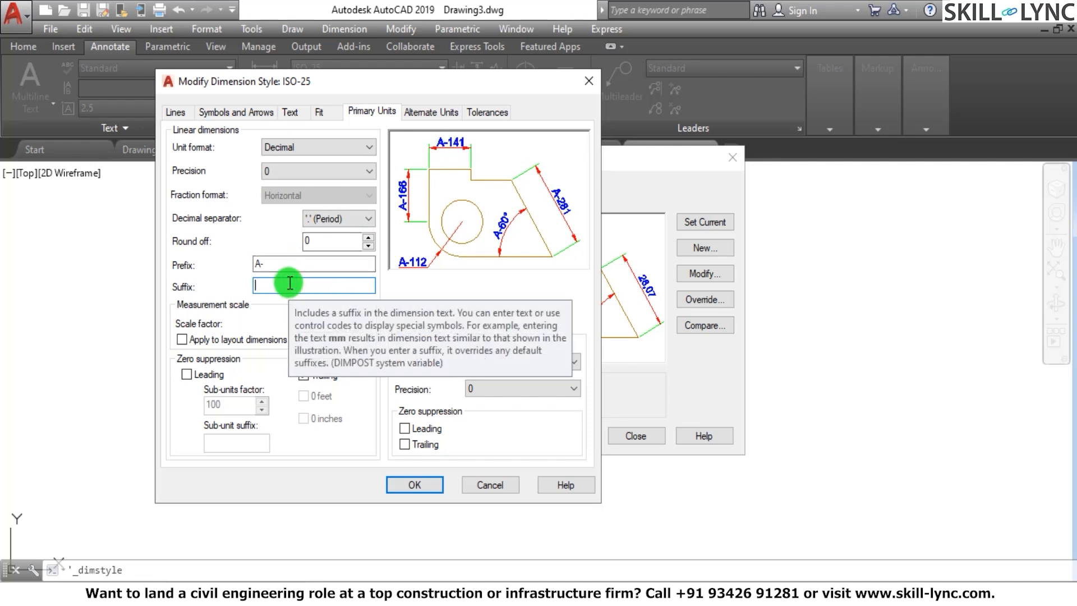
type("mm")
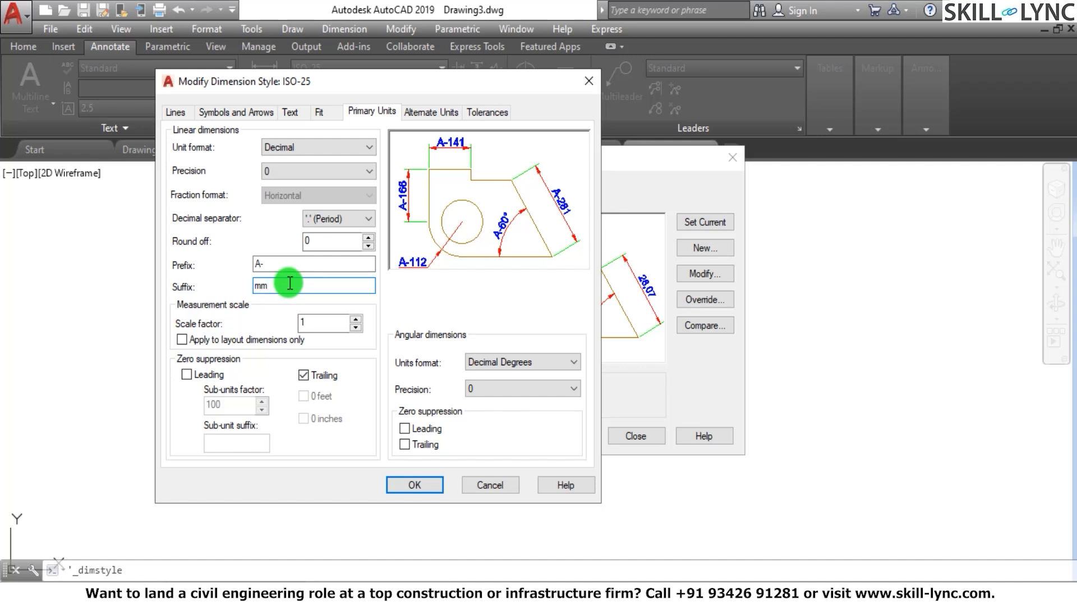
Clear the prefix and suffix from the primary-unit dimension text
left_click(282, 264)
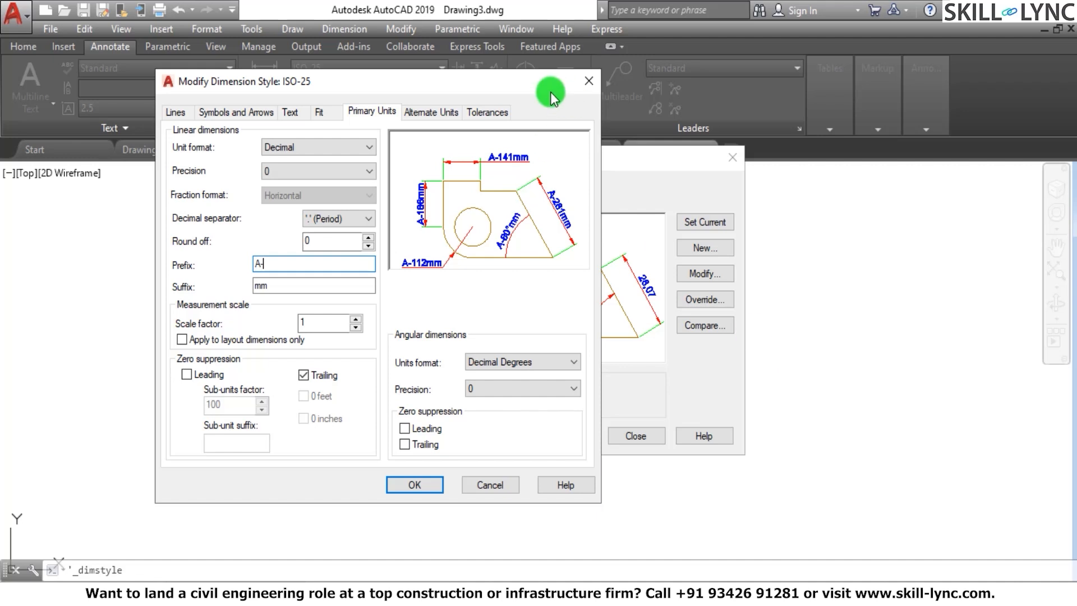
double_click(264, 264)
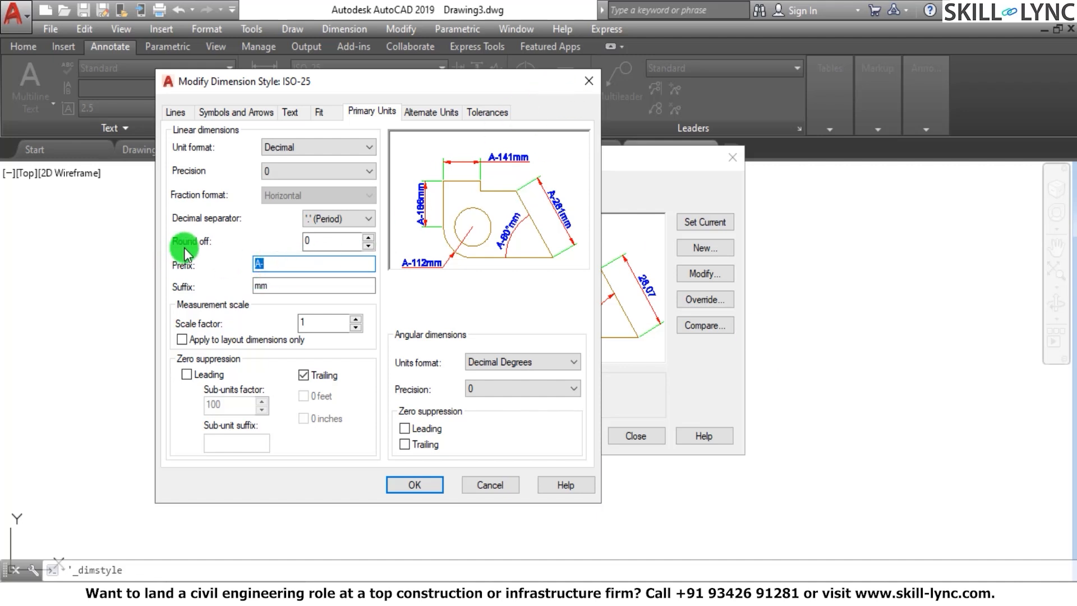
key("BackSpace")
double_click(268, 285)
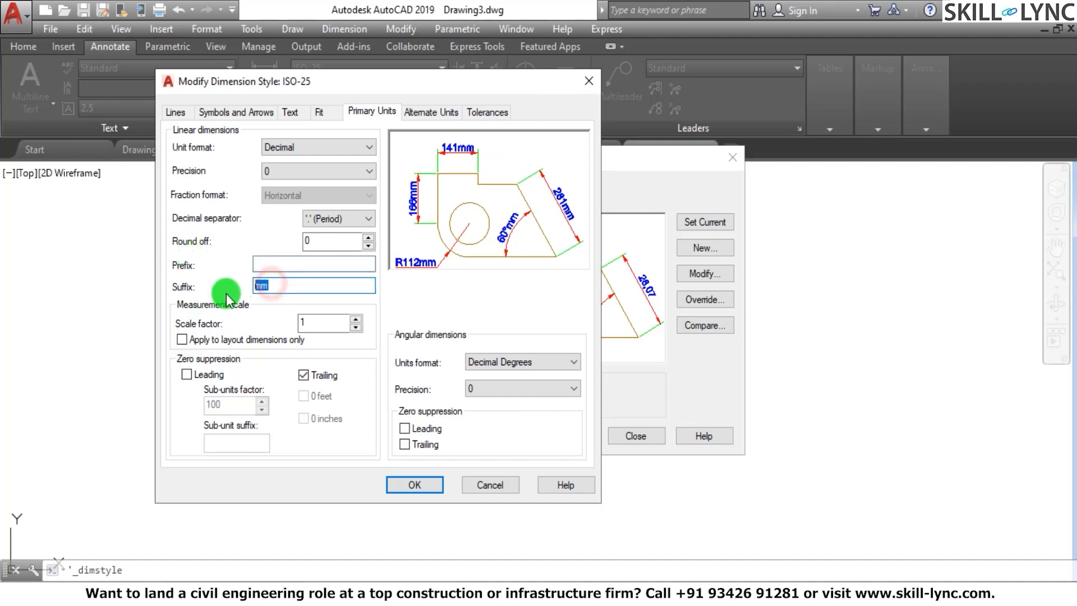
key("BackSpace")
Try a measurement scale factor of 2 for the linear dimensions, and restore 1
left_click(313, 318)
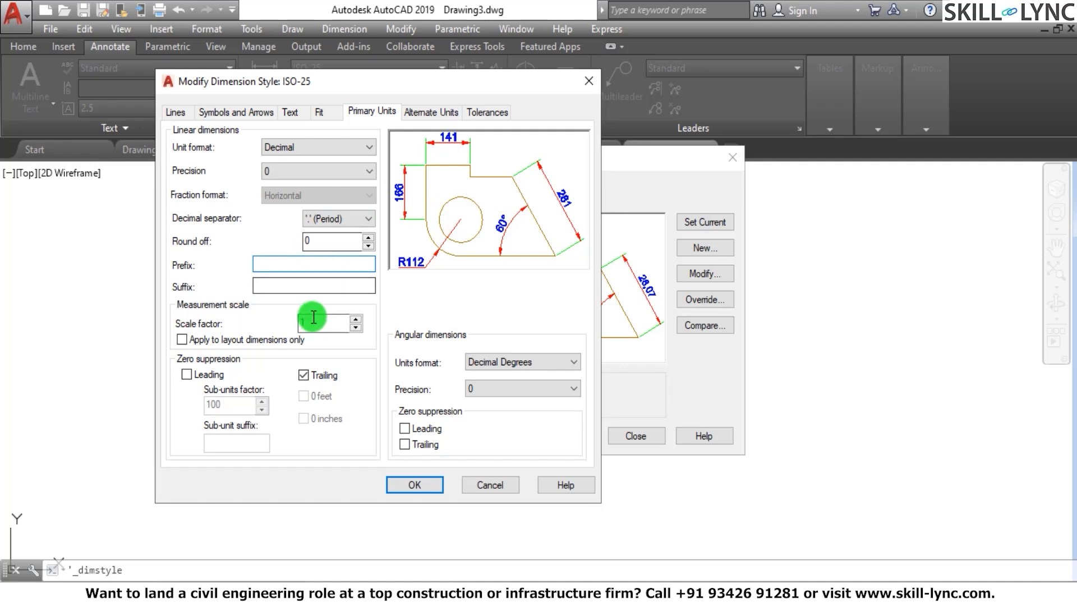
double_click(314, 317)
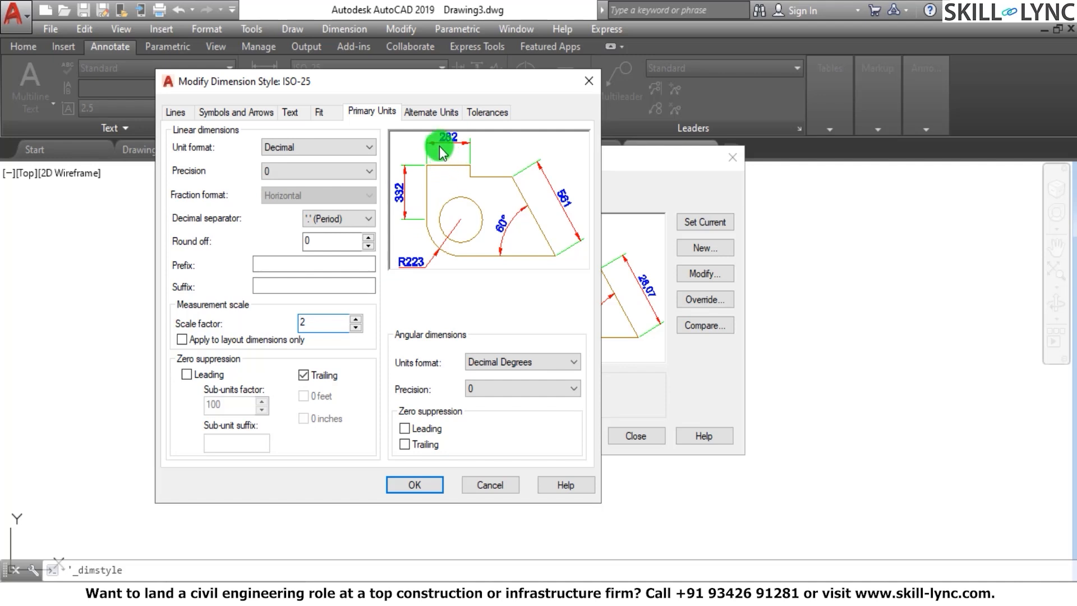
double_click(310, 322)
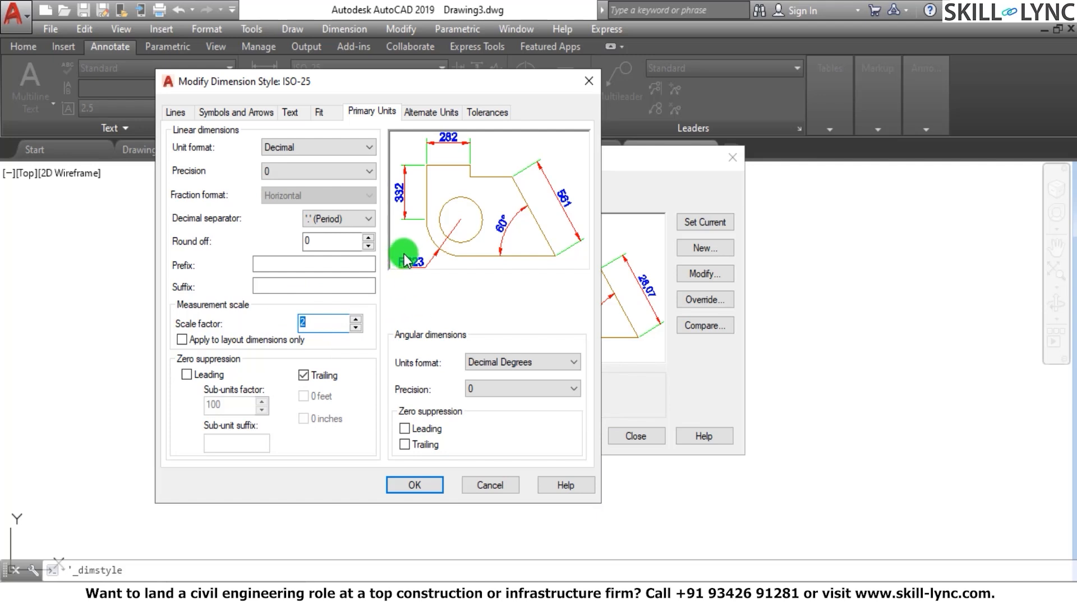
left_click(320, 321)
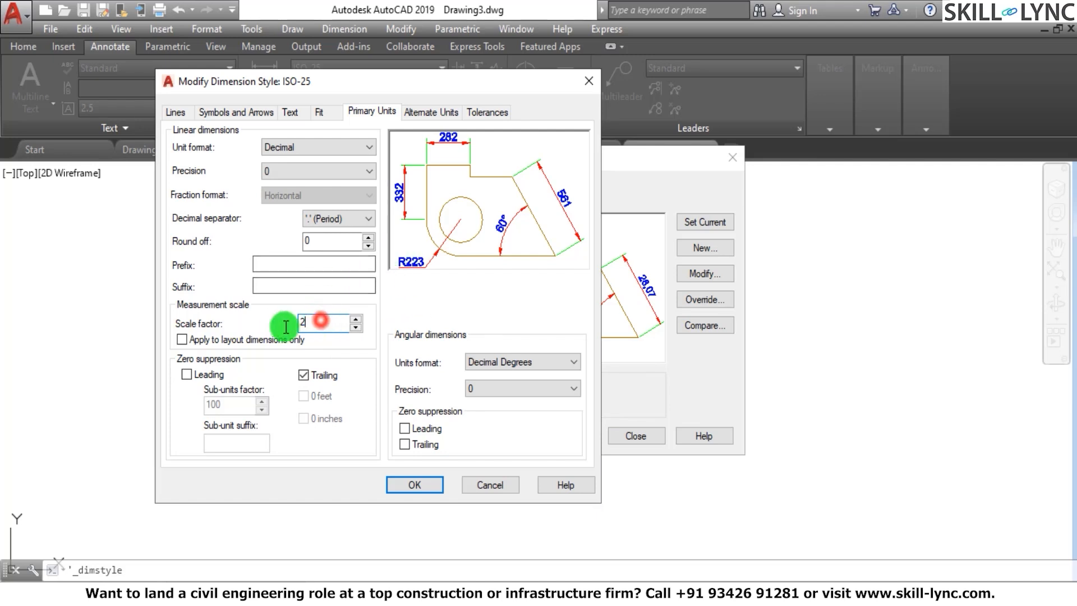
key("BackSpace")
type("1")
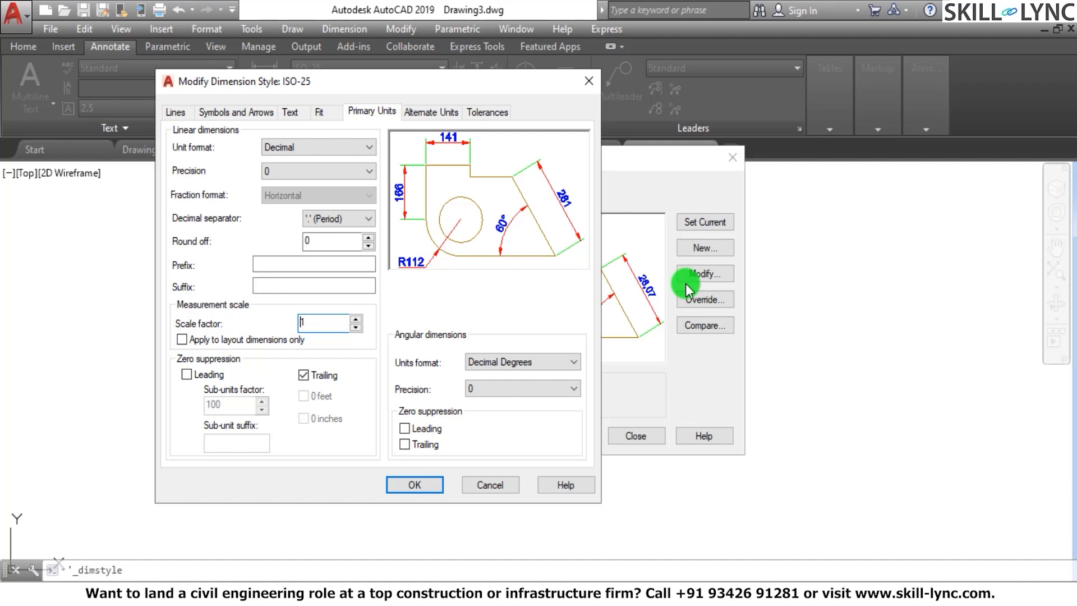
Try linear dimension precisions of 0.0 and 0.000 in the primary units
left_click(262, 170)
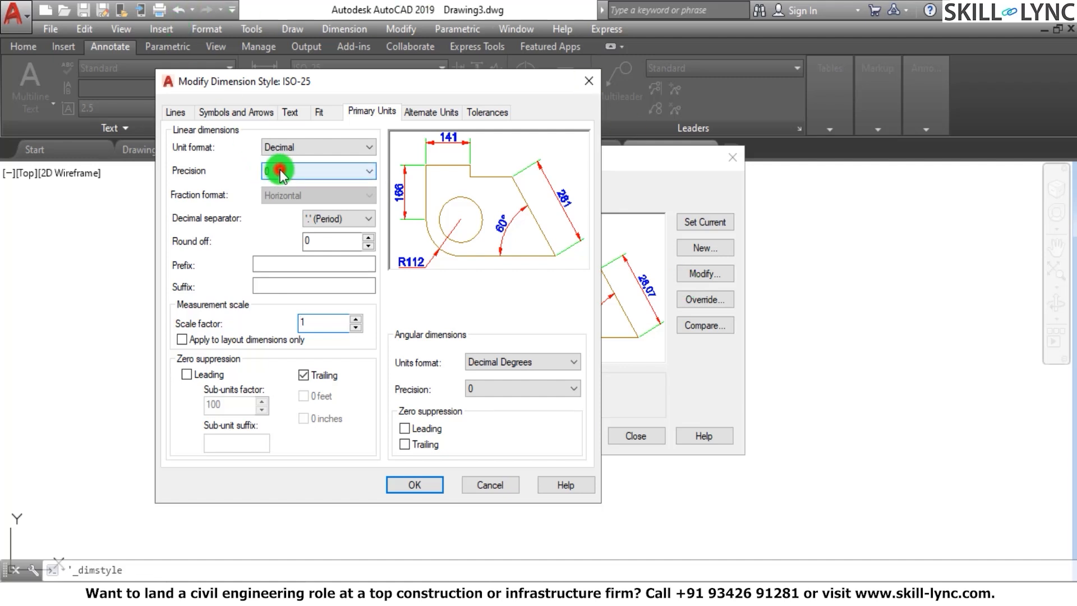
left_click(275, 198)
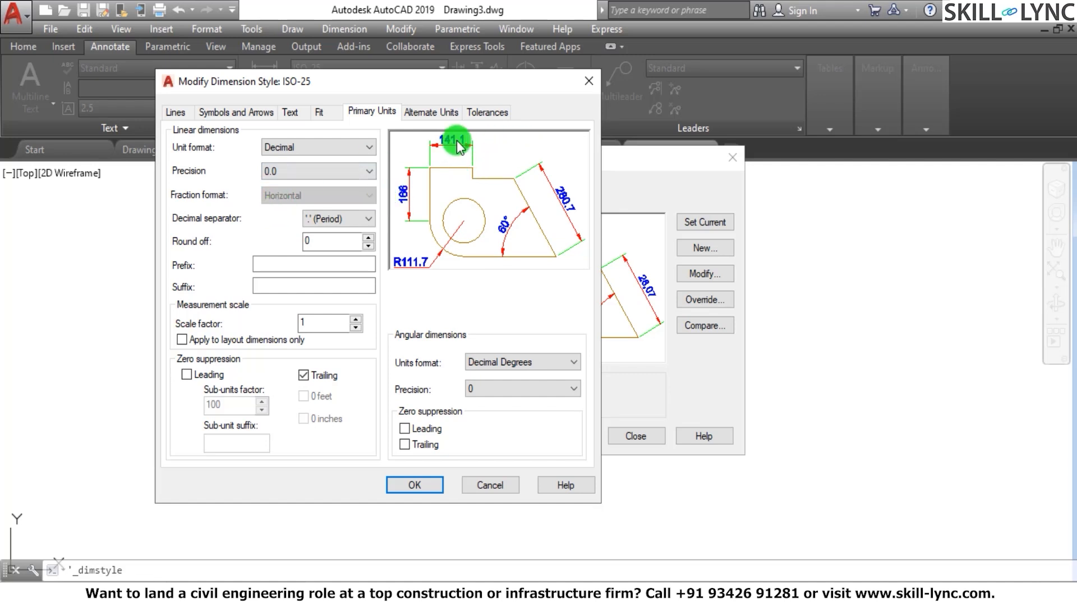
left_click(303, 171)
left_click(281, 220)
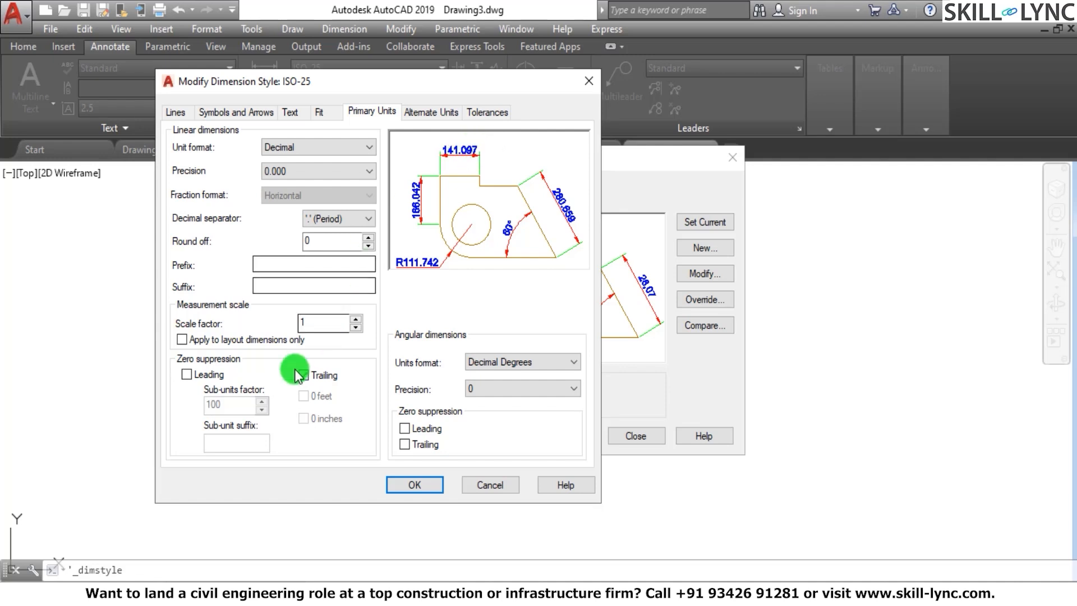
Turn on leading-zero suppression for the linear dimensions, keep trailing-zero suppression on, and review the sub-units factor and suffix
left_click(189, 374)
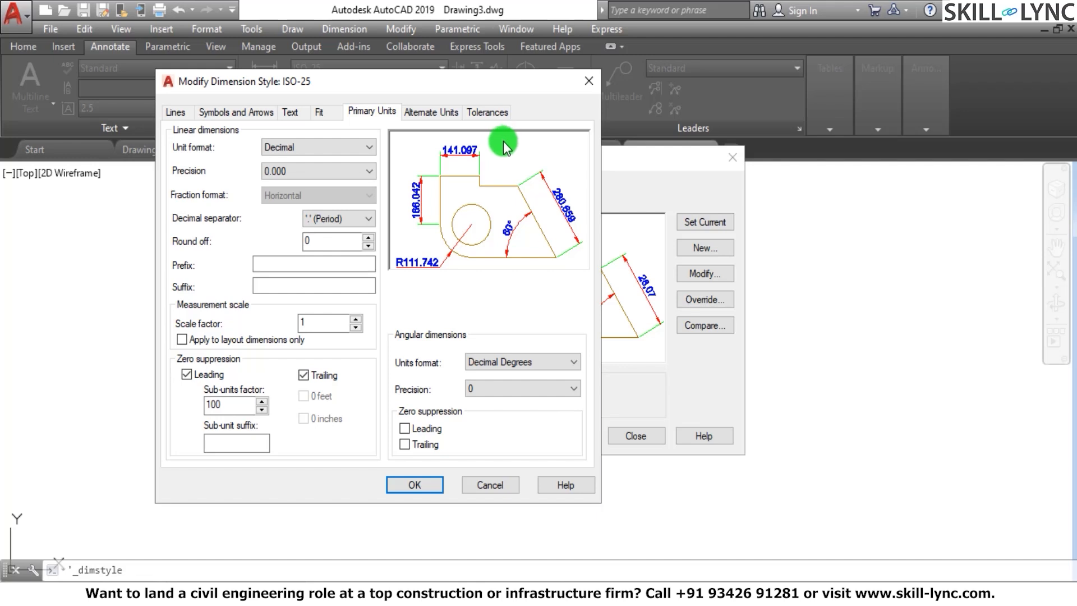
left_click(186, 374)
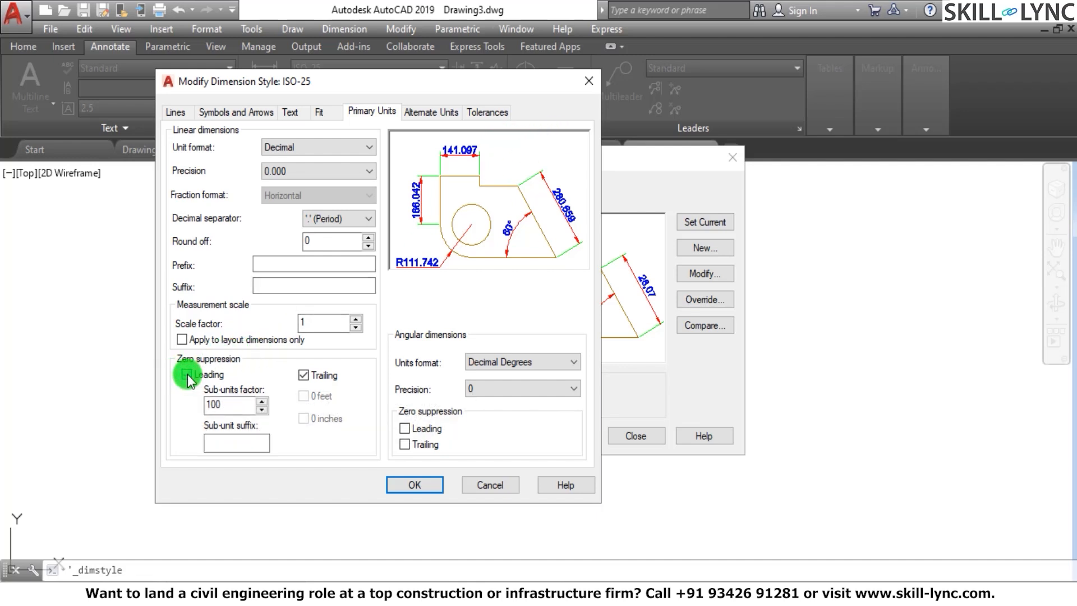
left_click(305, 375)
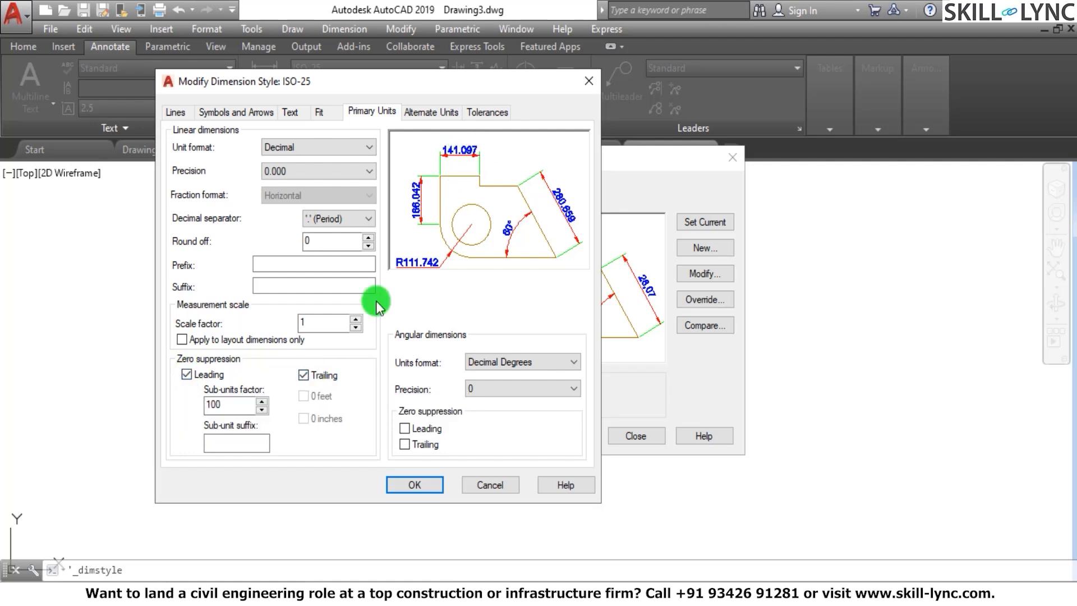
left_click(306, 376)
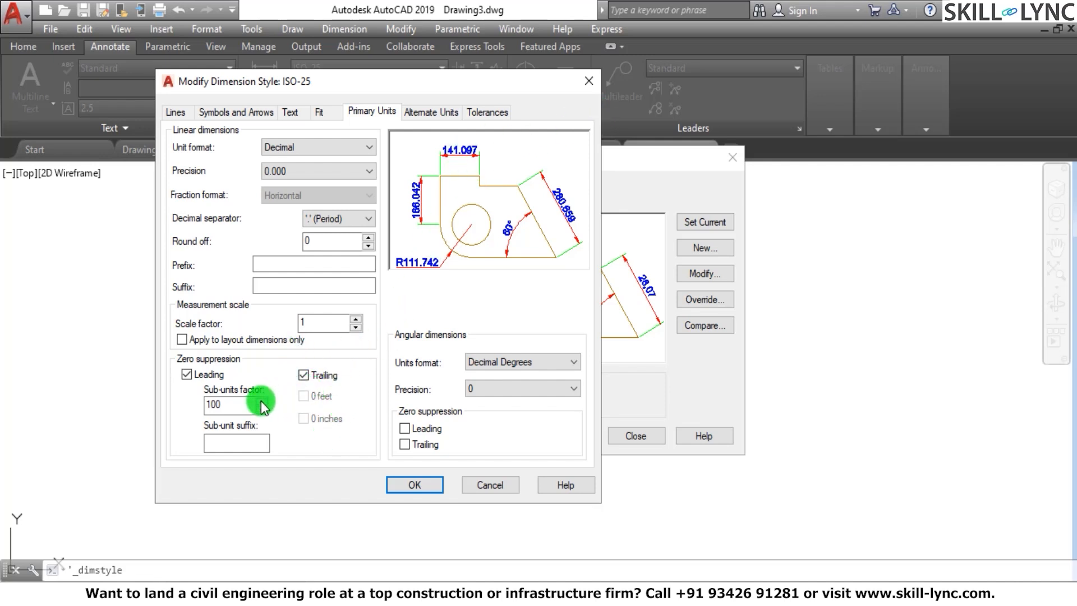
left_click(240, 440)
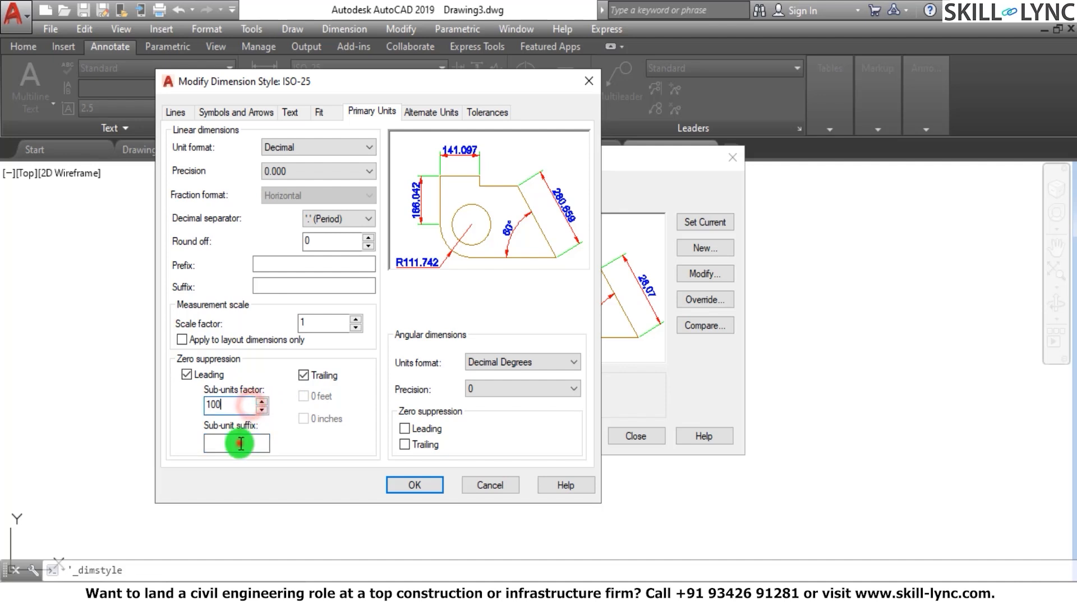
left_click(238, 441)
left_click(244, 402)
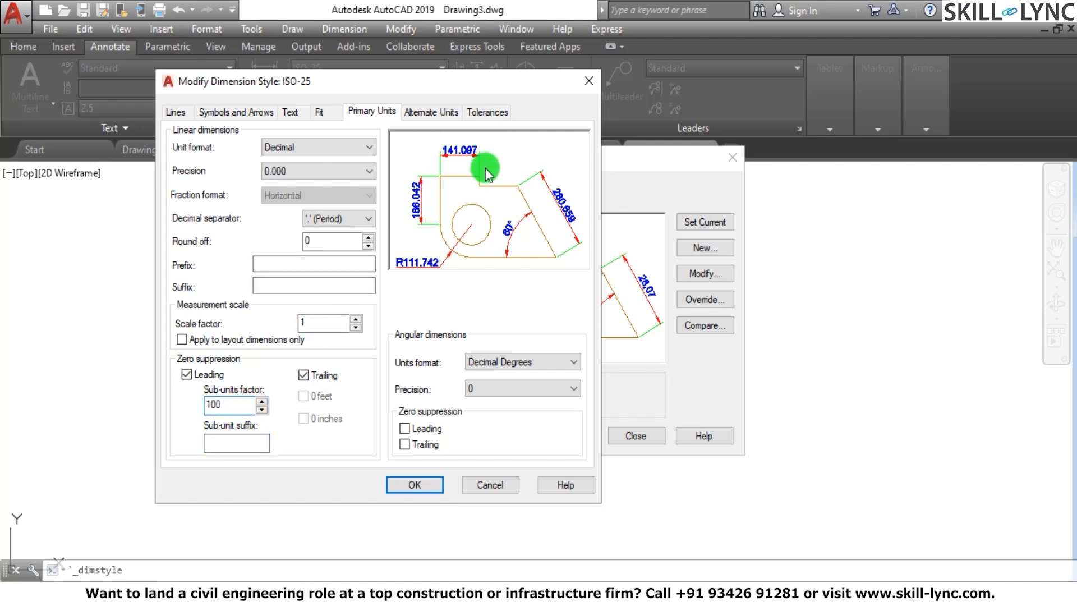
left_click(304, 375)
Try the Engineering unit format with 0 feet and 0 inches suppression, and restore the Decimal format
left_click(294, 149)
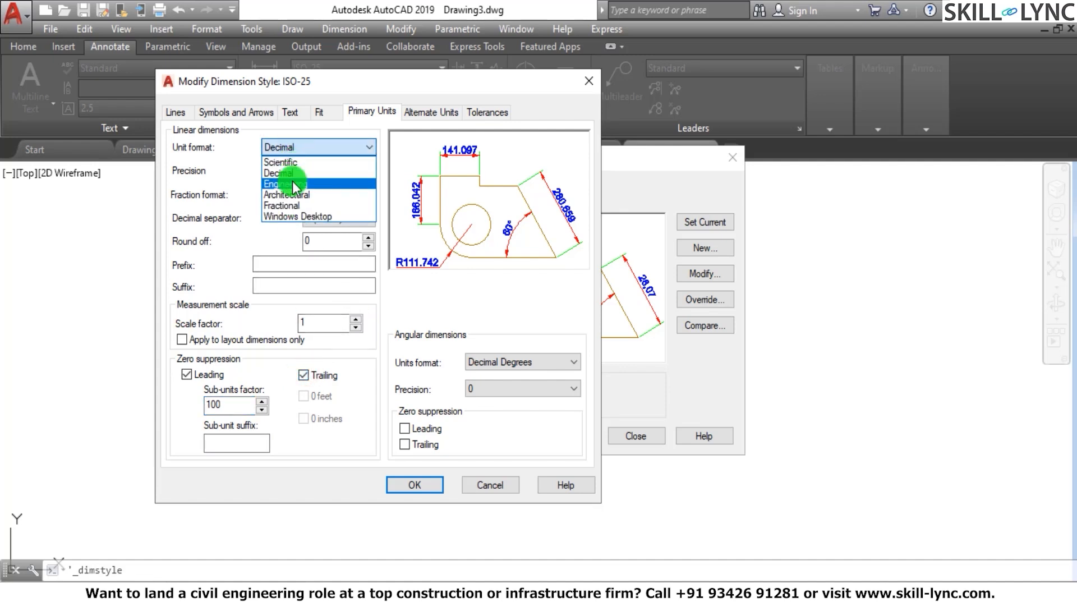
left_click(293, 183)
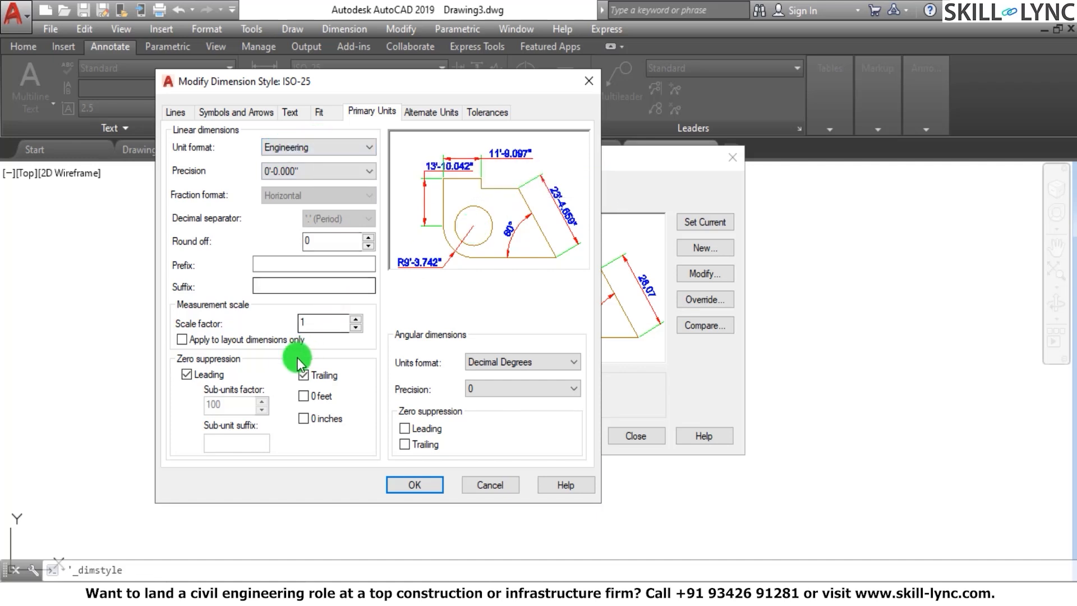
left_click(304, 398)
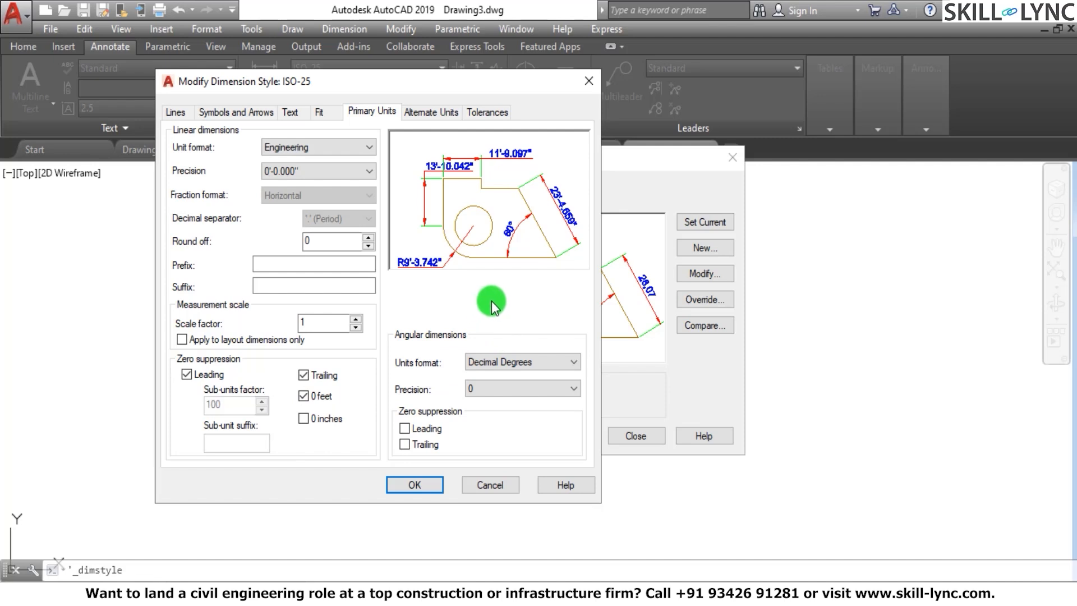
left_click(308, 418)
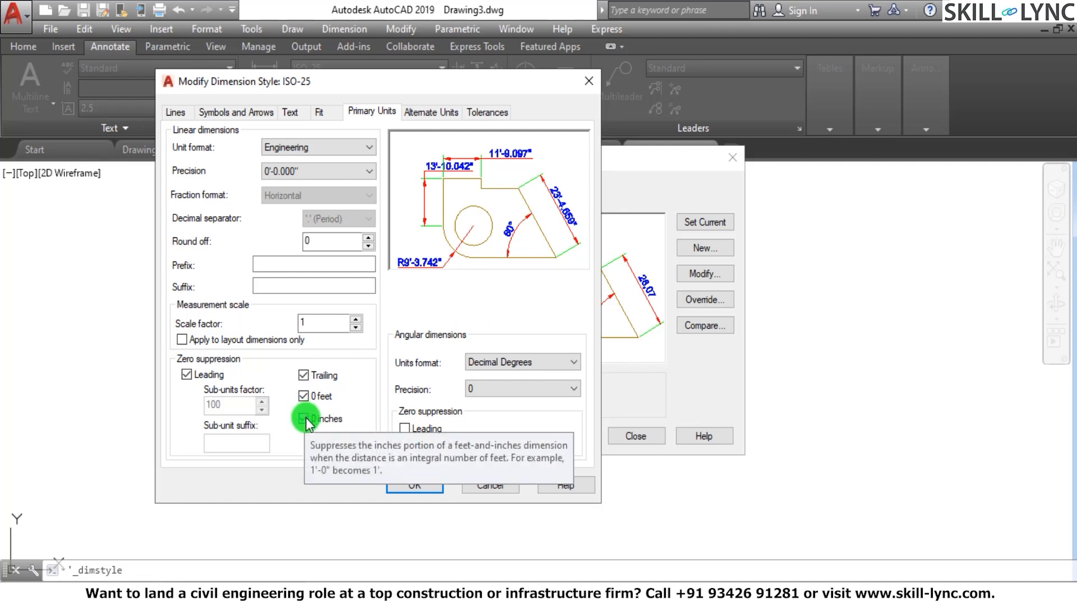
left_click(308, 418)
left_click(306, 396)
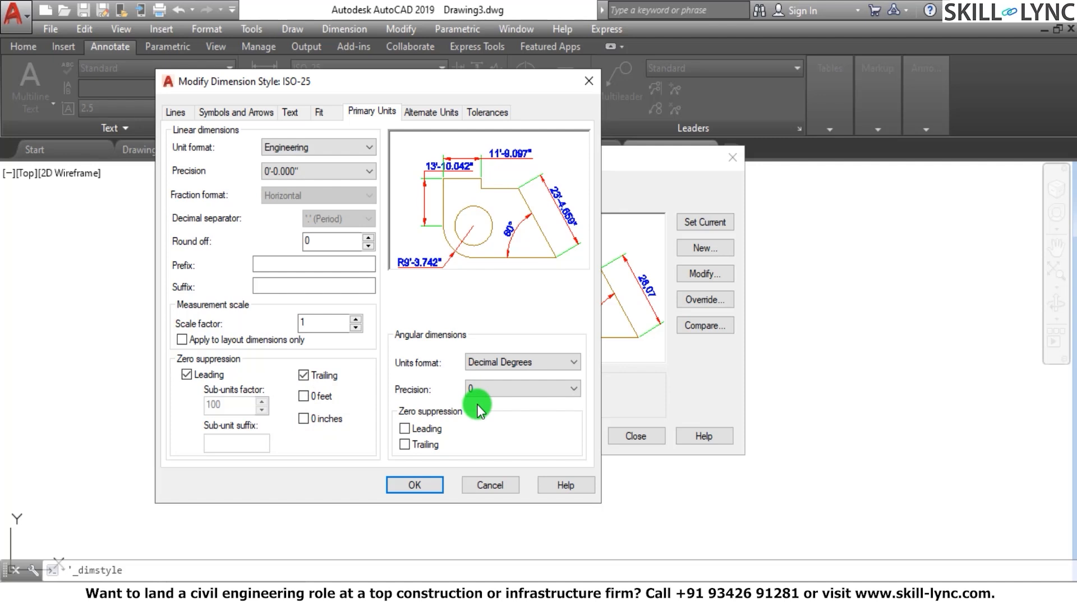
left_click(301, 146)
left_click(297, 173)
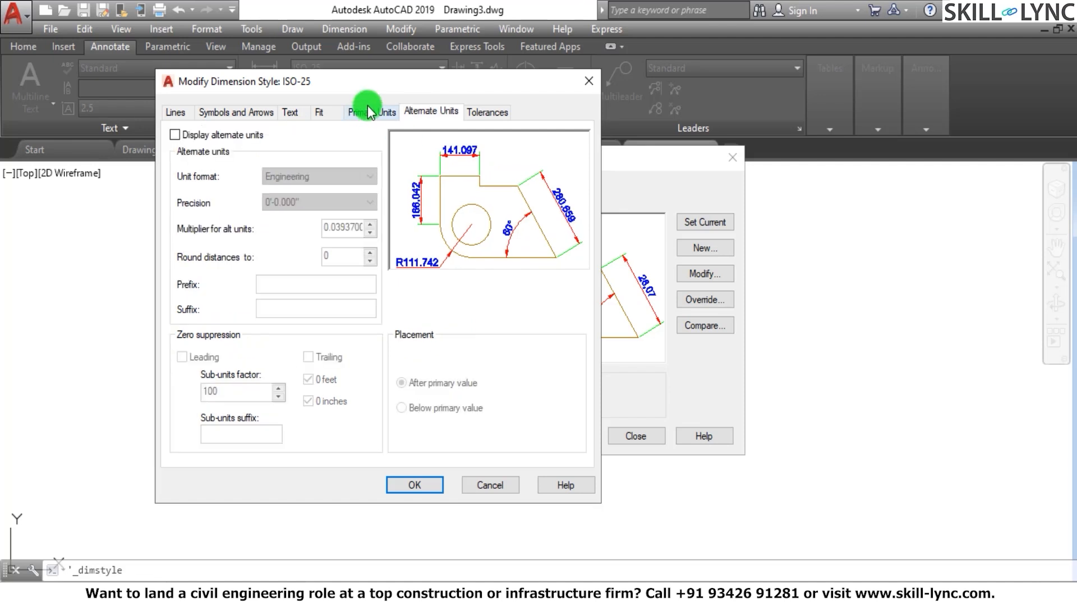
Set the primary units' linear dimension precision to 0
left_click(371, 110)
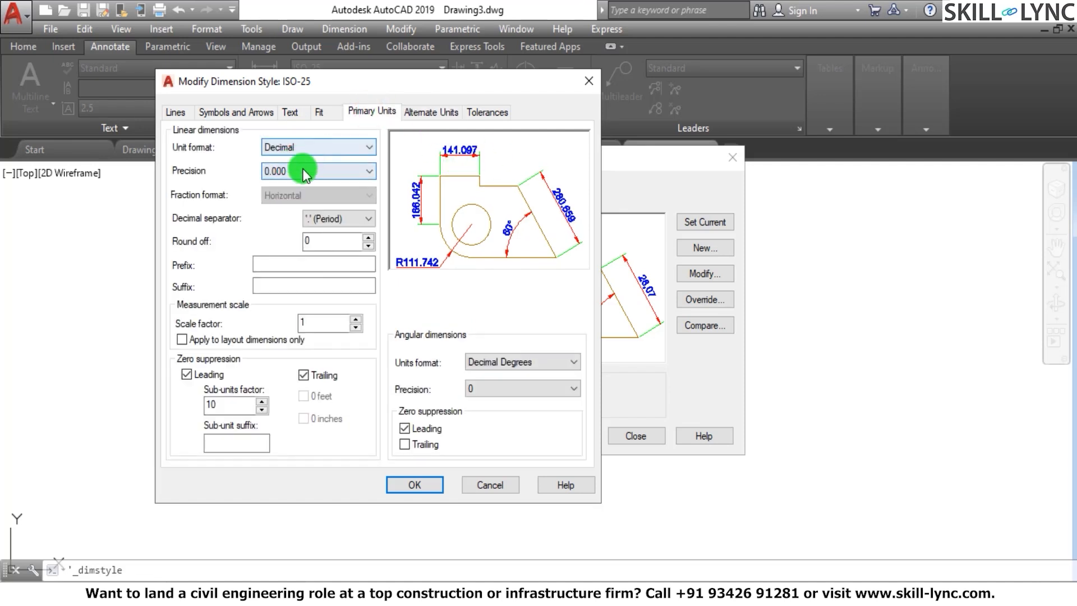
left_click(331, 171)
left_click(297, 183)
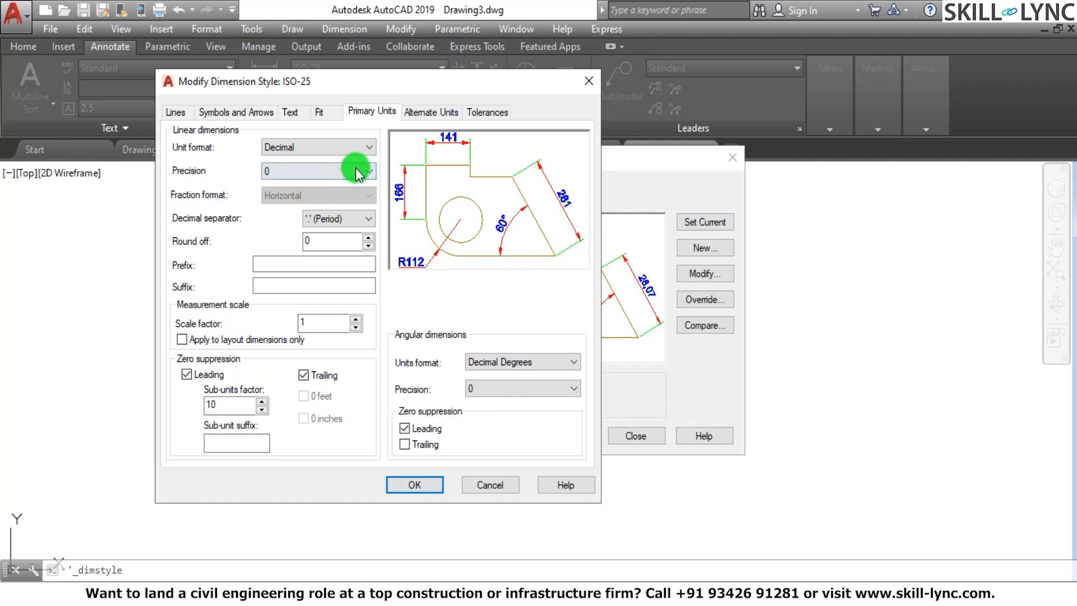
Enable the display of alternate units in Engineering format with a precision of 0'-0.0"
left_click(424, 121)
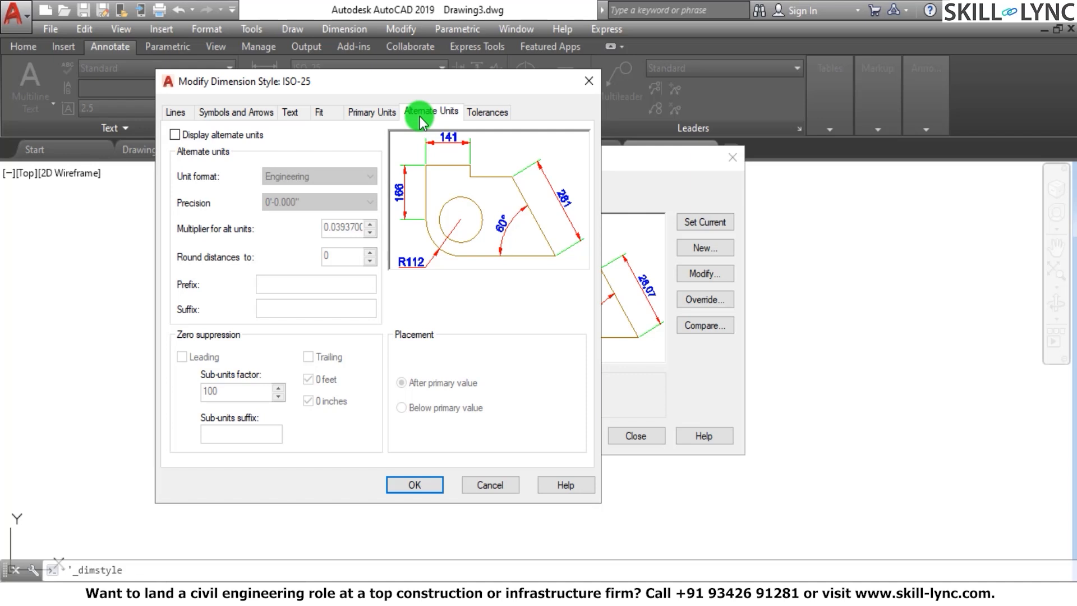
left_click(358, 114)
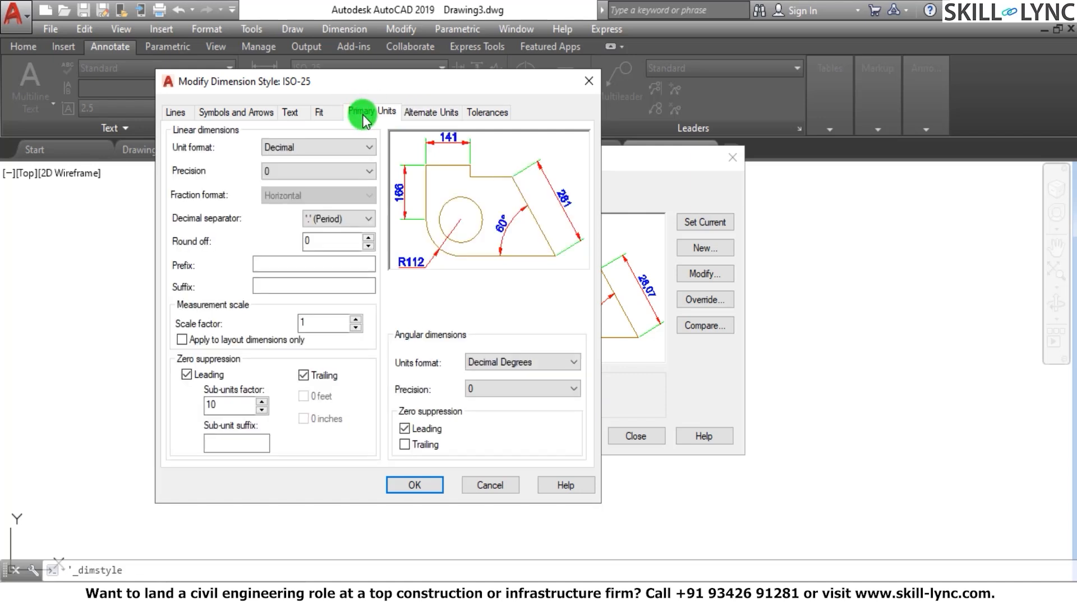
left_click(419, 116)
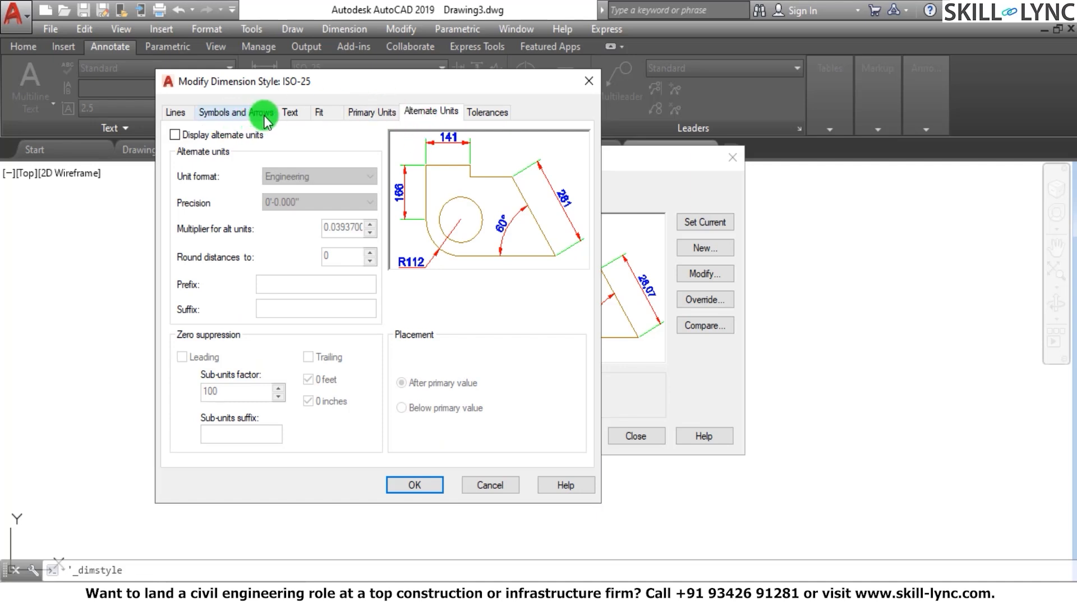
left_click(176, 135)
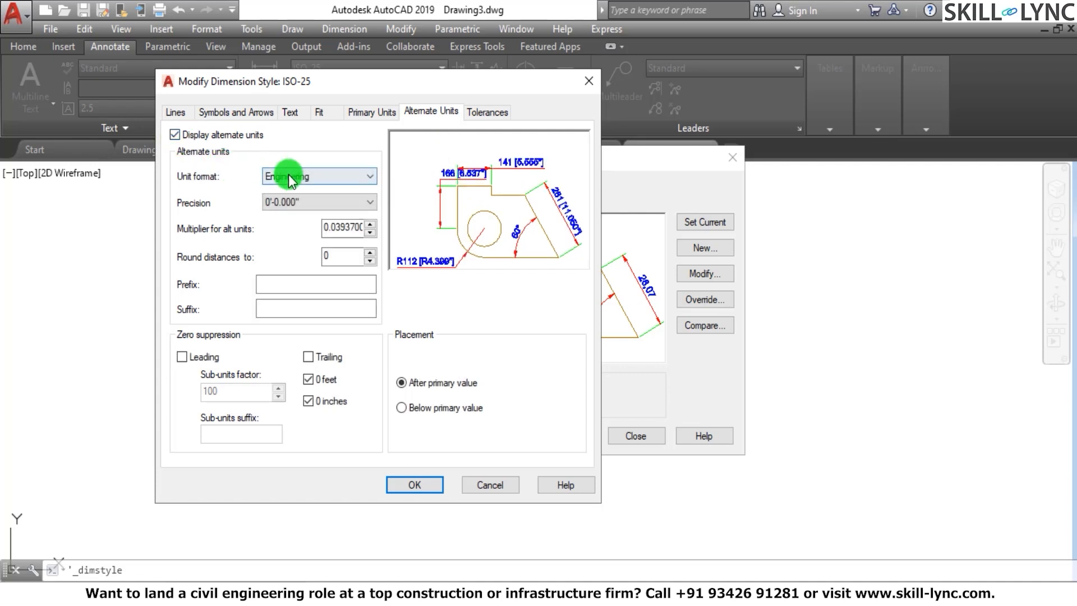
left_click(290, 176)
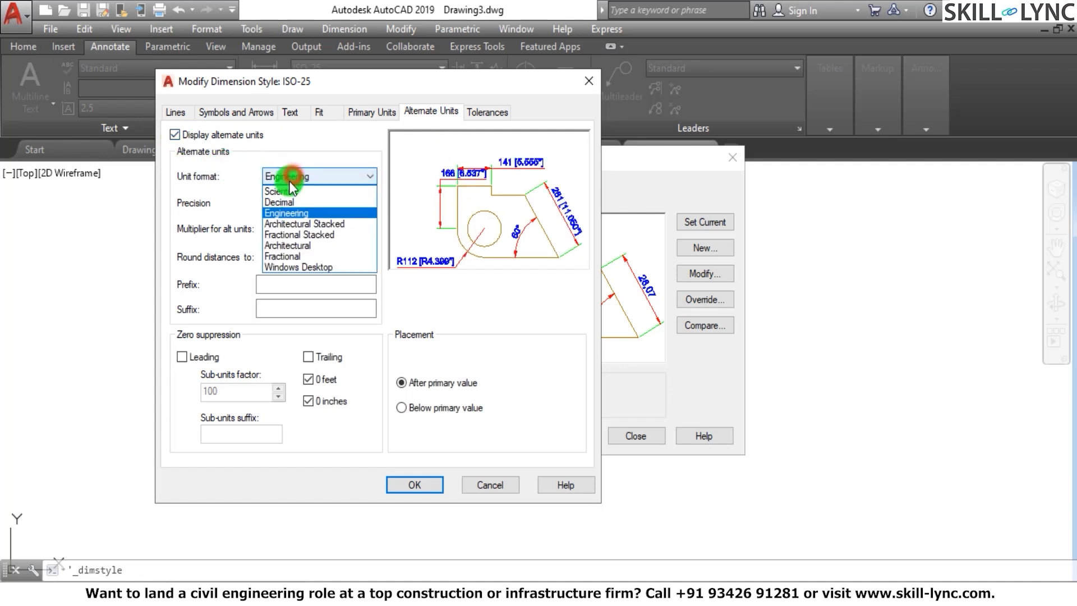
left_click(286, 215)
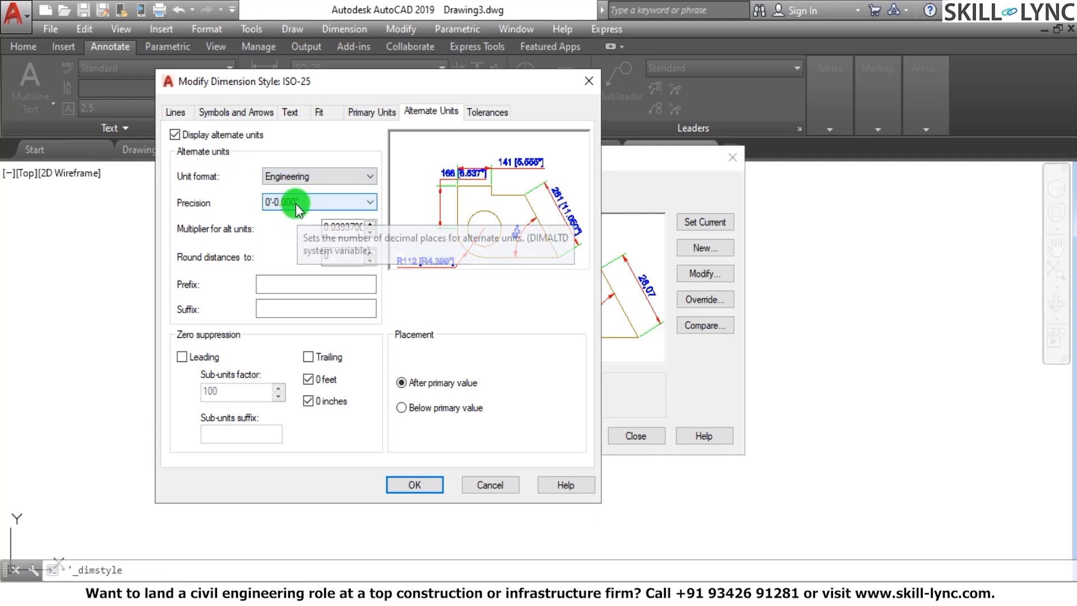
left_click(297, 208)
left_click(291, 227)
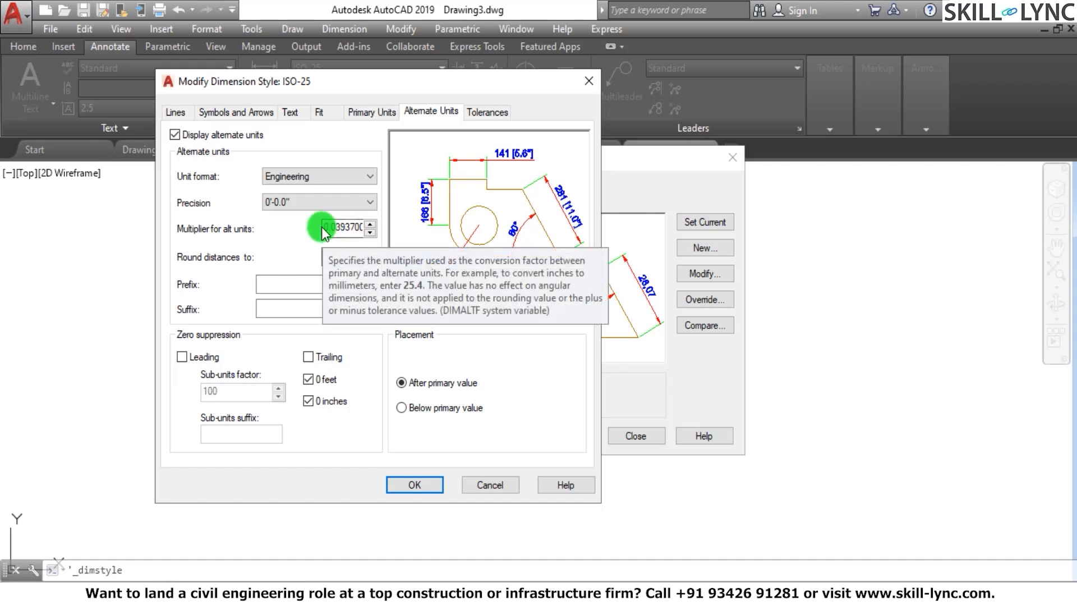
Examine the alternate units' multiplier, prefix and suffix settings, comparing them with the primary units
double_click(339, 229)
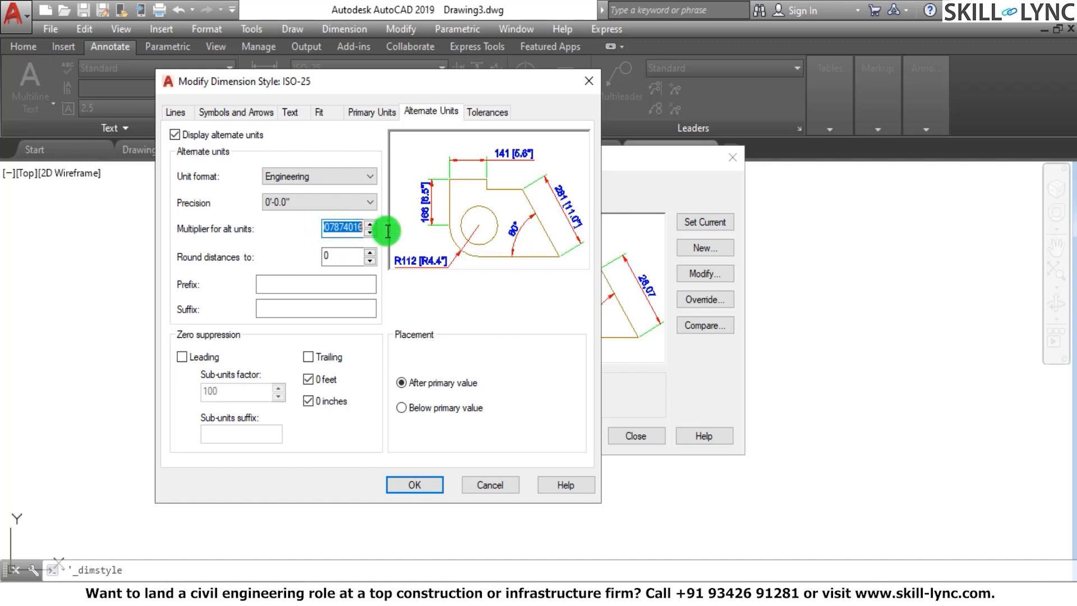
left_click(357, 229)
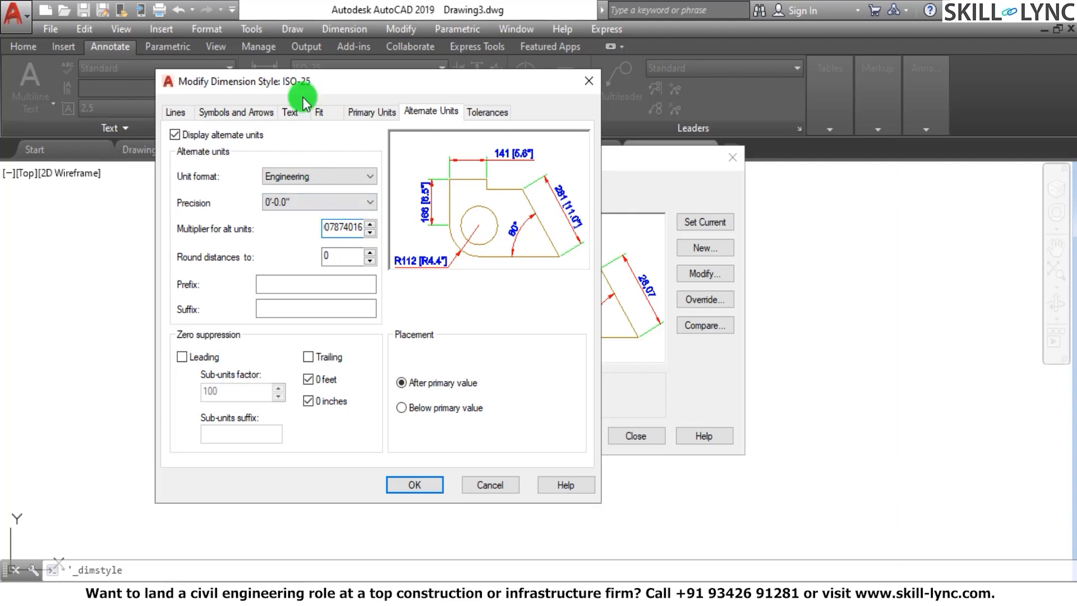
left_click(379, 113)
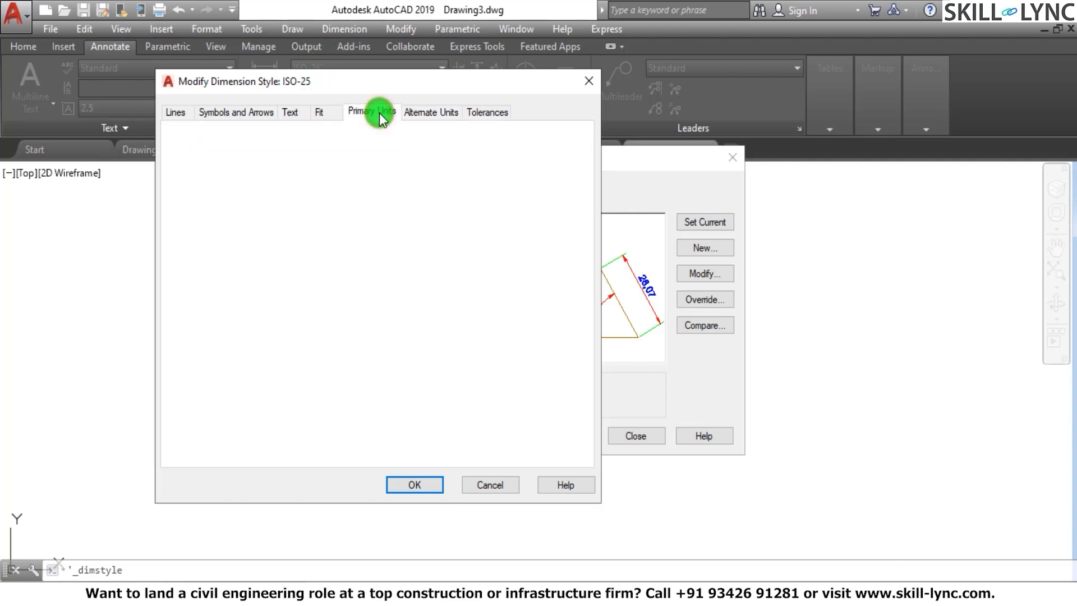
left_click(431, 111)
left_click(326, 227)
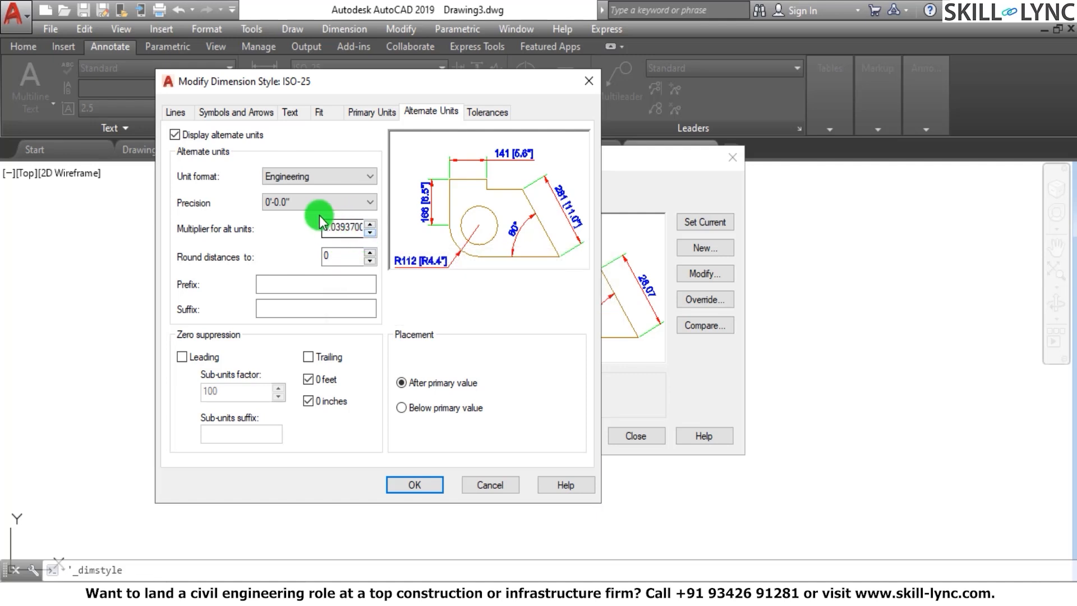
left_click(373, 114)
left_click(421, 112)
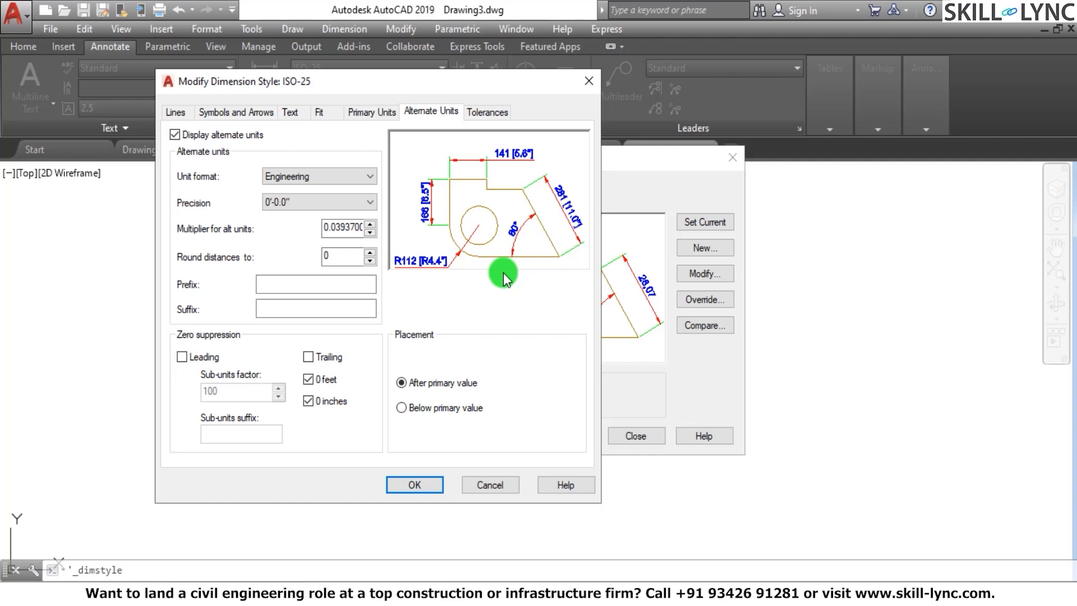
left_click(304, 283)
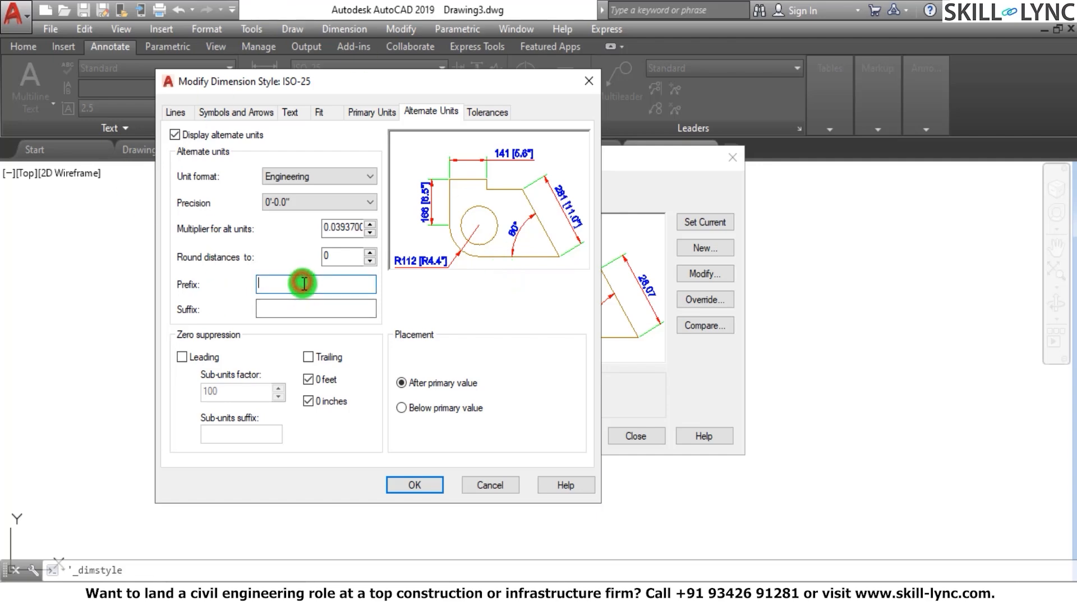
left_click(300, 307)
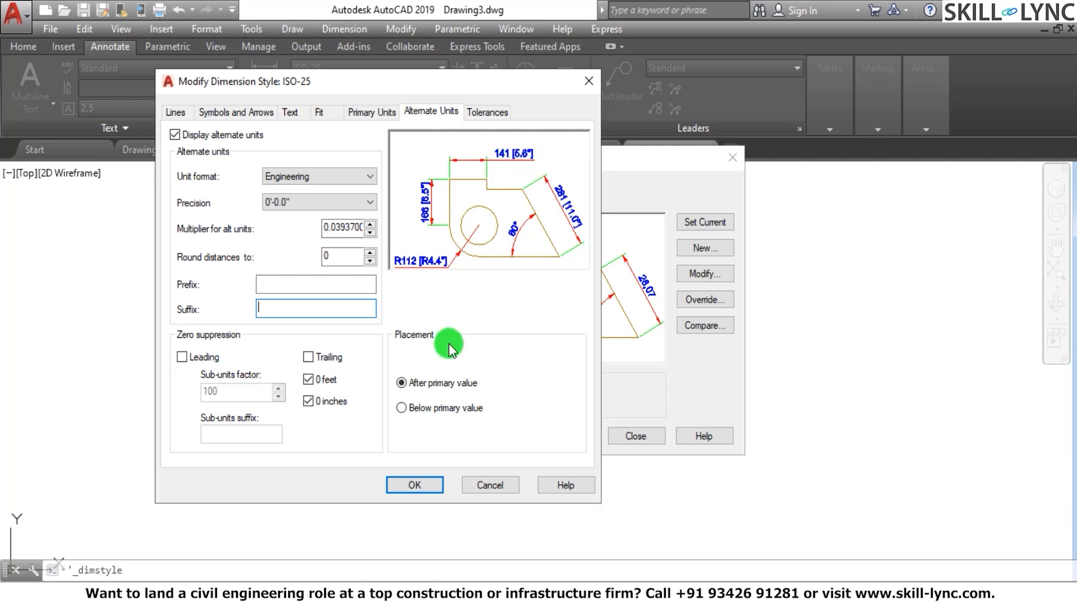
Try placing the alternate units below the primary value, restore placement after the primary value, and compare with the primary units settings
left_click(403, 407)
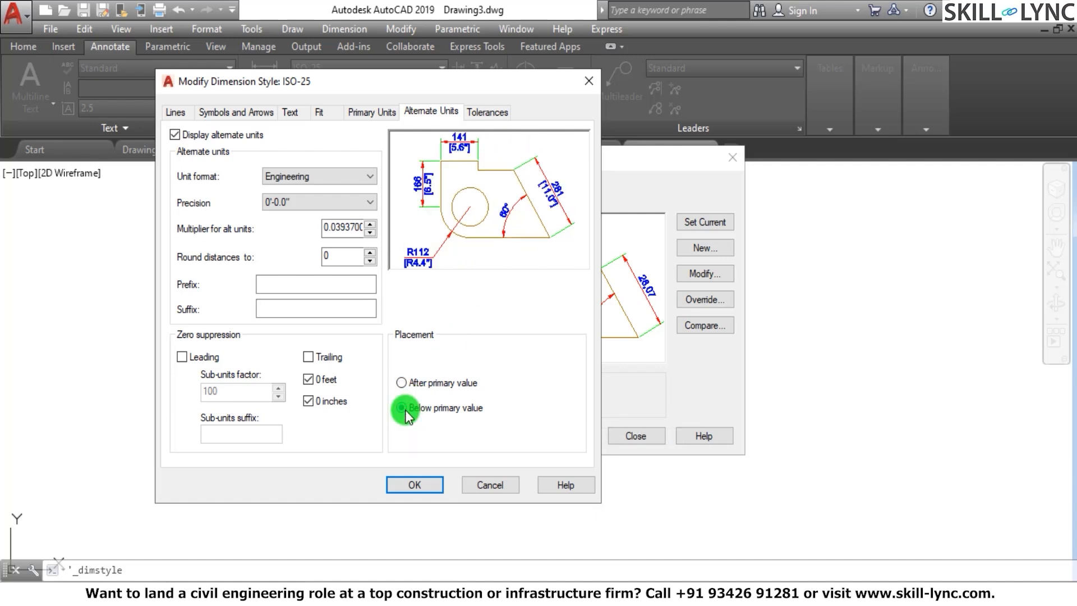
left_click(405, 381)
left_click(371, 112)
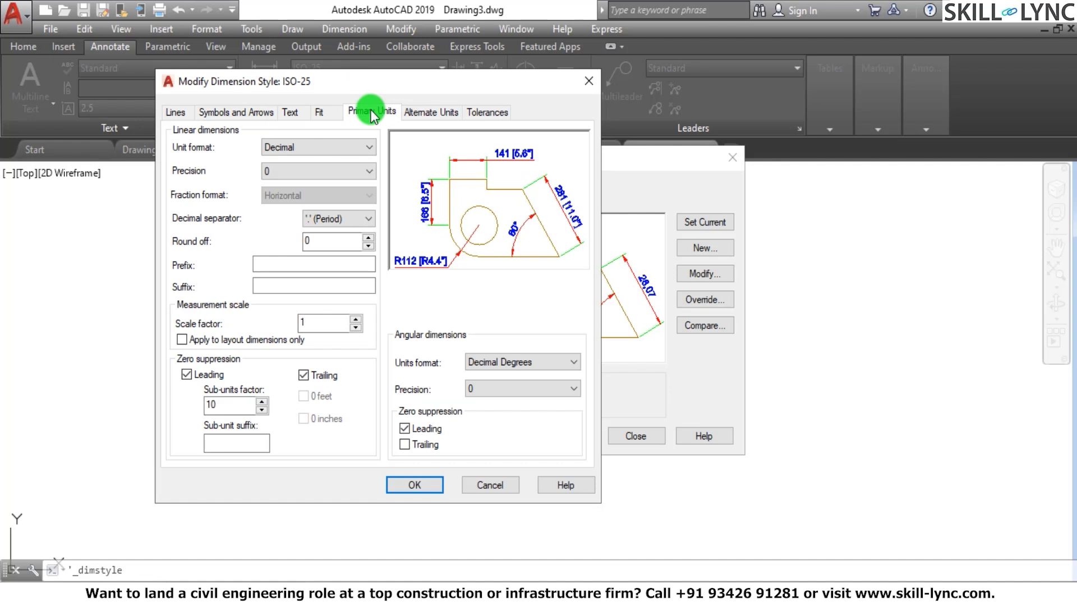
left_click(413, 110)
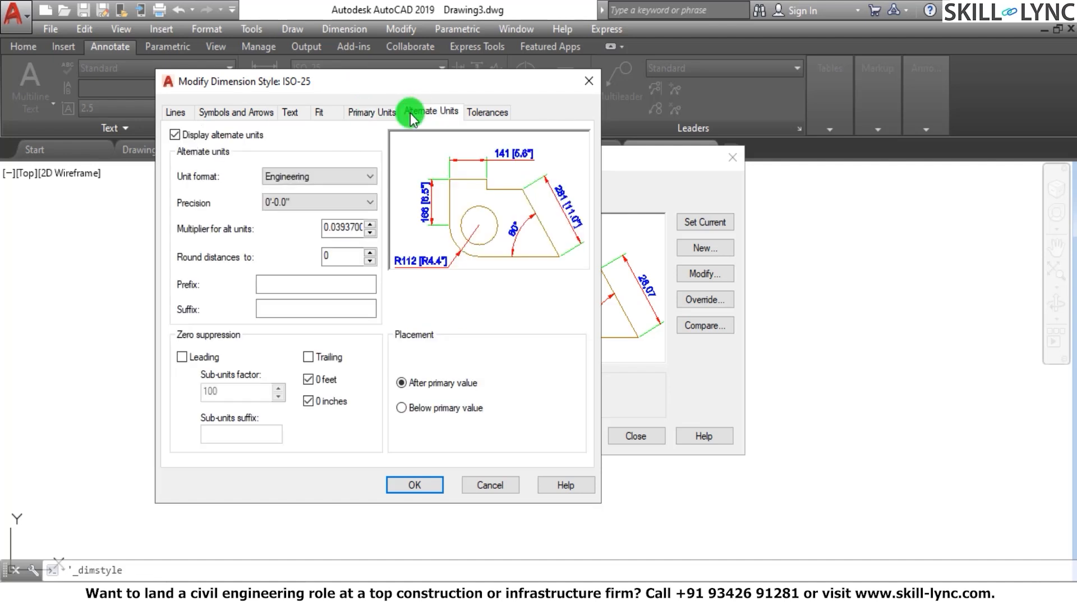
Set the alternate units' unit format to Decimal
left_click(500, 118)
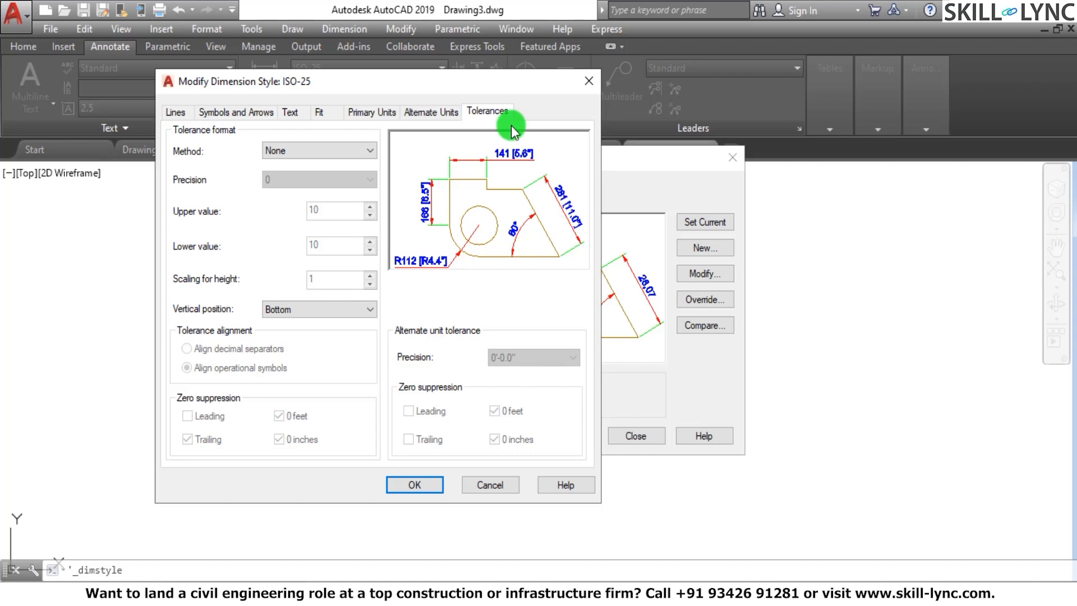
left_click(436, 117)
left_click(275, 179)
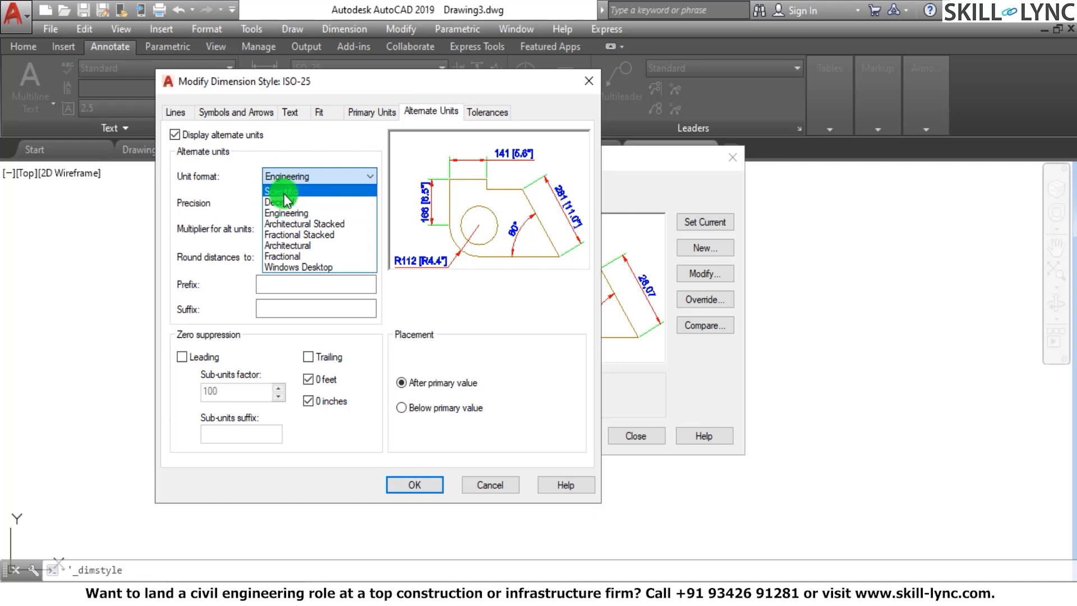
left_click(284, 202)
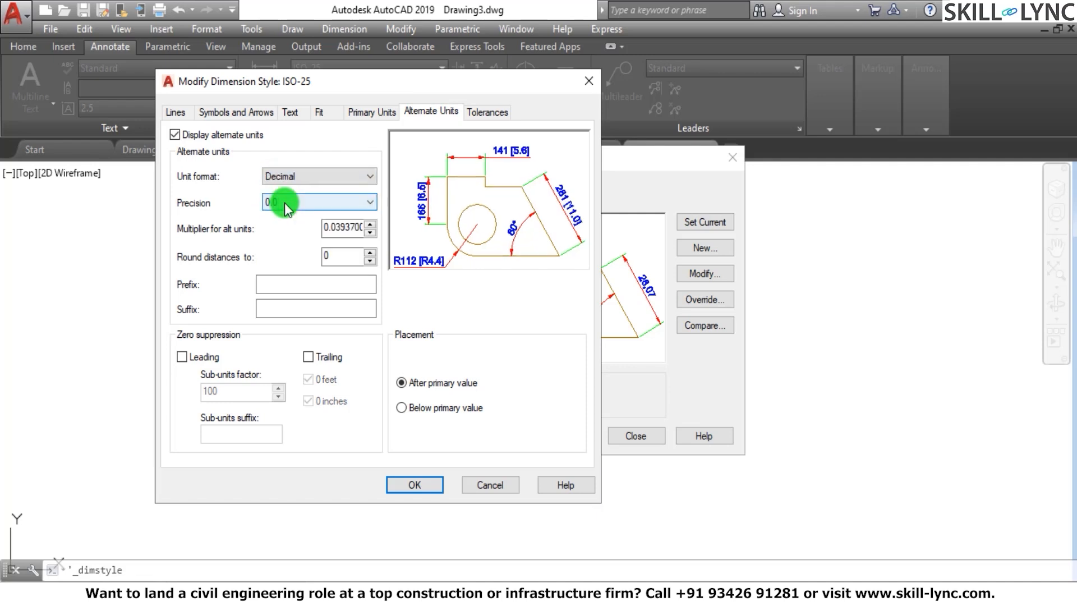
Set the tolerance method to Symmetrical
left_click(486, 108)
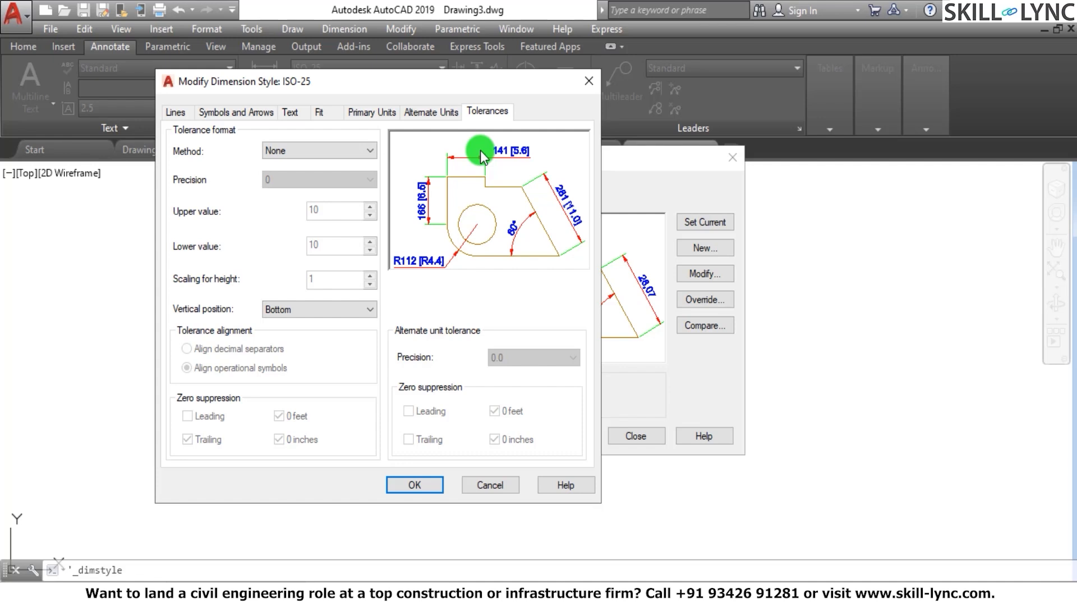
left_click(307, 150)
left_click(305, 171)
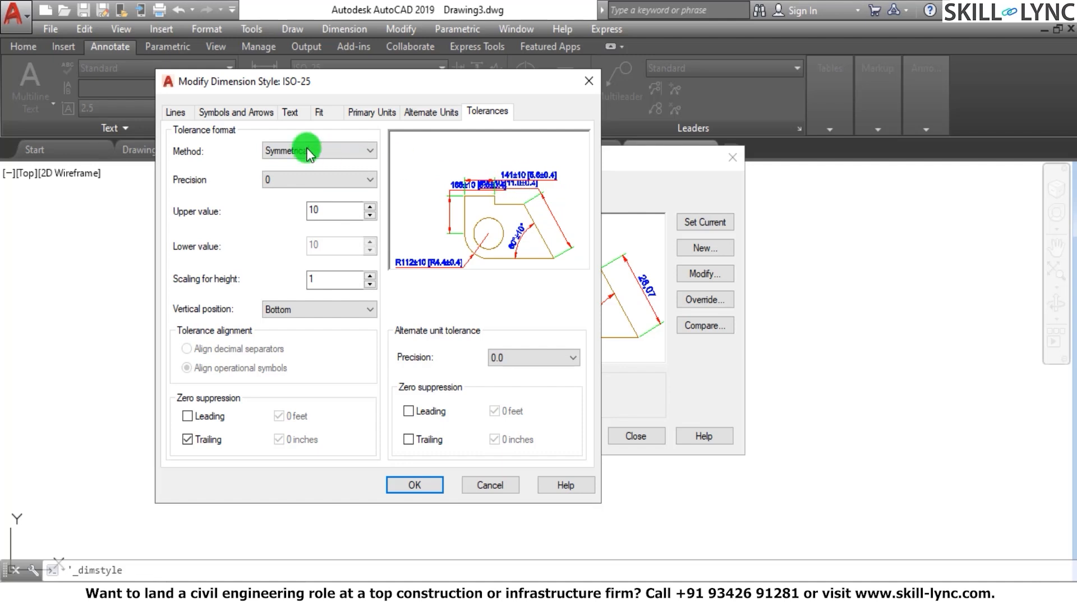
Turn off the display of alternate units in the ISO-25 dimension style
left_click(409, 115)
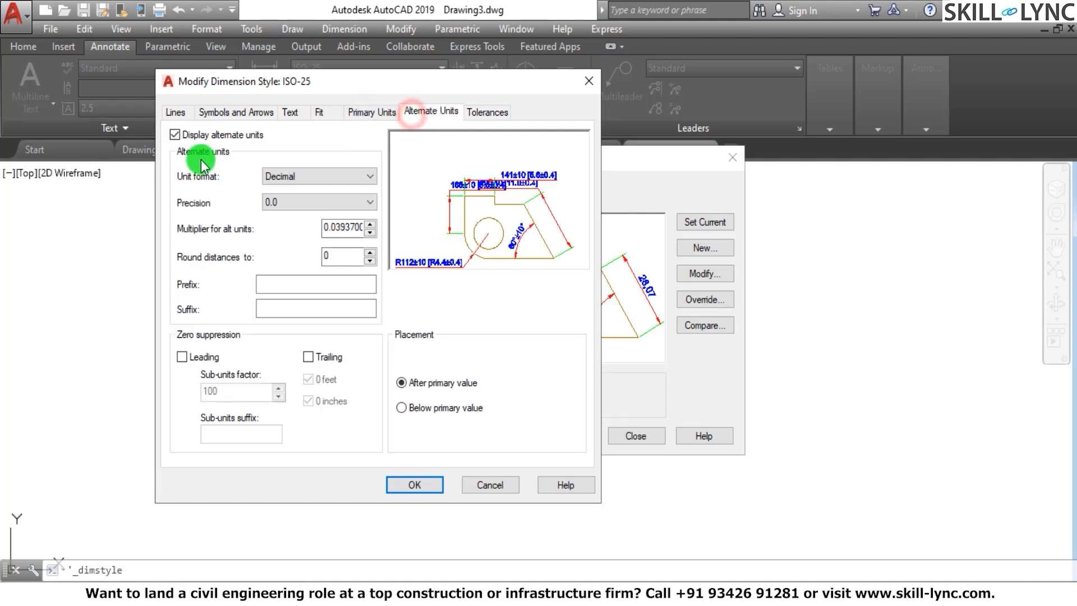
left_click(175, 135)
left_click(459, 229)
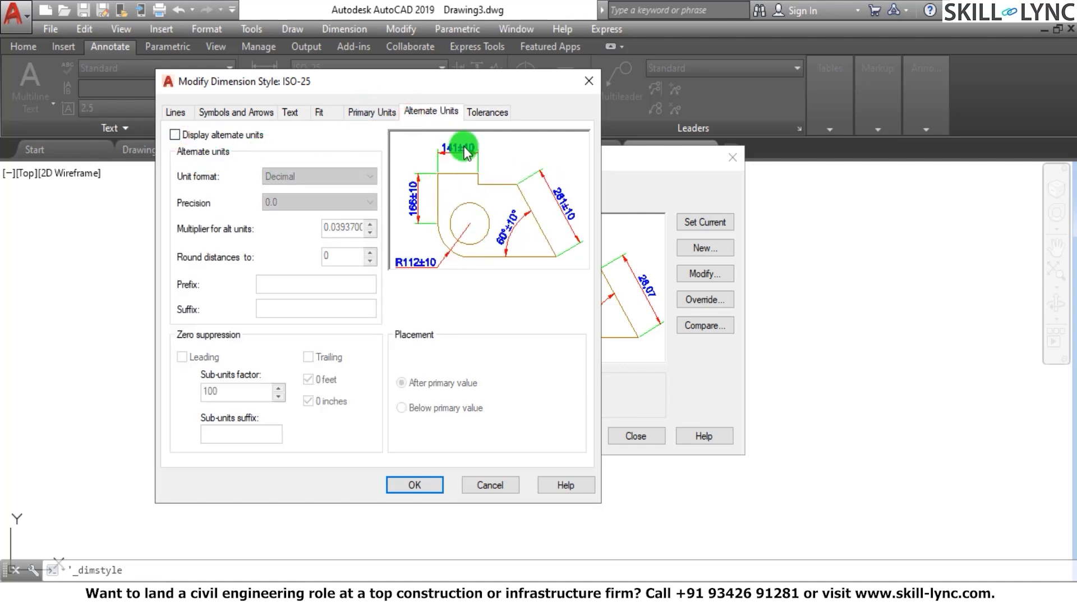
Examine the symmetrical tolerance's upper value against the preview, keeping the Symmetrical method
left_click(480, 113)
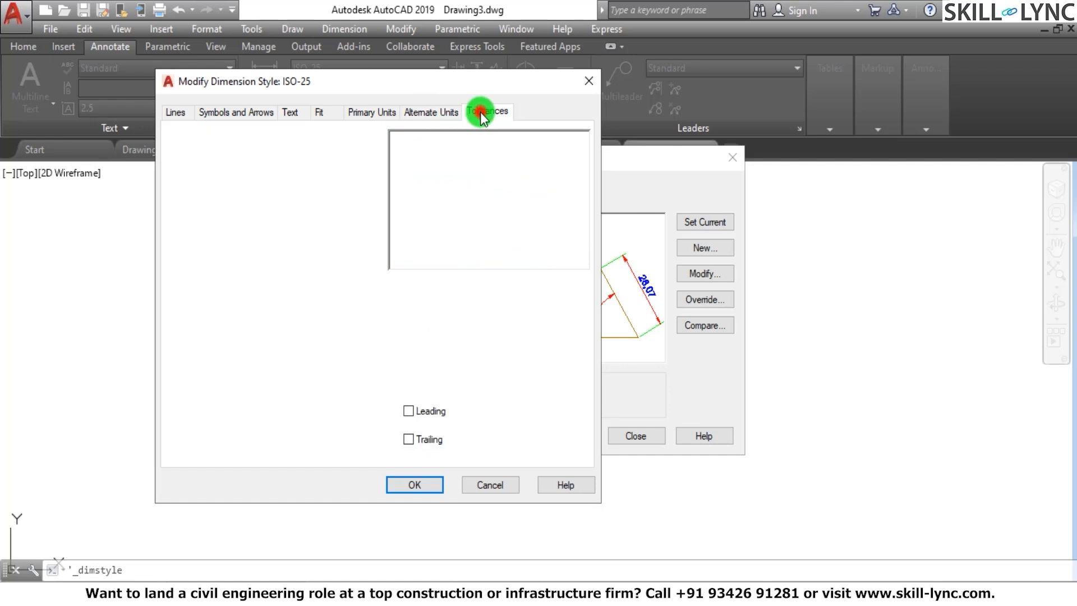
left_click(314, 211)
left_click_drag(316, 211, 306, 214)
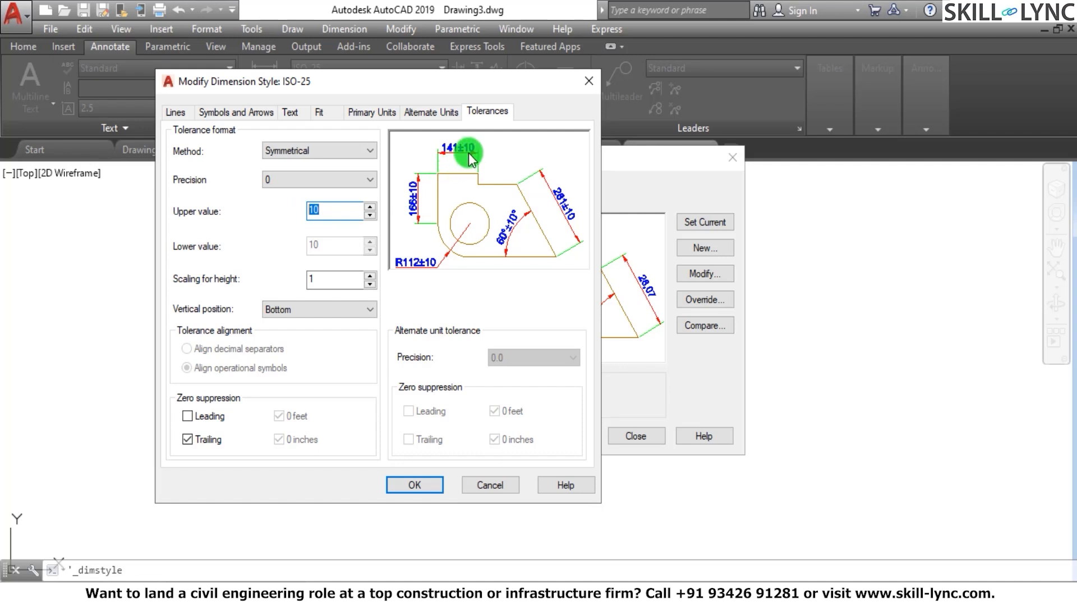
left_click(309, 154)
left_click(298, 177)
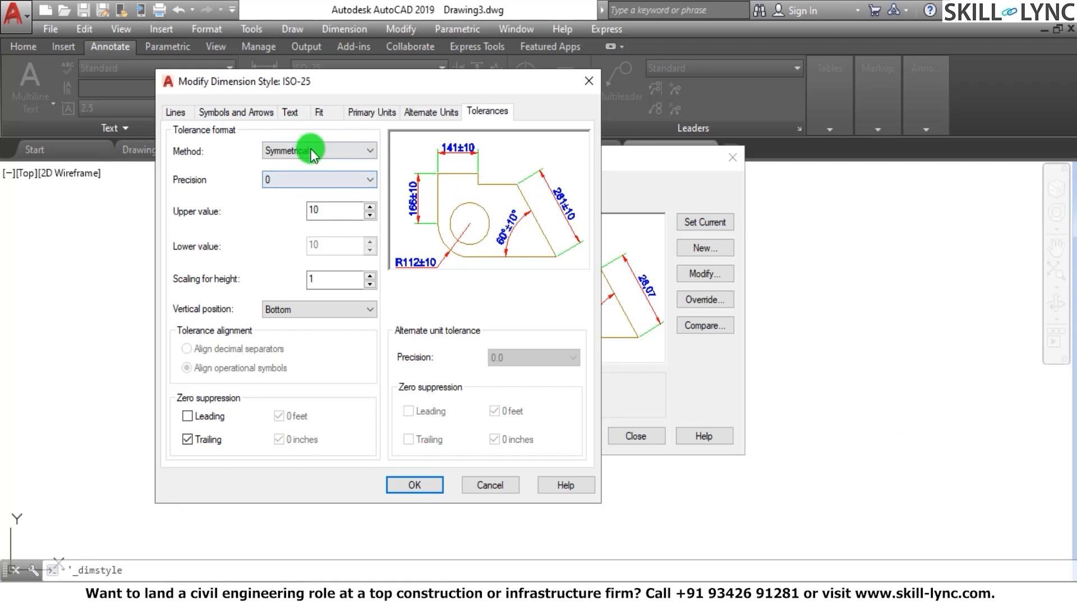
Switch the tolerance method to Deviation and set its upper value to 20
left_click(354, 152)
left_click(313, 186)
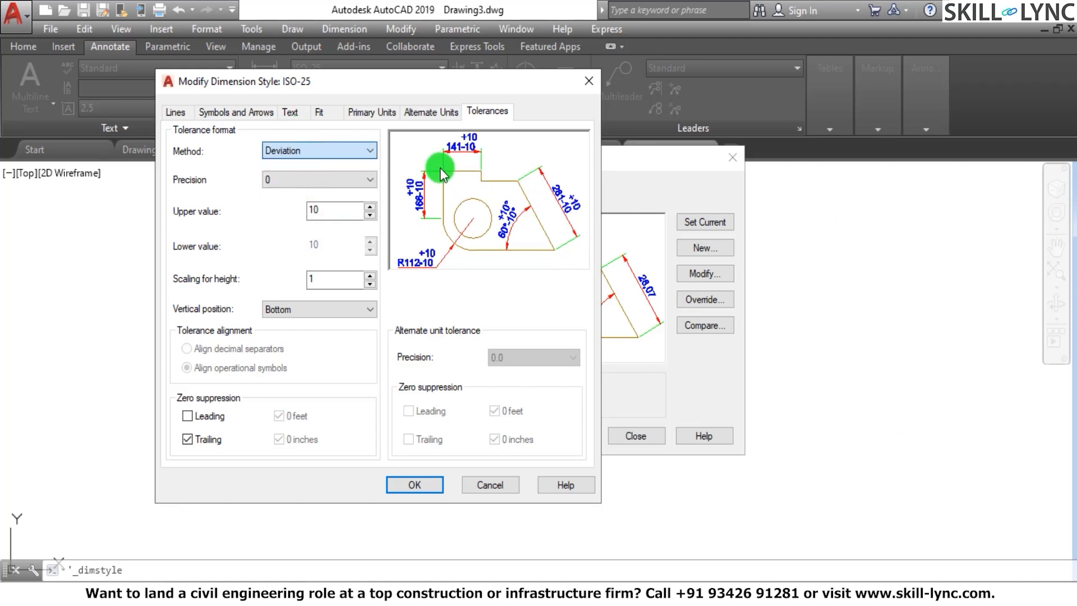
double_click(338, 209)
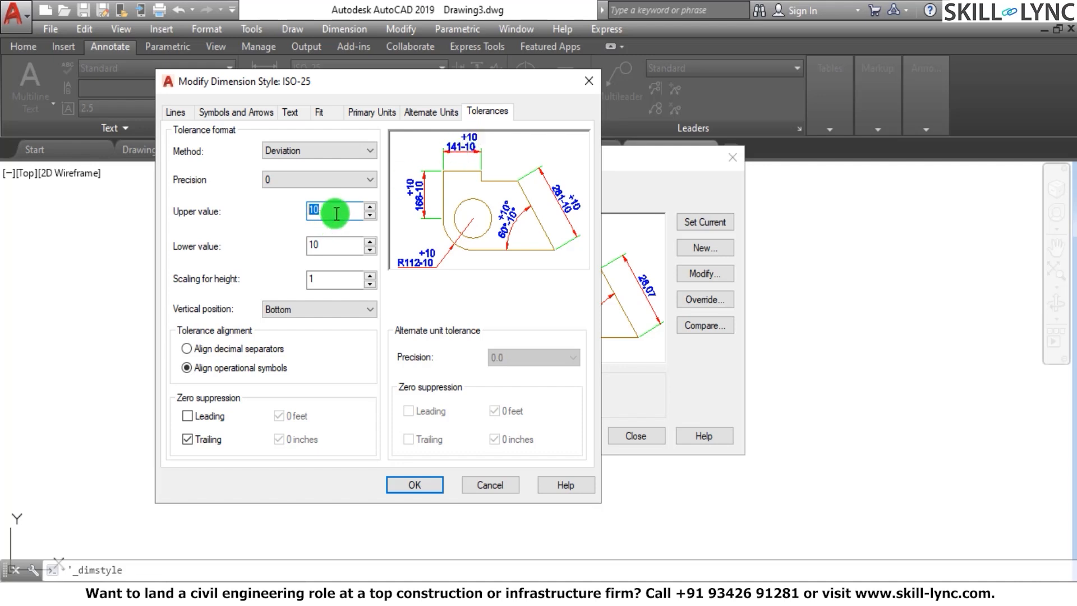
type("20")
left_click(337, 242)
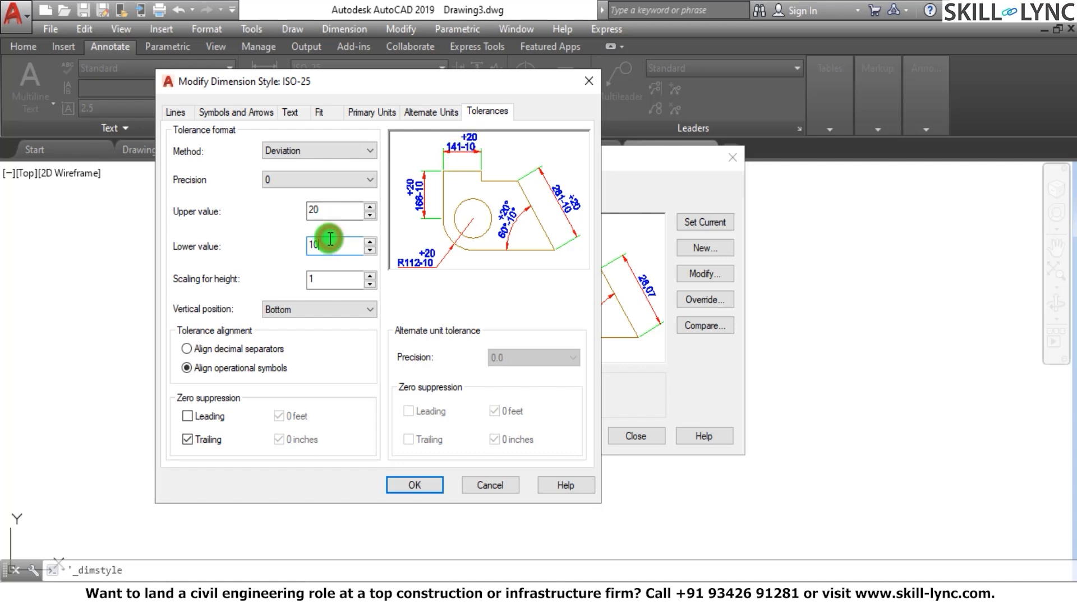
left_click_drag(329, 238, 266, 256)
left_click_drag(339, 208, 266, 221)
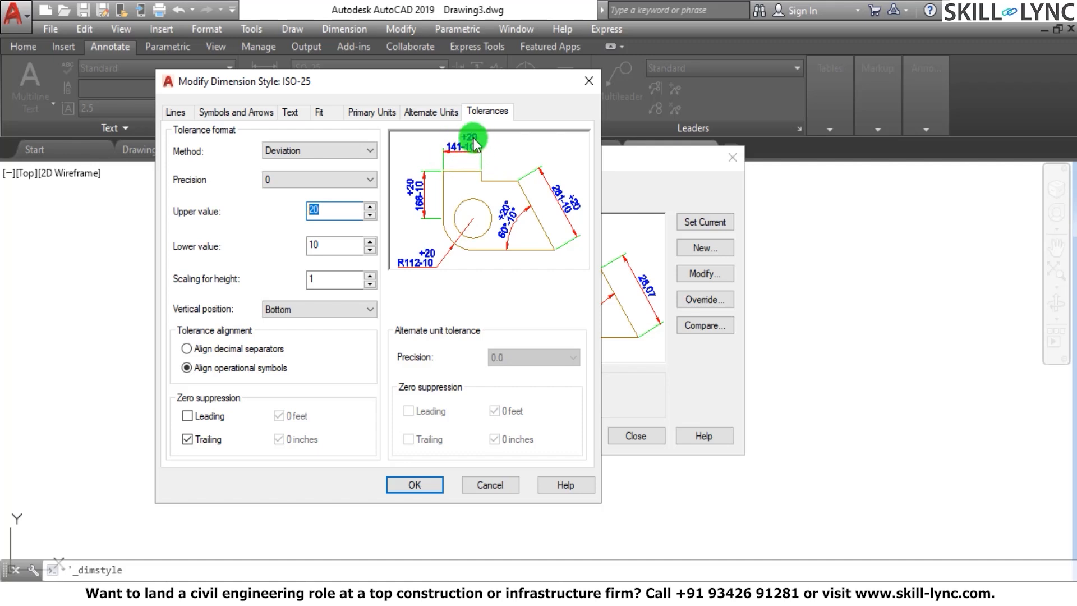
Try the Limits tolerance method and check how the upper value affects the preview
left_click(299, 150)
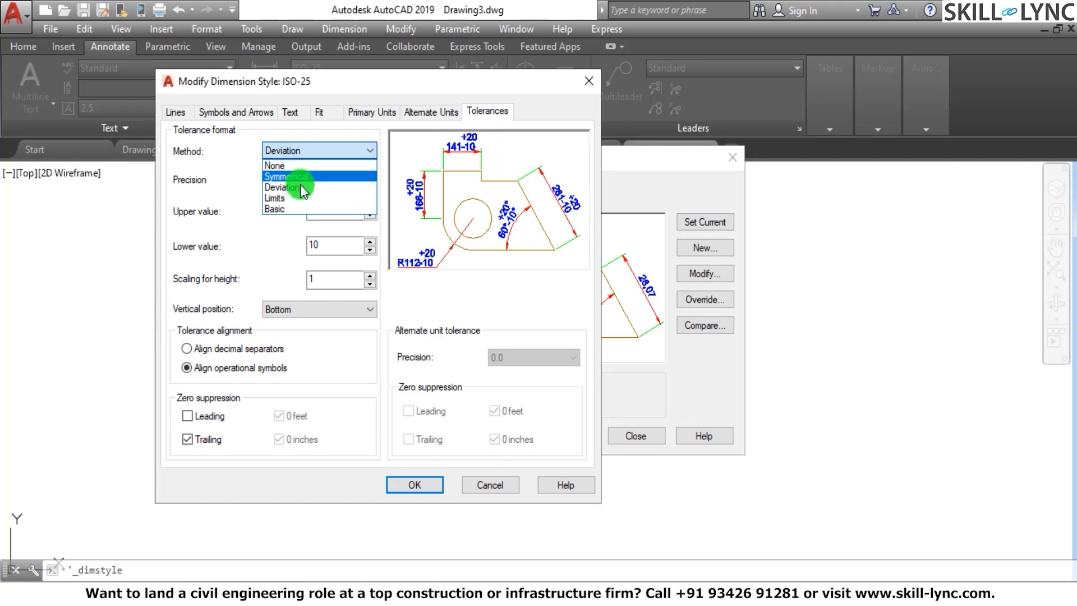
left_click(301, 192)
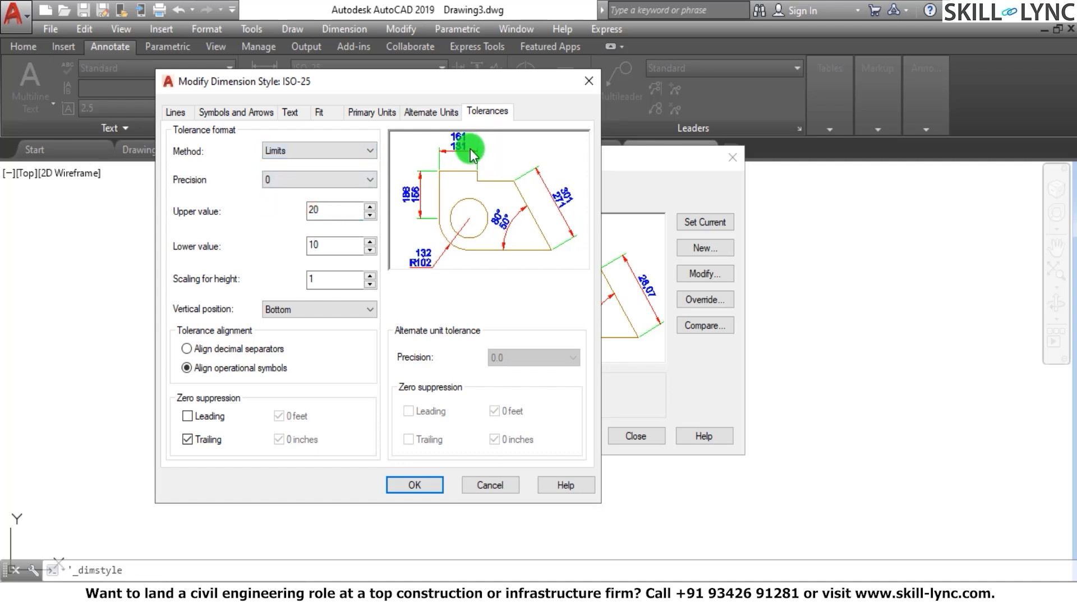
left_click_drag(334, 206, 278, 217)
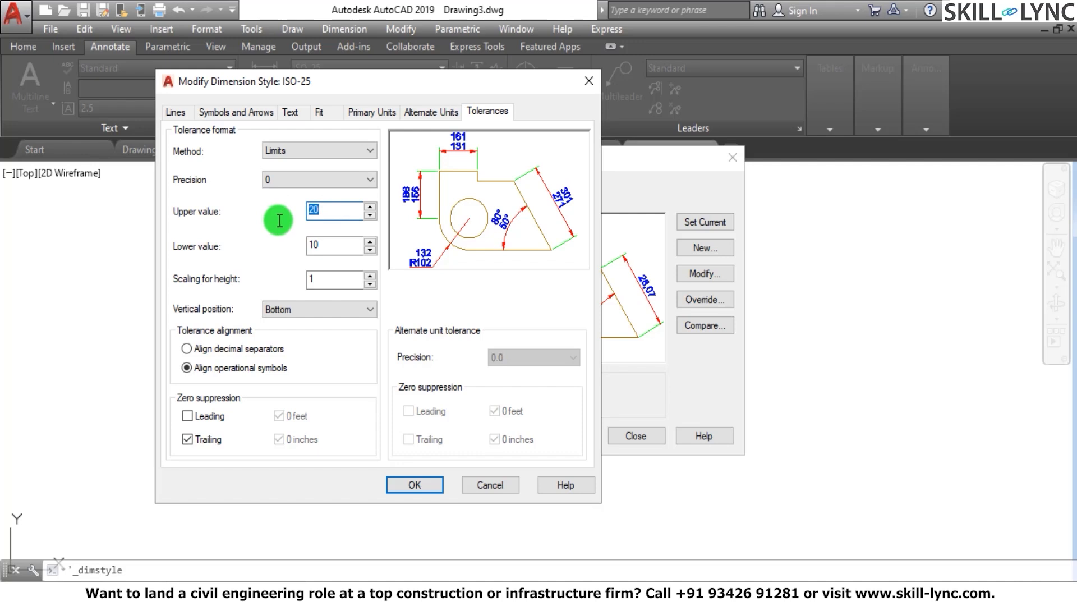
Compare the Symmetrical tolerance method in the preview, and reset the method to None
left_click(309, 150)
left_click(300, 177)
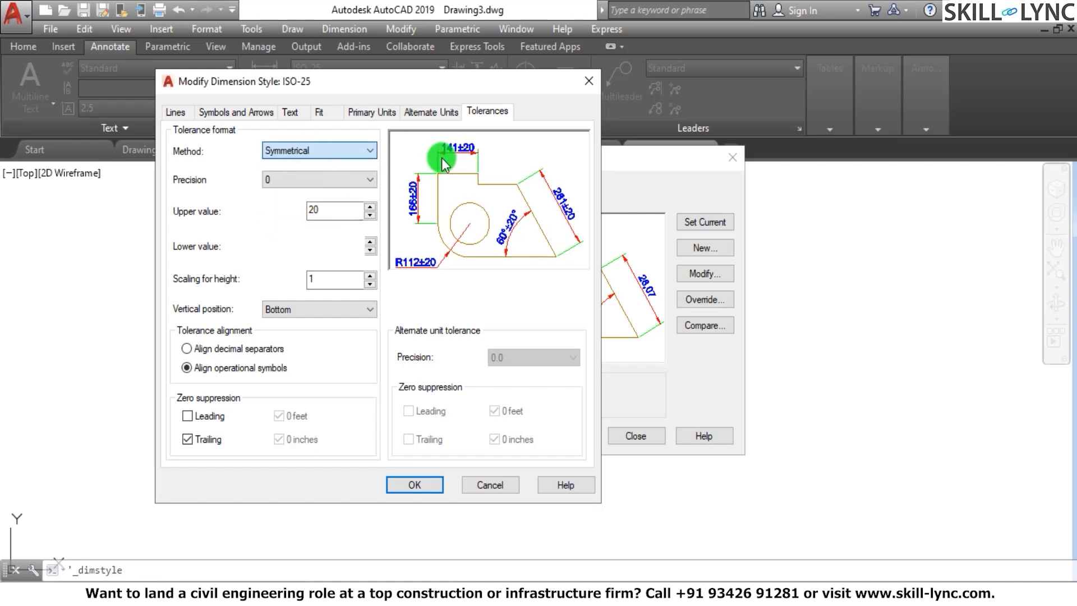
left_click(294, 152)
left_click(291, 164)
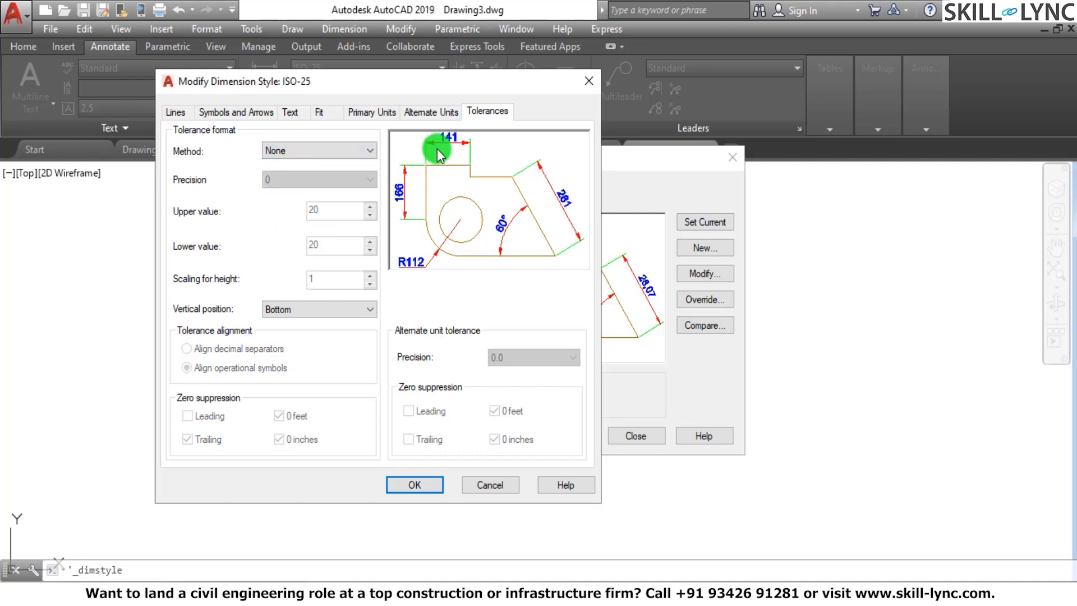
Set the tolerance method to Limits with an upper value of 10 and a lower value of 30
left_click(312, 150)
left_click(293, 198)
double_click(332, 212)
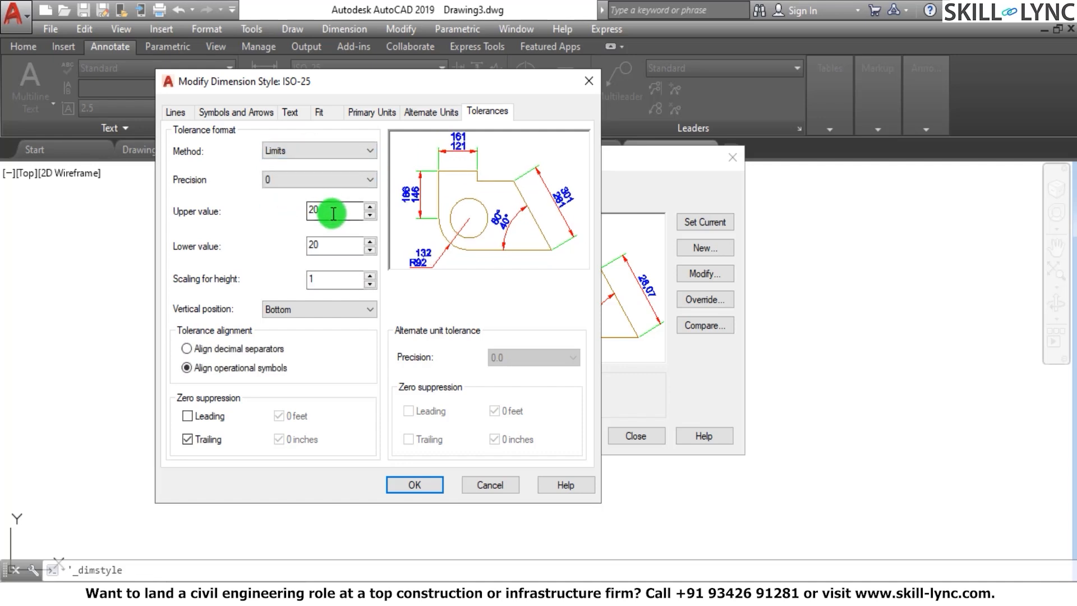
type("10")
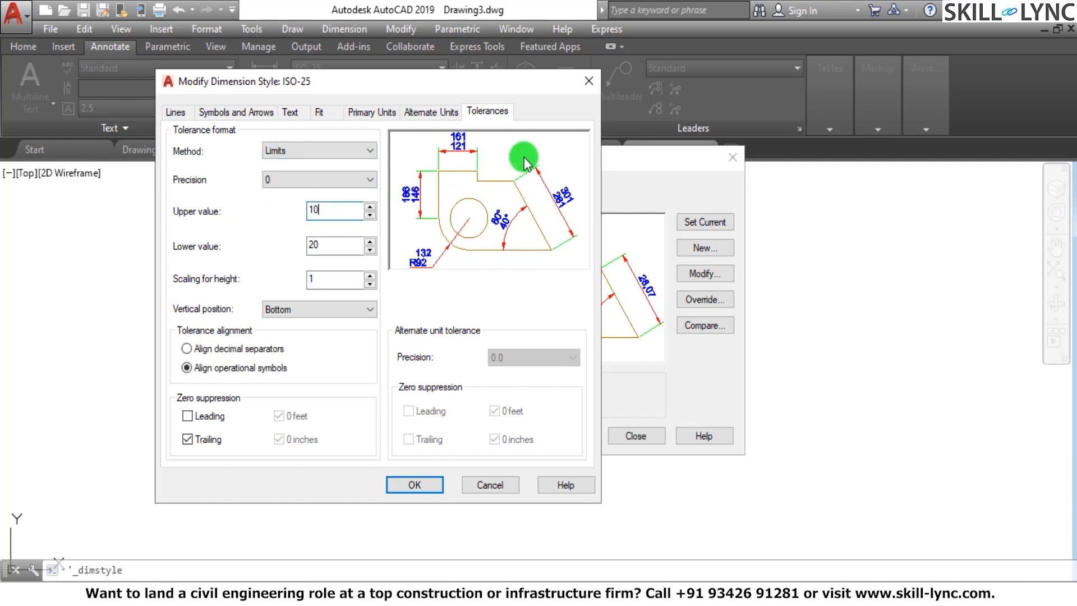
left_click(322, 245)
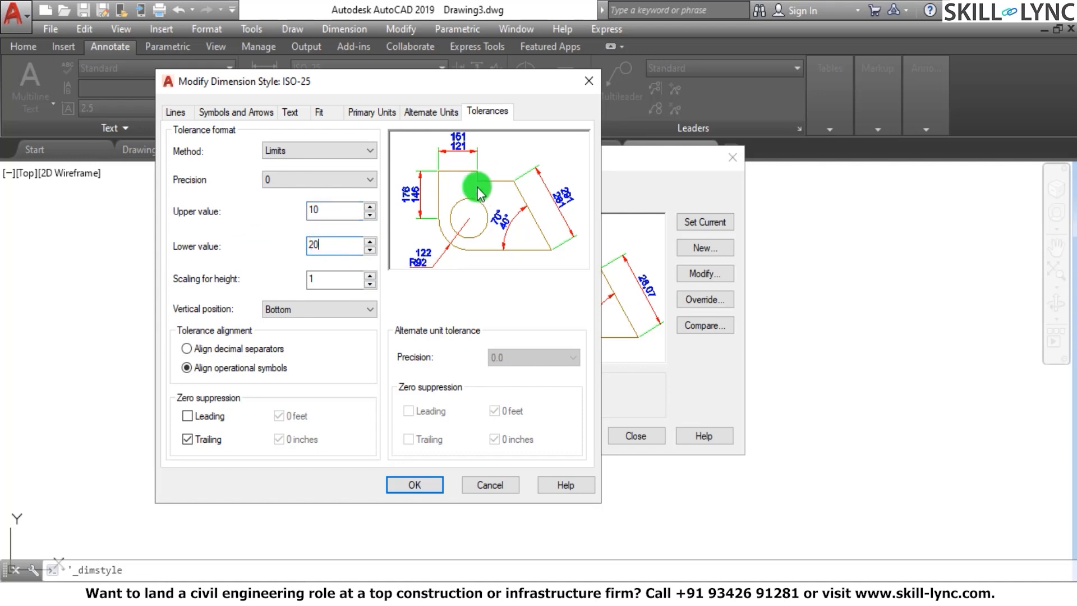
double_click(321, 243)
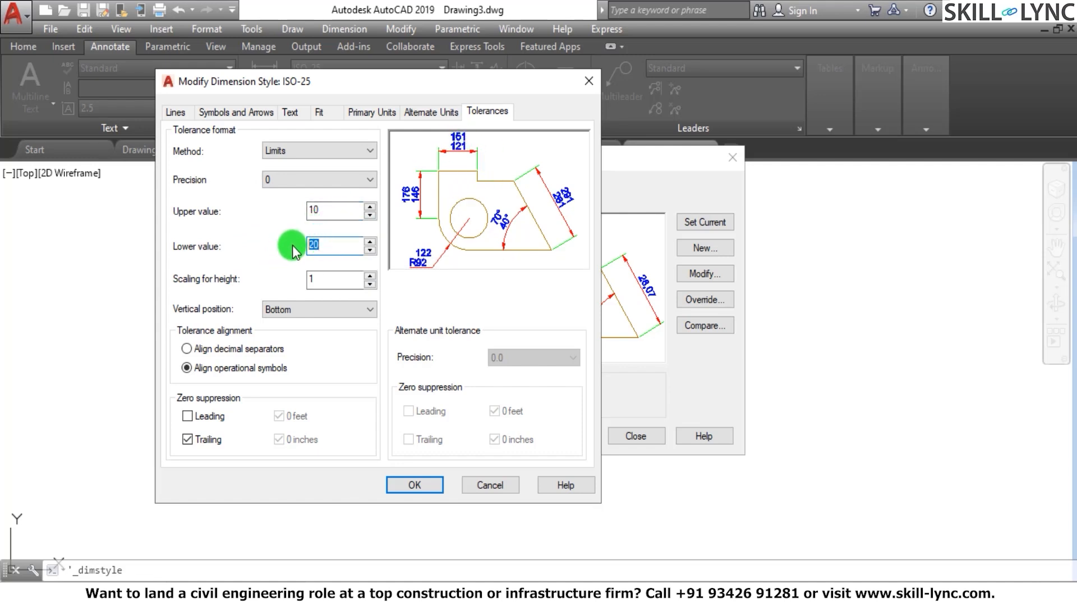
type("30")
left_click(338, 210)
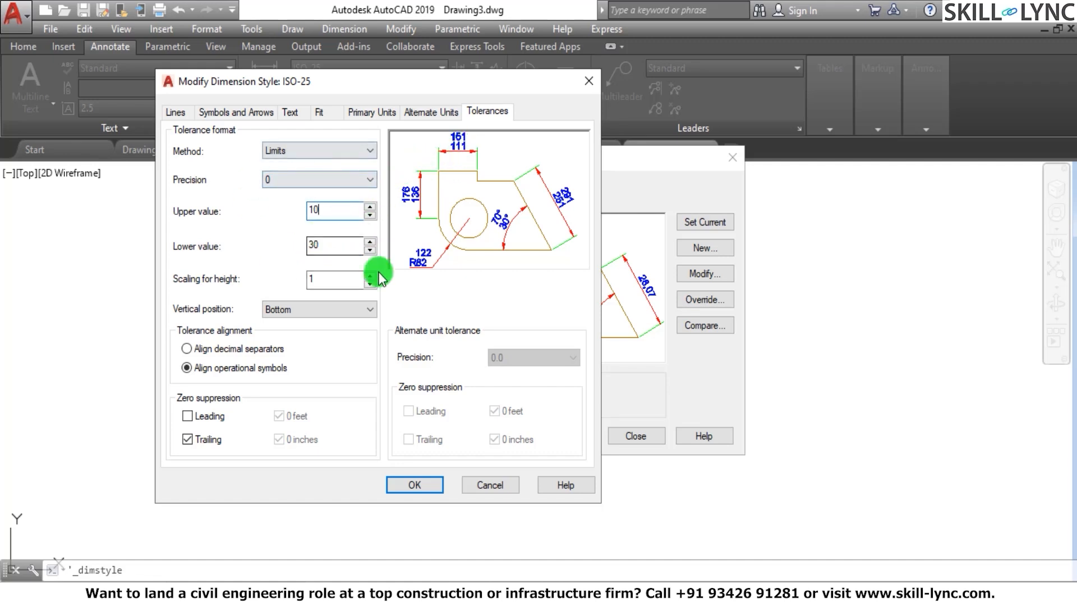
Set the tolerance's vertical position to Middle and switch the method to Symmetrical
left_click(331, 310)
left_click(314, 333)
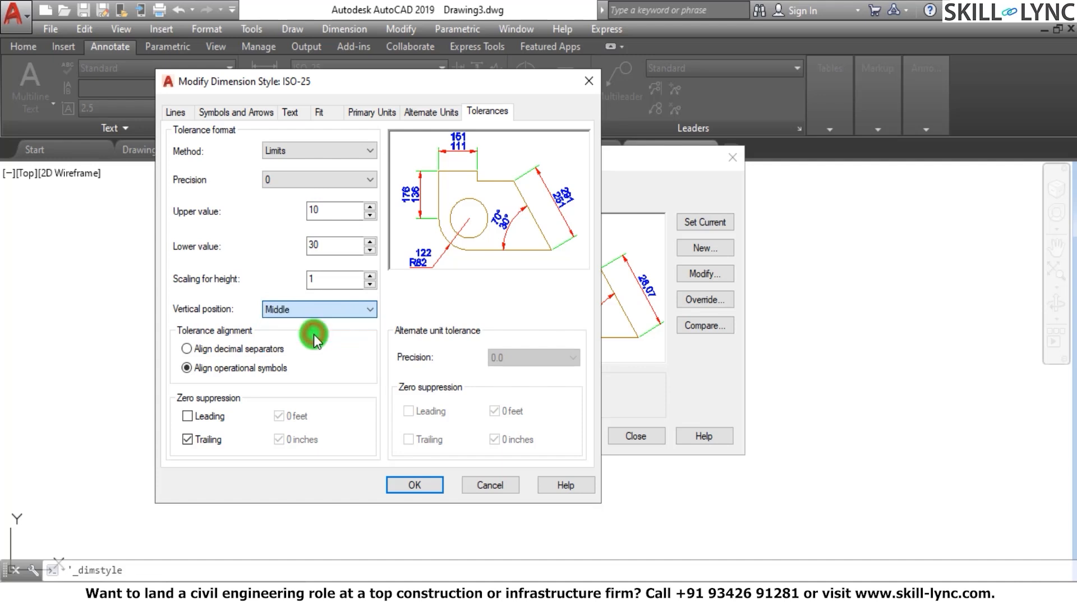
left_click(331, 150)
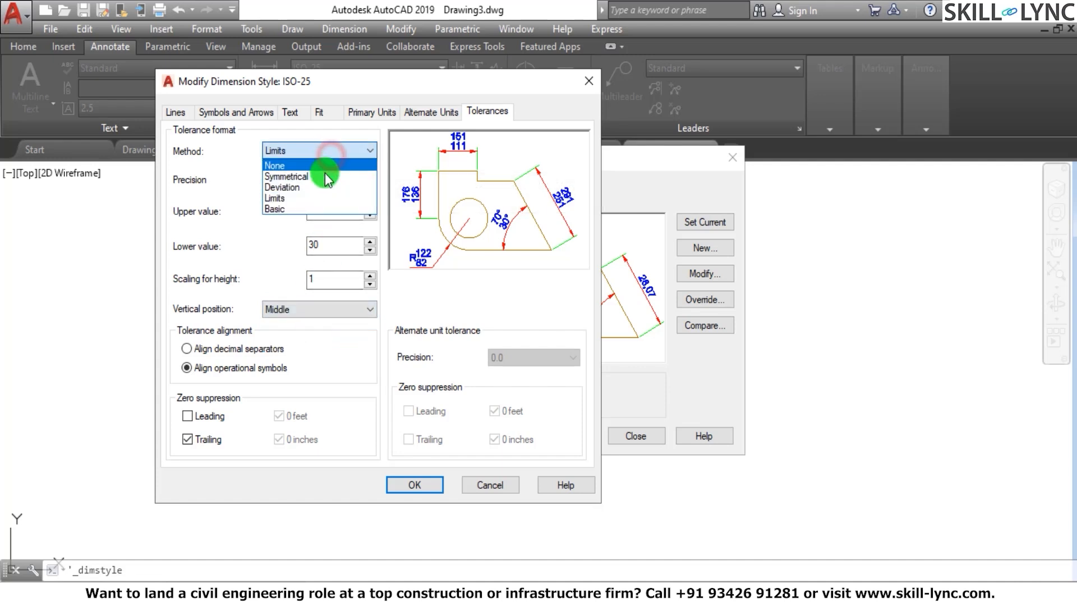
left_click(324, 177)
Set the tolerance's vertical position to Top and its method to Deviation, trying decimal-separator alignment before restoring operational-symbol alignment
left_click(310, 309)
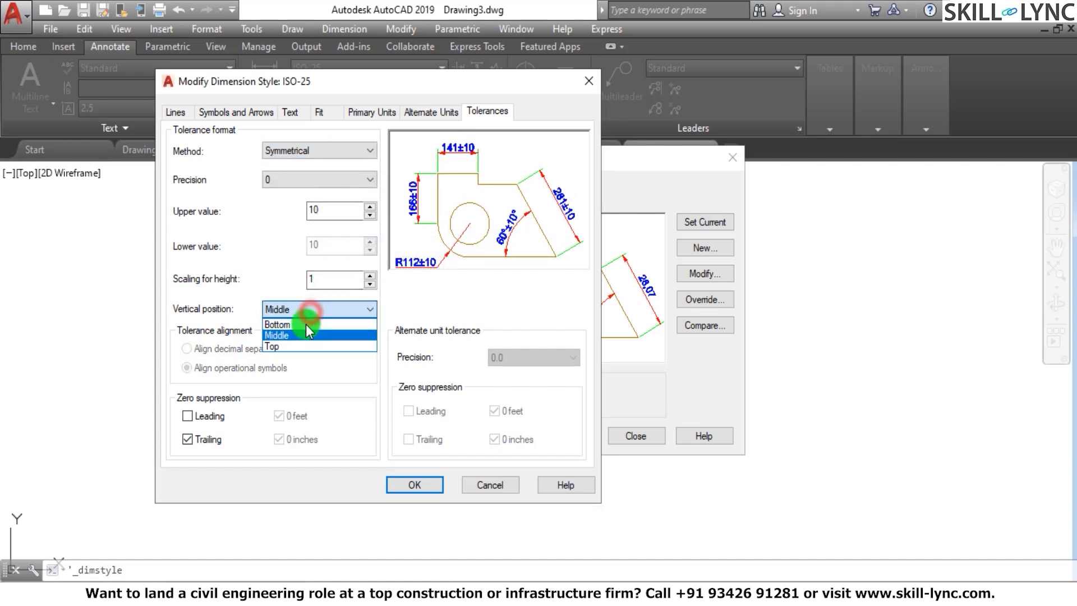
left_click(298, 345)
left_click(359, 149)
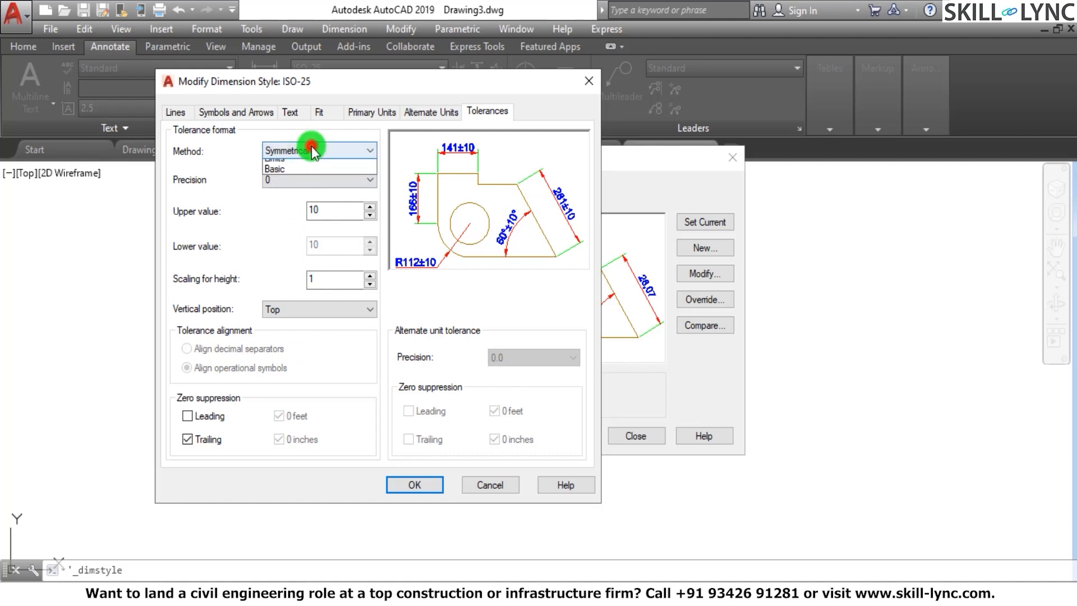
left_click(308, 190)
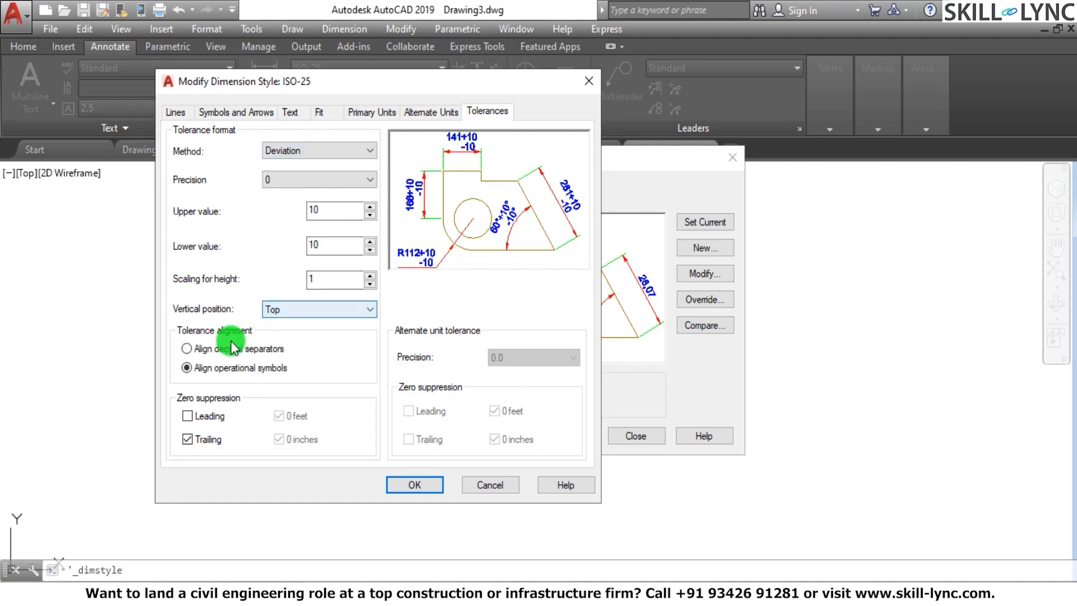
left_click(190, 348)
left_click(186, 368)
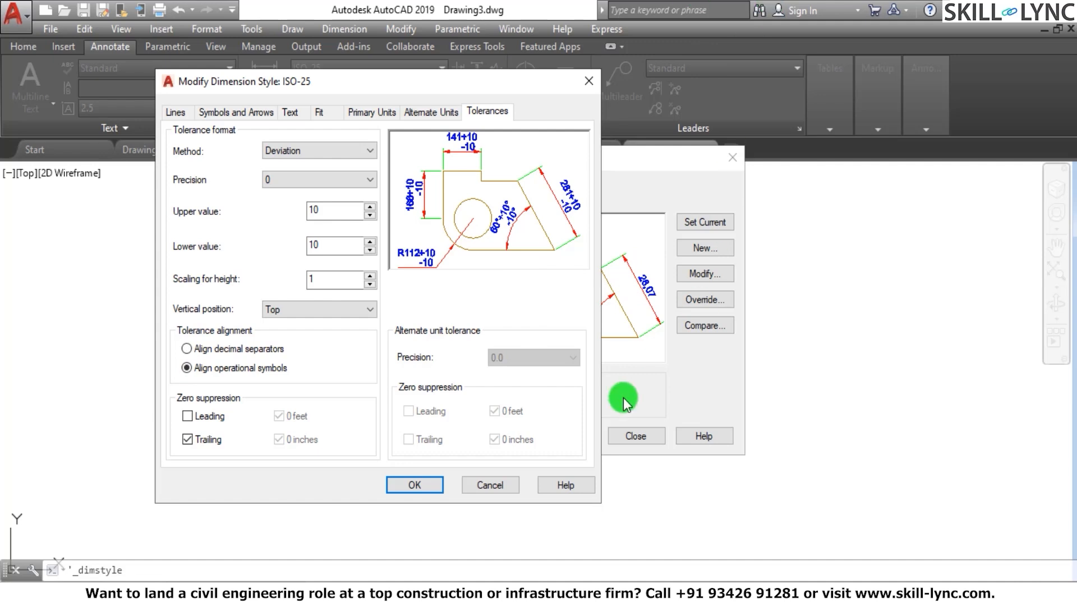
Apply the ISO-25 dimension style modifications and close the Dimension Style Manager
left_click(425, 486)
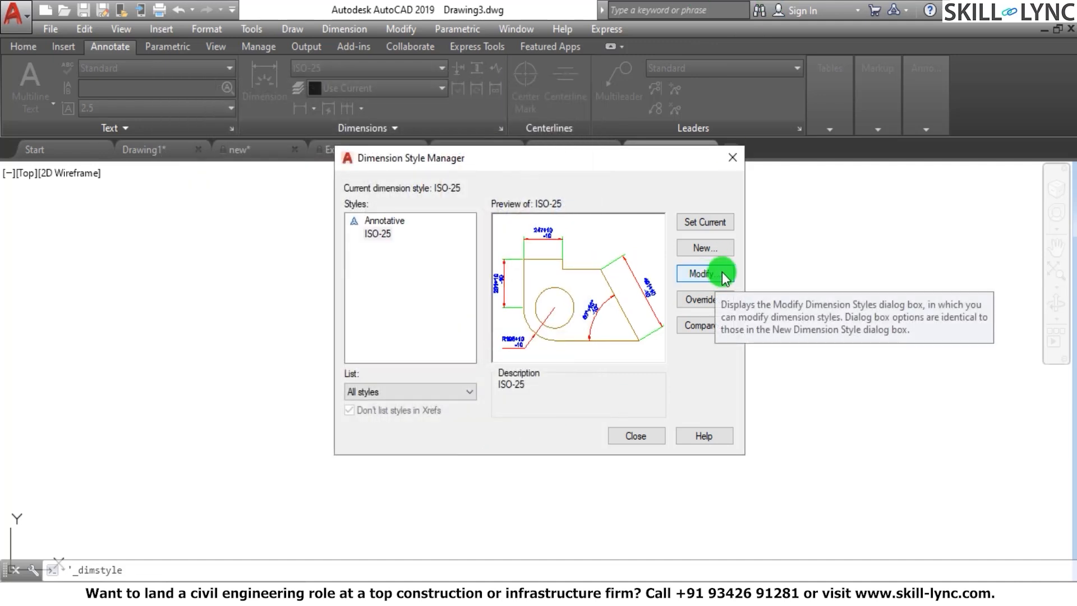
left_click(642, 443)
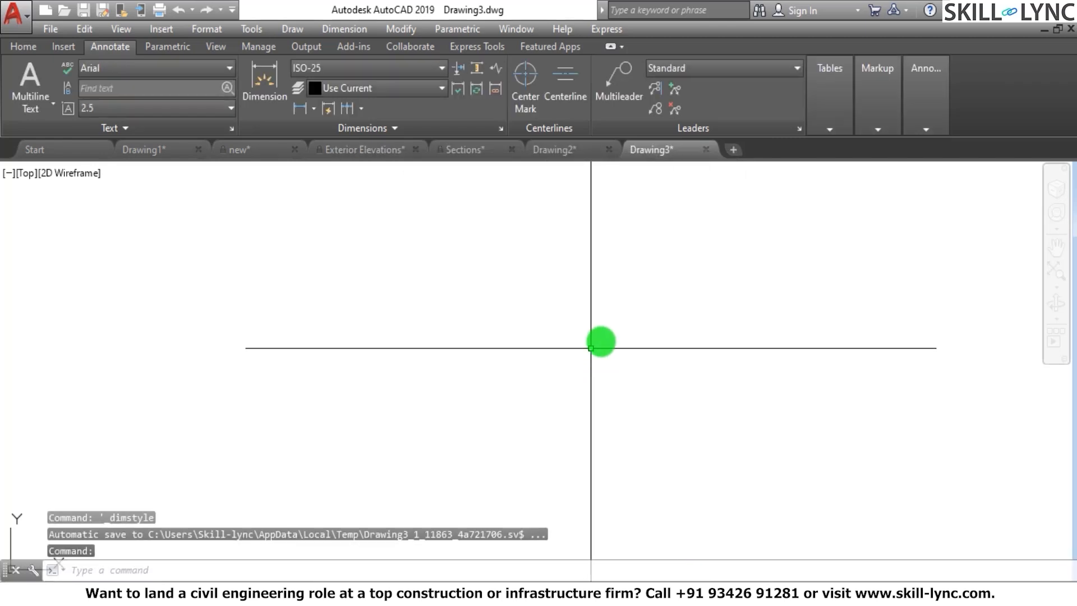
left_click(643, 286)
left_click(430, 358)
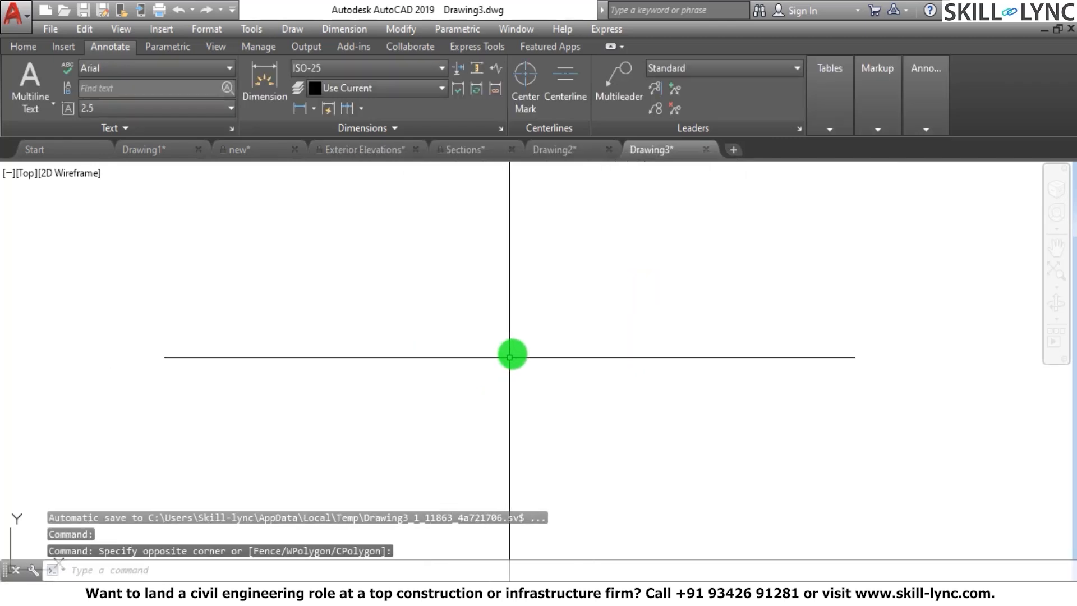